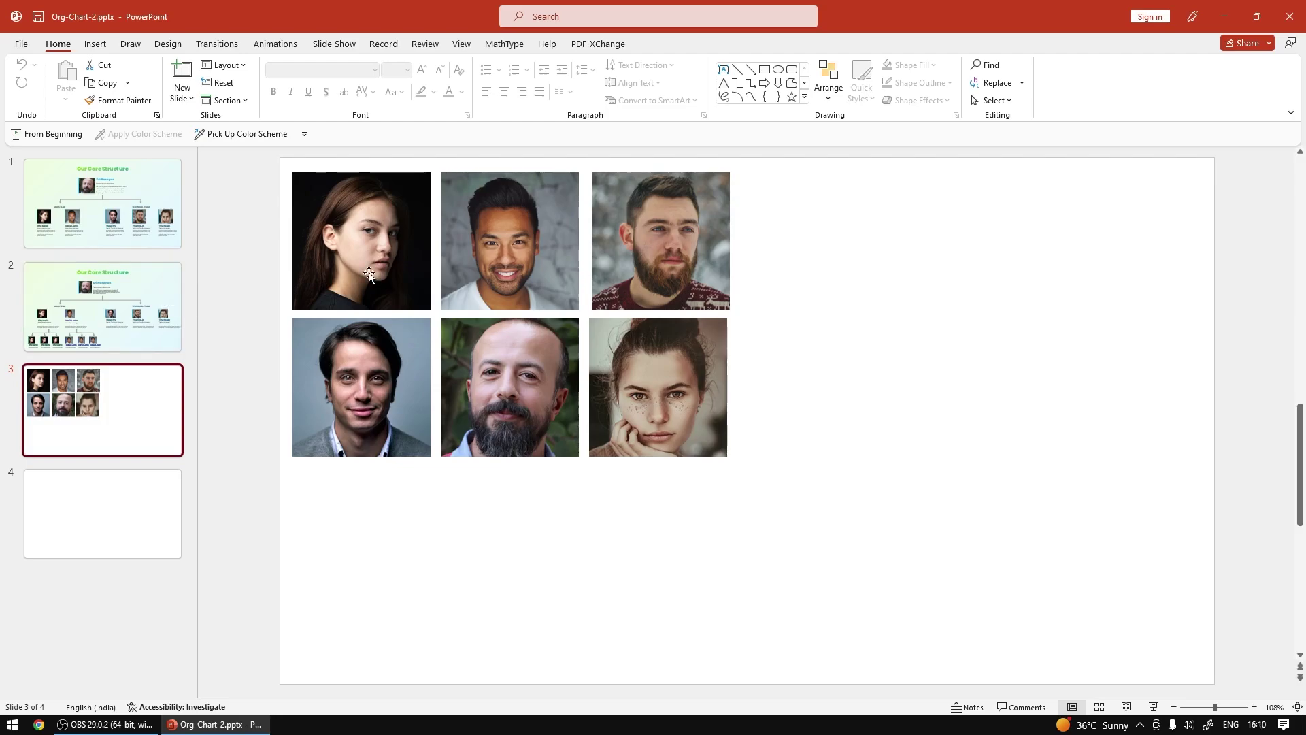
click(397, 258)
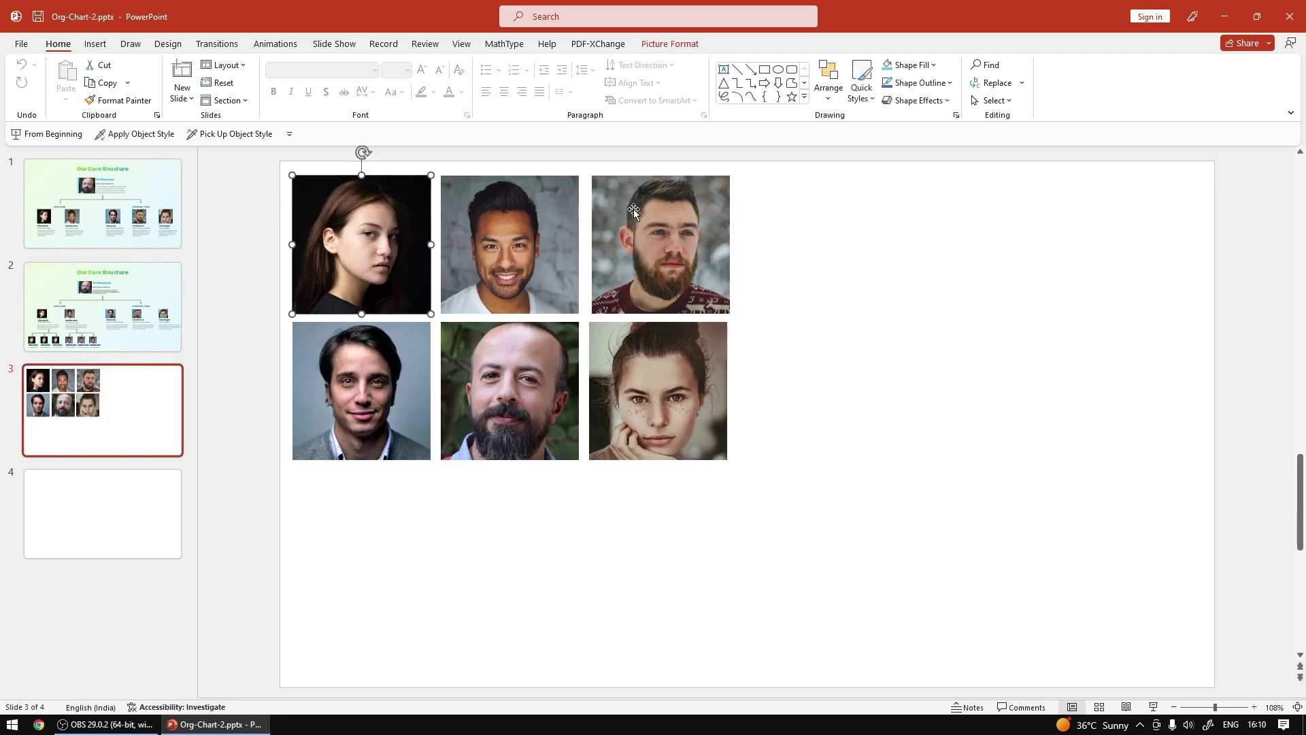
click(501, 236)
click(670, 244)
click(669, 43)
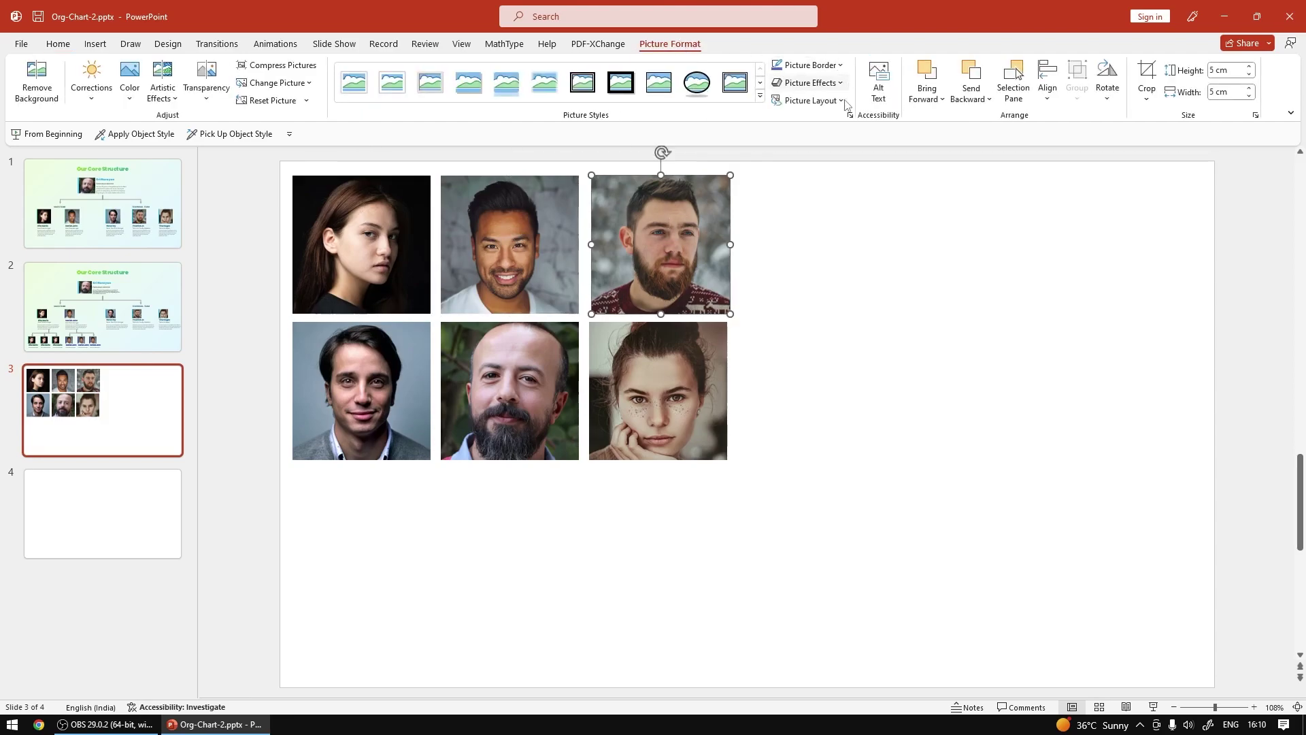
click(392, 256)
click(506, 256)
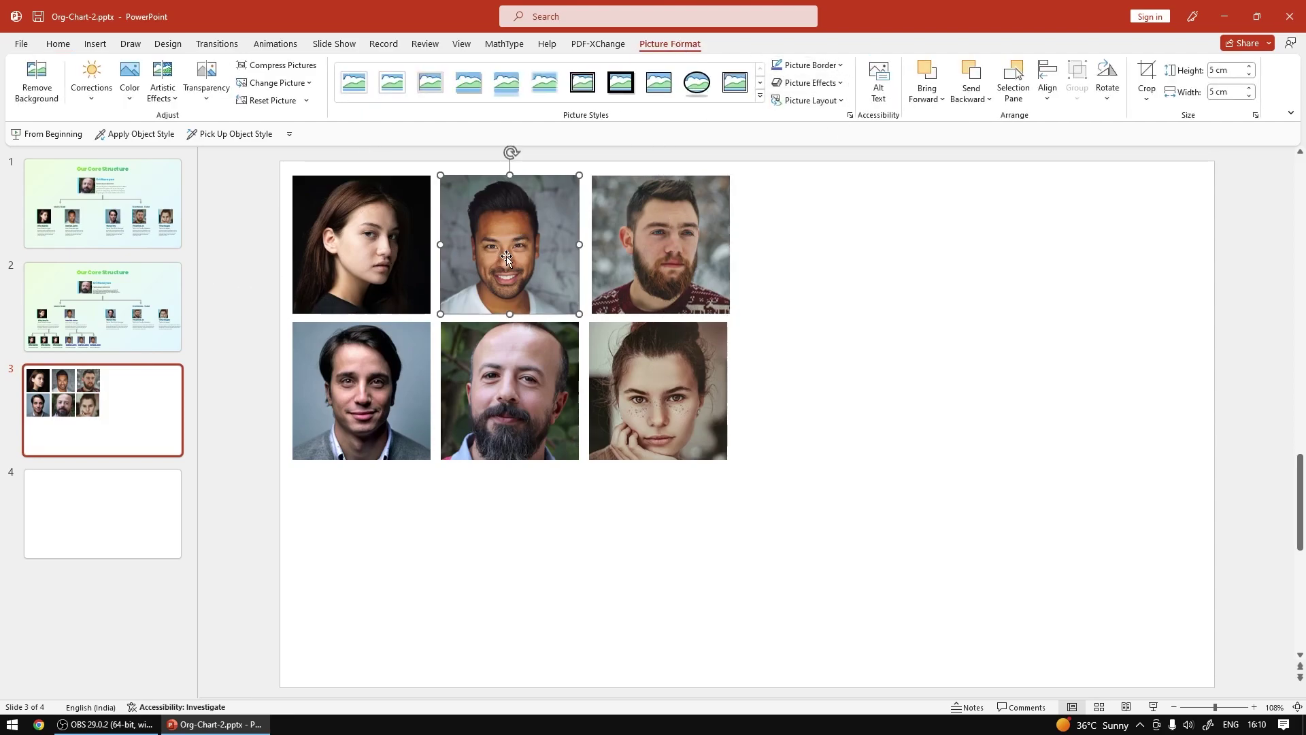
click(715, 229)
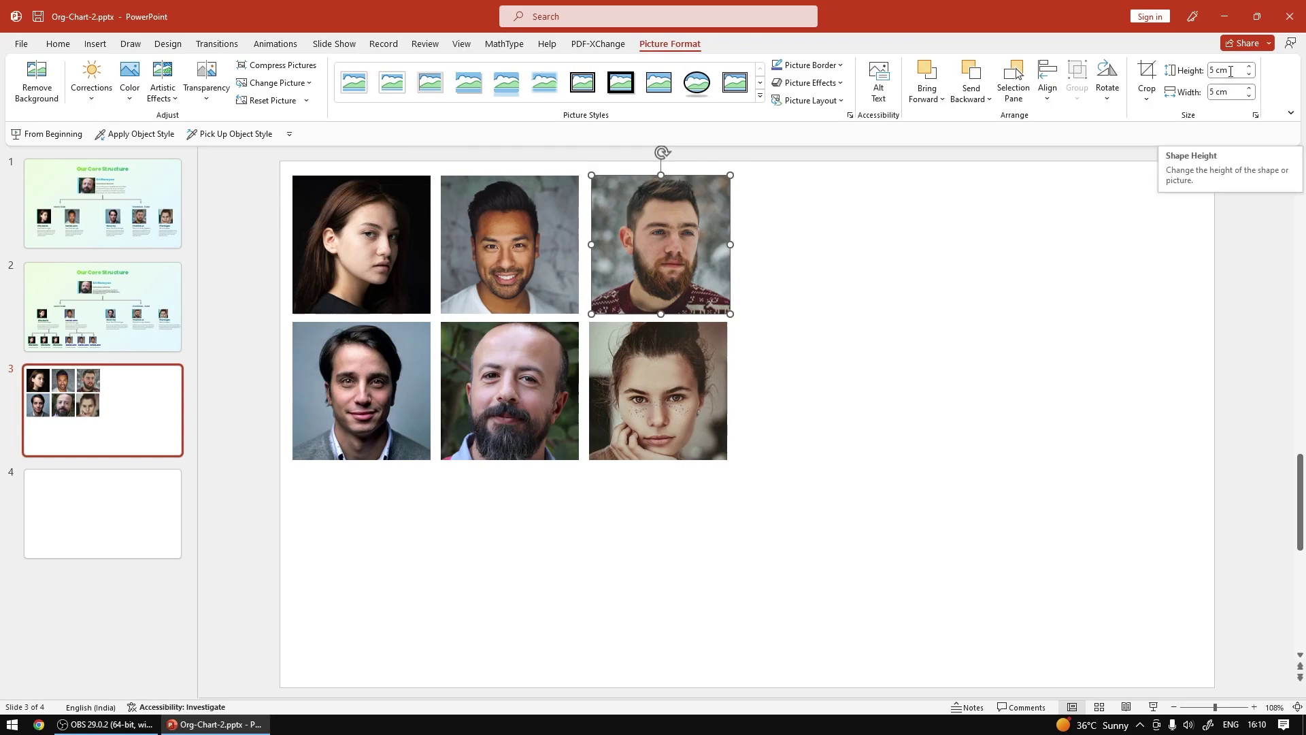
click(362, 405)
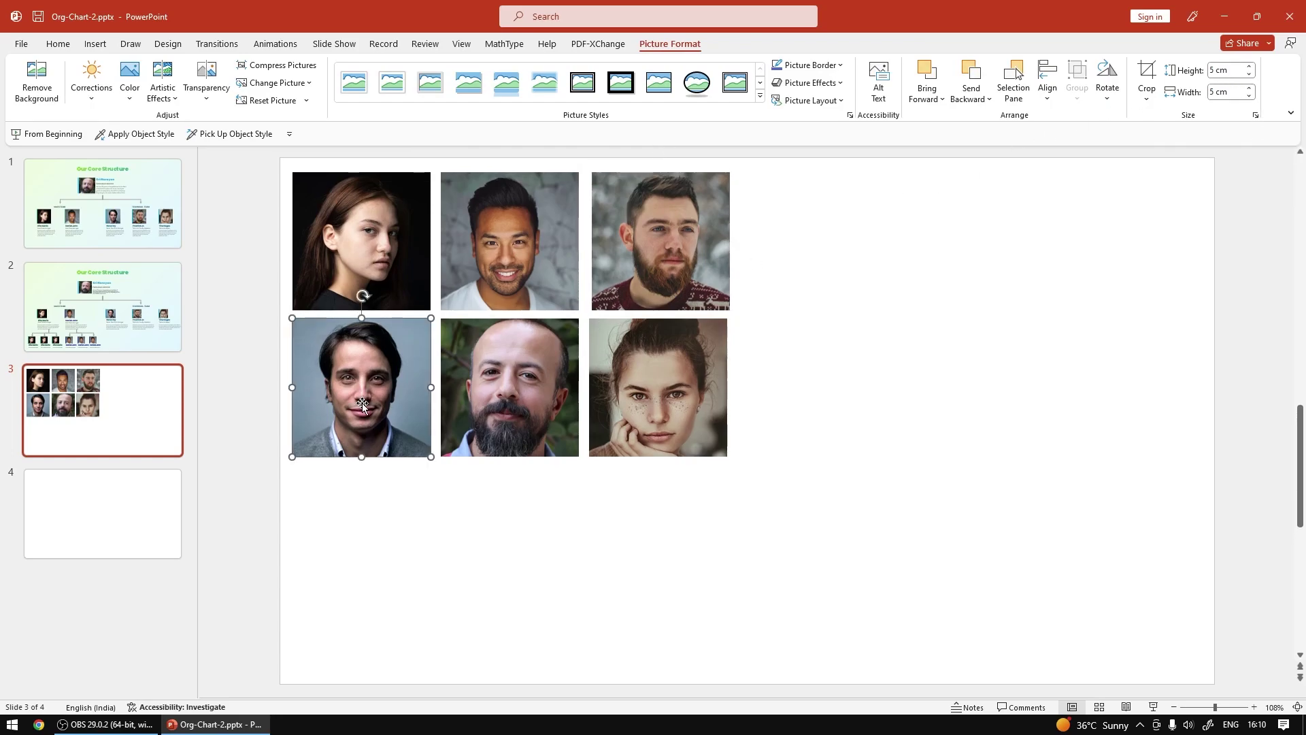
click(777, 417)
click(694, 414)
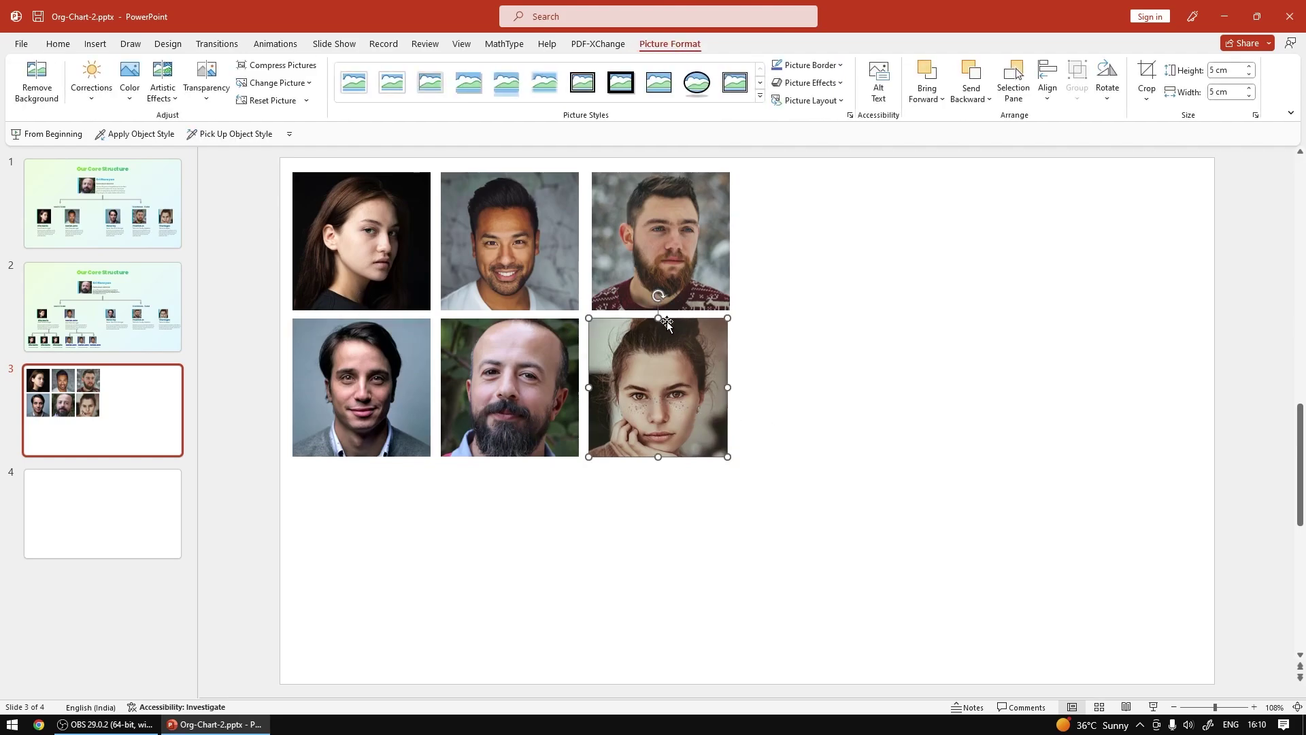
click(422, 599)
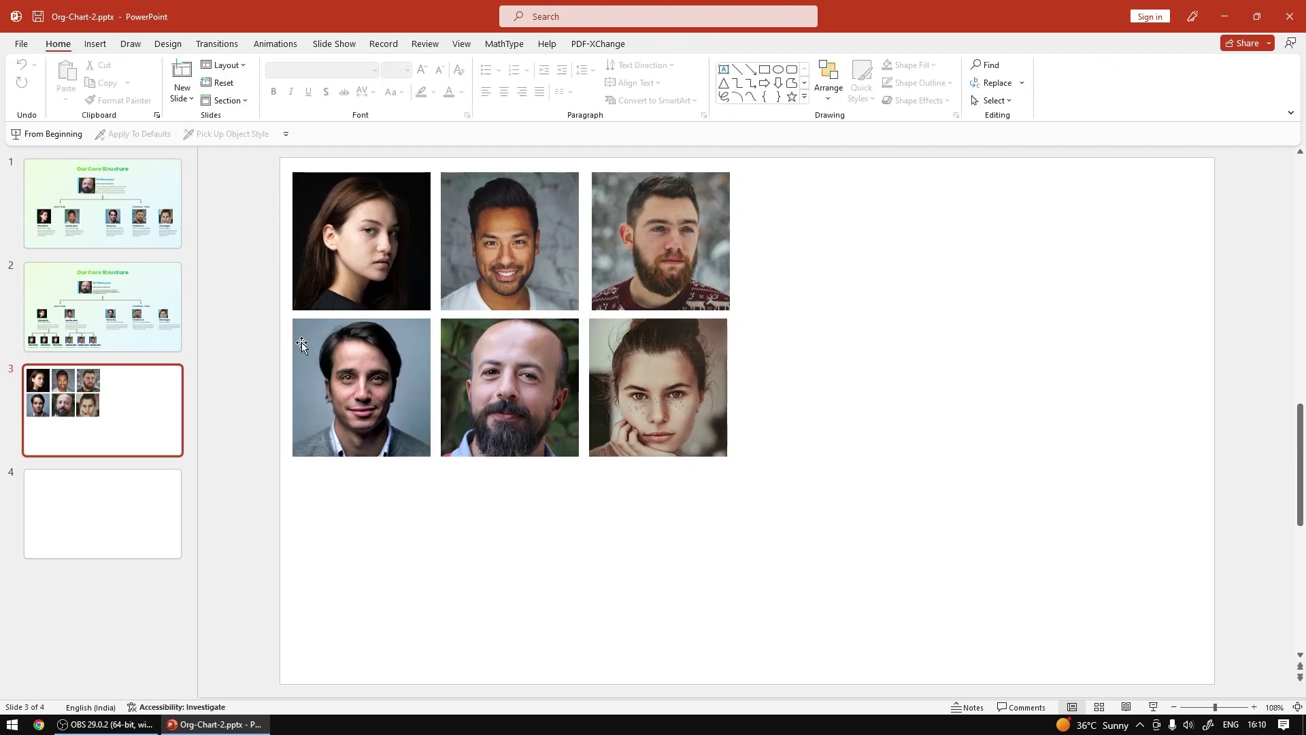
Insert the stock photo of the masked man on a train onto slide 3
click(111, 45)
click(107, 99)
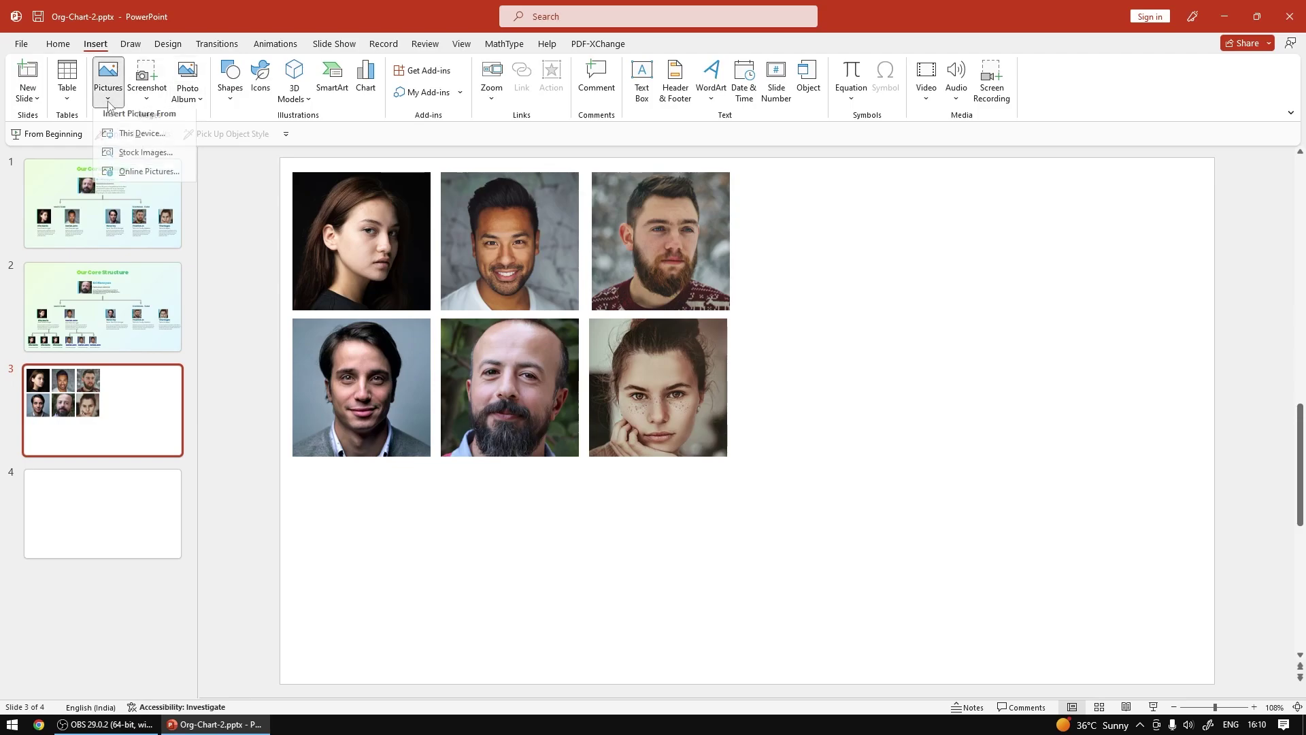
click(139, 159)
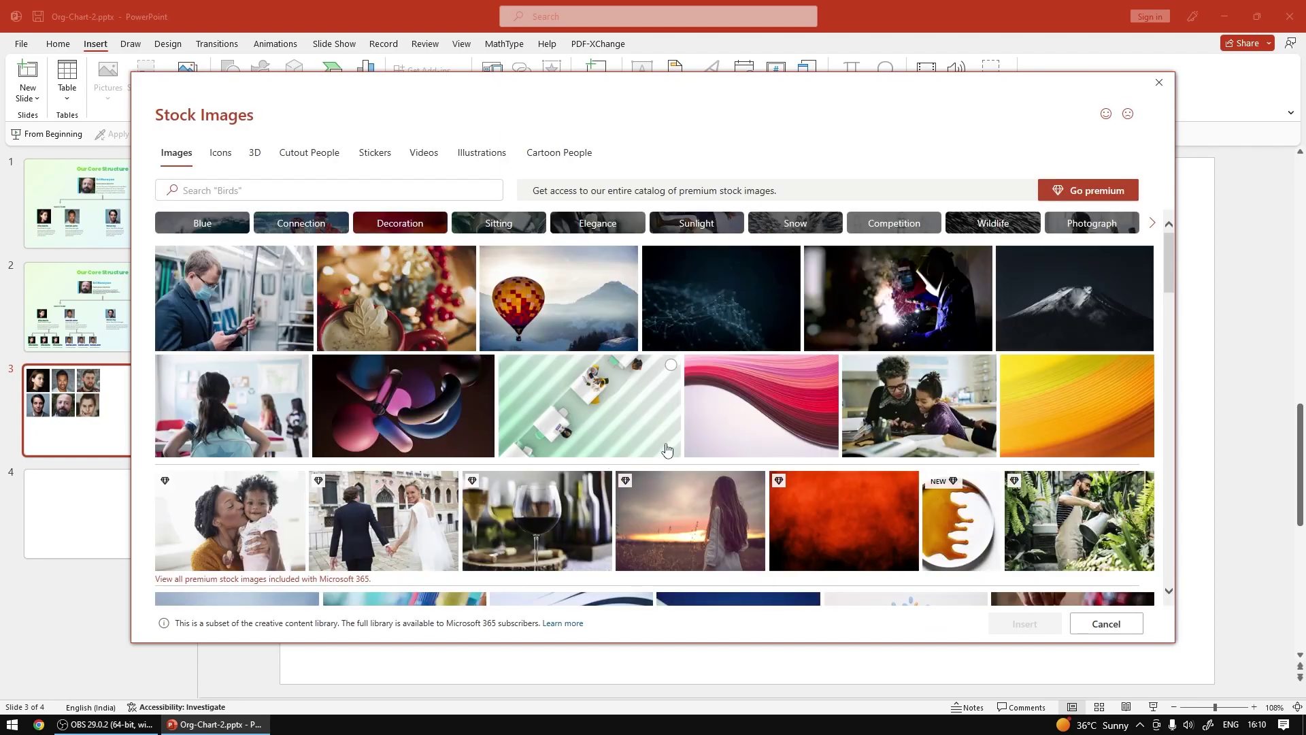
scroll(666, 449, down, 1)
scroll(252, 364, up, 1)
click(303, 256)
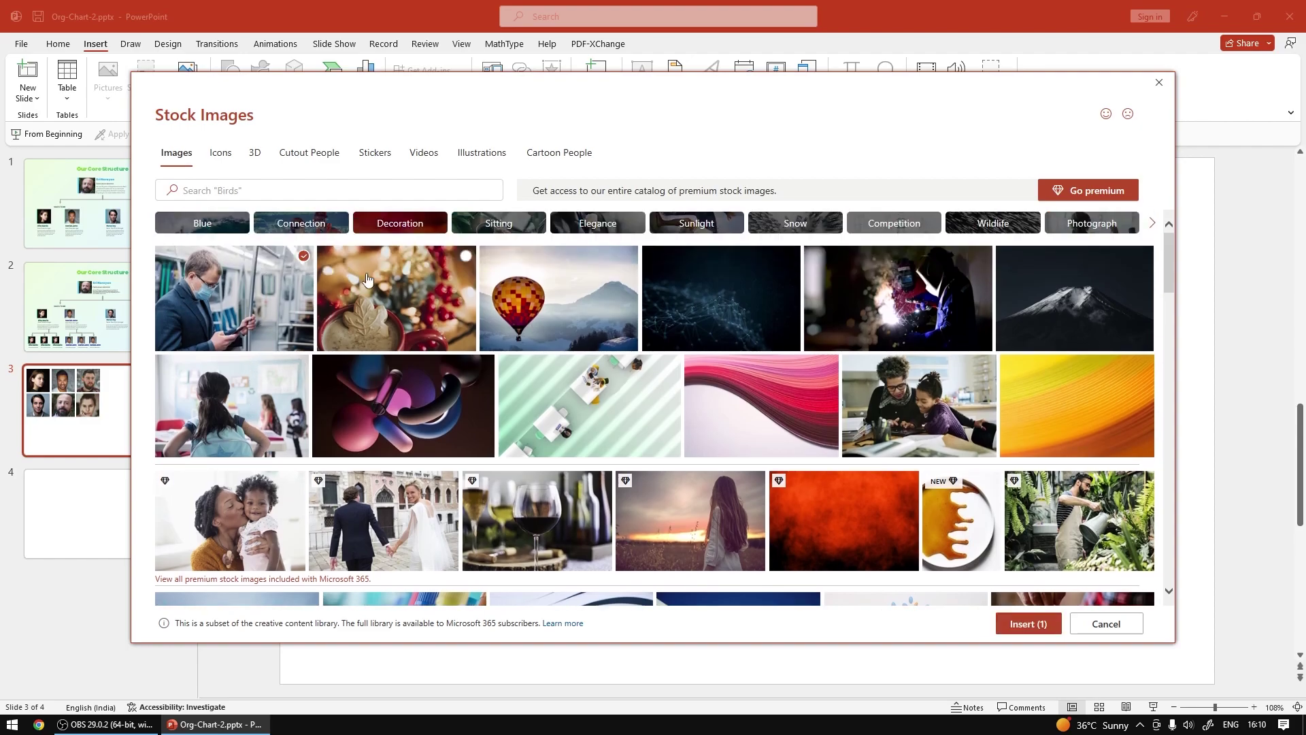
click(1028, 624)
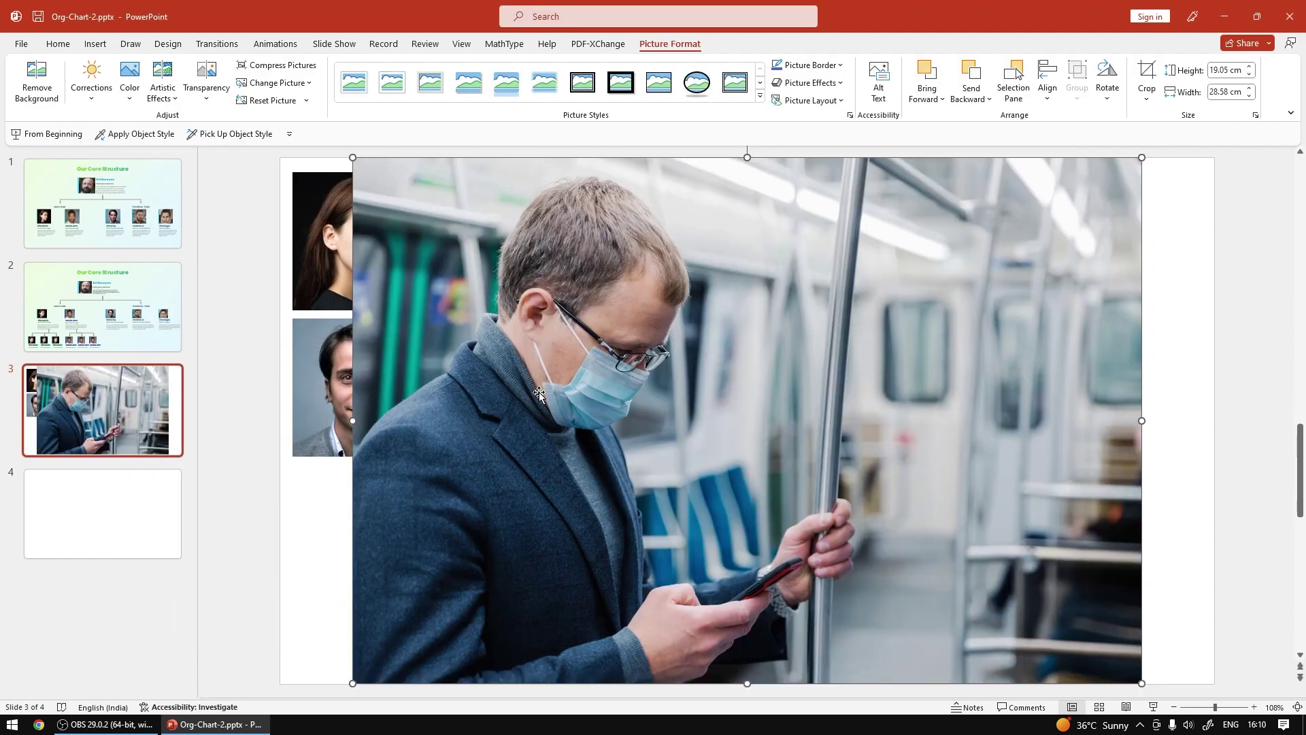
Shrink the photo to about 8.45 × 12.67 cm and move it right of the portraits
scroll(365, 232, up, 1)
drag(352, 185, 790, 423)
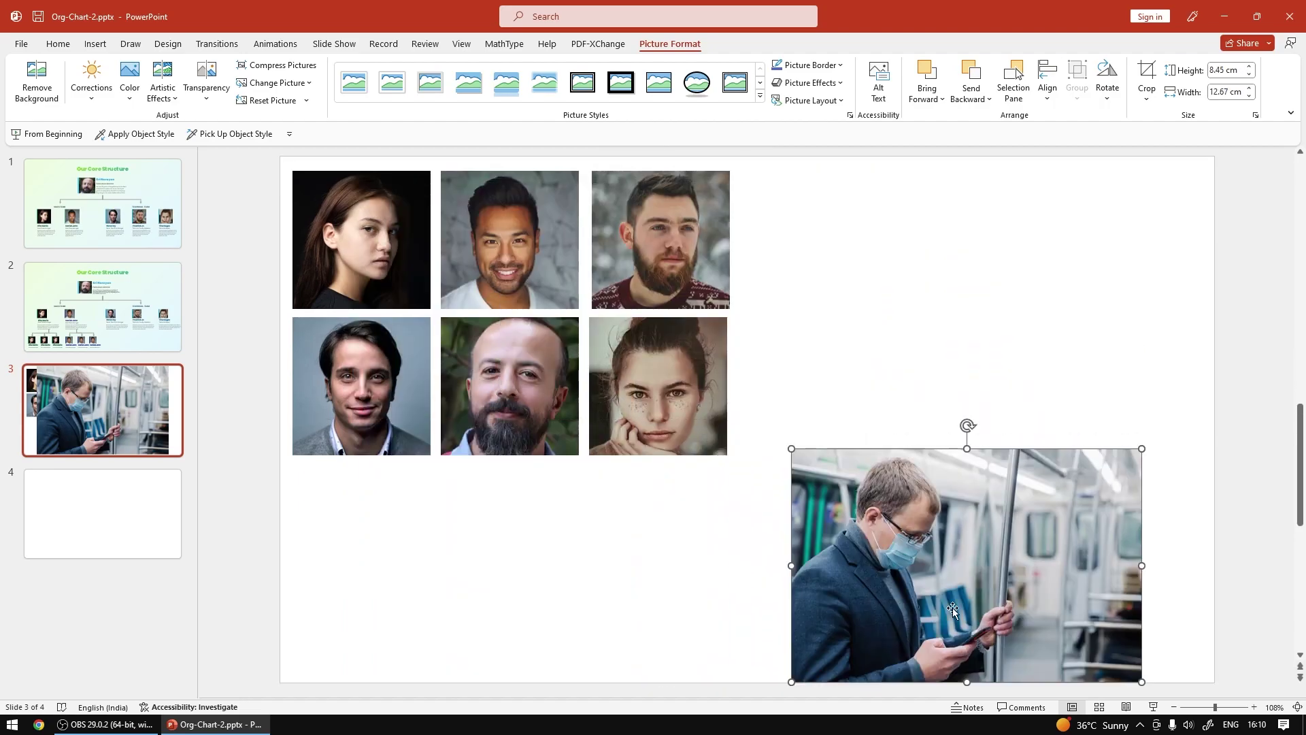
drag(968, 615, 964, 449)
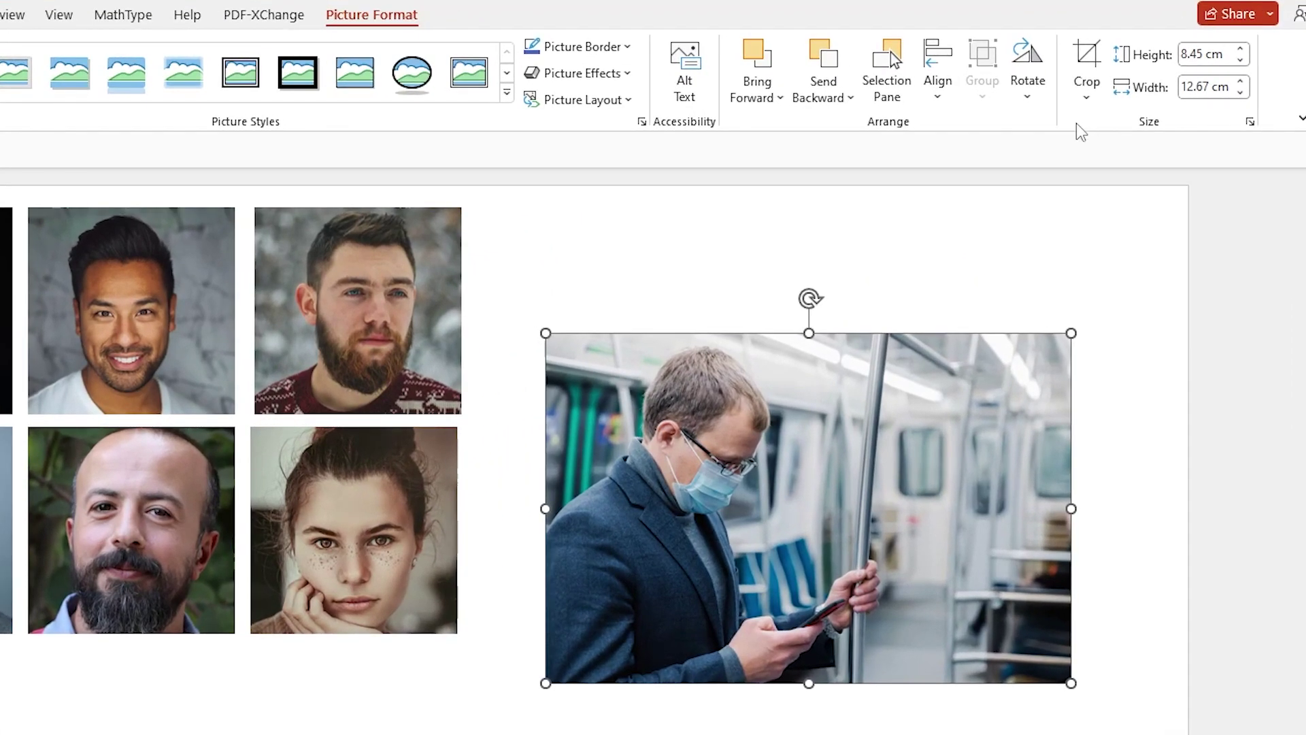
Crop the masked man's photo to a 1:1 square, adjusting its framing inside the crop
click(1147, 101)
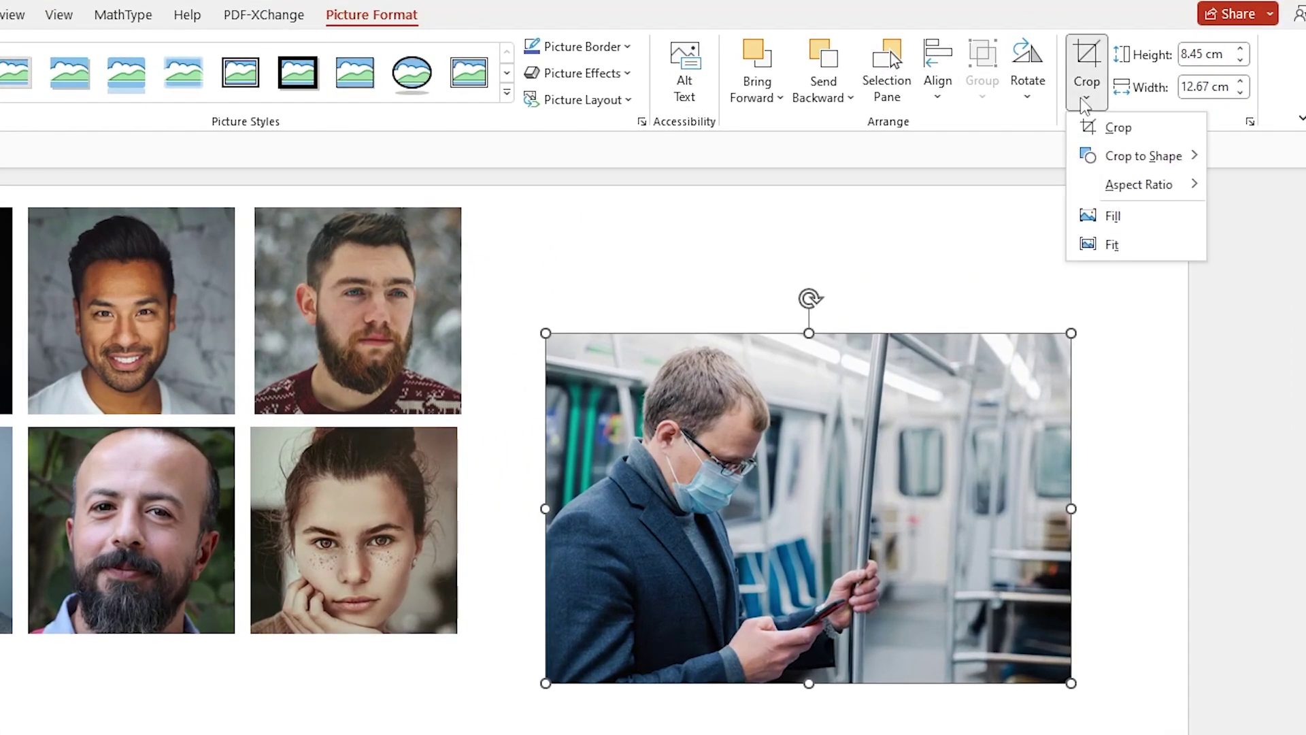
mouse_move(1110, 163)
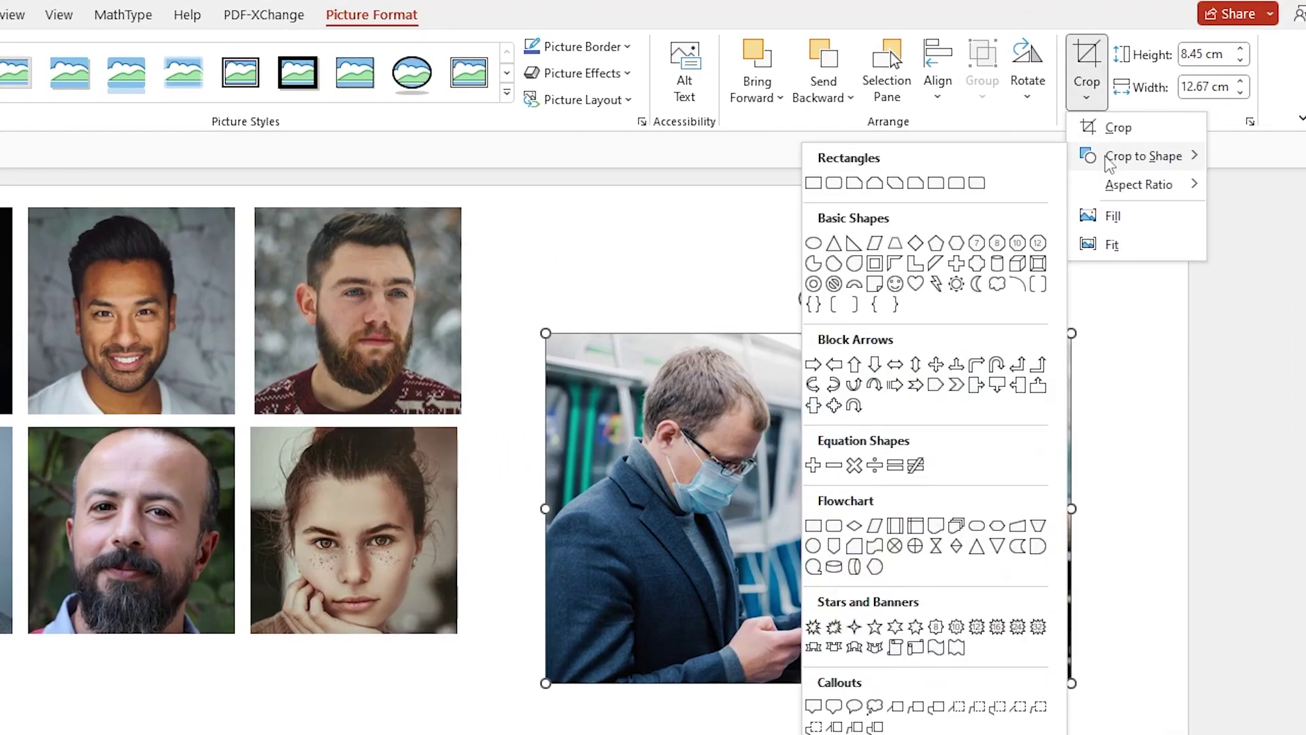
click(814, 185)
click(1086, 82)
mouse_move(1115, 194)
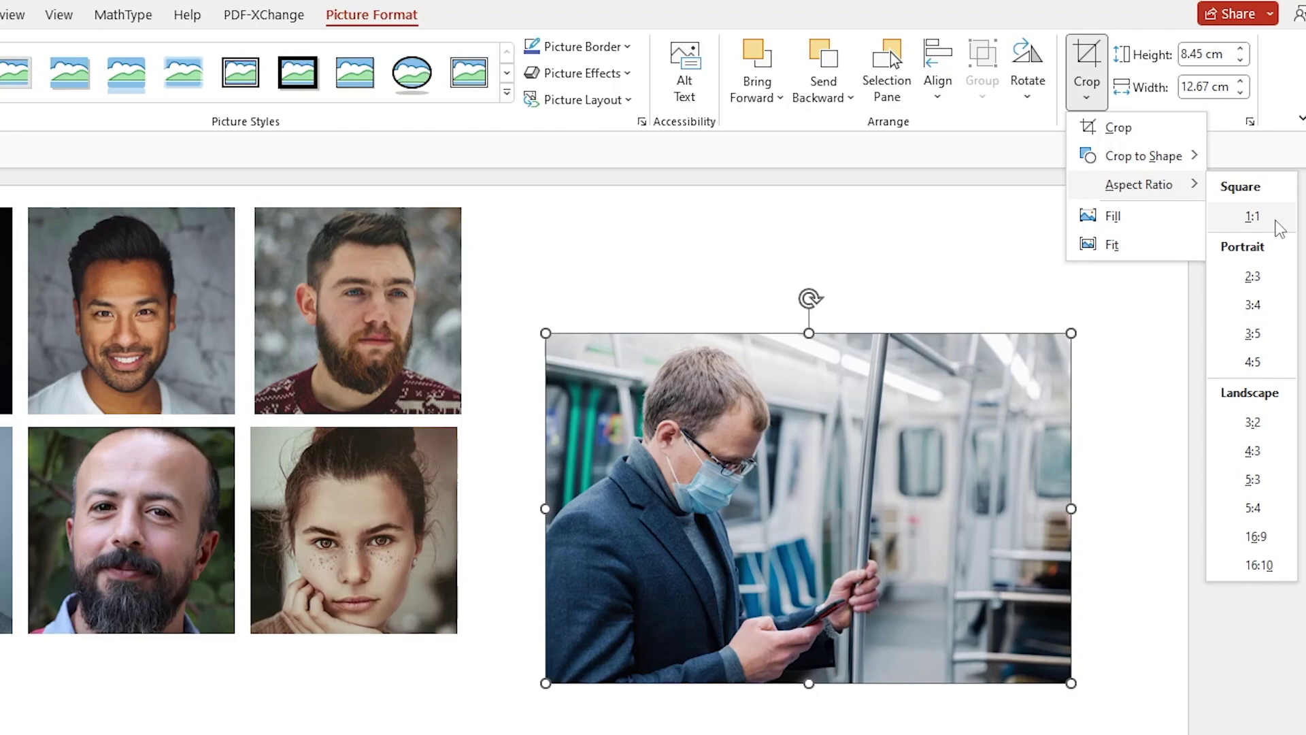
click(1279, 228)
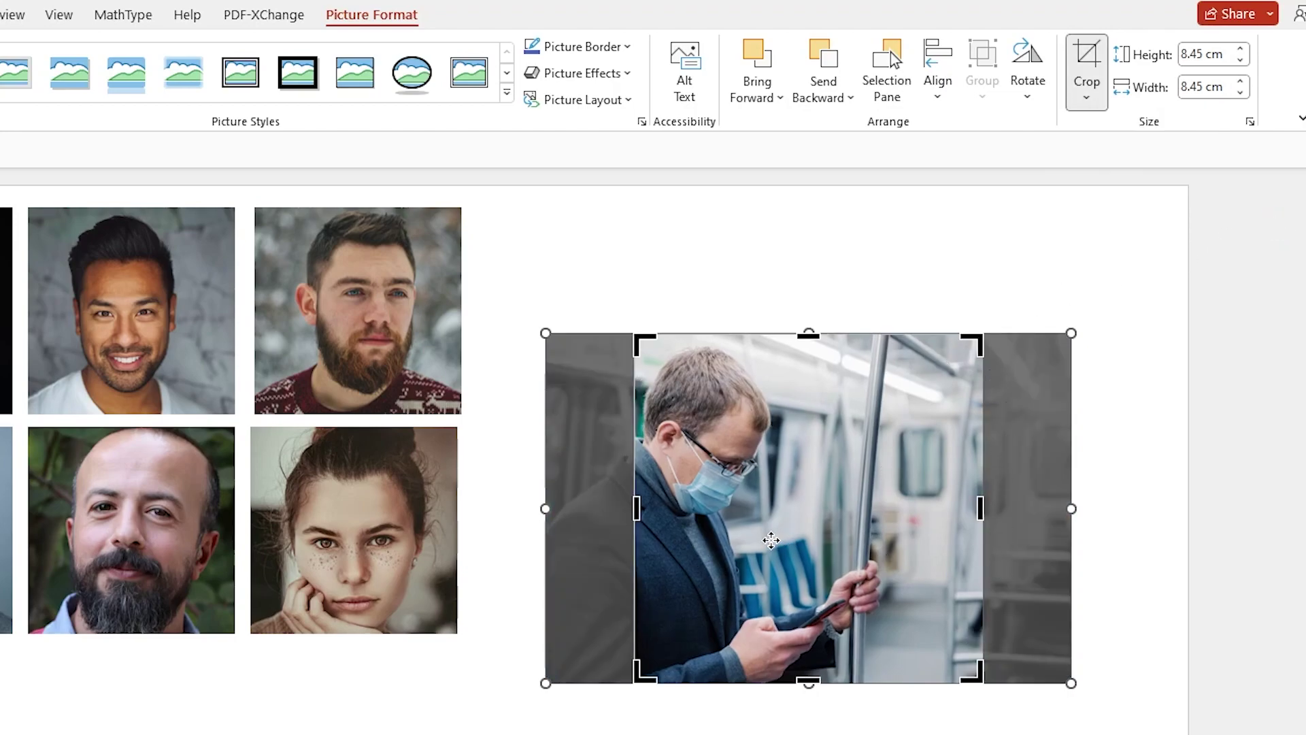
drag(781, 542, 857, 538)
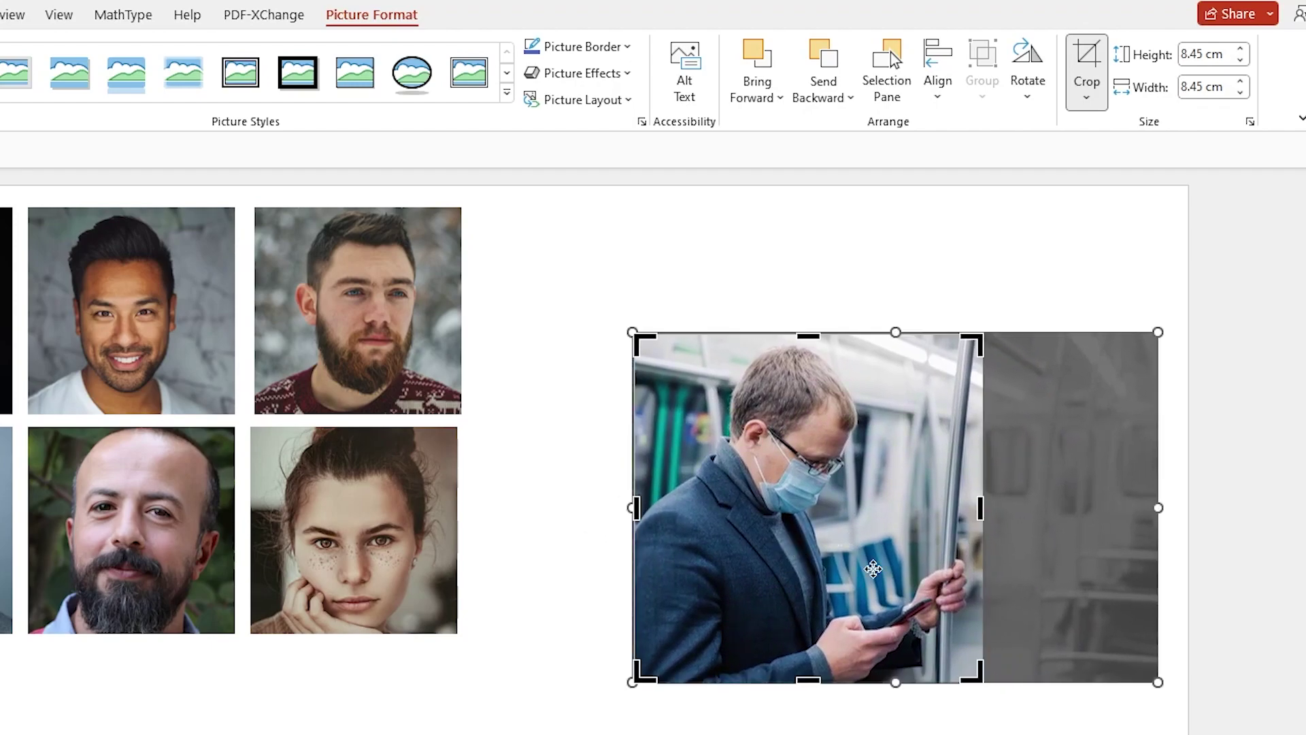
click(1093, 59)
Move the square photo into the top row and set its height to 5 cm
drag(904, 473, 749, 352)
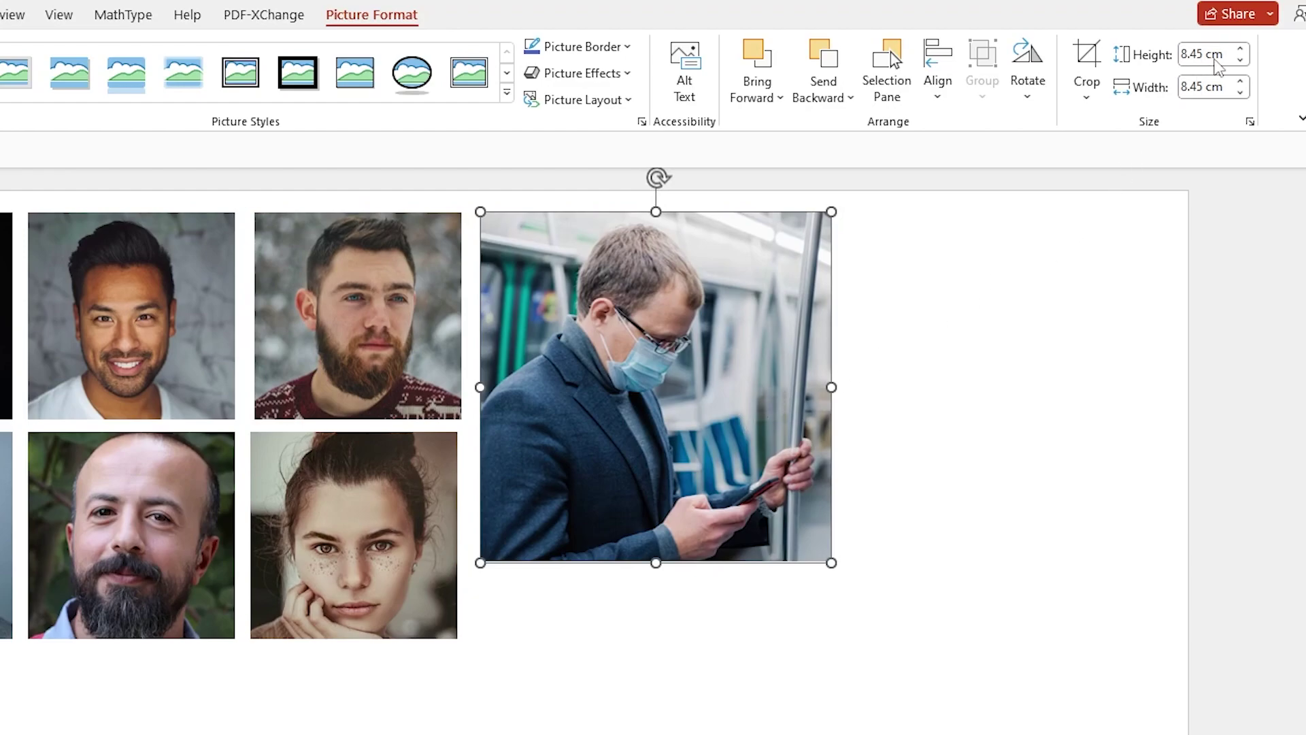
click(1215, 62)
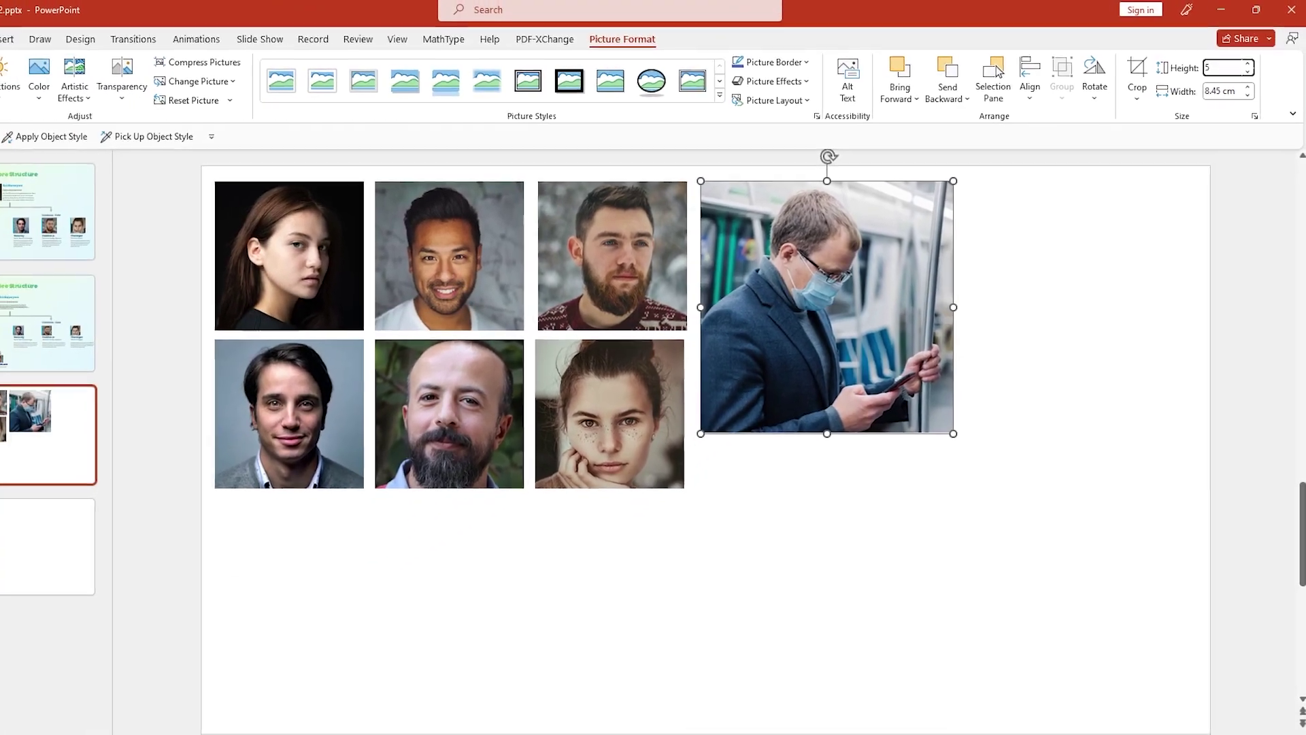
text(5)
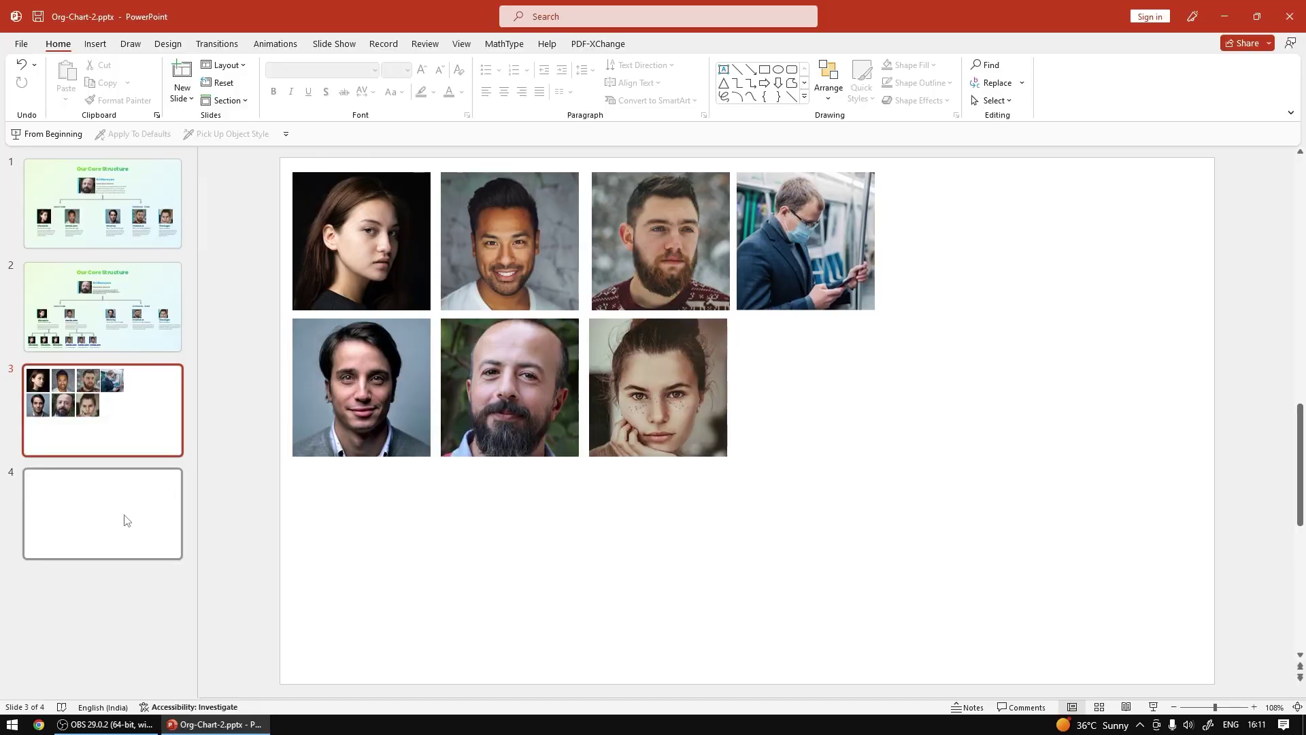
Select the bald bearded man's portrait on slide 3, leaving the original in place
click(133, 515)
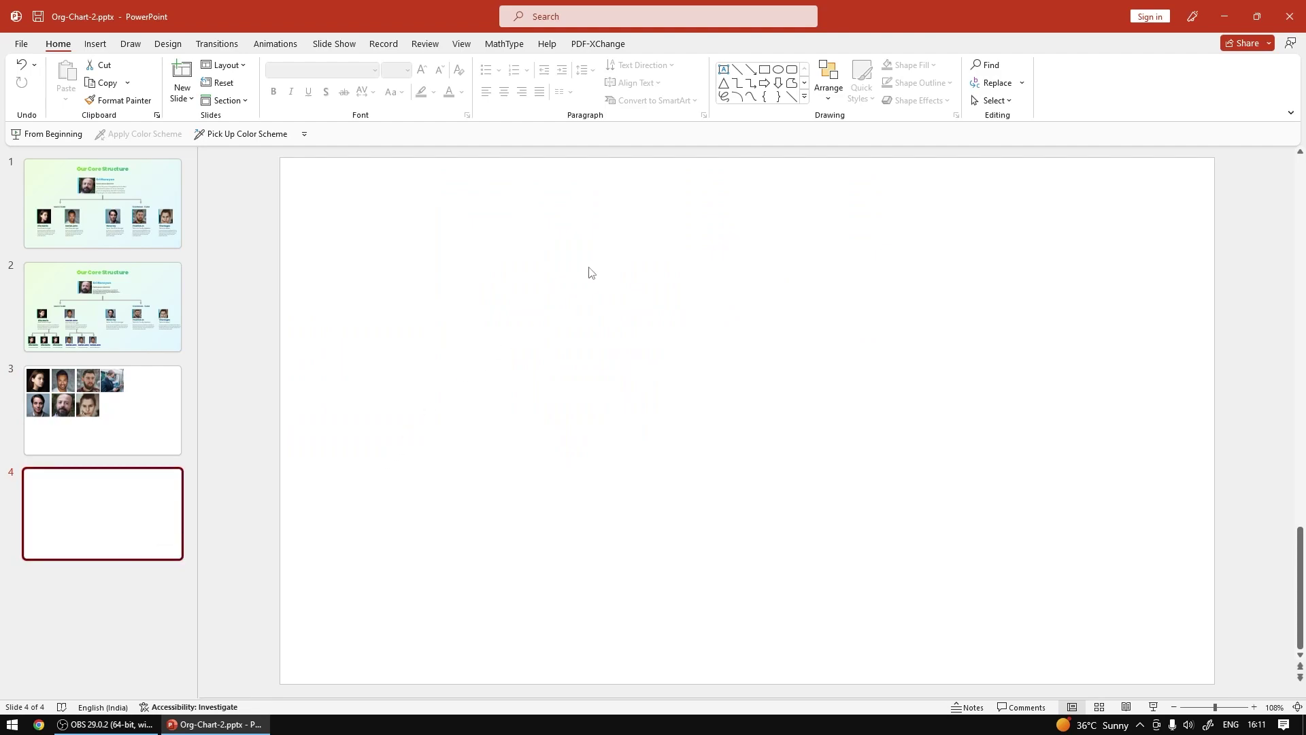
right_click(102, 504)
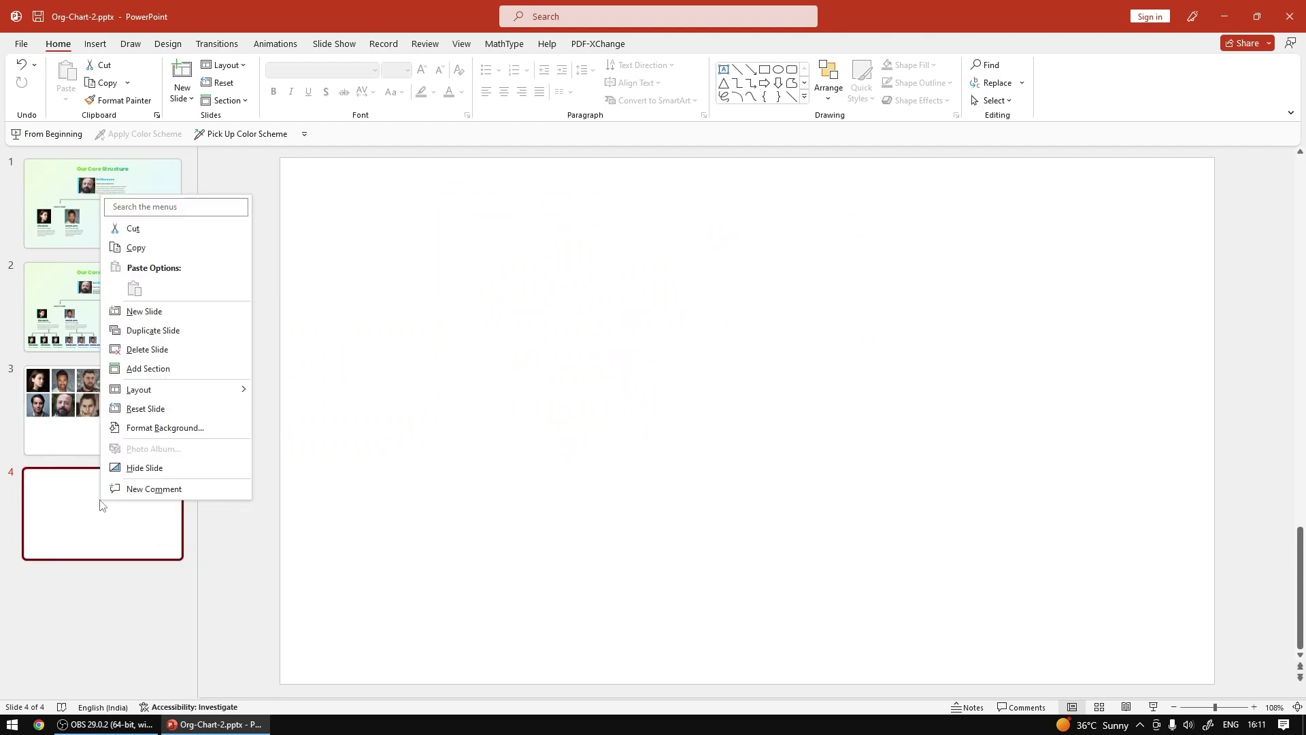
click(507, 317)
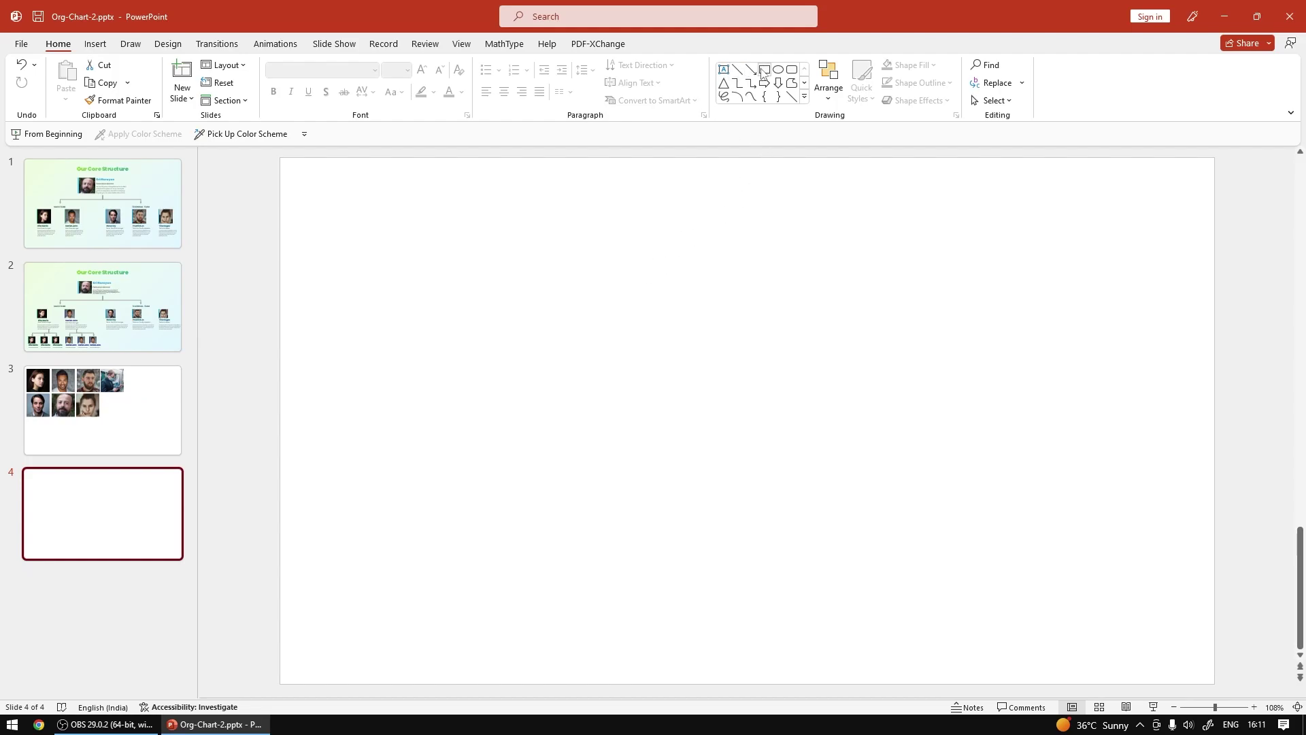
click(136, 378)
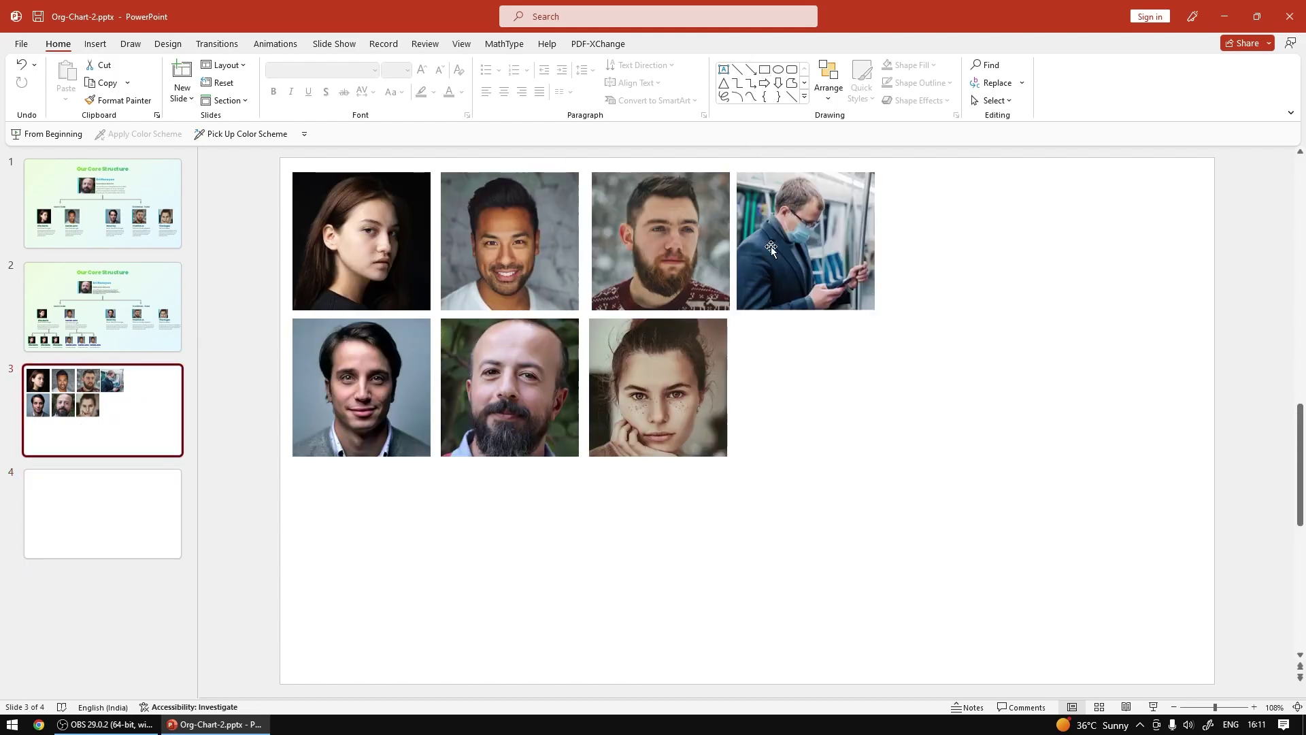
click(518, 396)
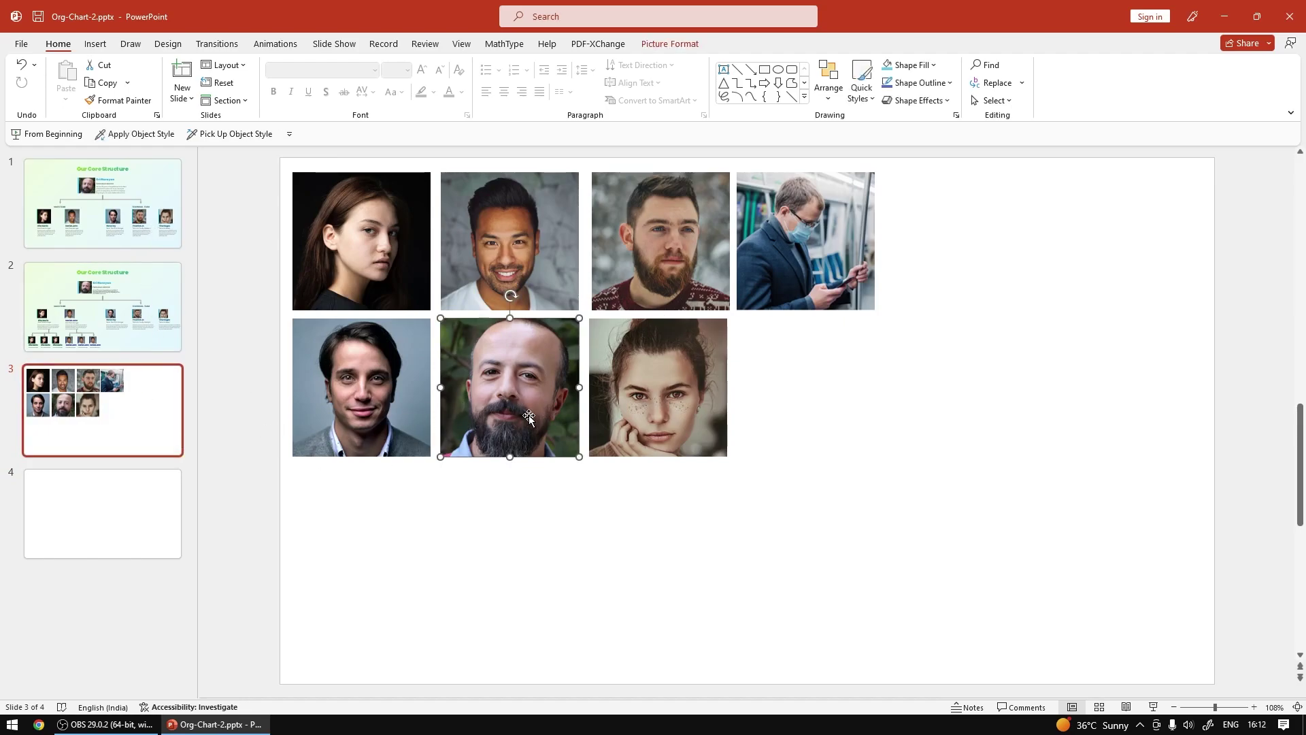
key(Delete)
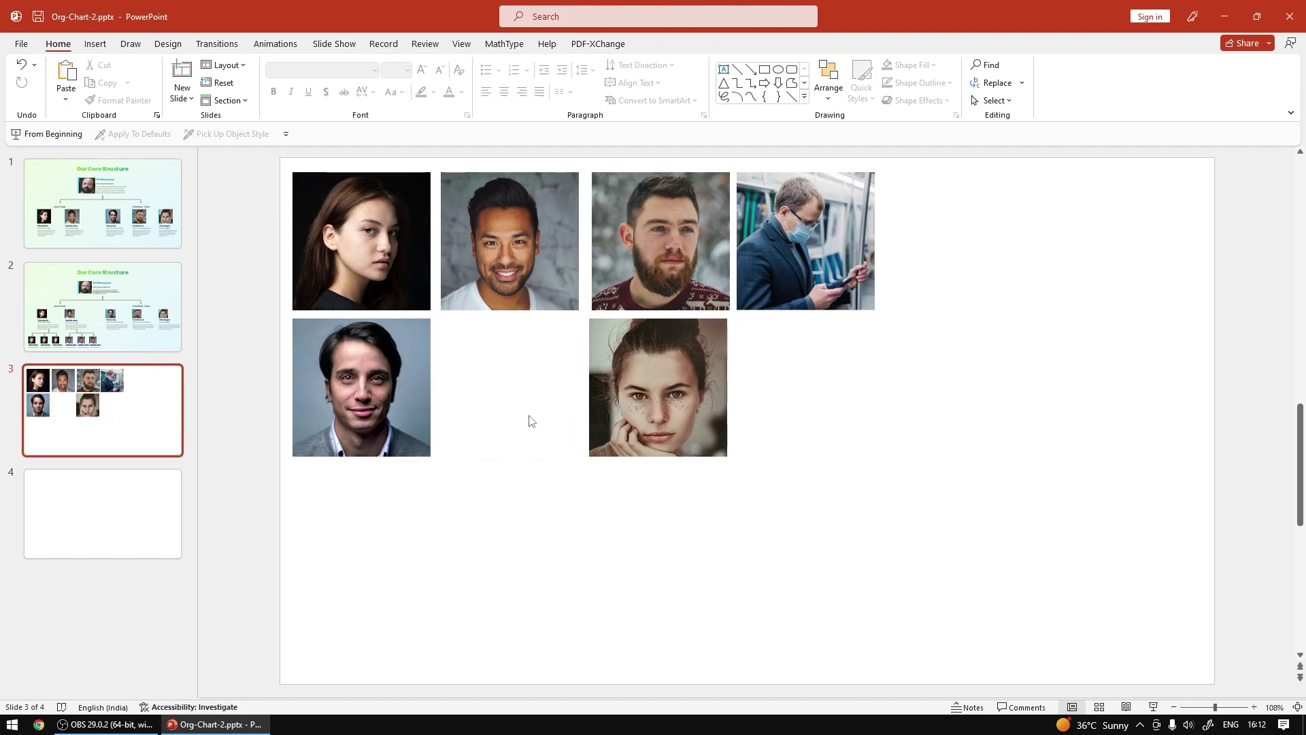
key(ctrl+z)
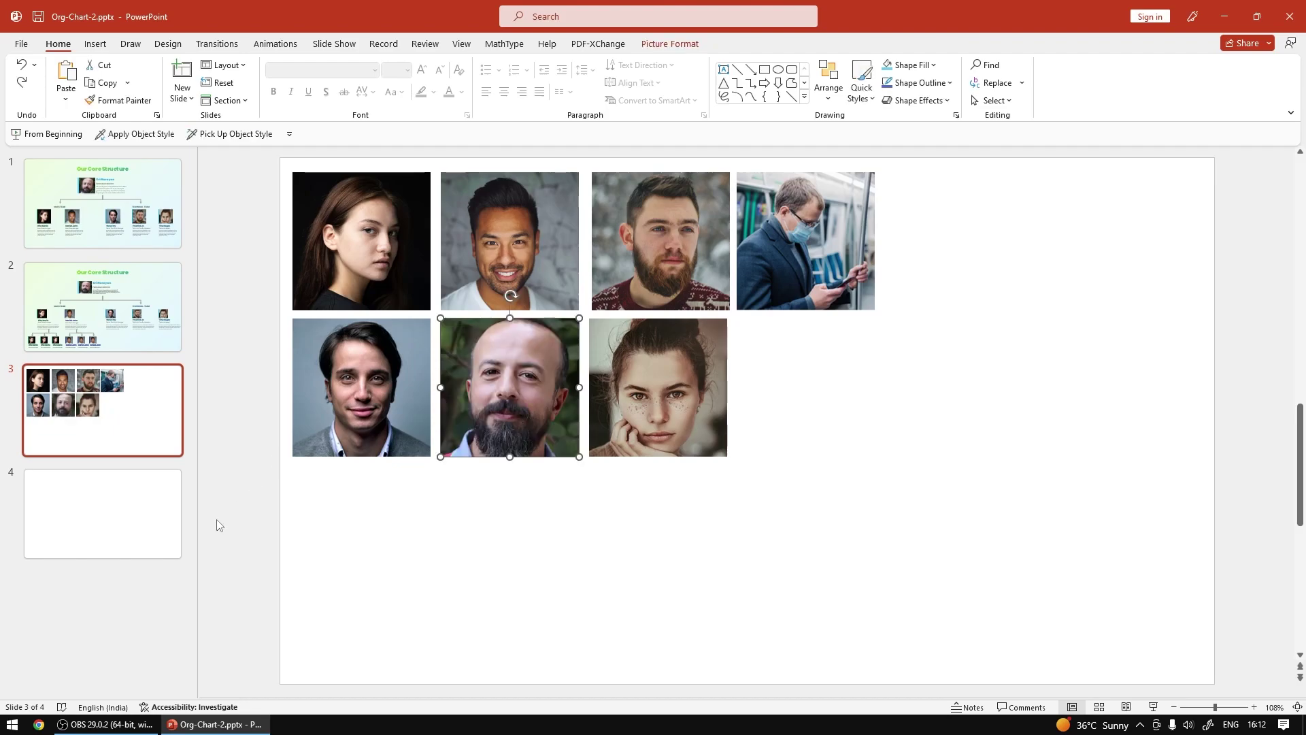
Paste the portrait onto slide 4 and place it toward the upper right
click(95, 539)
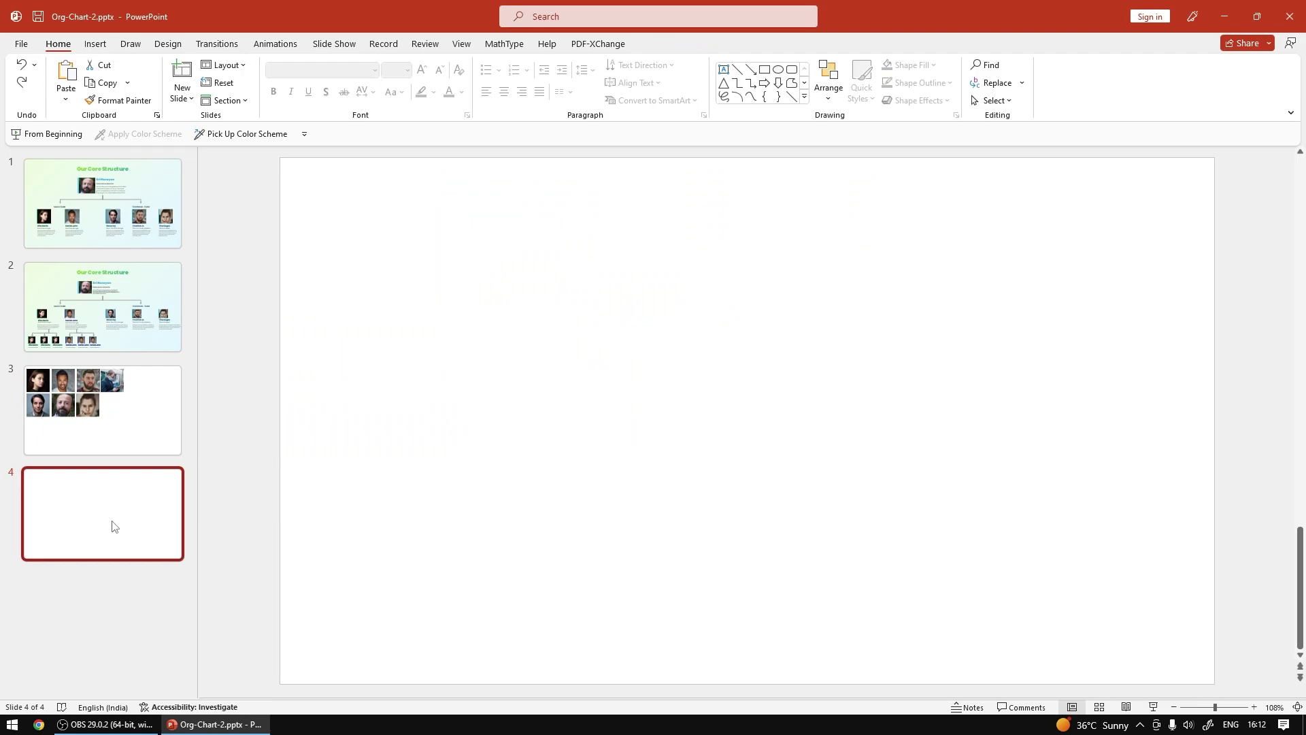
key(ctrl+v)
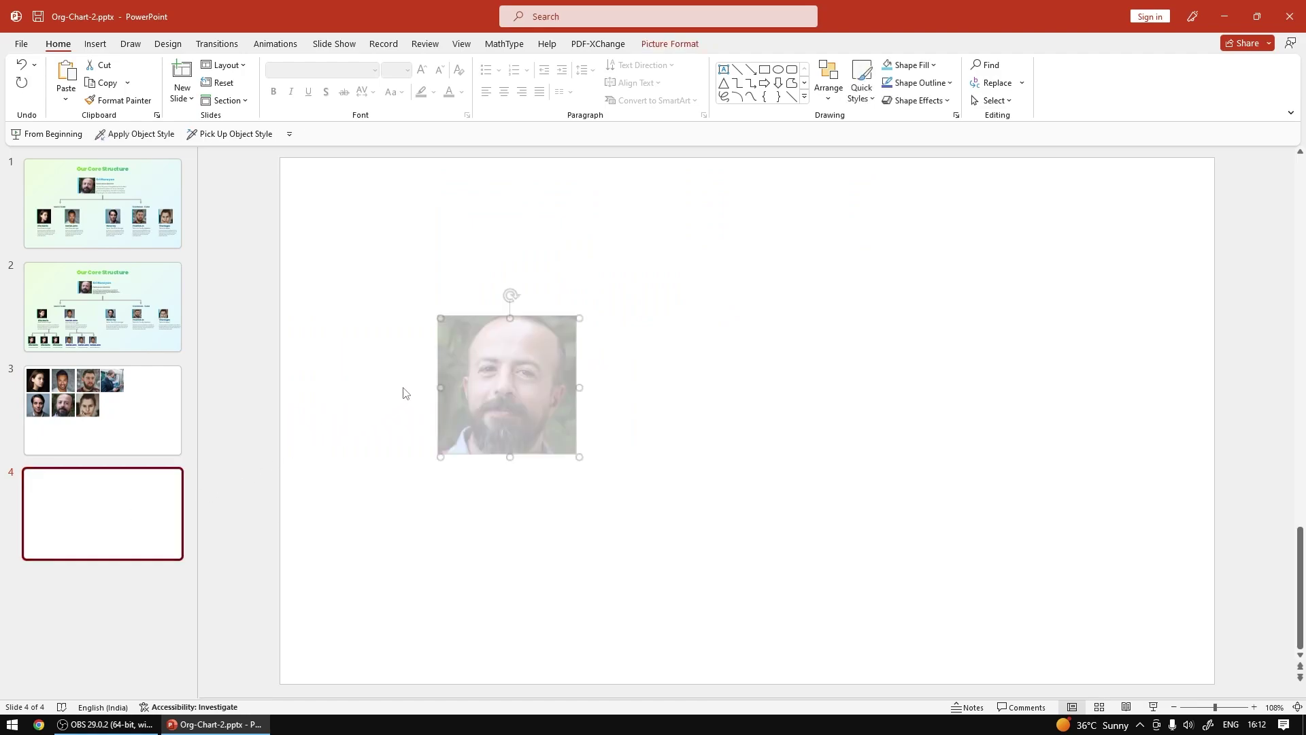
drag(501, 400, 747, 305)
click(428, 412)
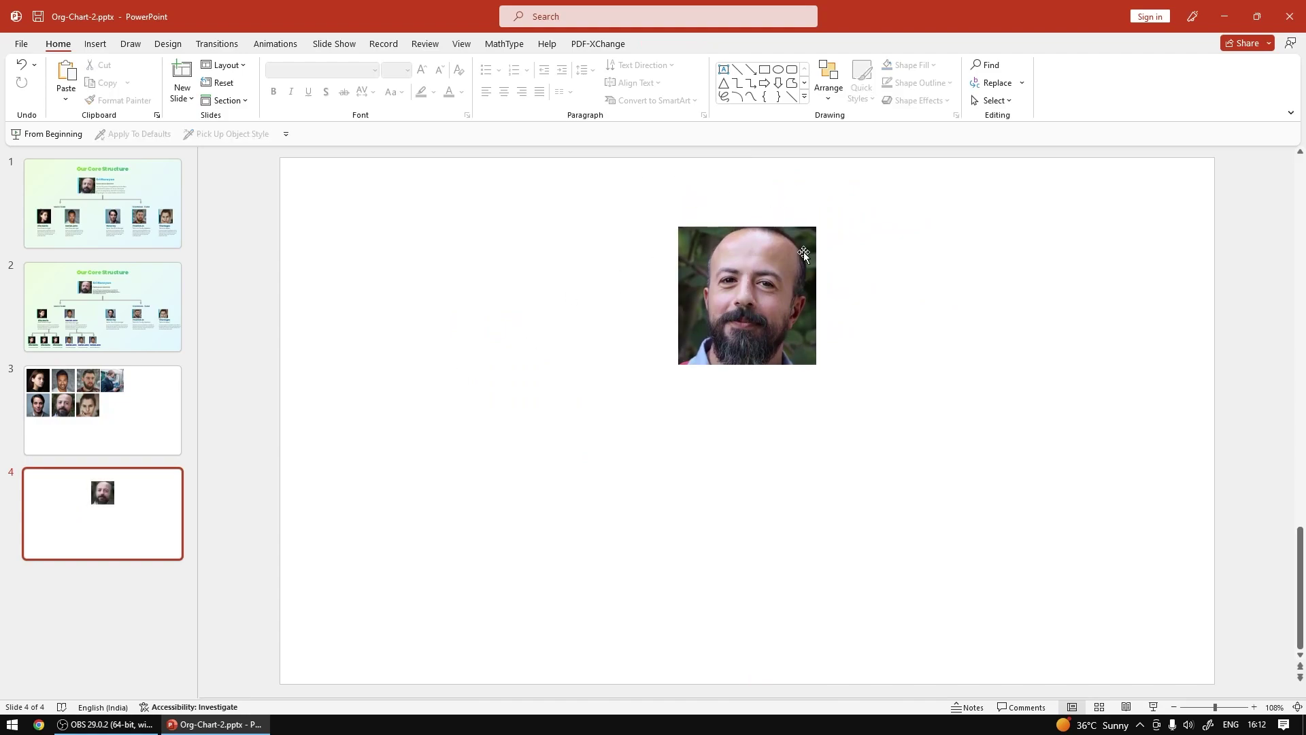
Add a text box above the photo reading 'Our Organization'
click(724, 70)
click(734, 189)
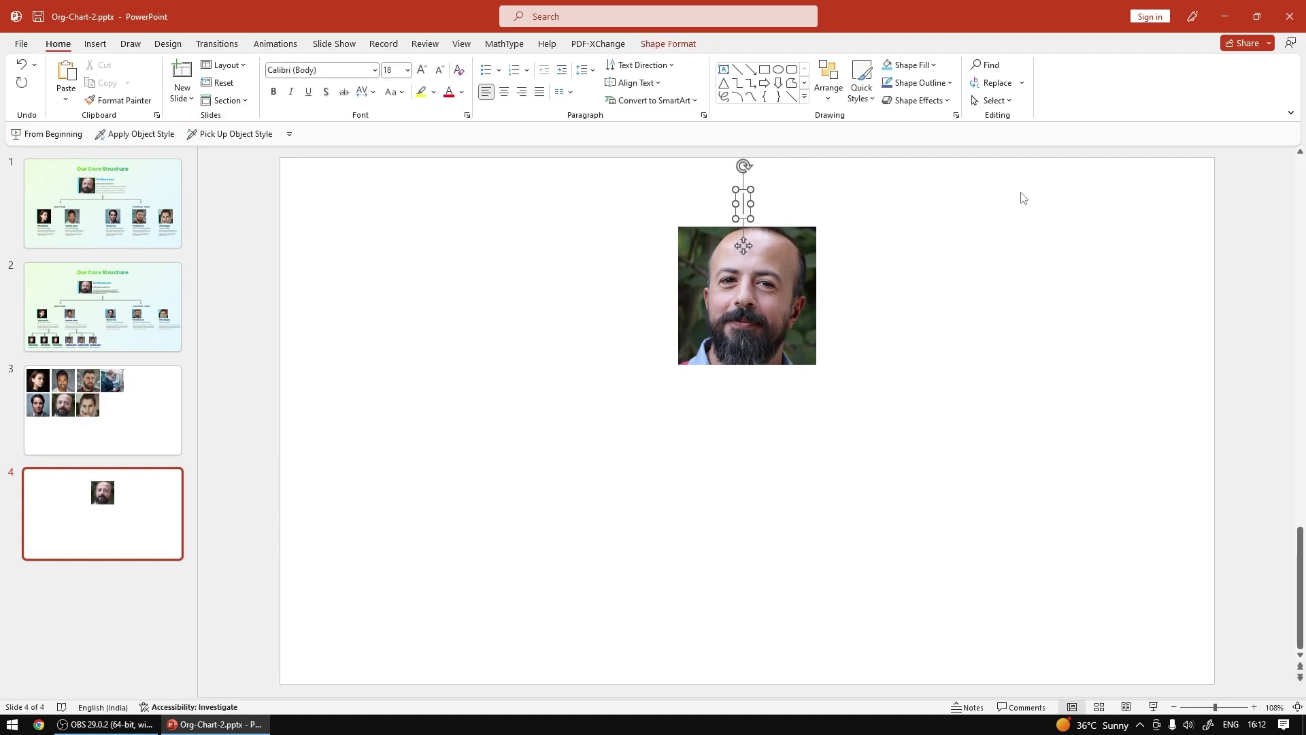
text(a)
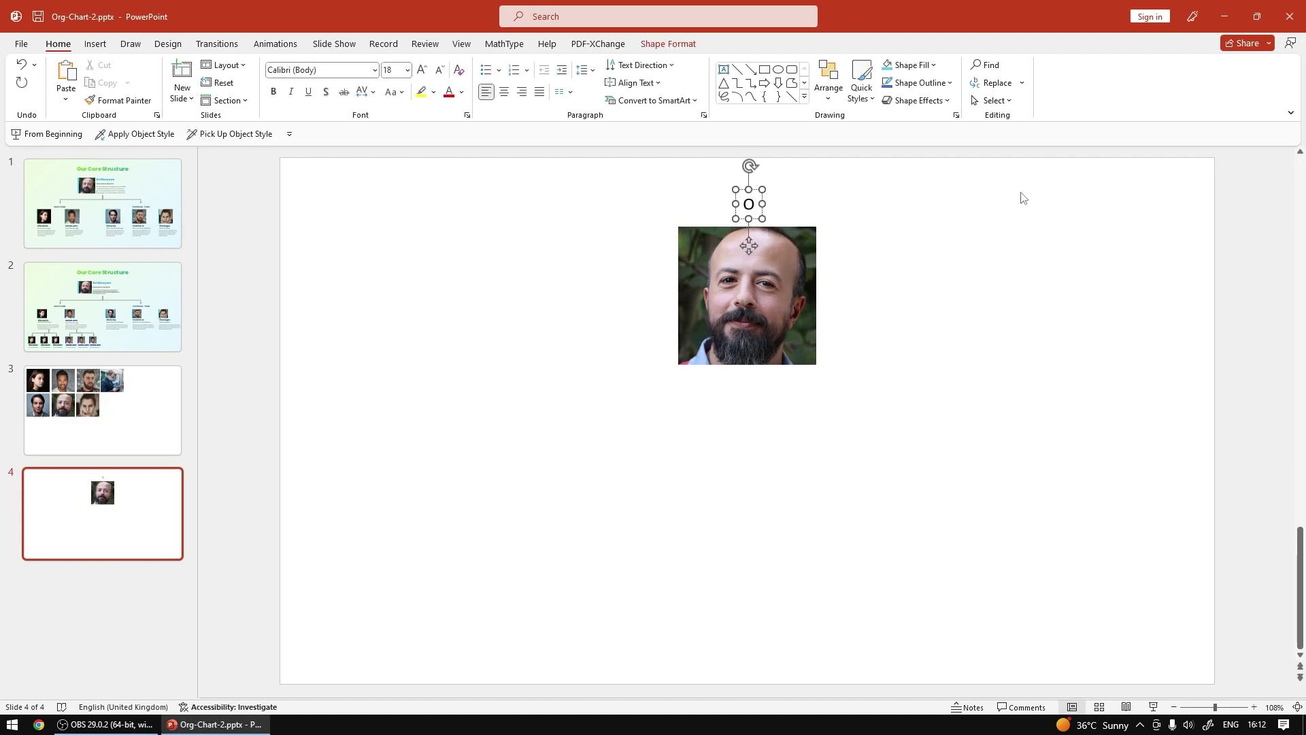
text(ur Ot)
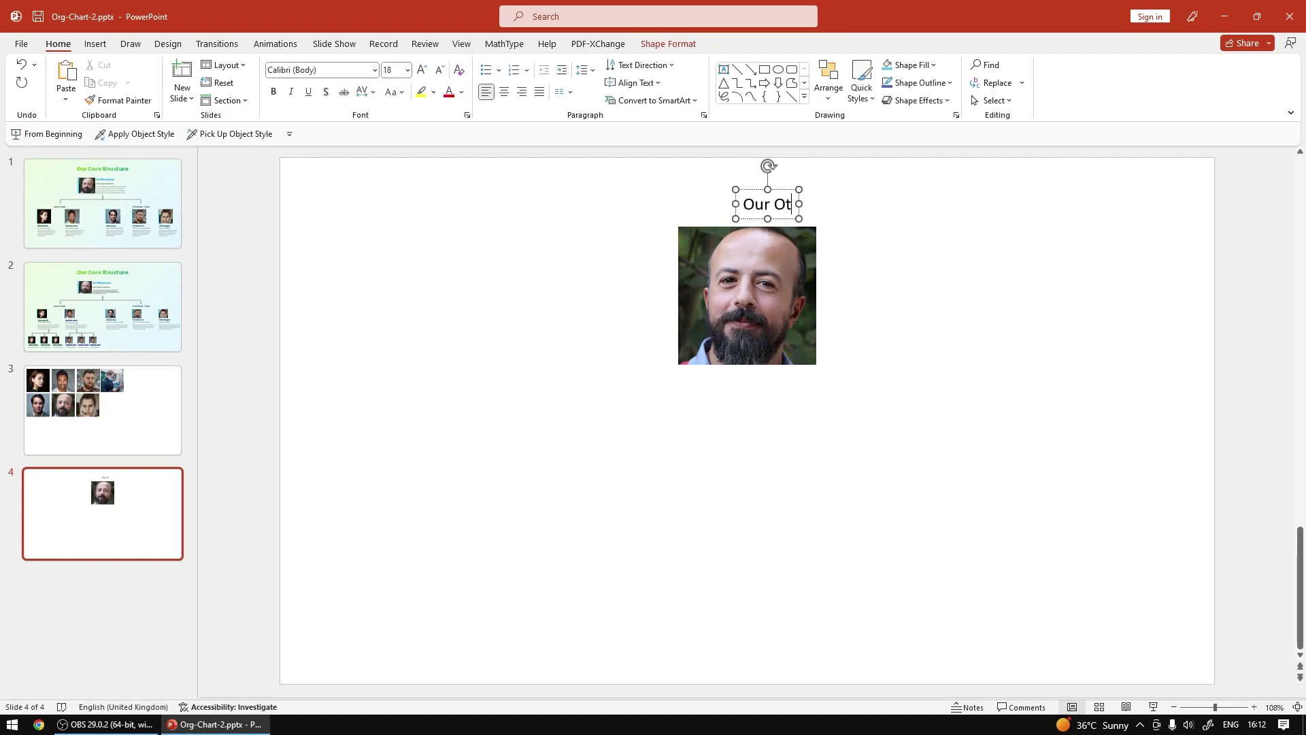
key(BackSpace)
text(rgani)
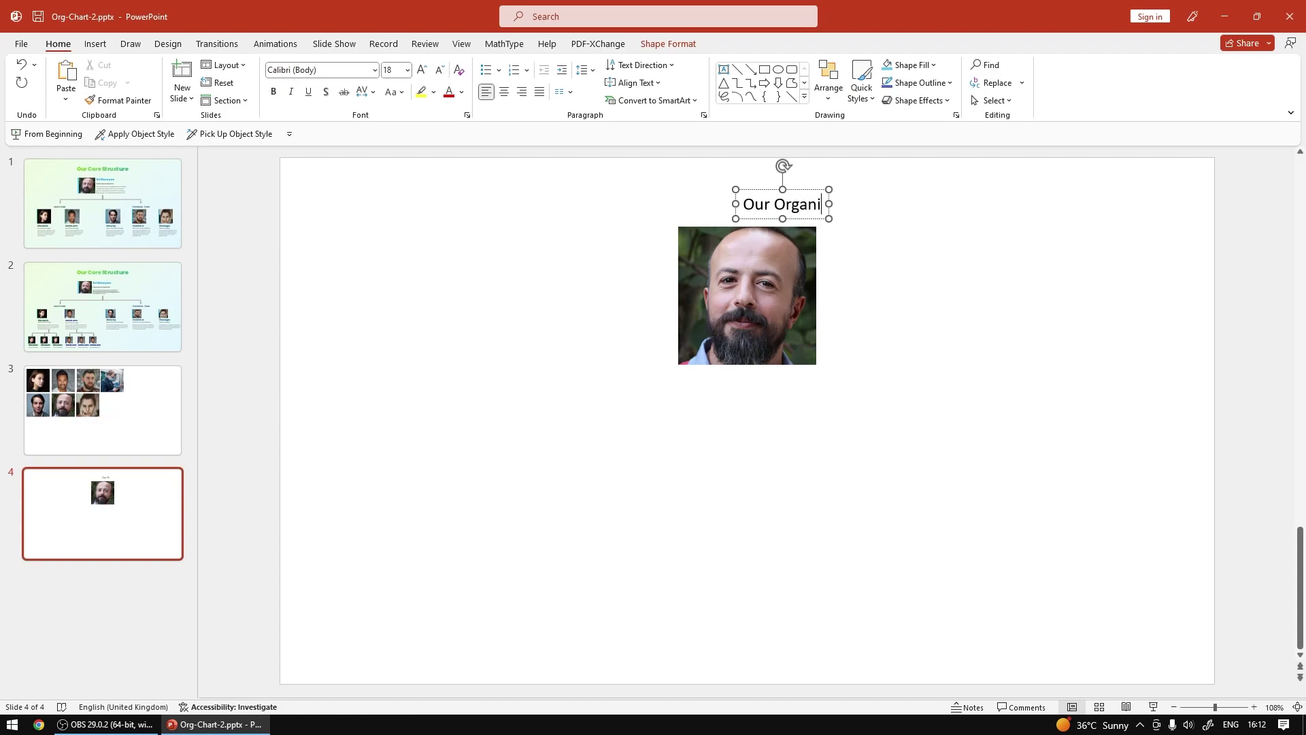
text(zation)
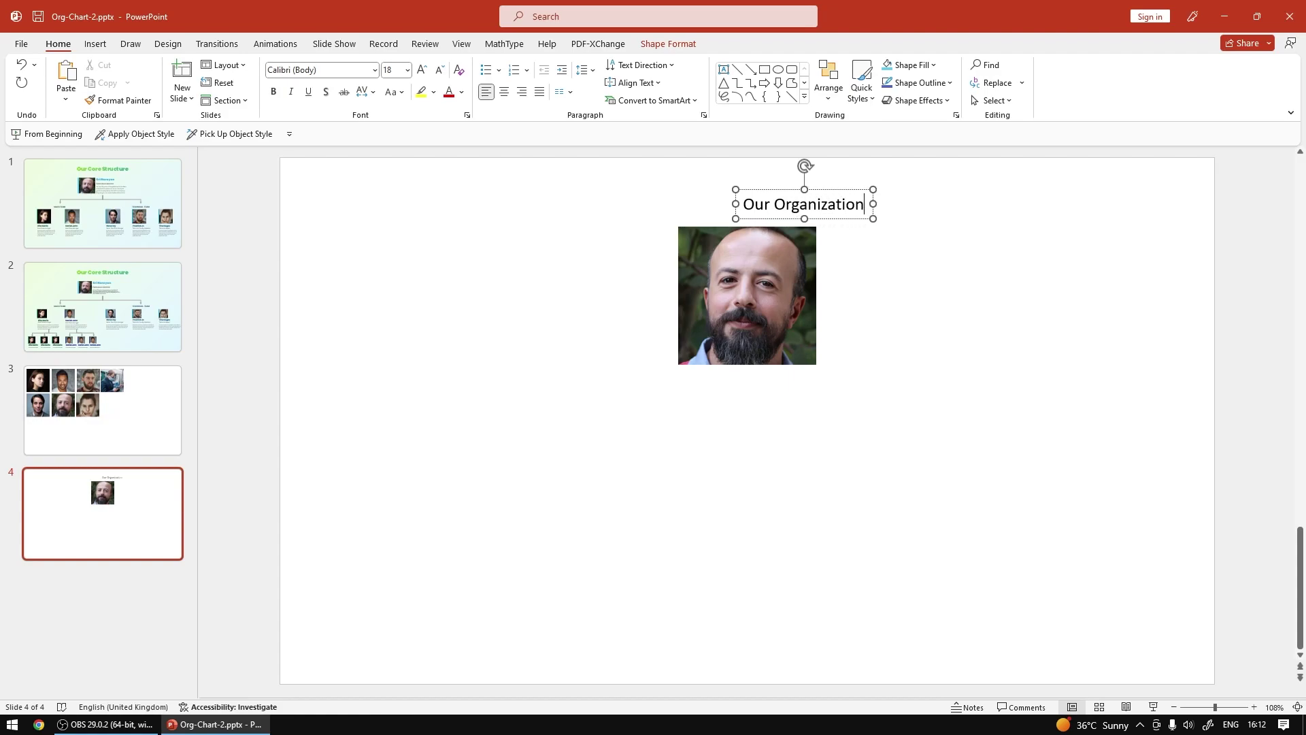
text(a)
key(BackSpace)
key(ctrl+a)
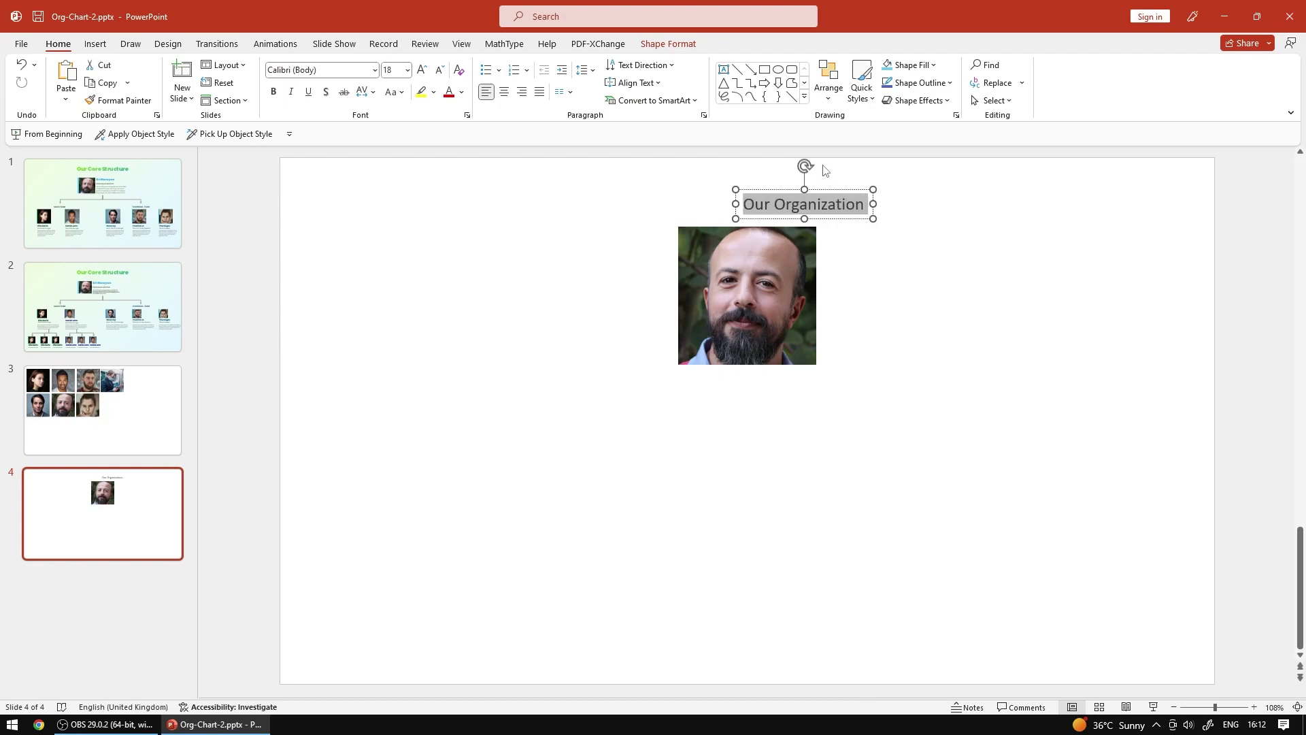
Check the title font used on slide 1 for reference
click(375, 70)
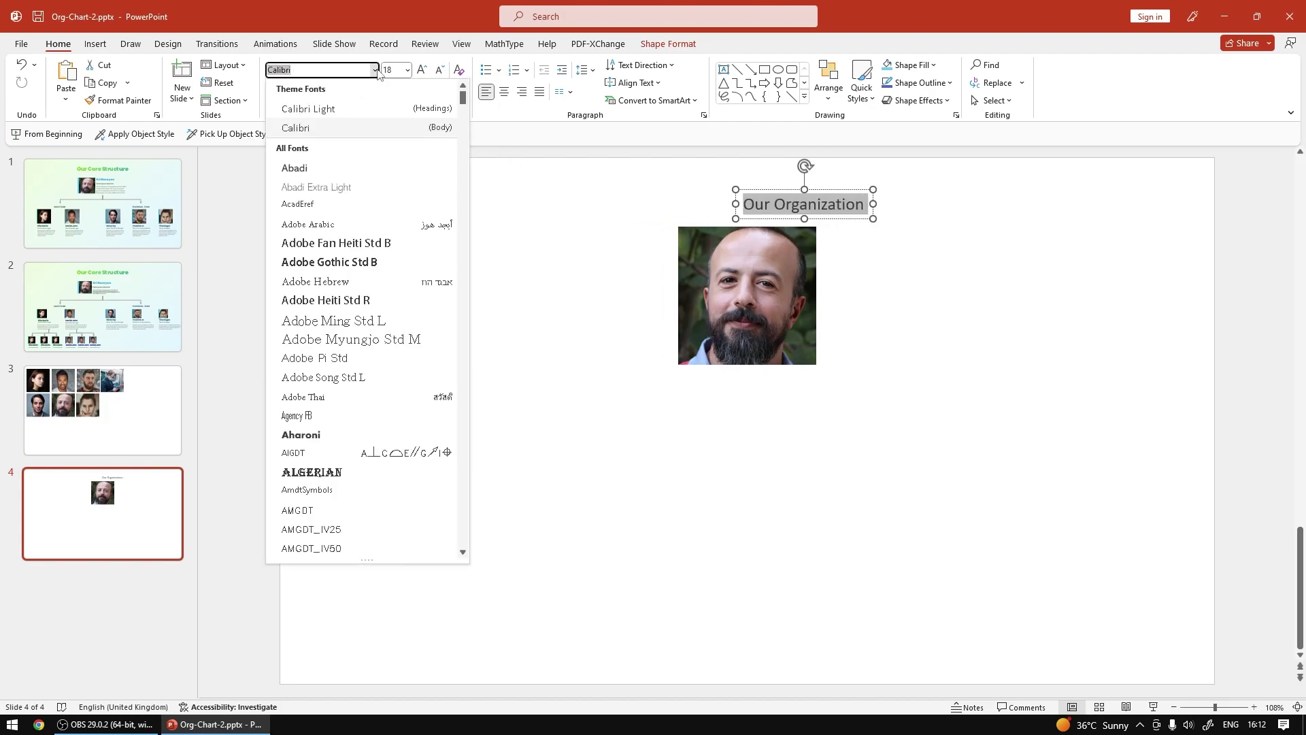
scroll(361, 224, down, 5)
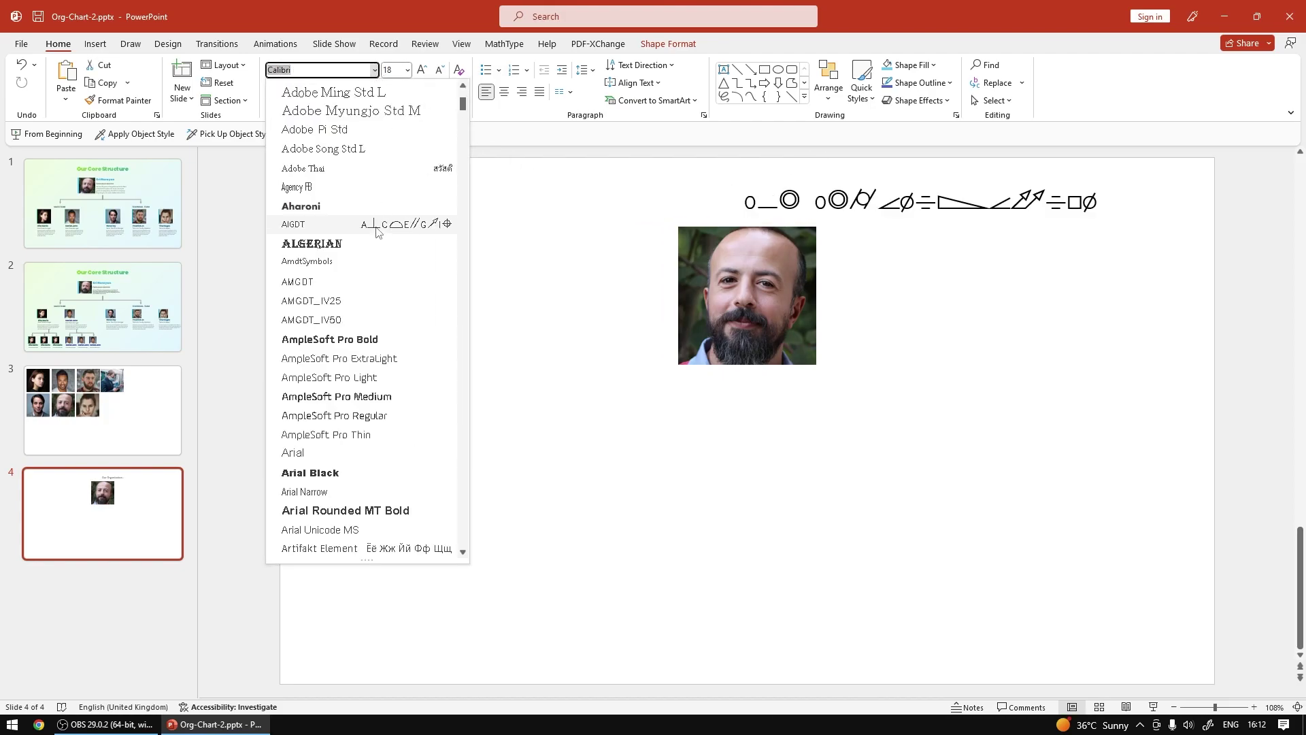
click(592, 265)
click(114, 200)
click(639, 216)
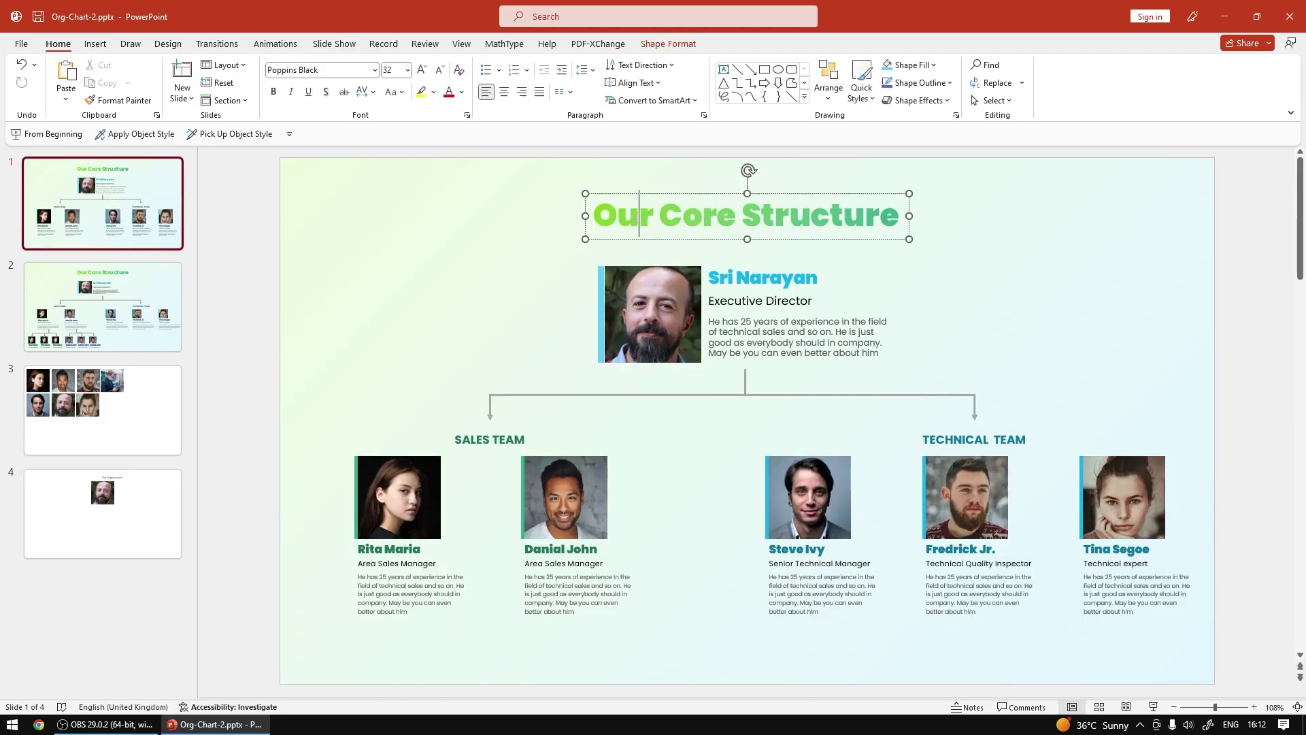
click(109, 340)
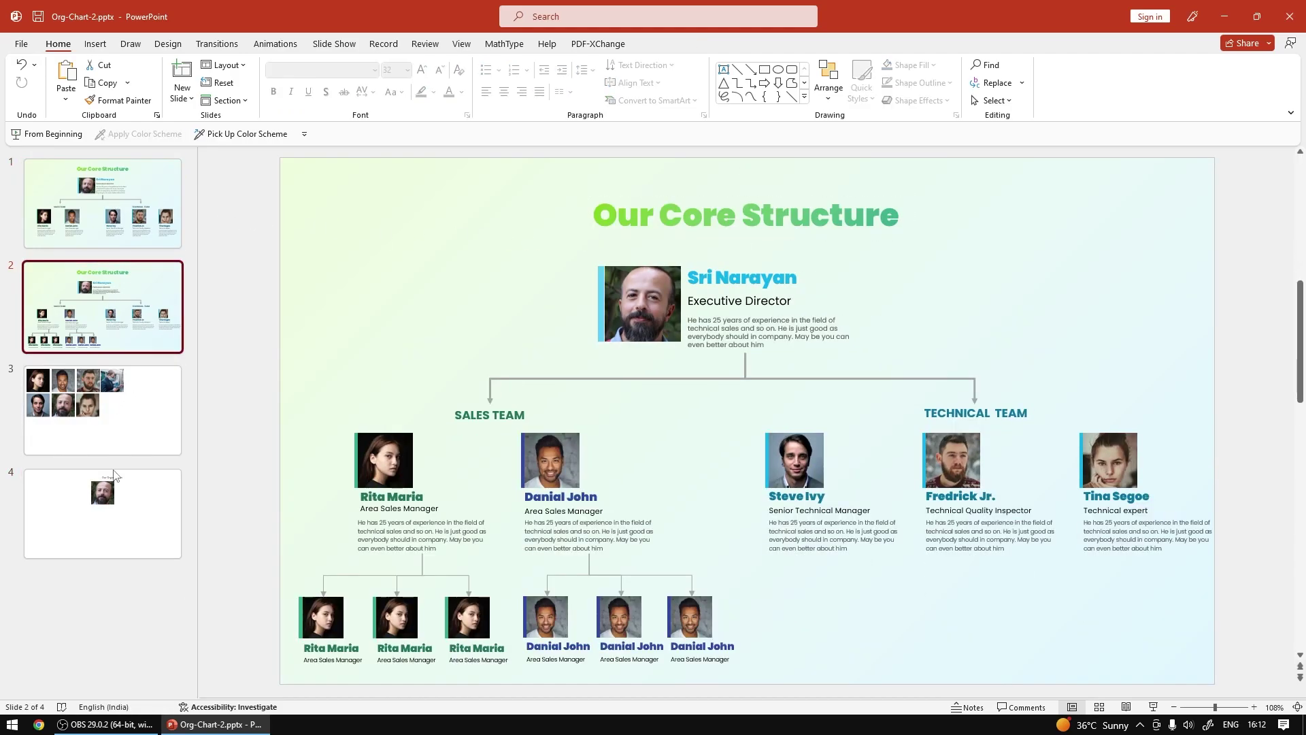
click(102, 514)
Set the 'Our Organization' title font to Poppins Black
triple_click(791, 205)
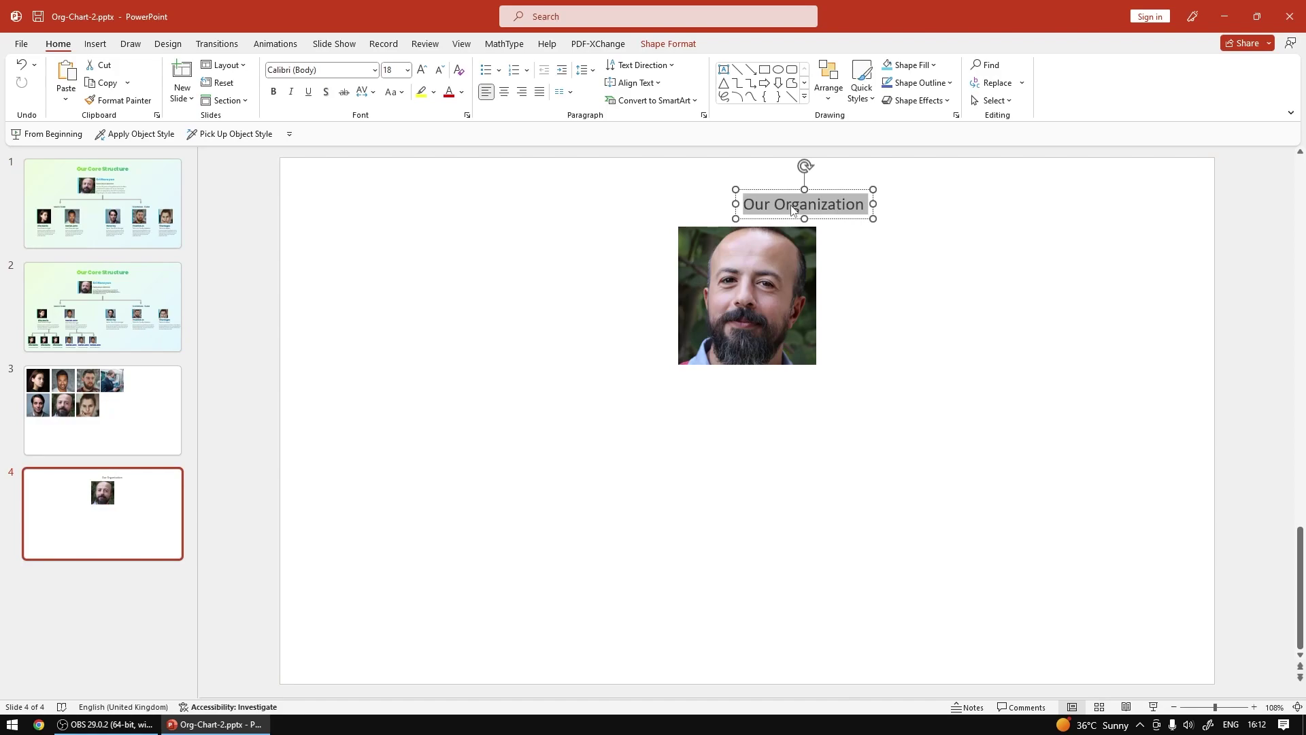
click(324, 70)
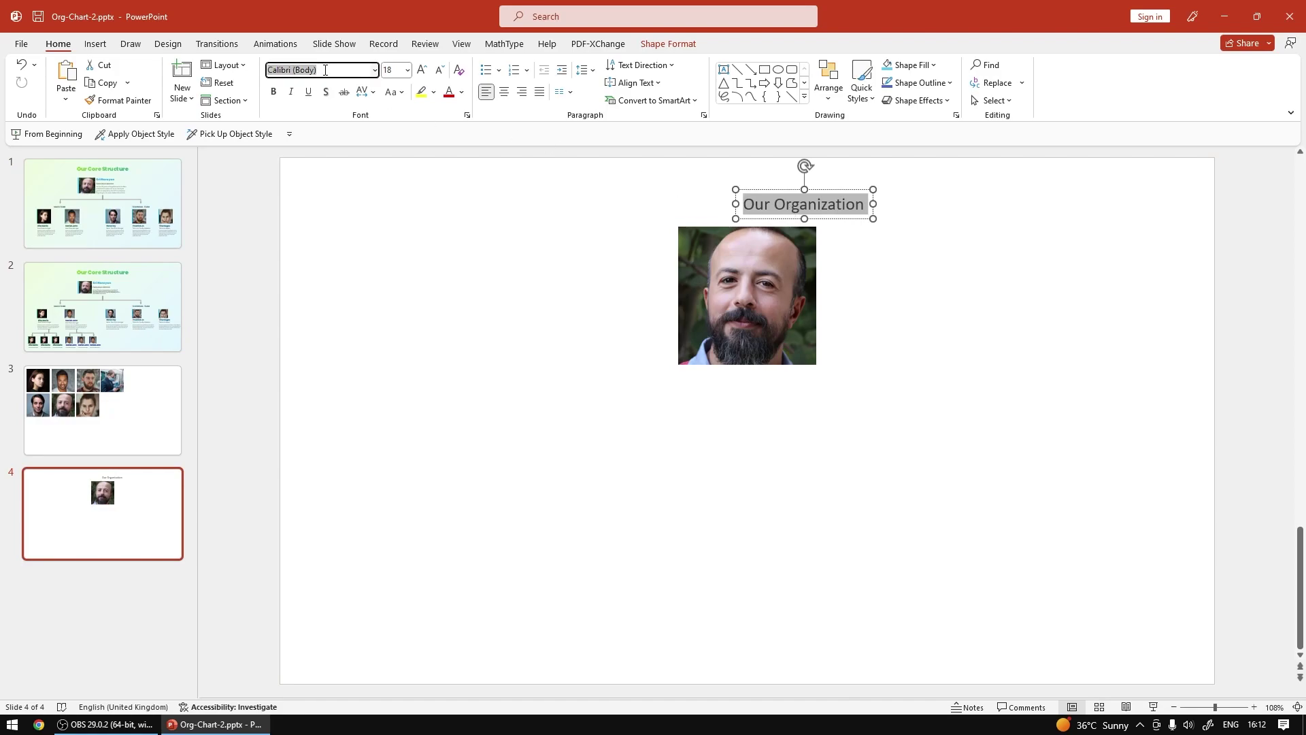
text(Poppins)
key(Return)
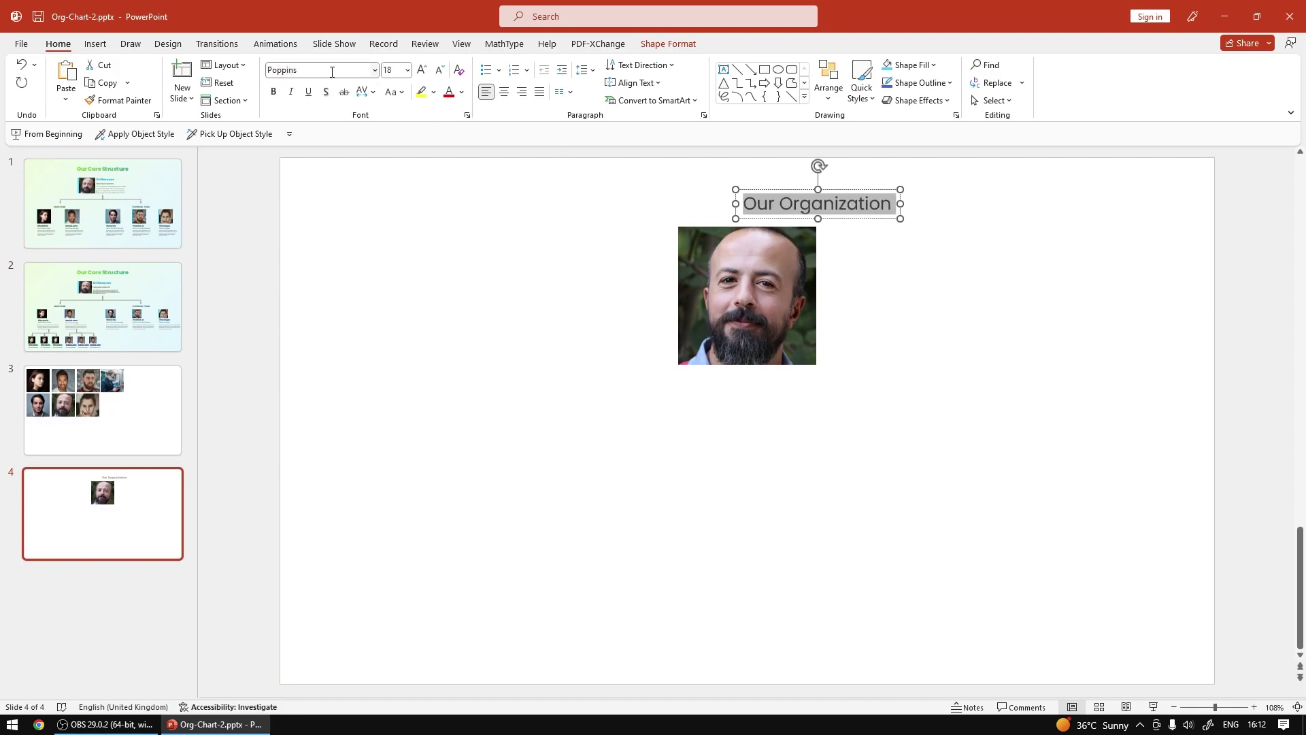
click(331, 70)
text(Poppins Black)
key(Return)
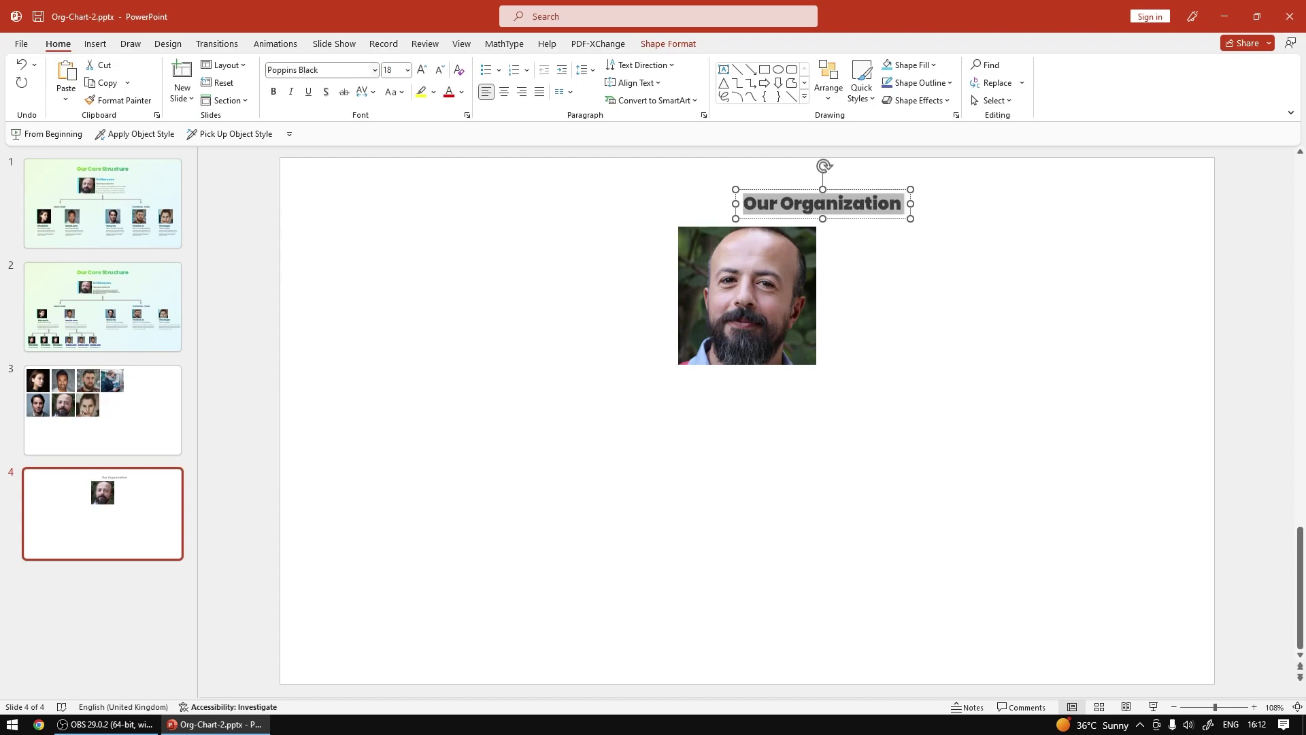
Enlarge the title to 28 pt, centre-align it, and position it above the photo
drag(756, 219, 687, 219)
drag(689, 208, 827, 209)
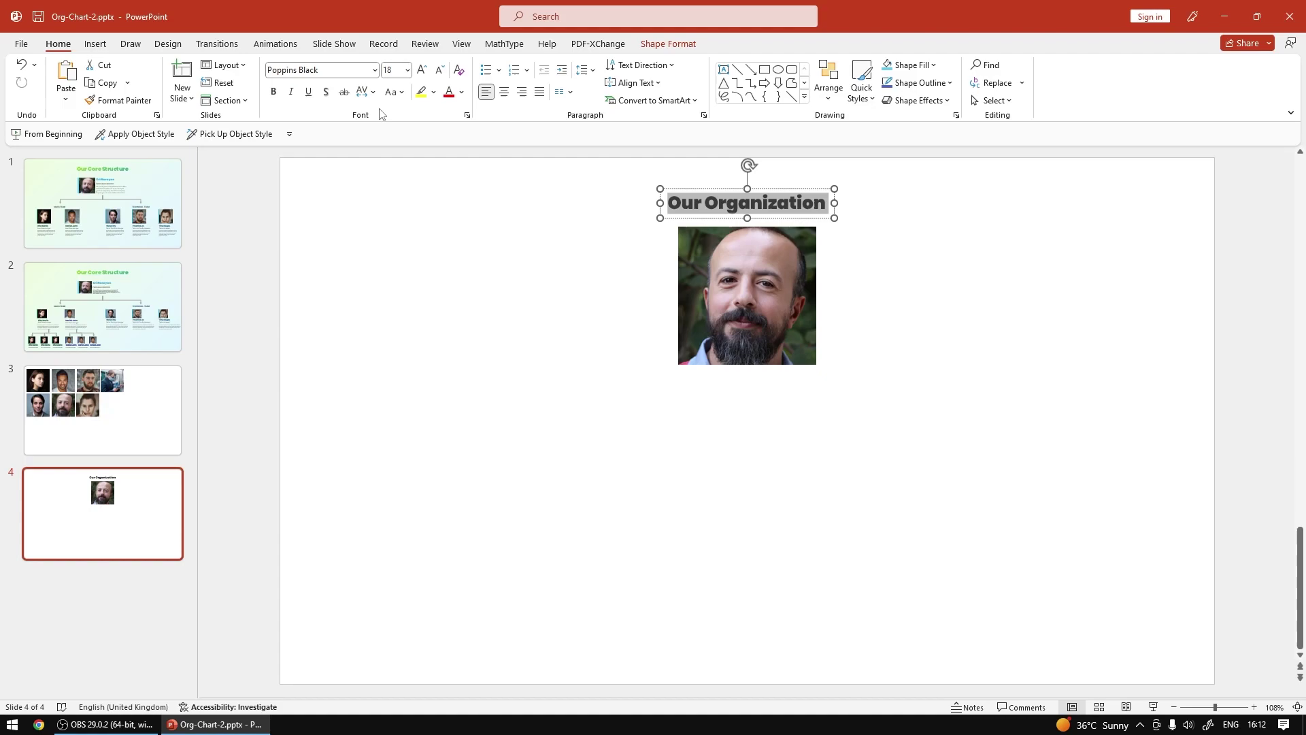
click(422, 70)
click(421, 70)
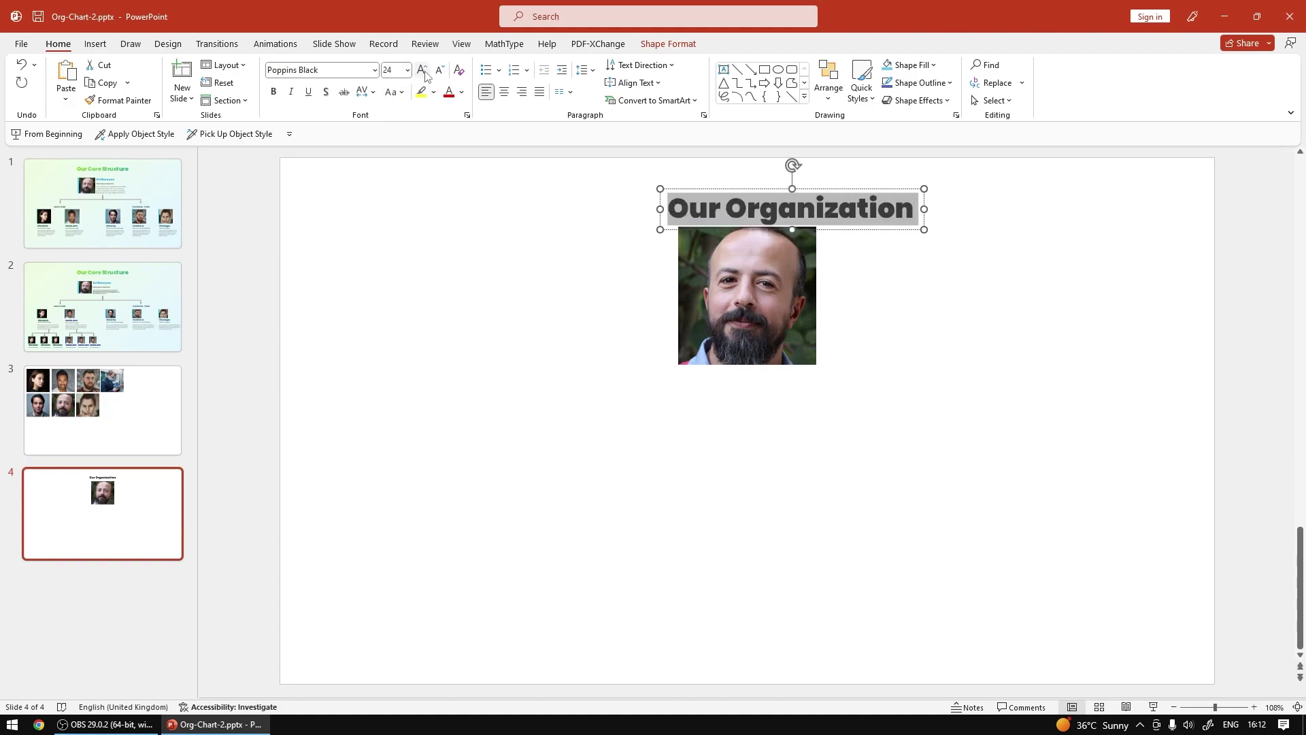
click(503, 91)
click(721, 191)
drag(721, 191, 678, 188)
drag(760, 294, 761, 317)
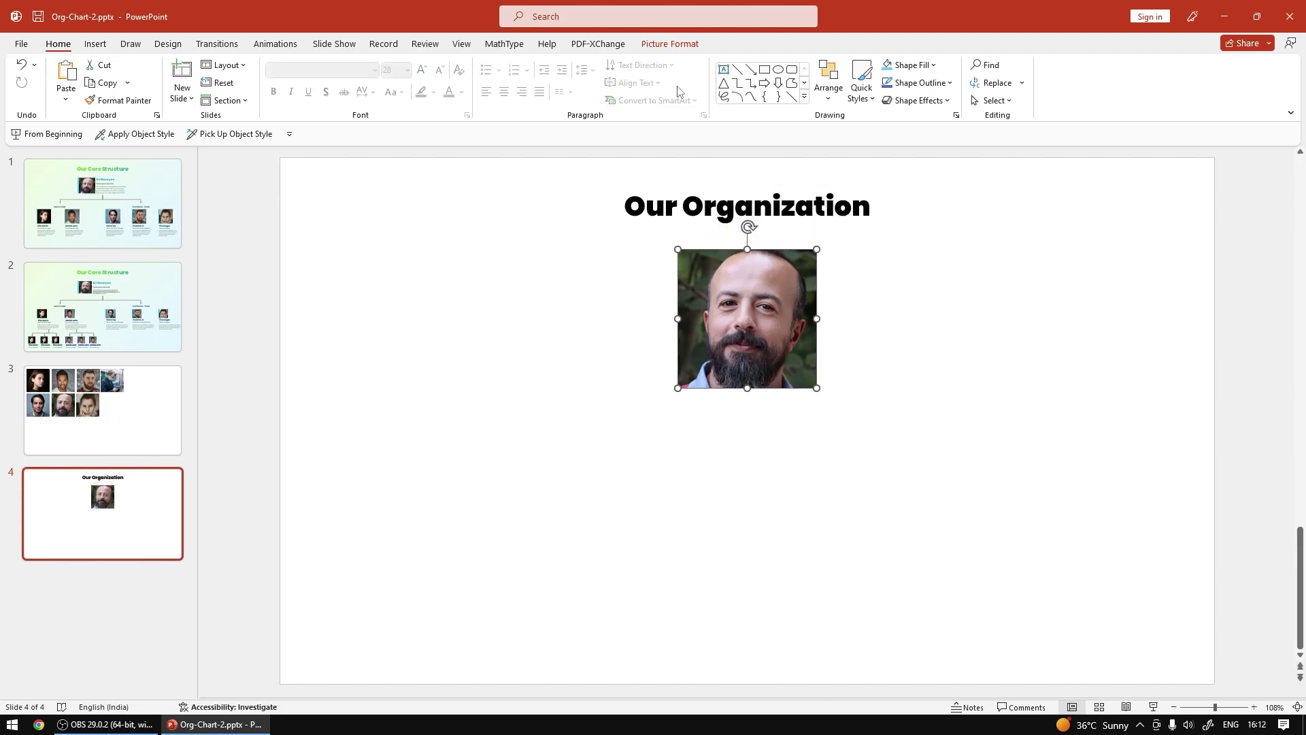
Set the photo's height to 3.5 cm and centre it under the title
click(670, 43)
click(1218, 70)
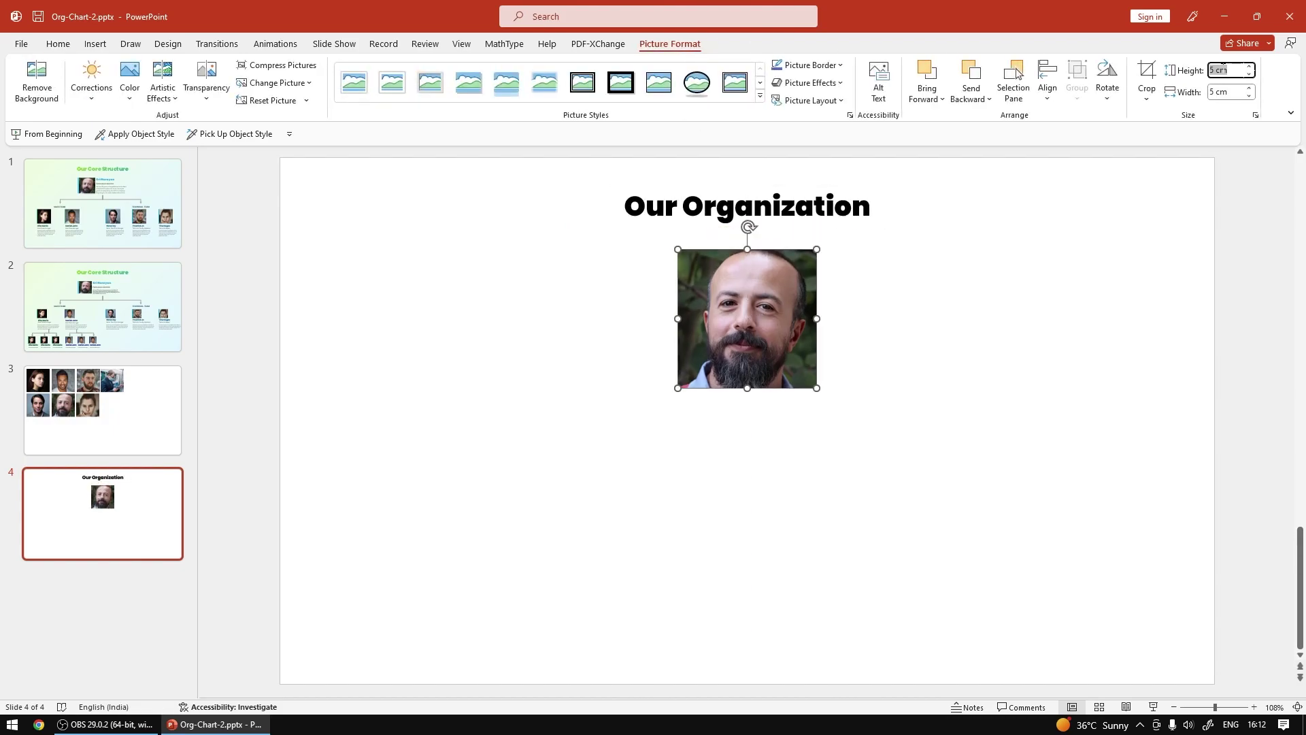
text(3.5)
key(Return)
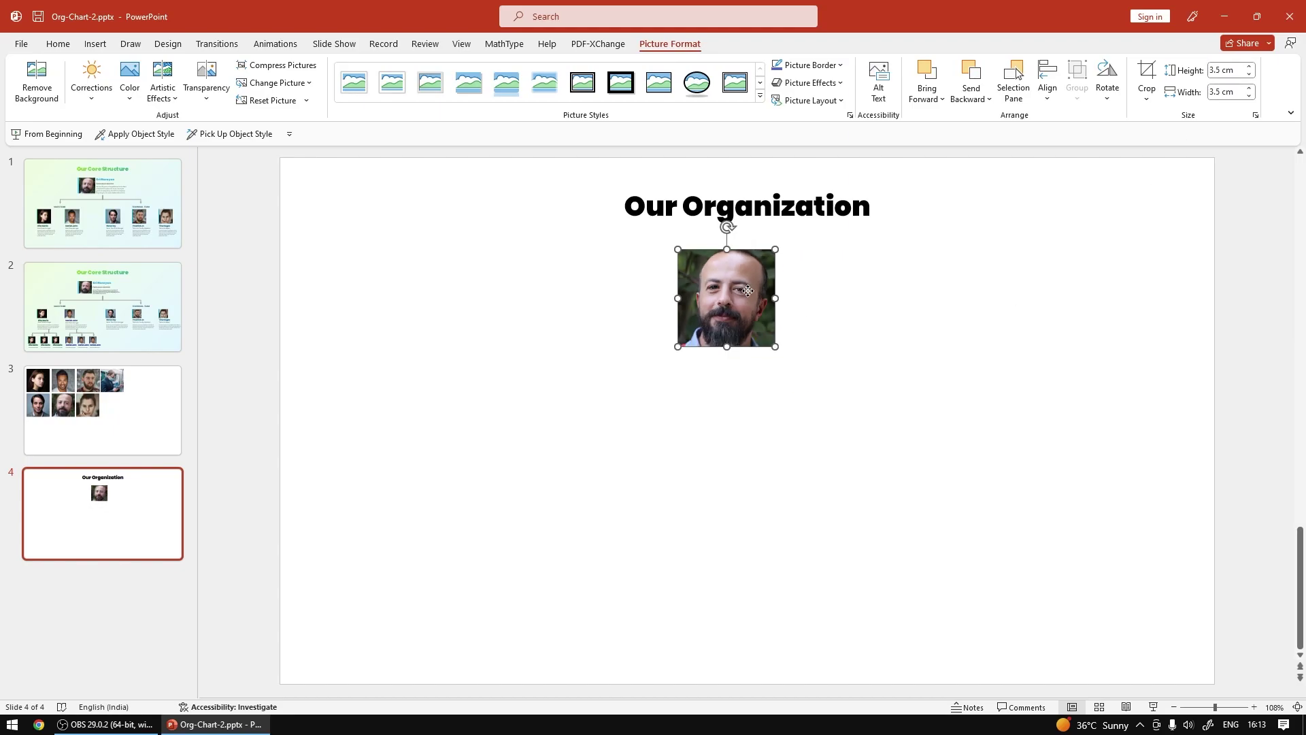
drag(748, 291, 766, 300)
click(904, 315)
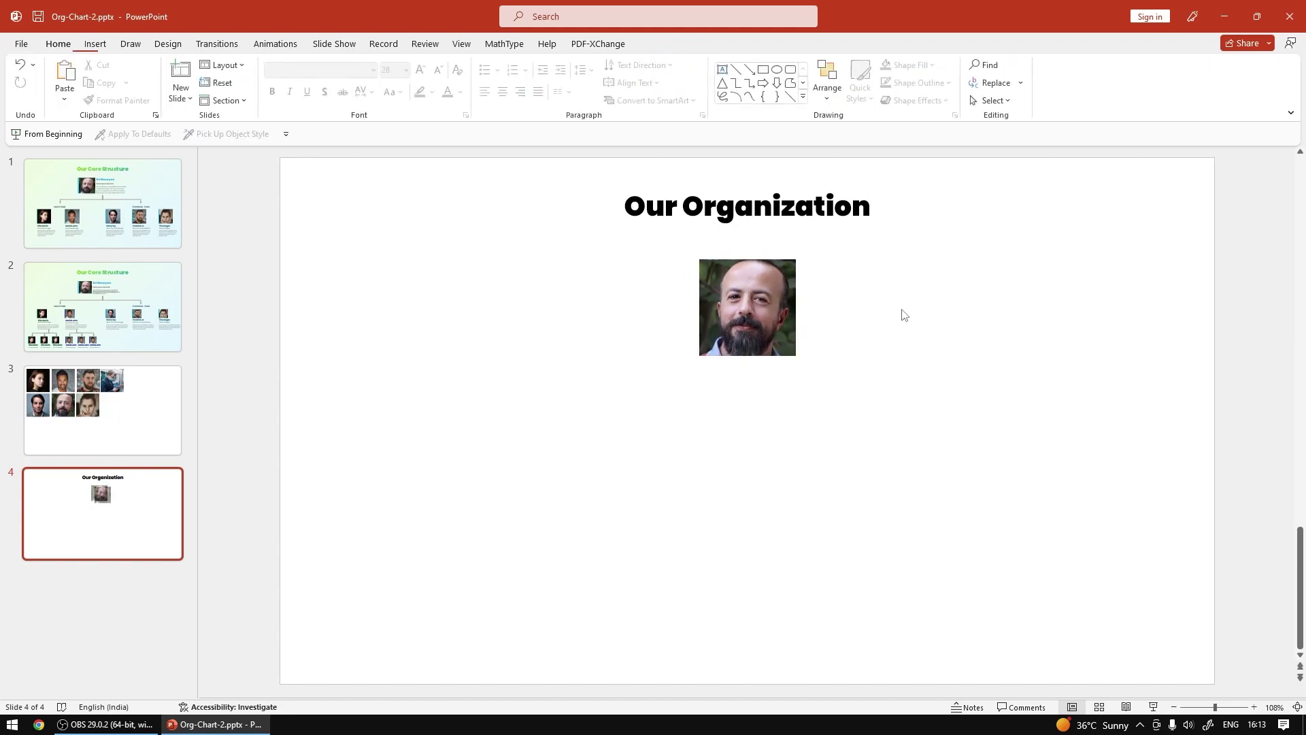
Nudge the title onto the centre line and review slides 1–3 for comparison
click(716, 208)
drag(731, 230, 731, 236)
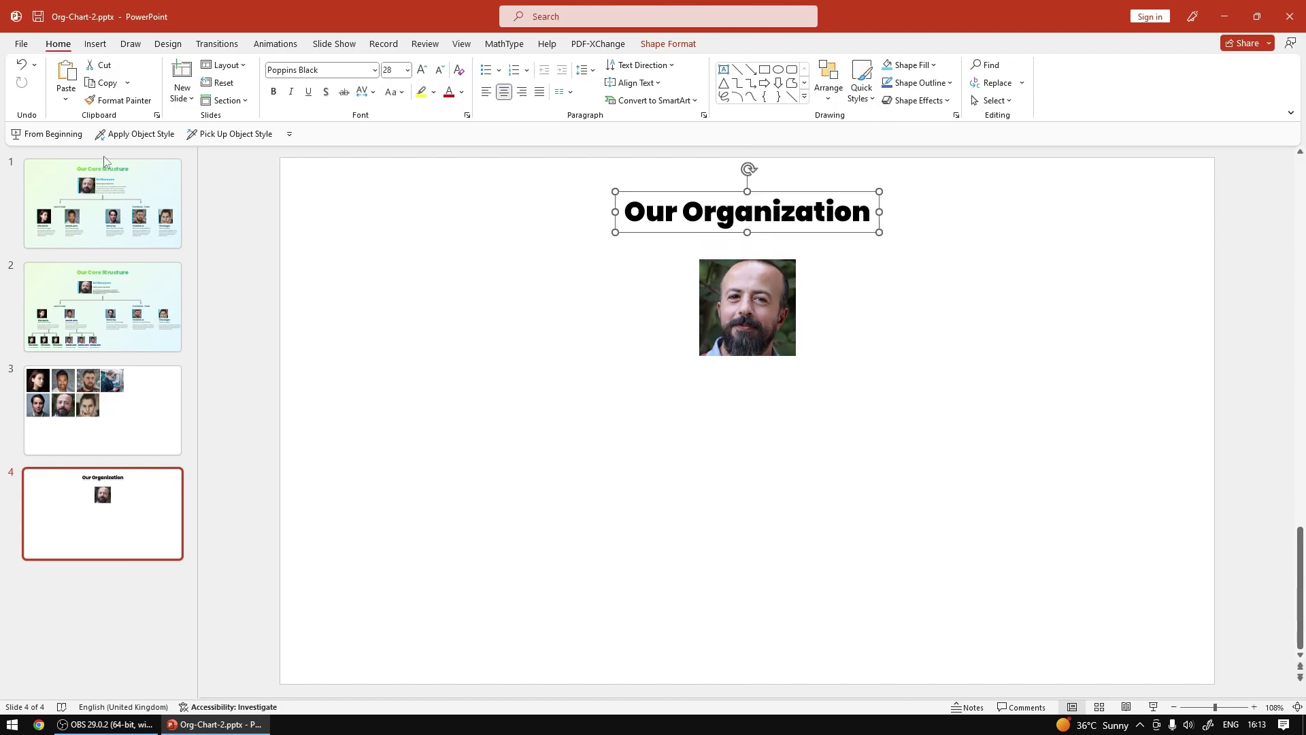
click(62, 188)
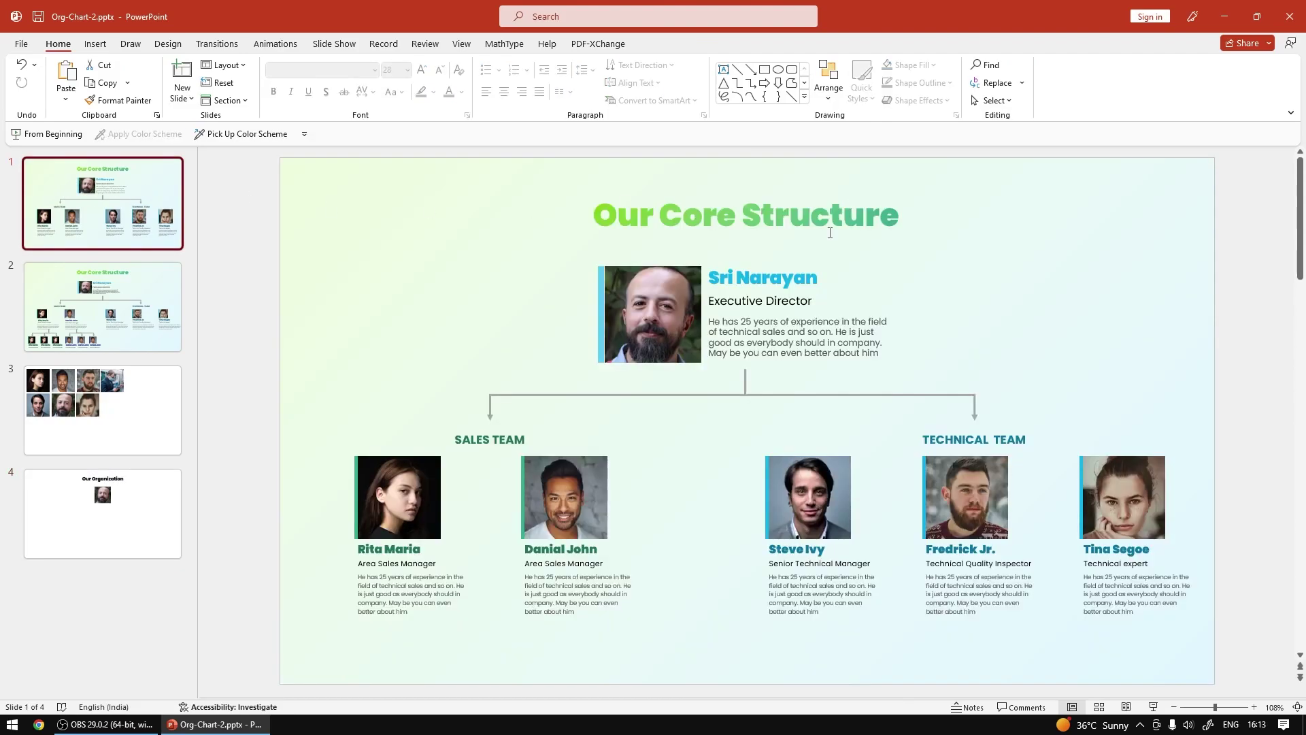
click(137, 306)
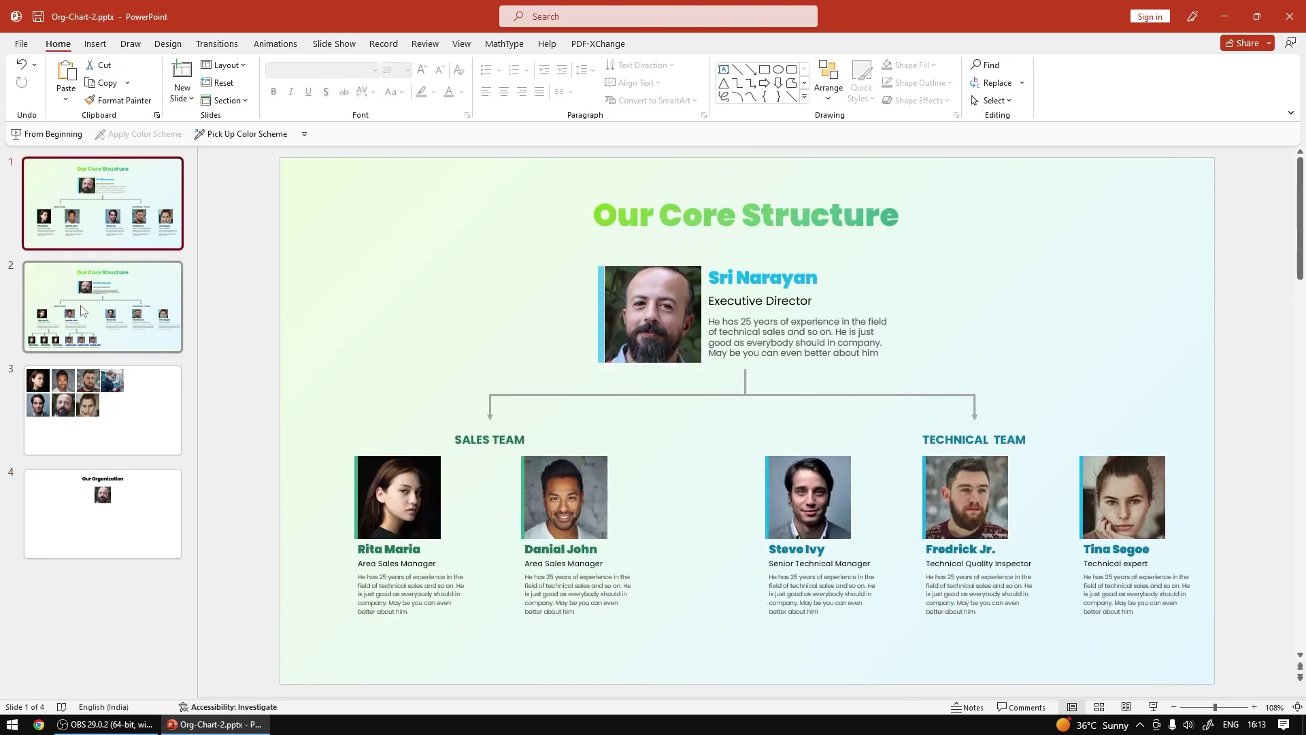
click(137, 408)
click(137, 513)
click(769, 214)
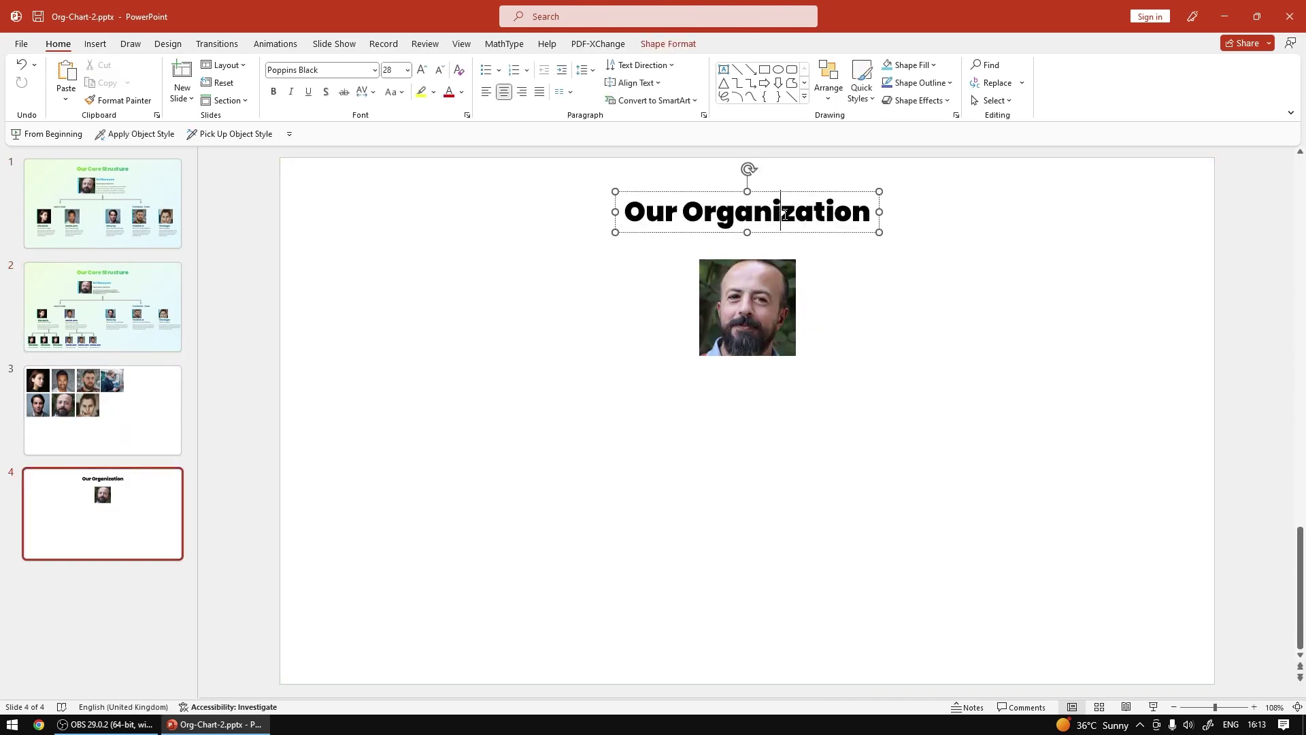
Give the title text a gradient fill and remove two extra gradient stops
right_click(779, 239)
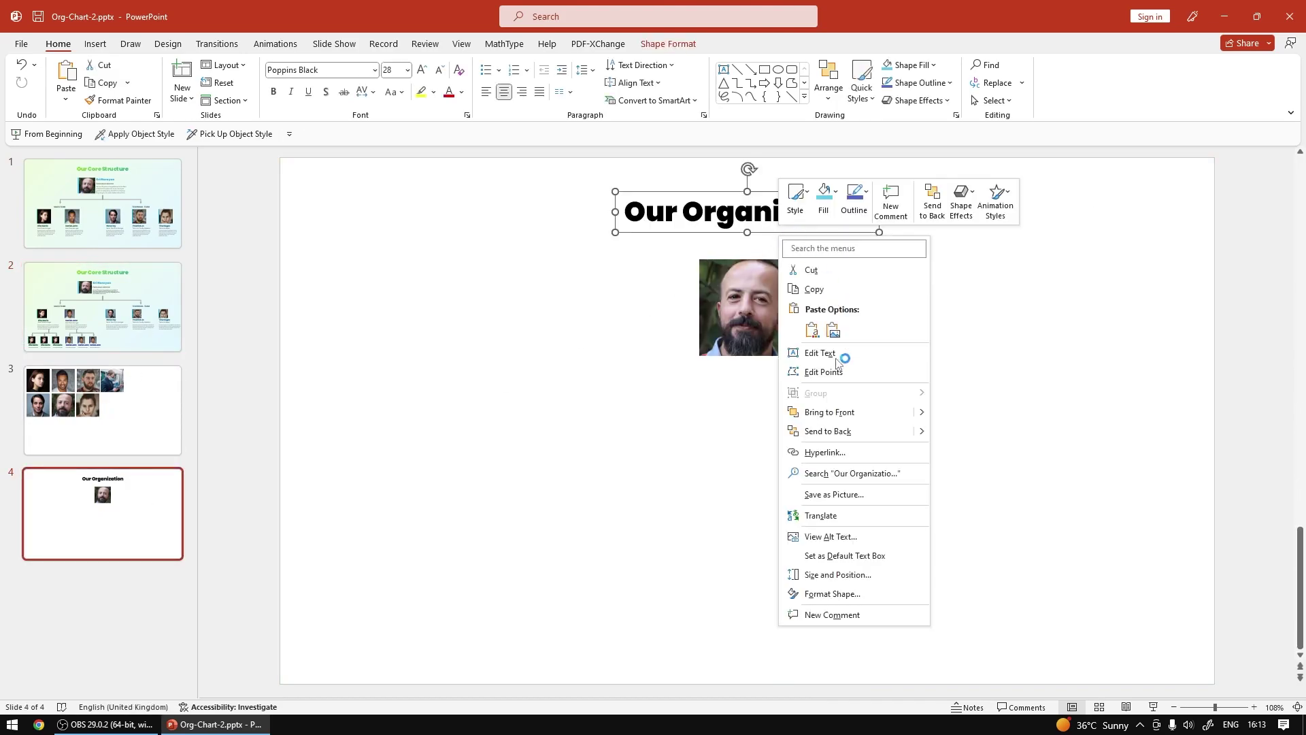
click(847, 594)
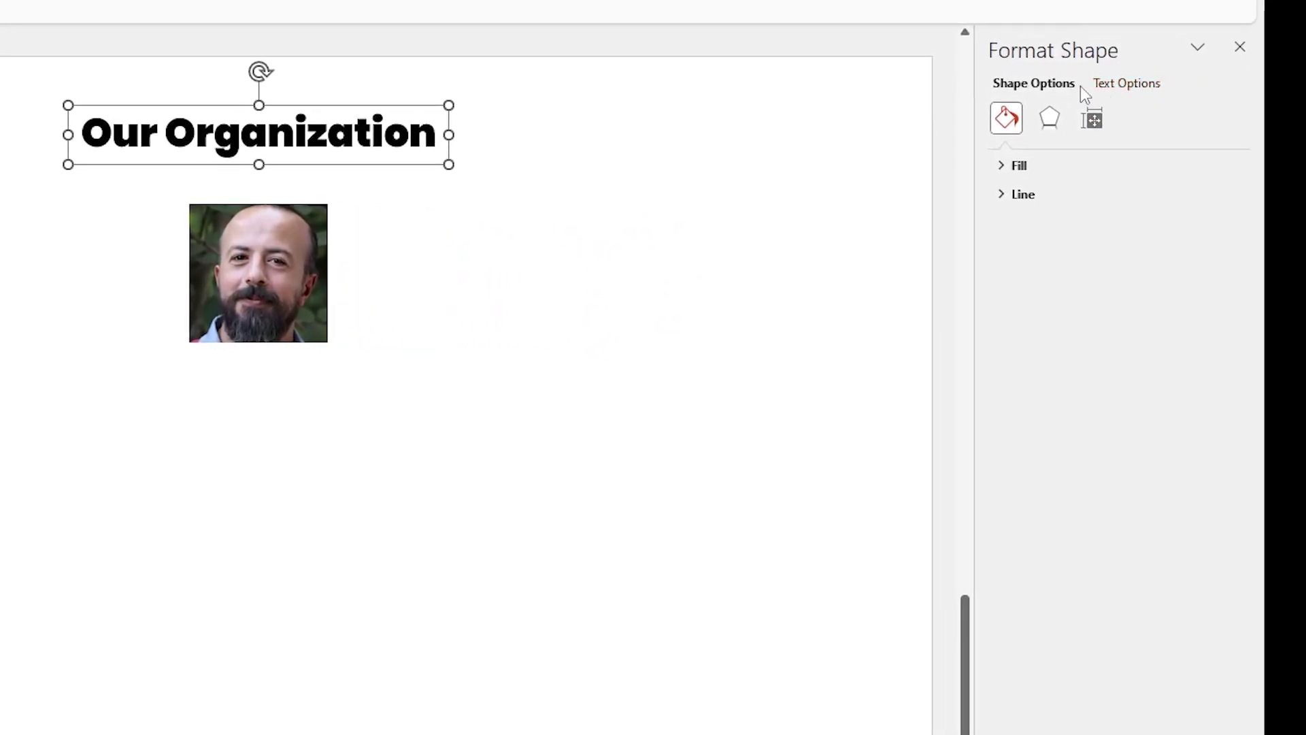
click(1139, 88)
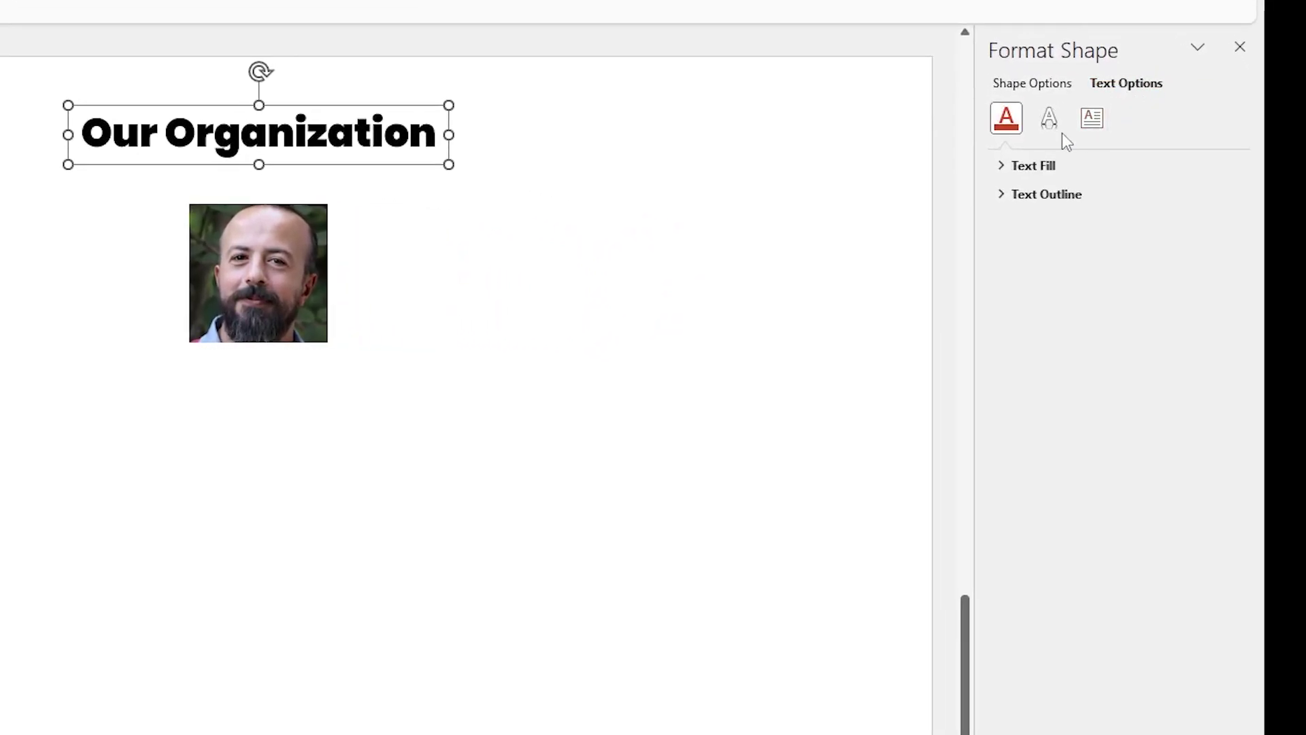
click(1034, 166)
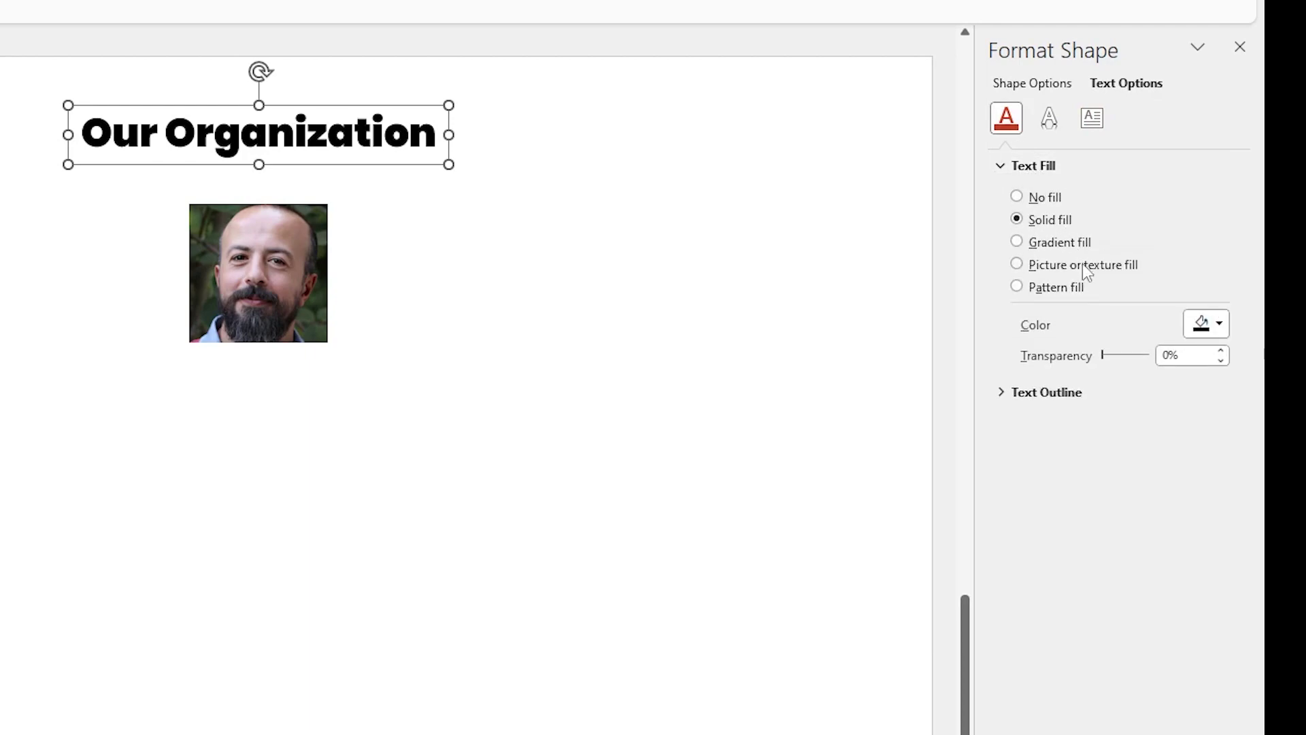
click(1081, 243)
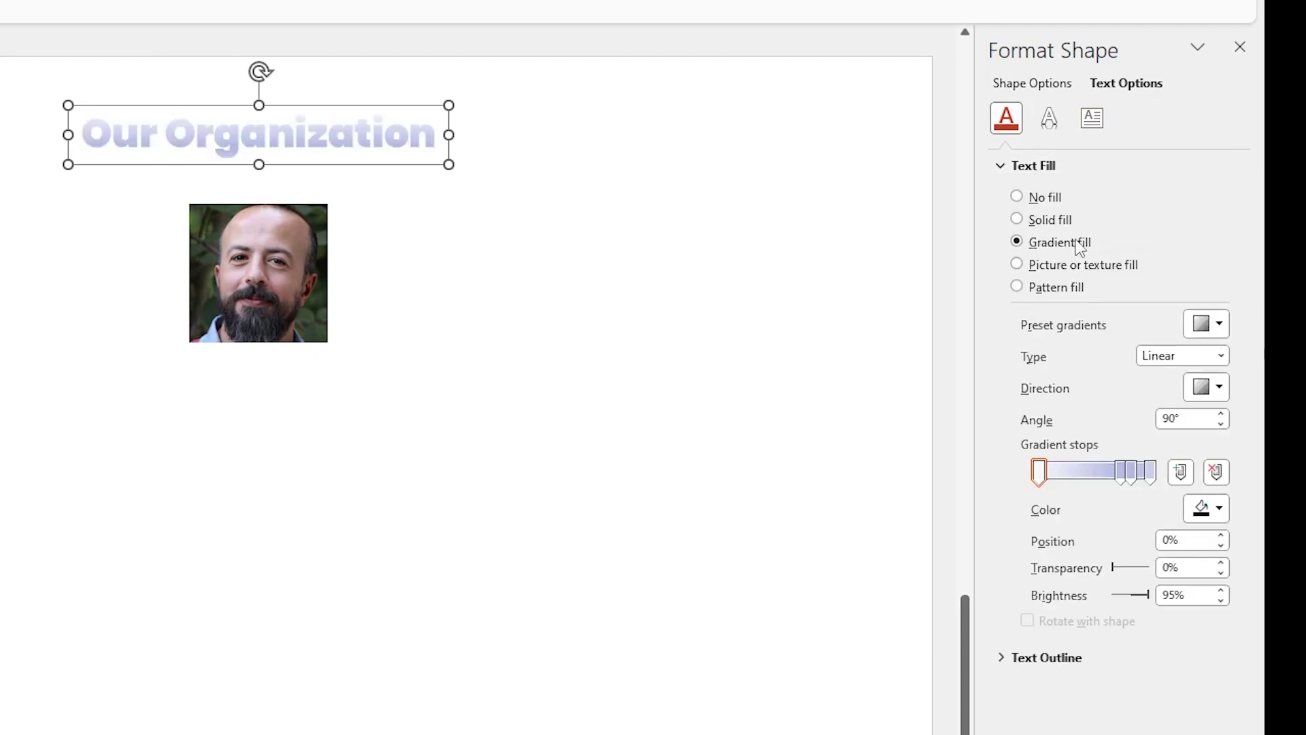
click(1121, 480)
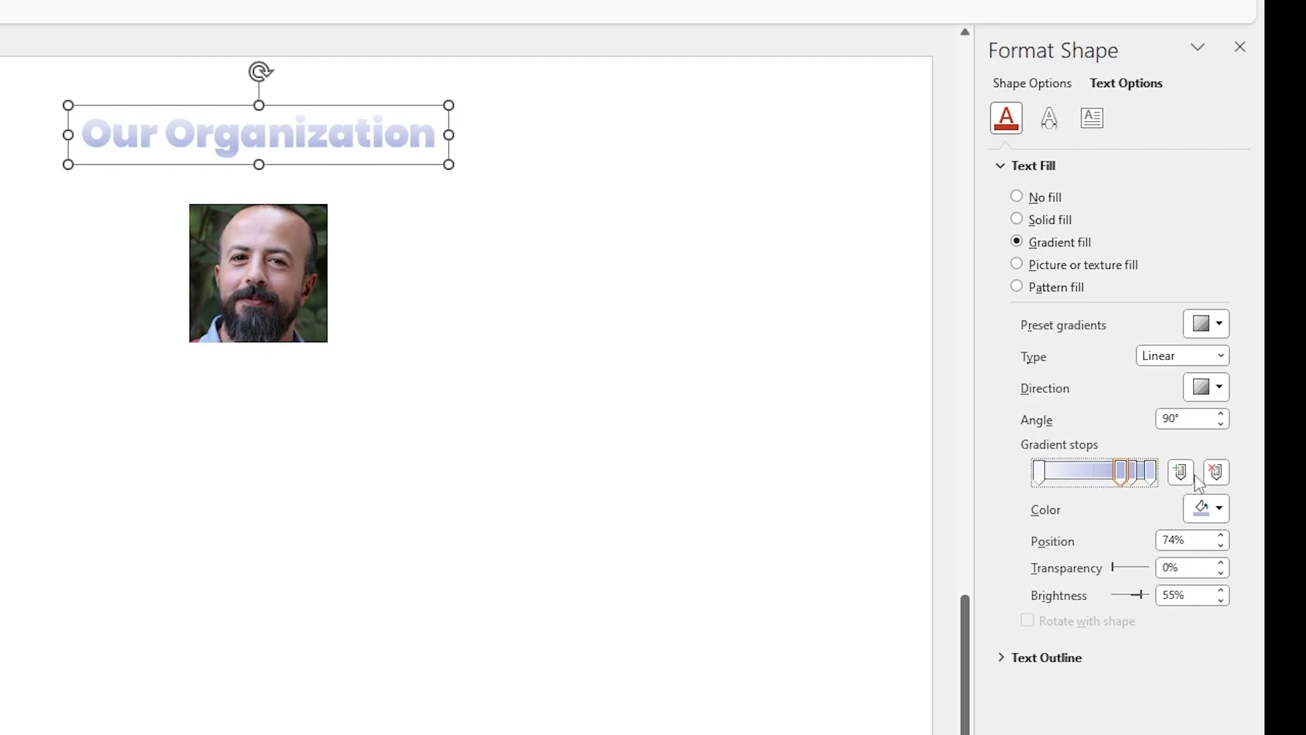
click(1217, 471)
click(1131, 476)
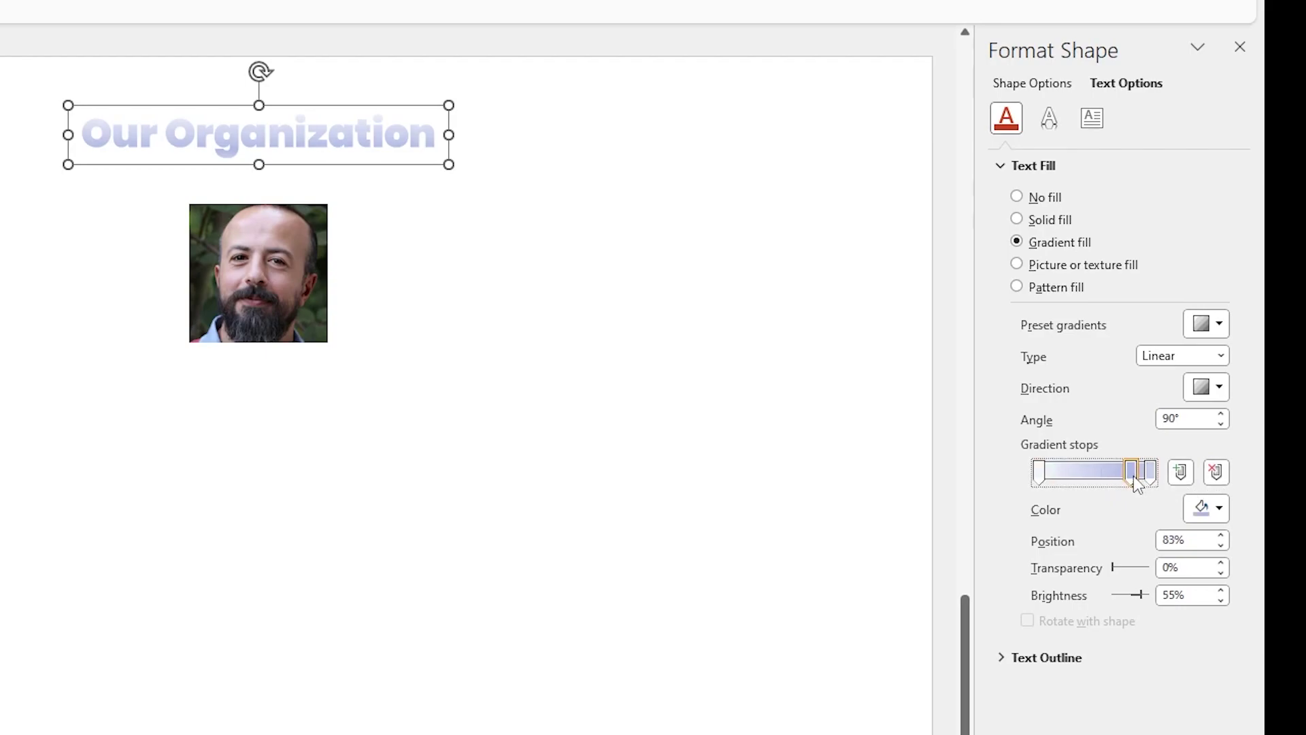
click(1216, 471)
Colour the gradient ends green and purple and set the angle to 45°
click(1203, 507)
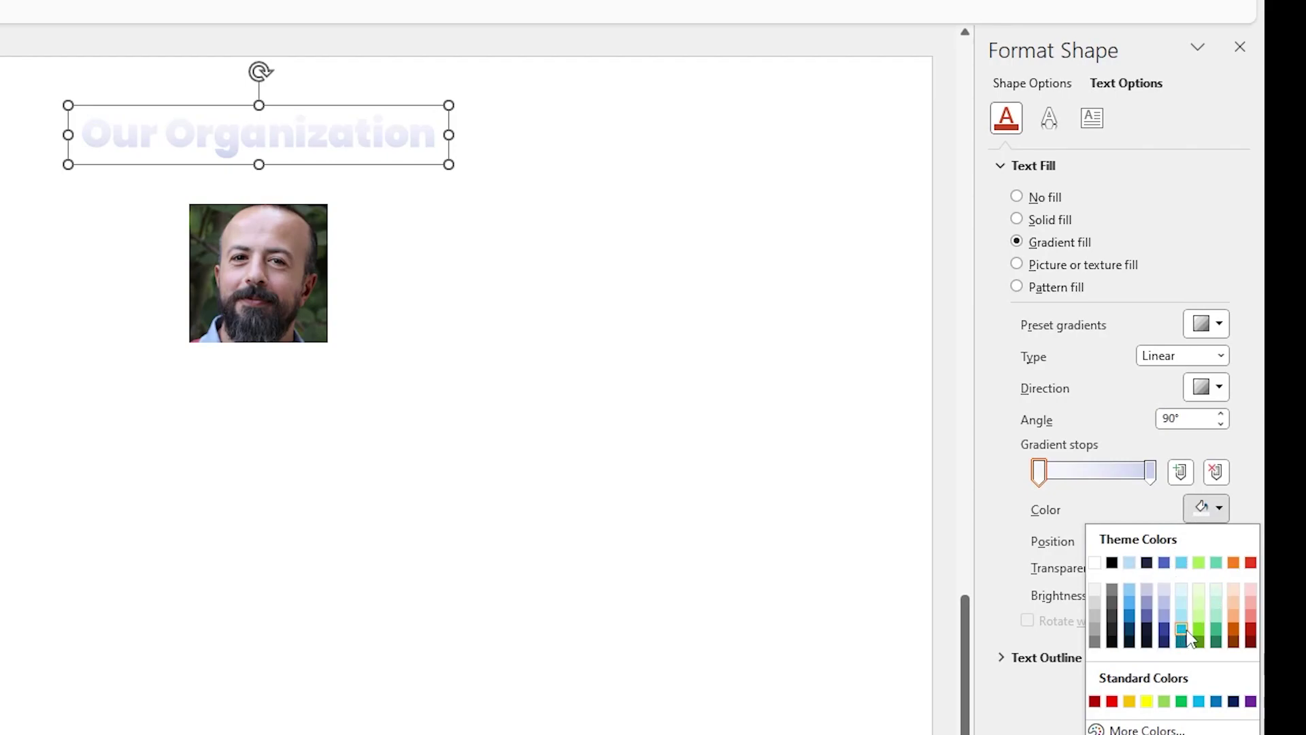
click(1216, 630)
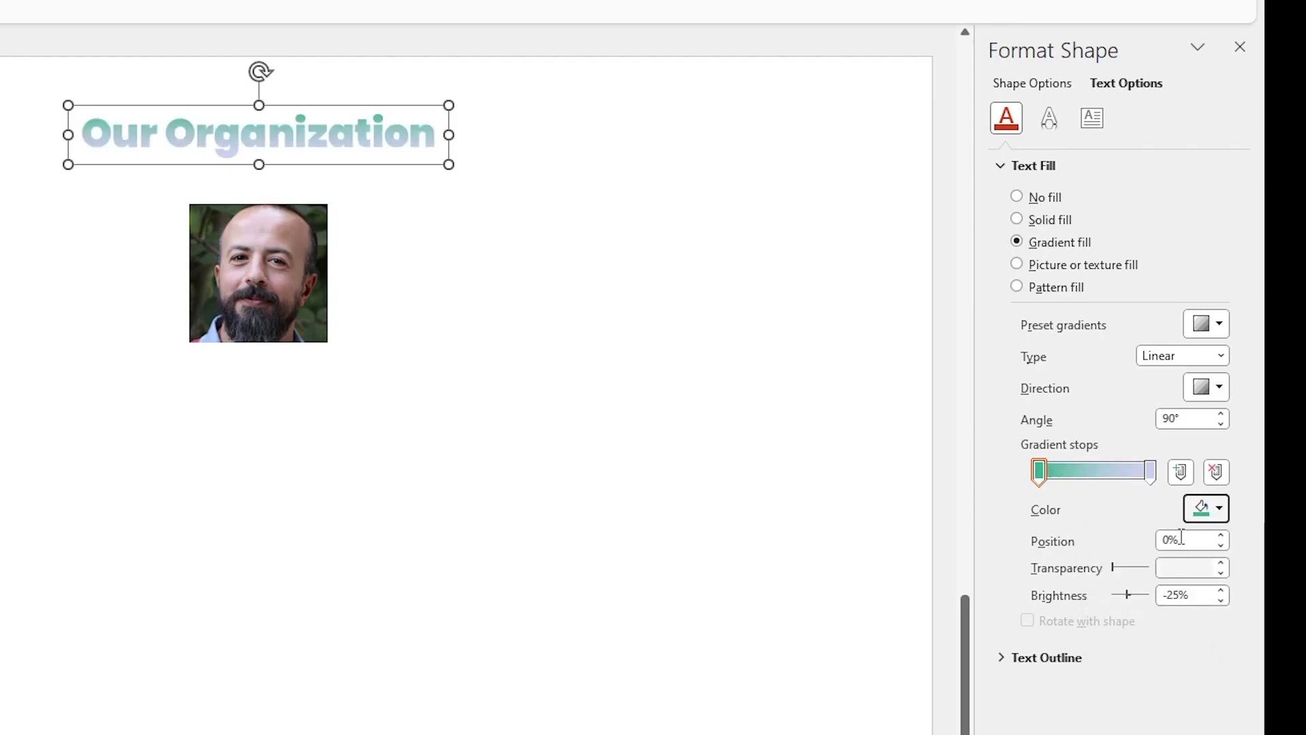
click(1150, 472)
click(1219, 507)
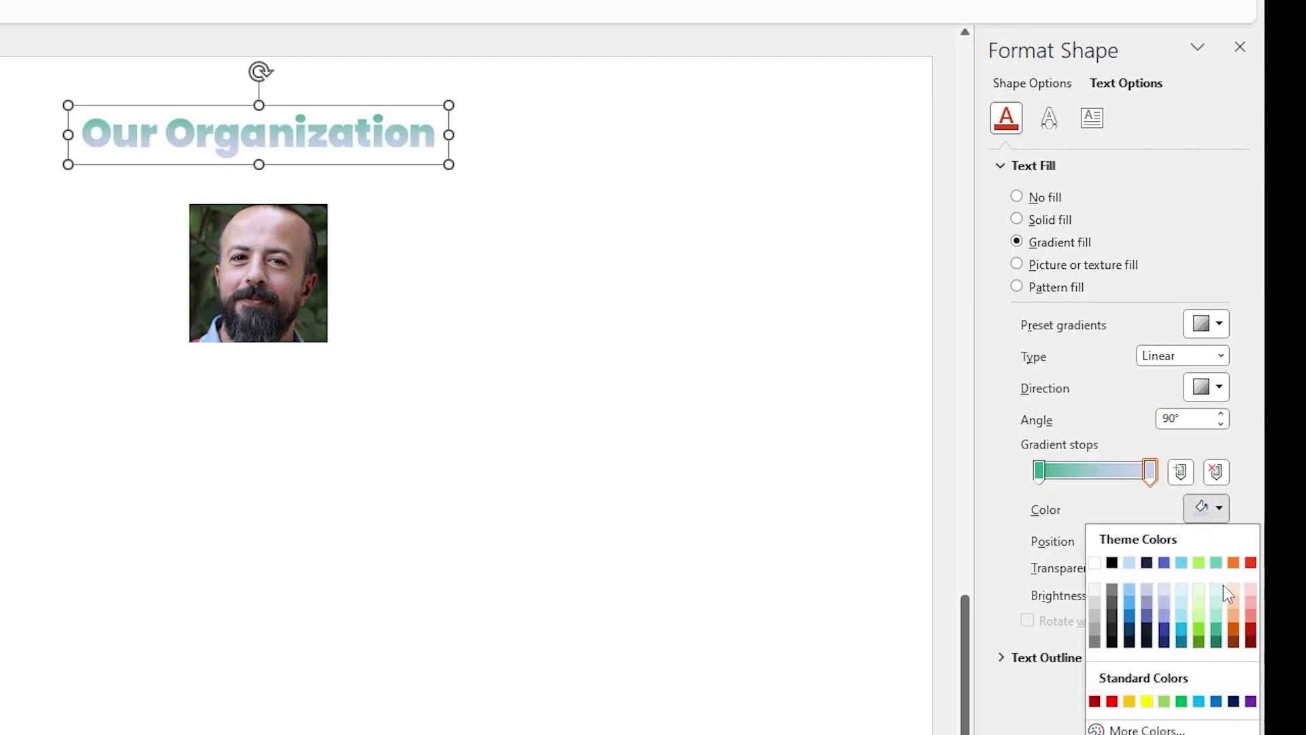
click(1250, 702)
double_click(1187, 418)
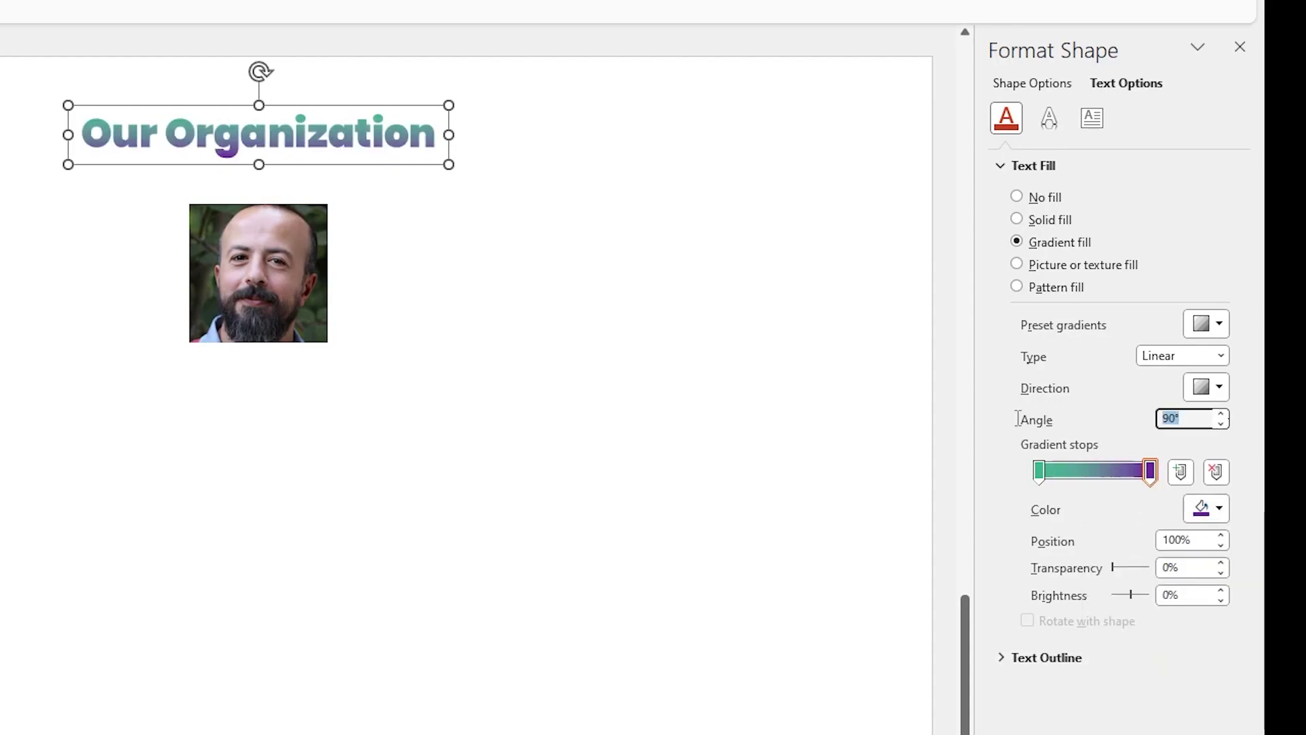
text(45)
key(Return)
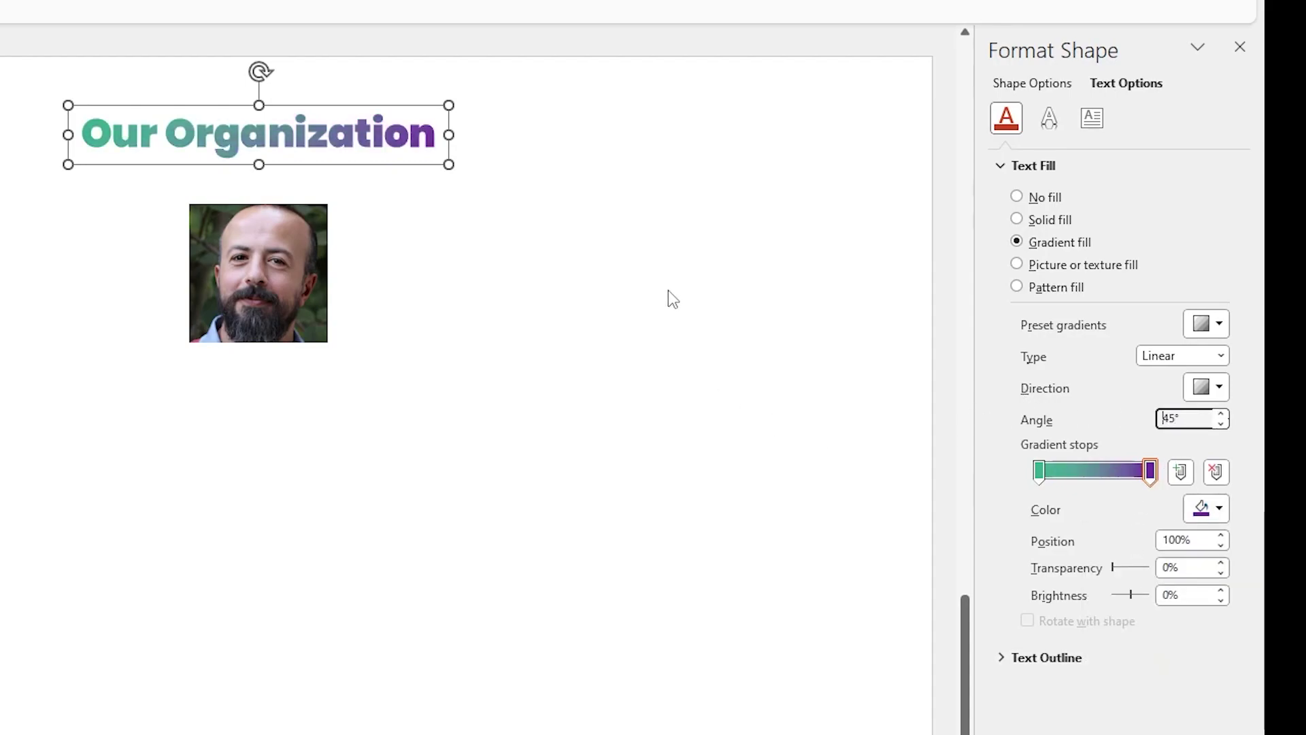
Recolour the gradient from lime green on the left to dark red on the right
click(1038, 471)
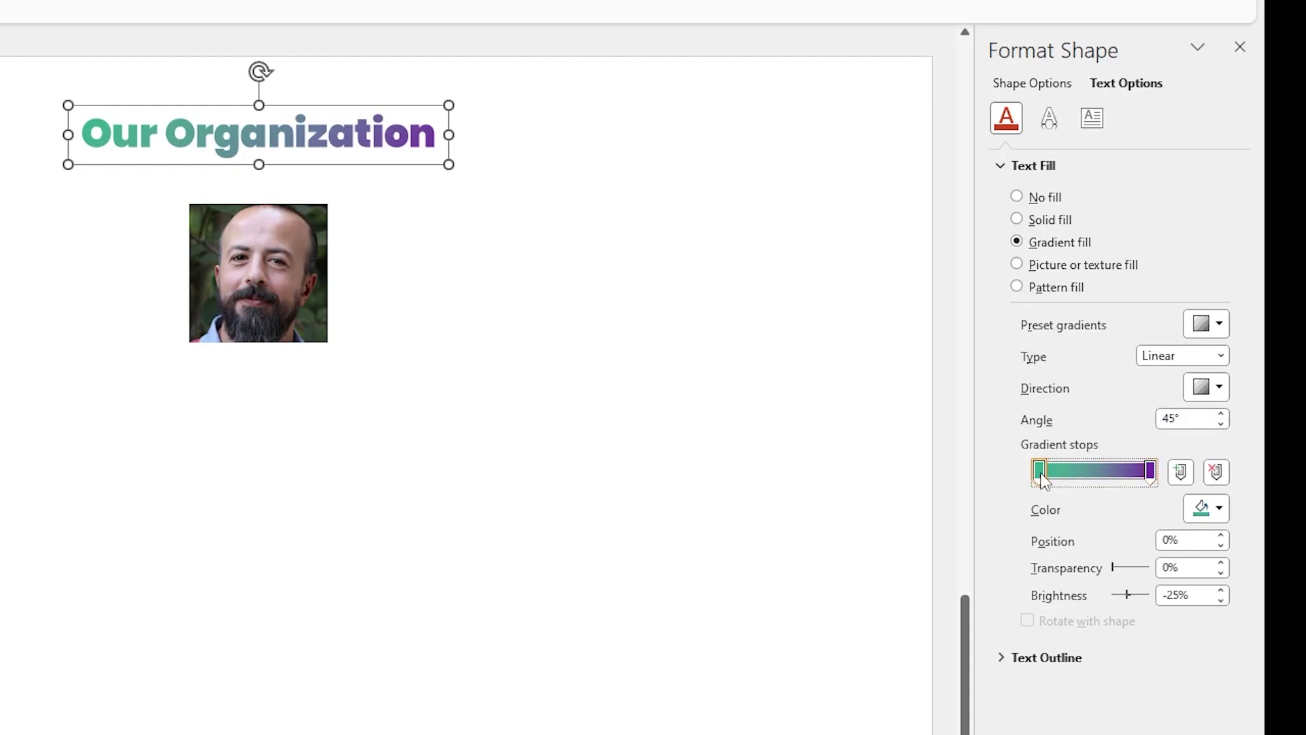
click(1205, 508)
click(1198, 630)
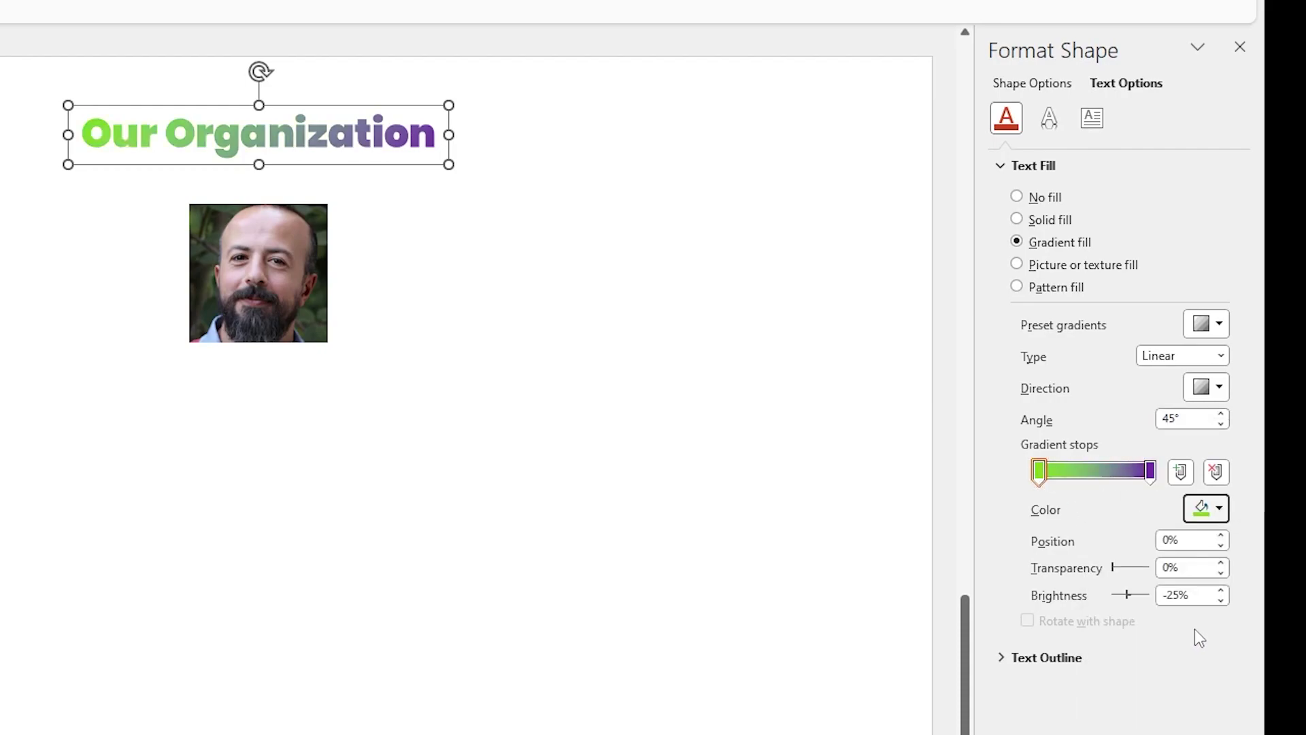
click(1149, 470)
click(1205, 508)
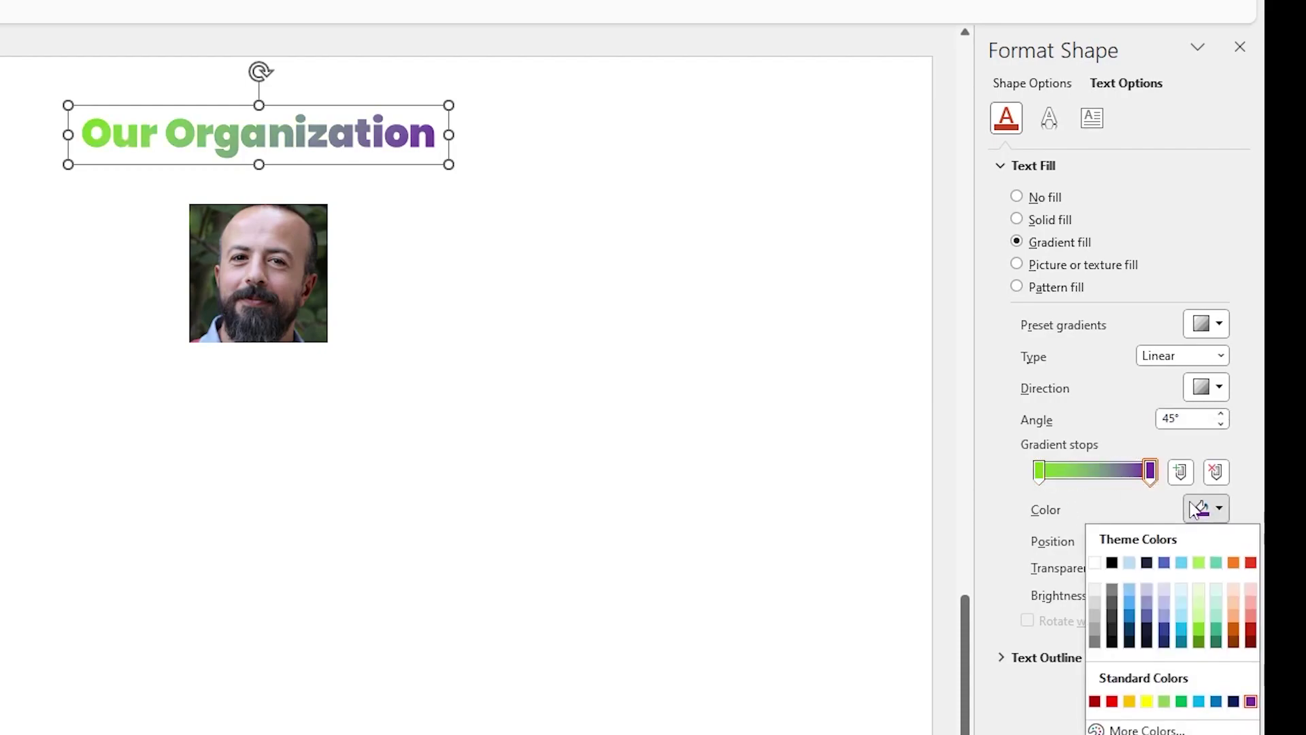
click(1238, 631)
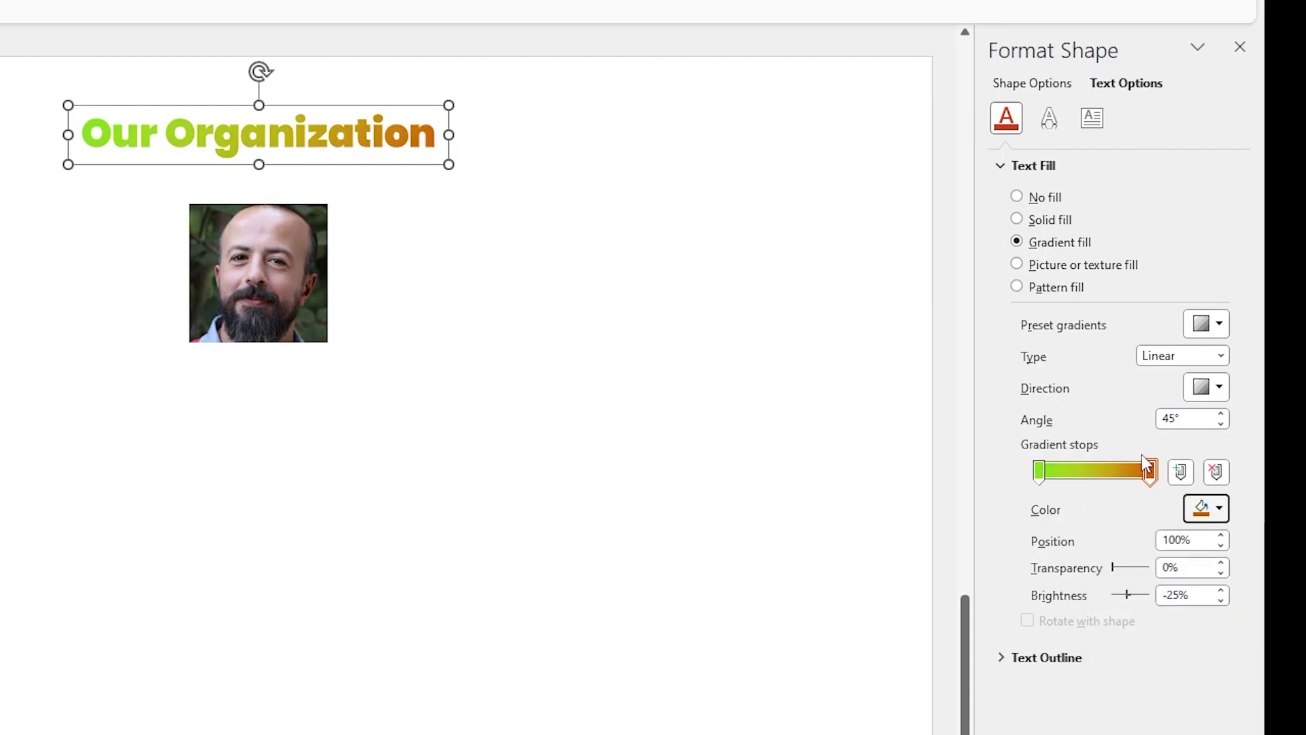
click(1205, 508)
click(1254, 634)
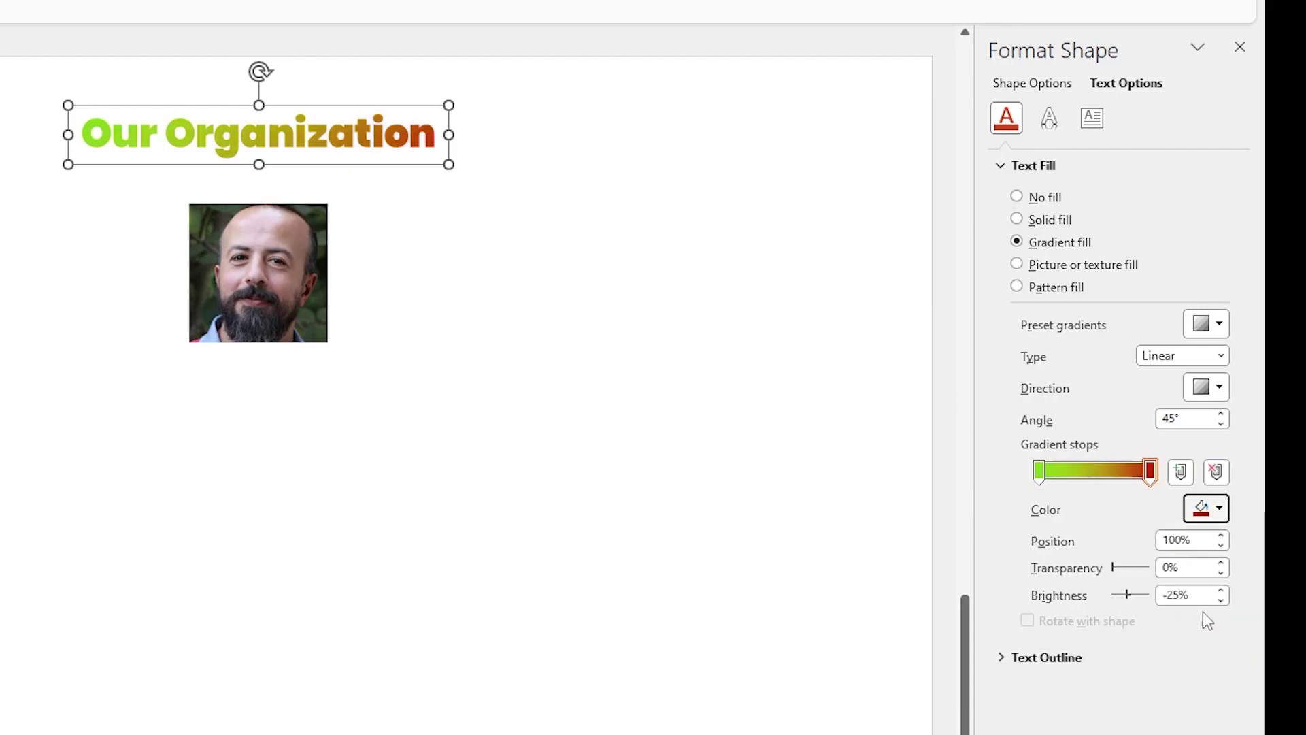
click(562, 345)
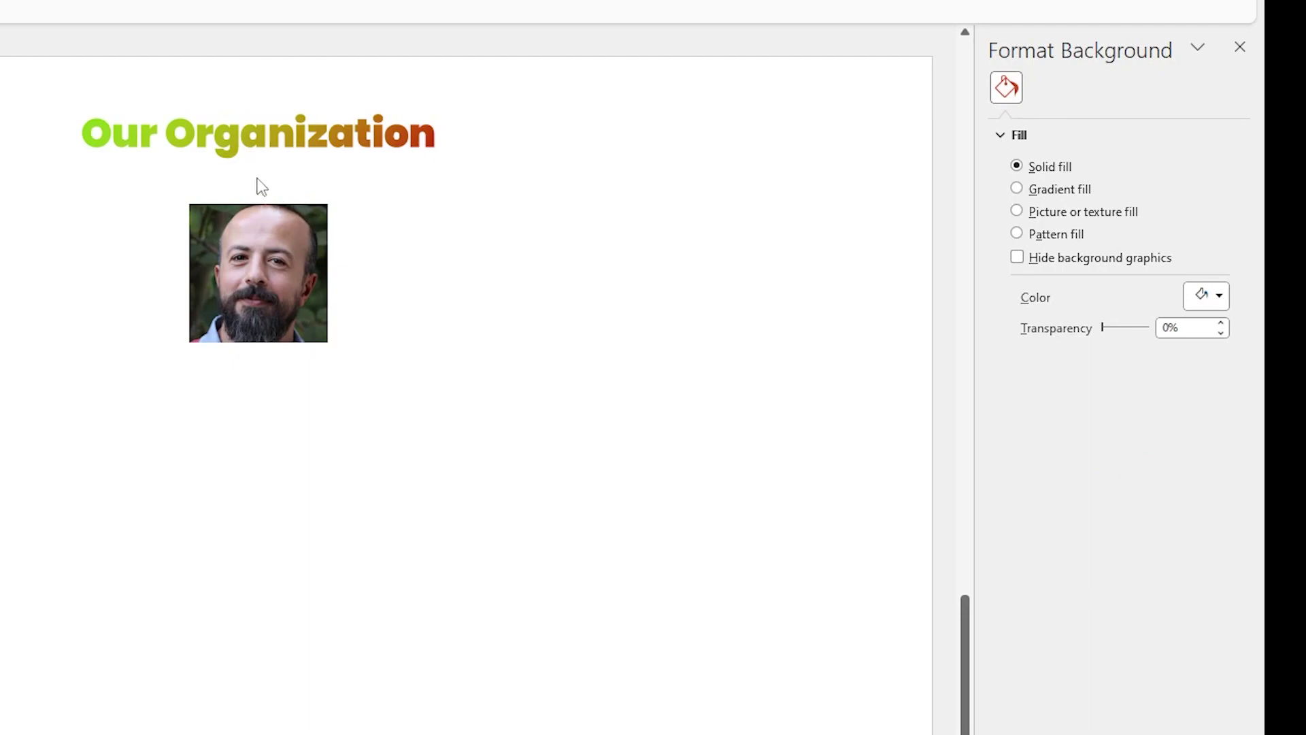
click(273, 139)
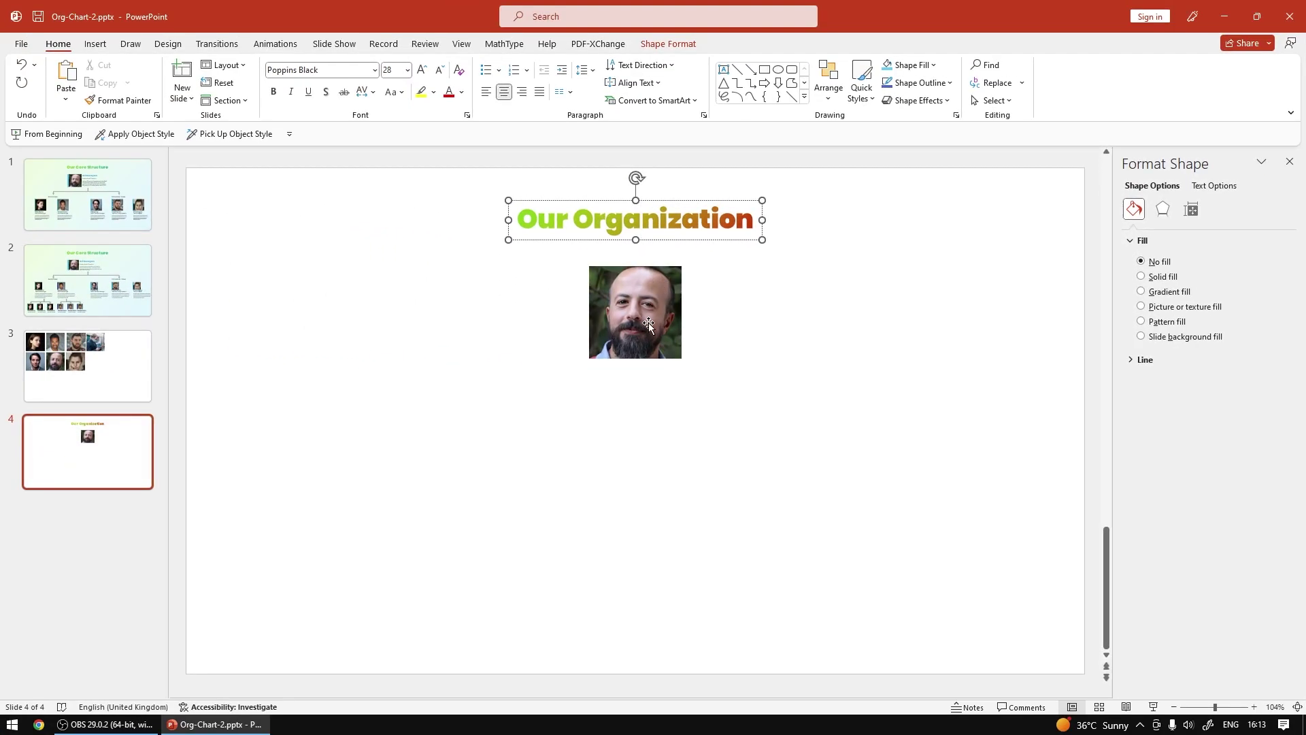
click(437, 291)
key(Home)
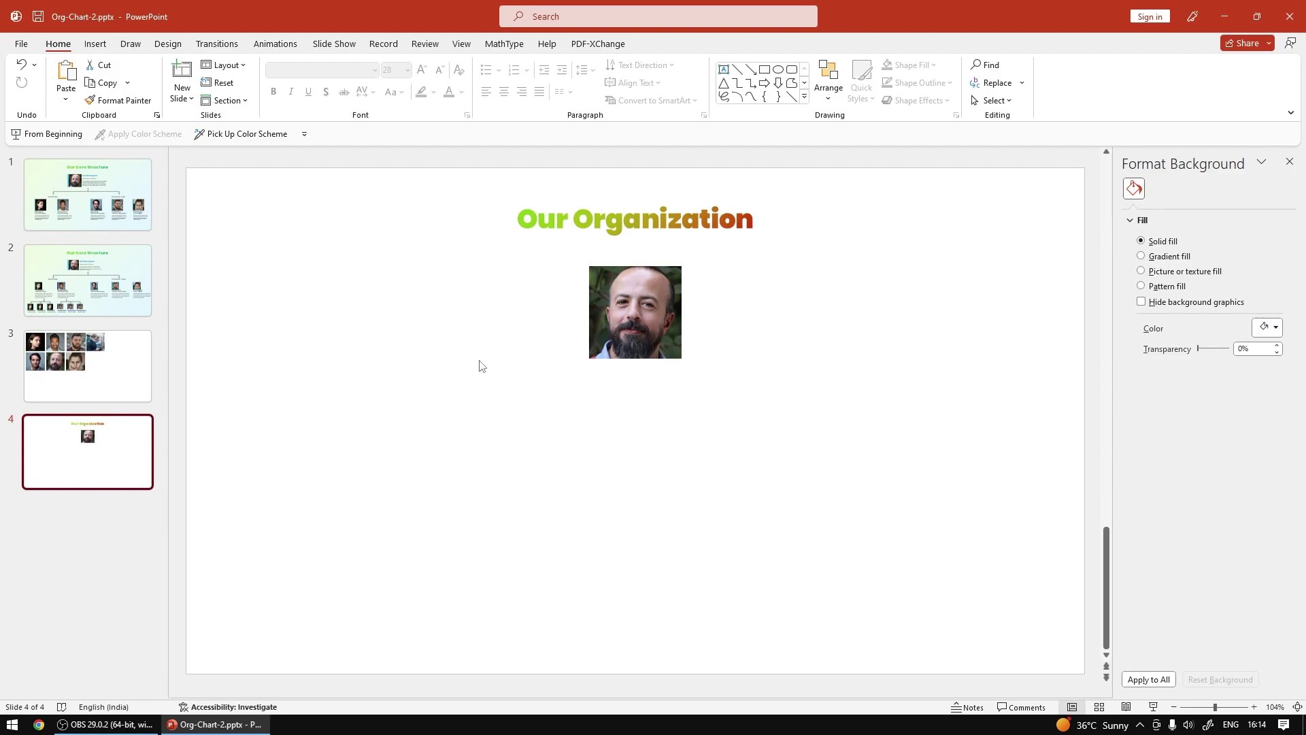
Draw a 0.2 cm wide rectangle against the photo's left edge
click(764, 69)
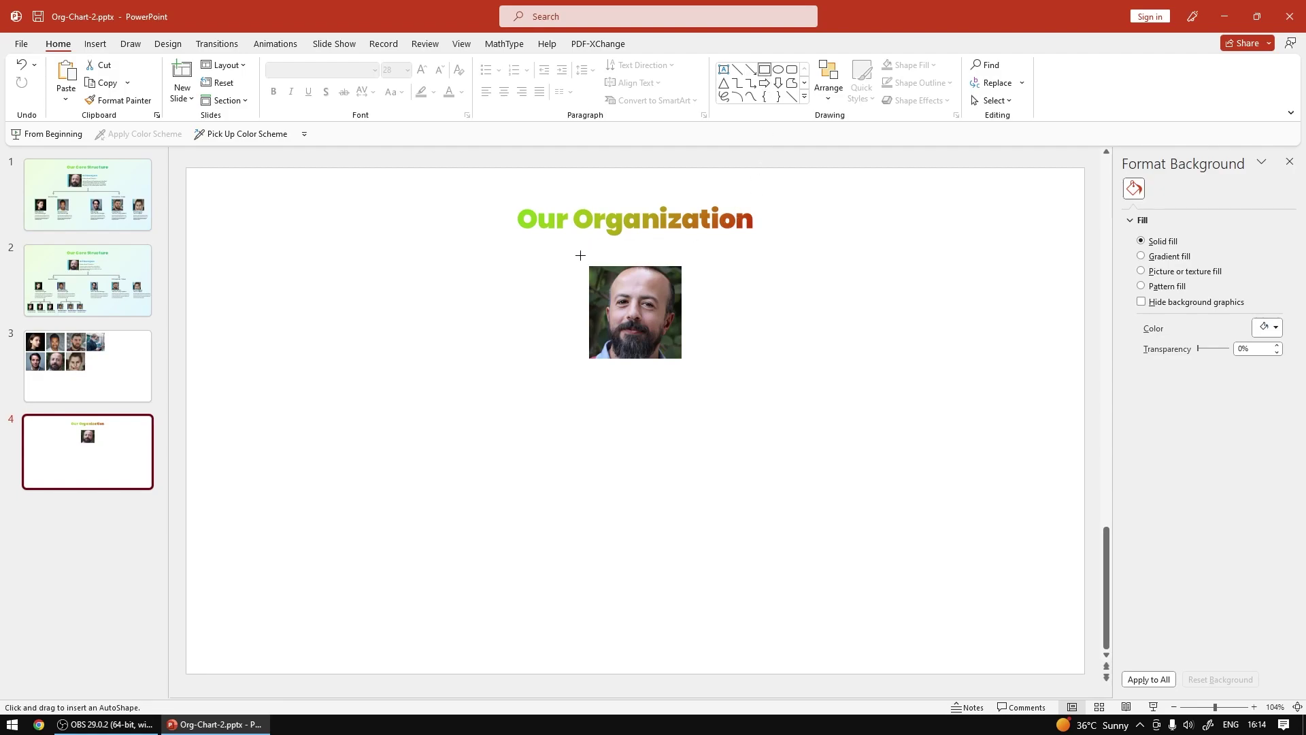
drag(586, 265, 602, 361)
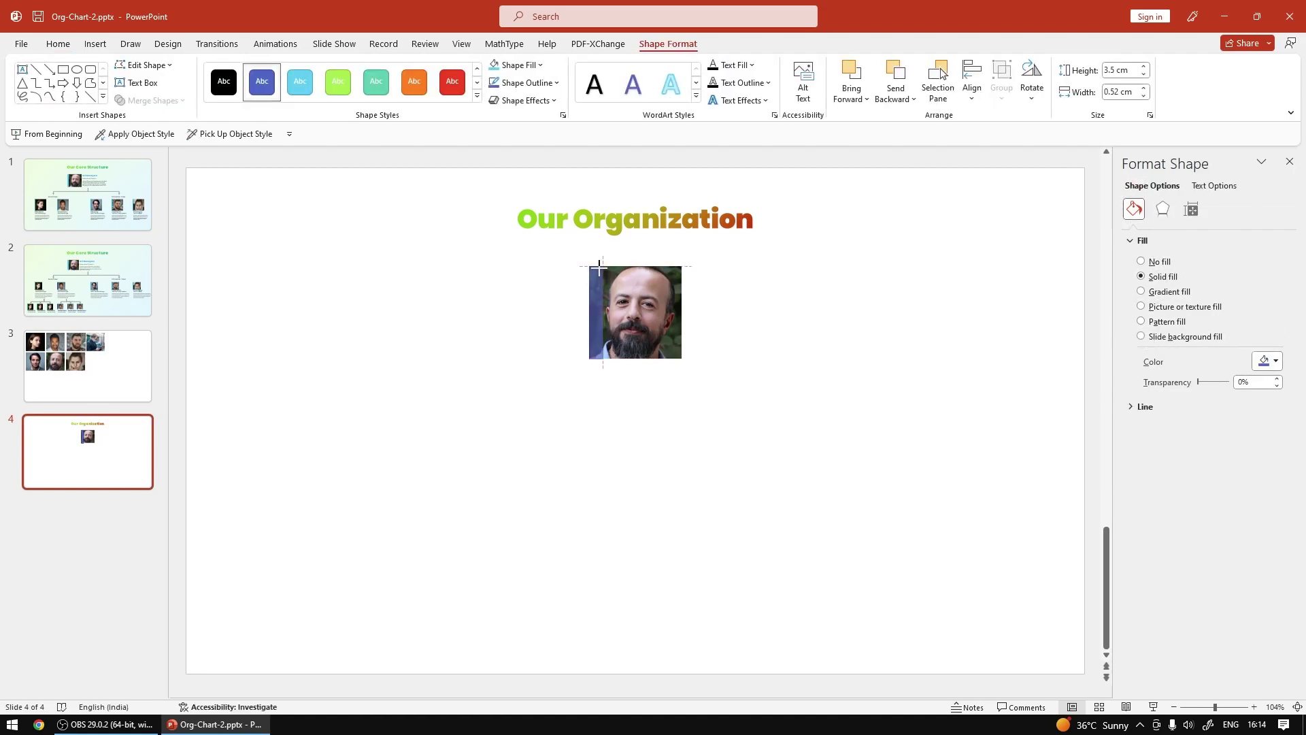
drag(595, 306, 581, 301)
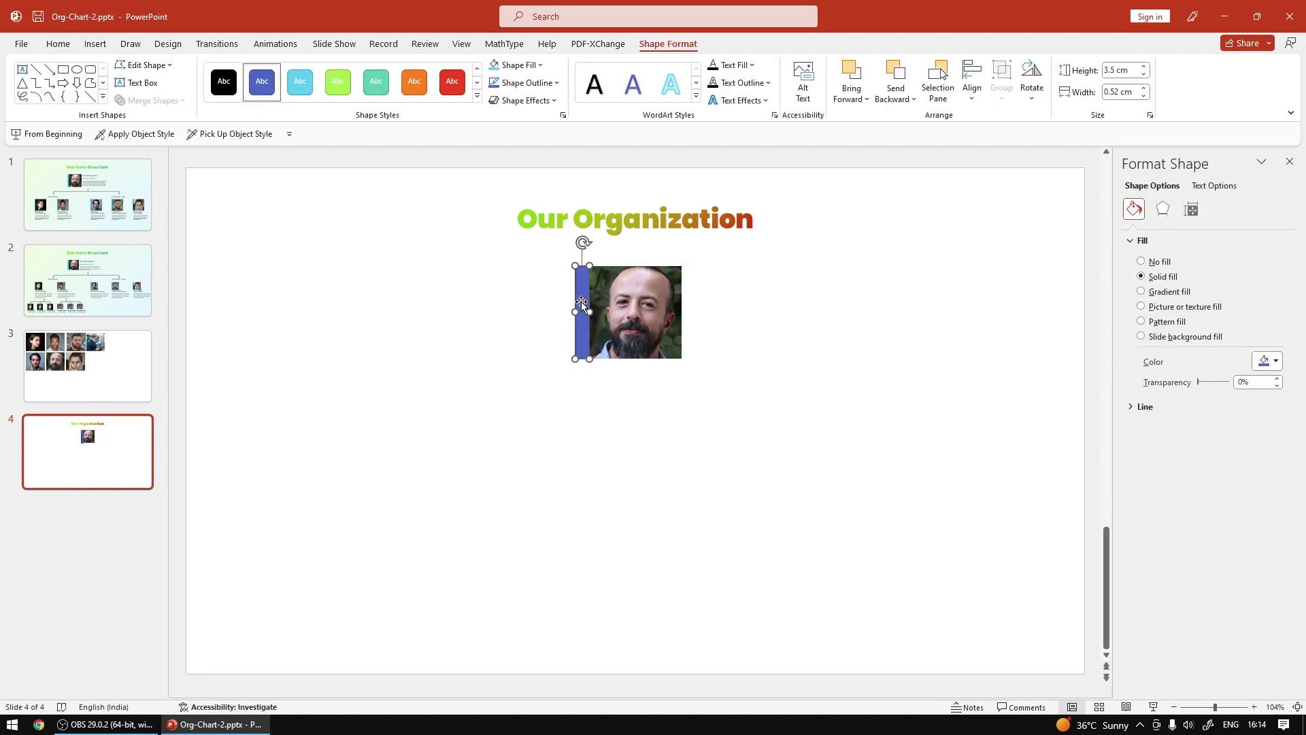
click(1135, 94)
text(0.2)
key(Return)
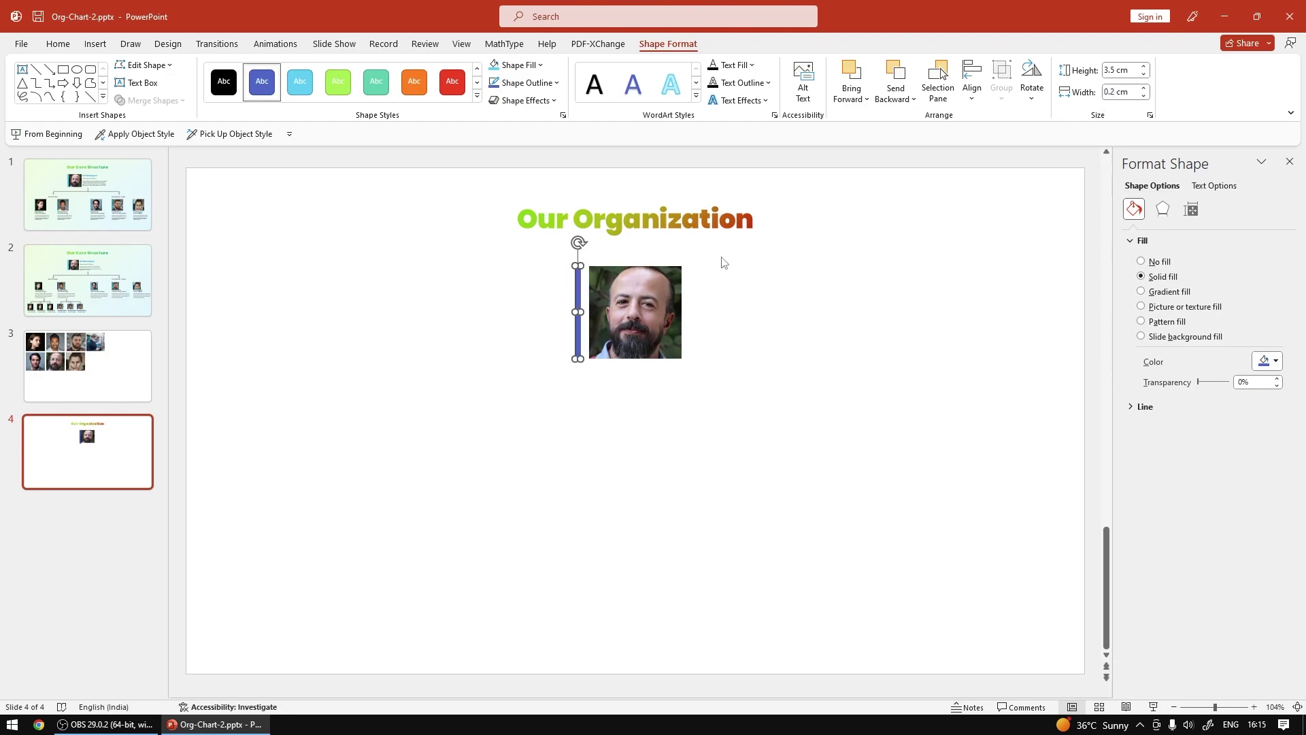
drag(577, 300, 587, 309)
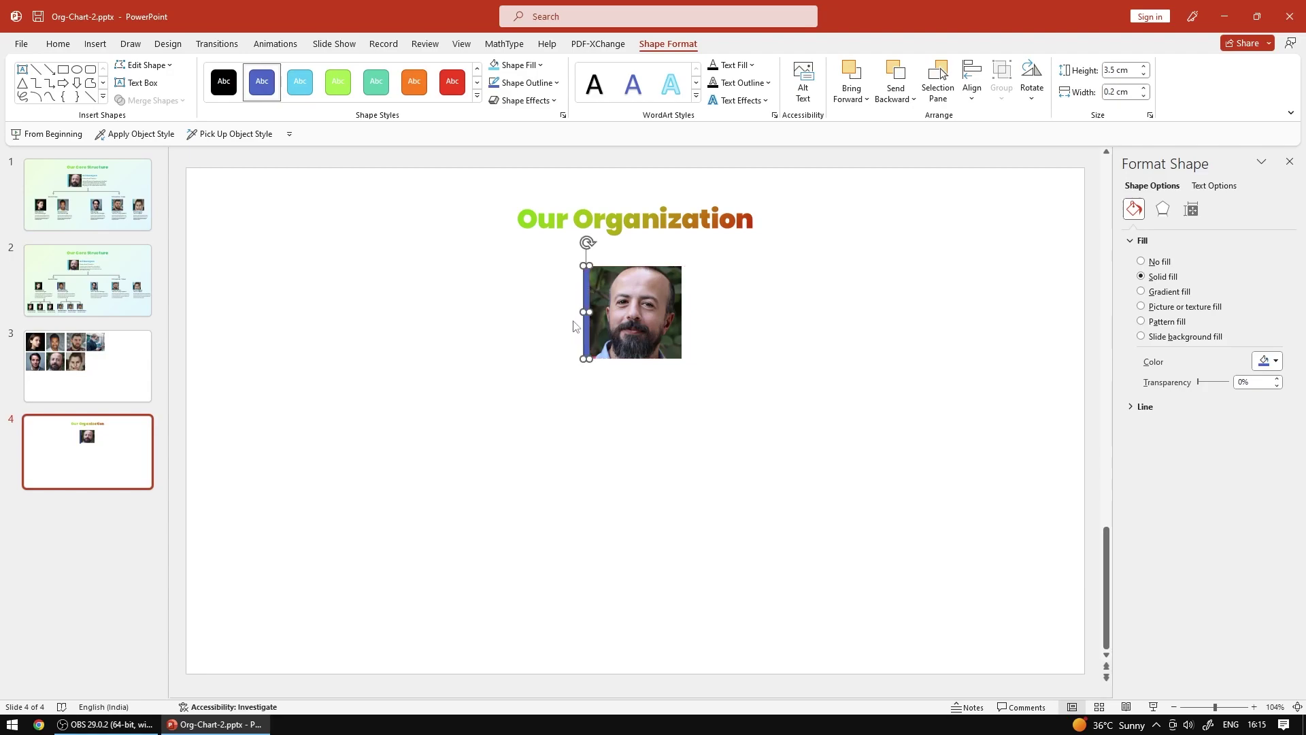
Fill the bar green and remove its outline
click(537, 65)
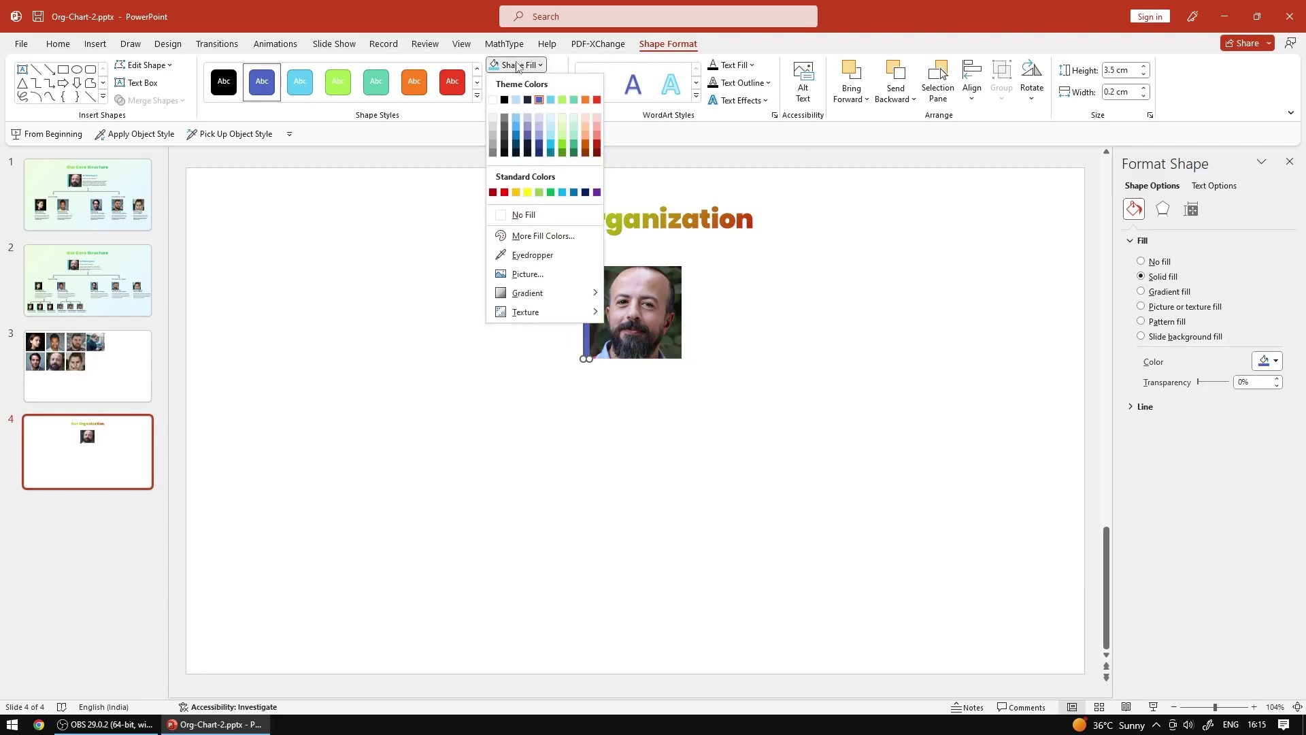
click(573, 145)
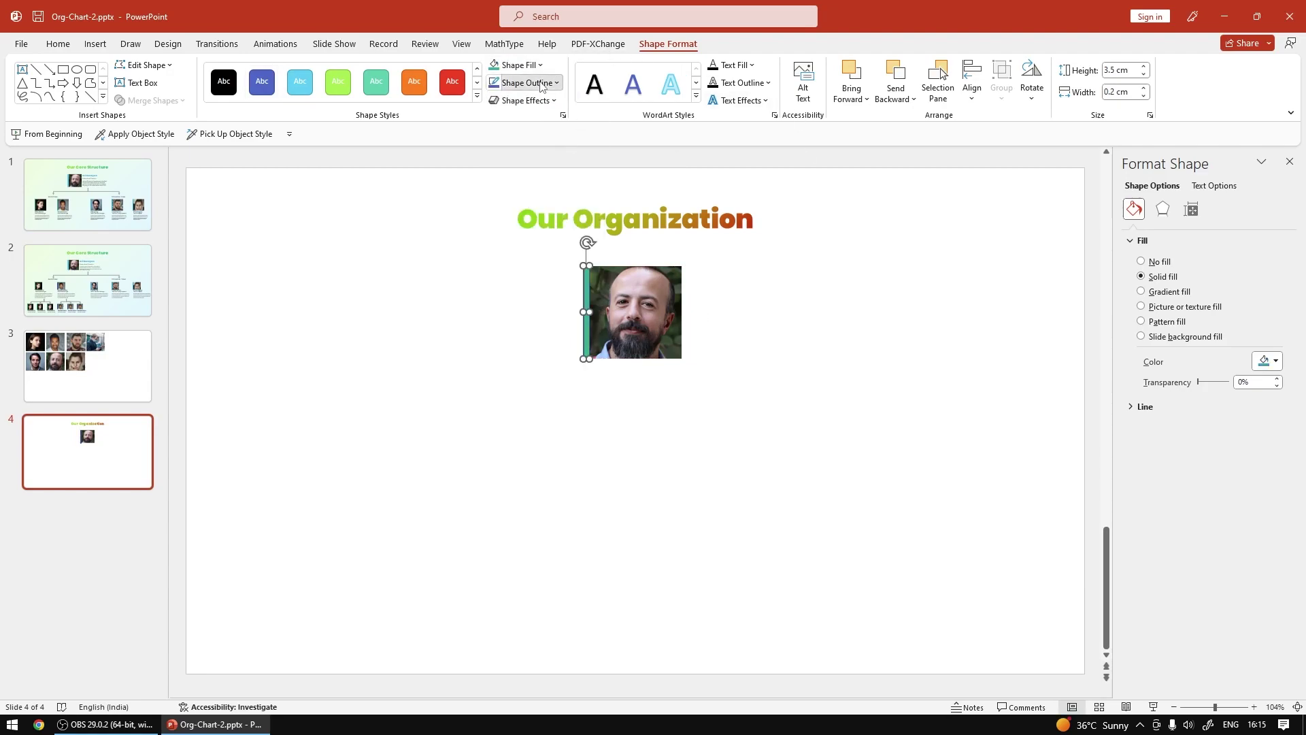
click(528, 82)
click(541, 235)
click(514, 303)
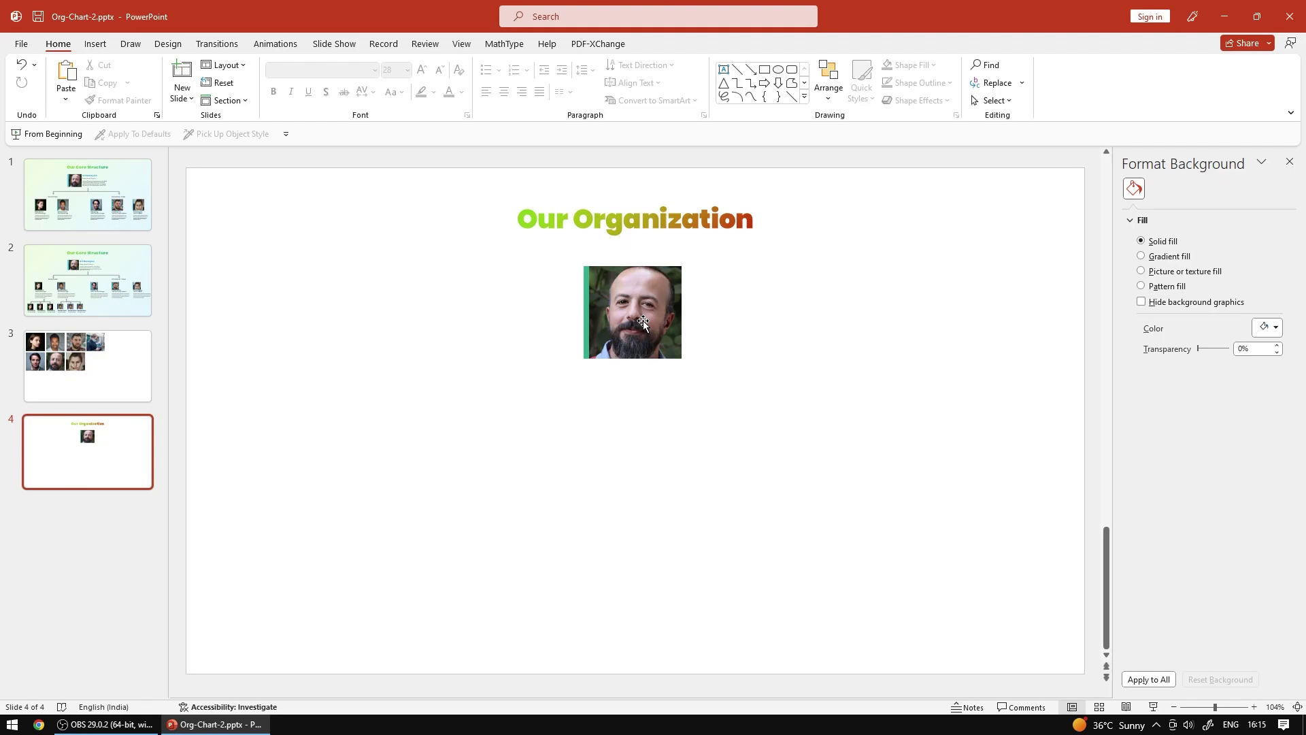
Select the name, Executive Director and description text boxes on slide 1
key(Home)
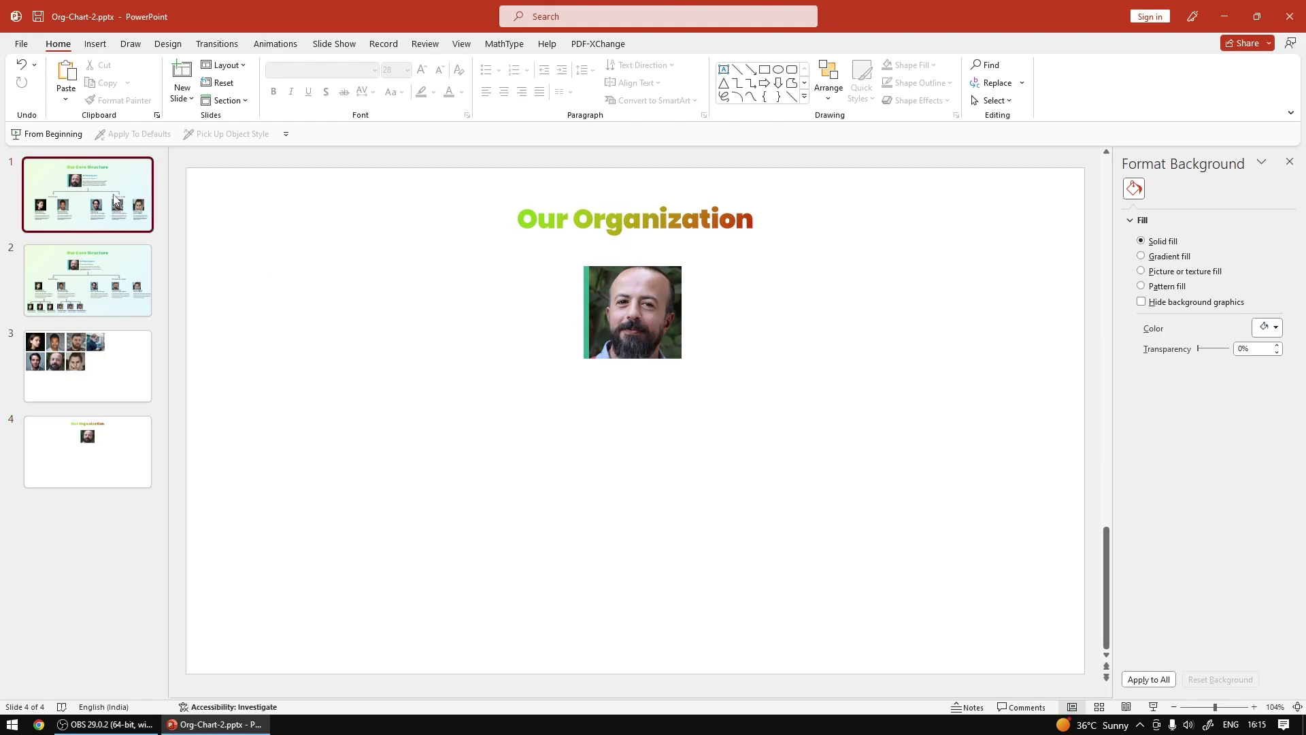
click(638, 307)
shift+click(640, 310)
shift+click(639, 328)
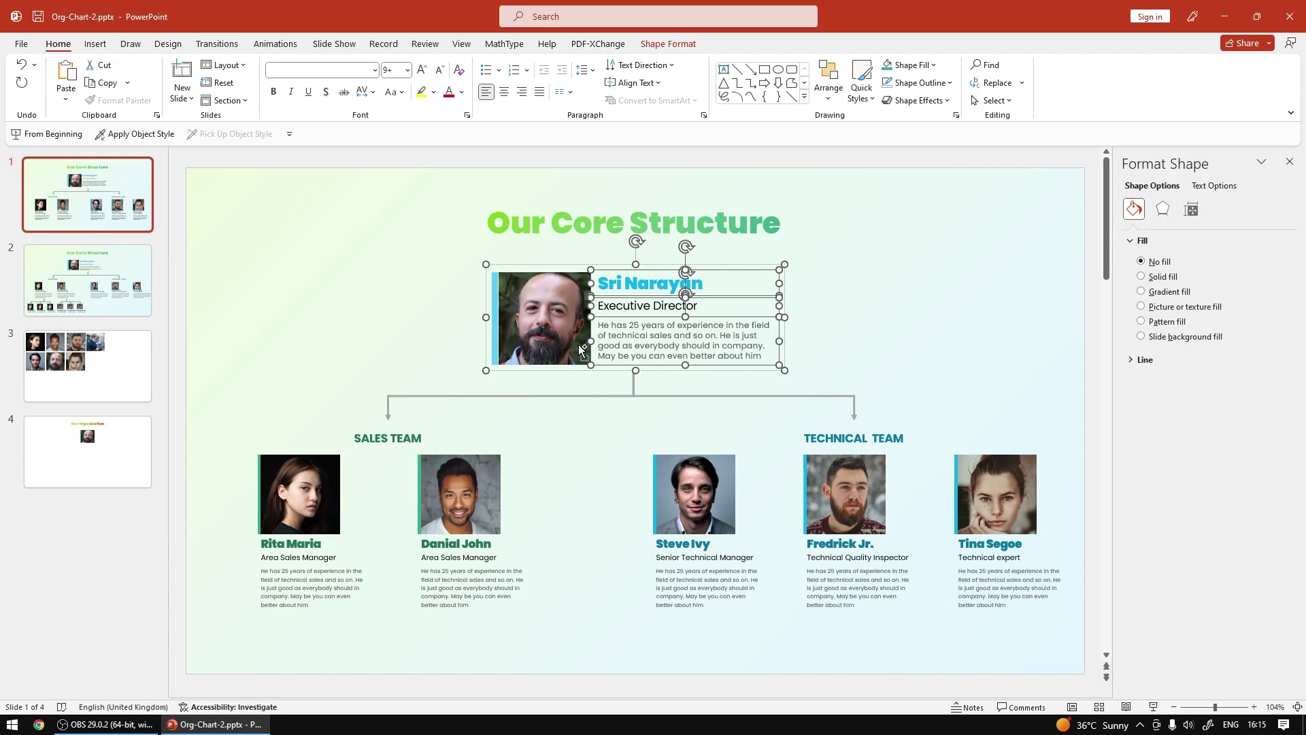
Paste the three text boxes beside the photo on slide 4 and select the full name
click(87, 453)
key(ctrl+v)
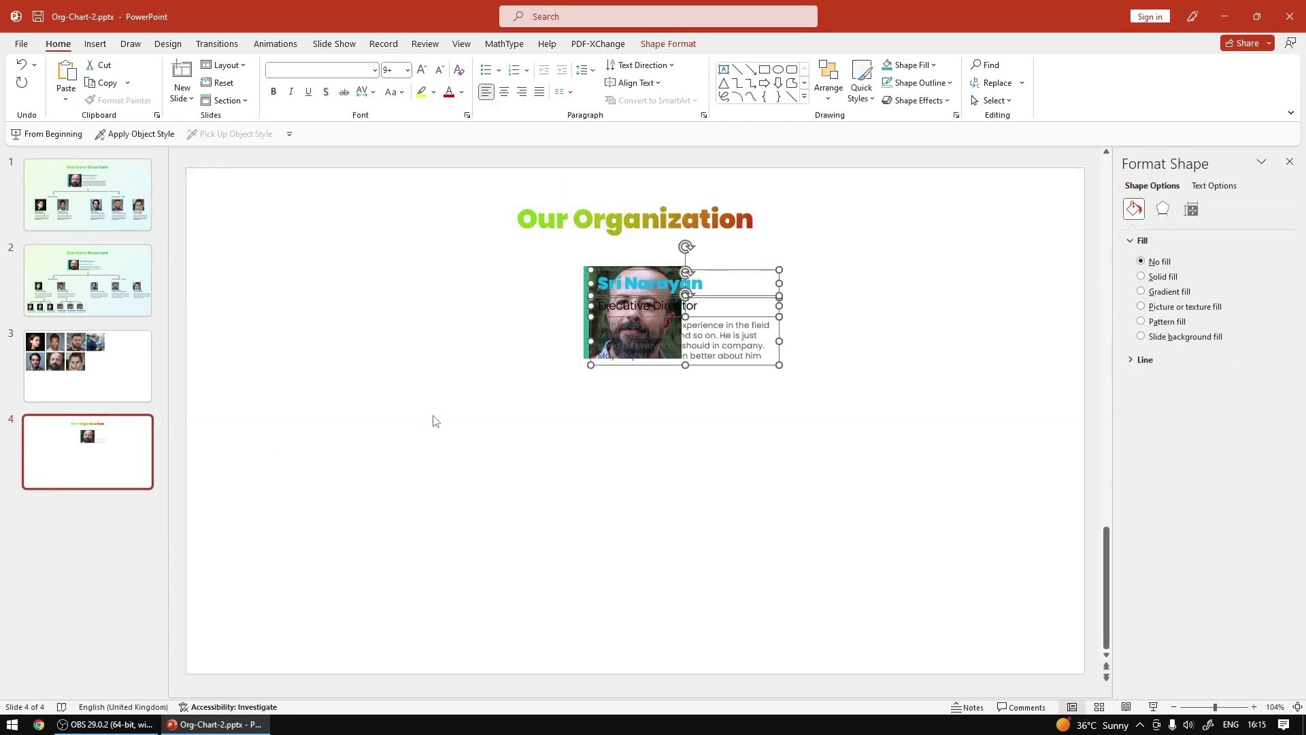
drag(649, 362, 740, 357)
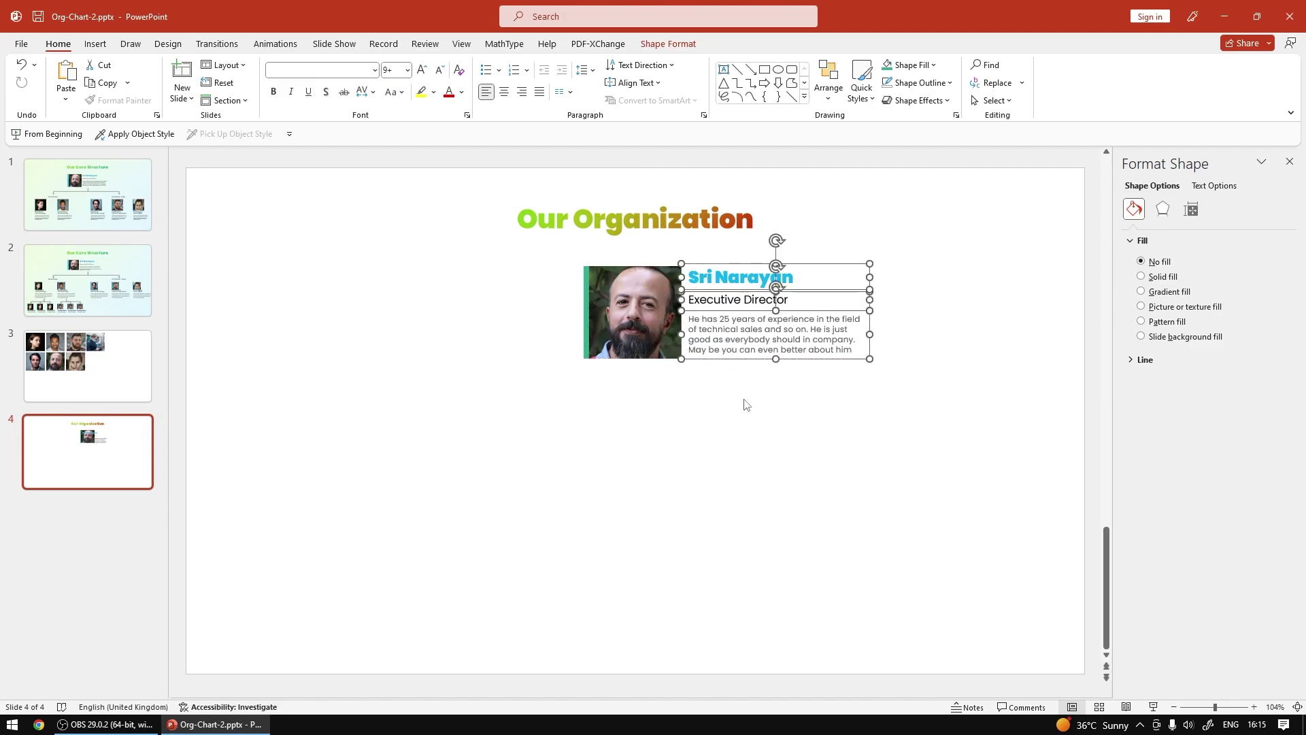
click(743, 402)
double_click(738, 283)
drag(738, 285, 710, 286)
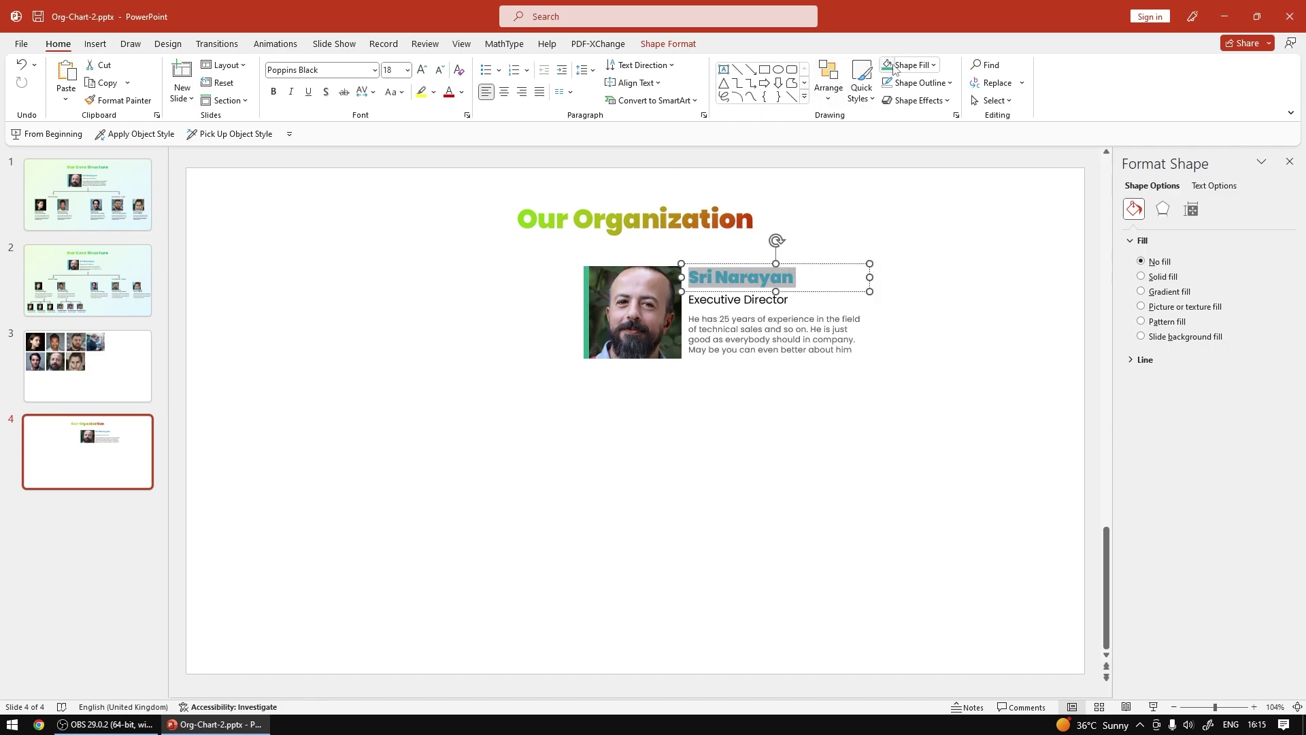
Colour the name text green
click(462, 92)
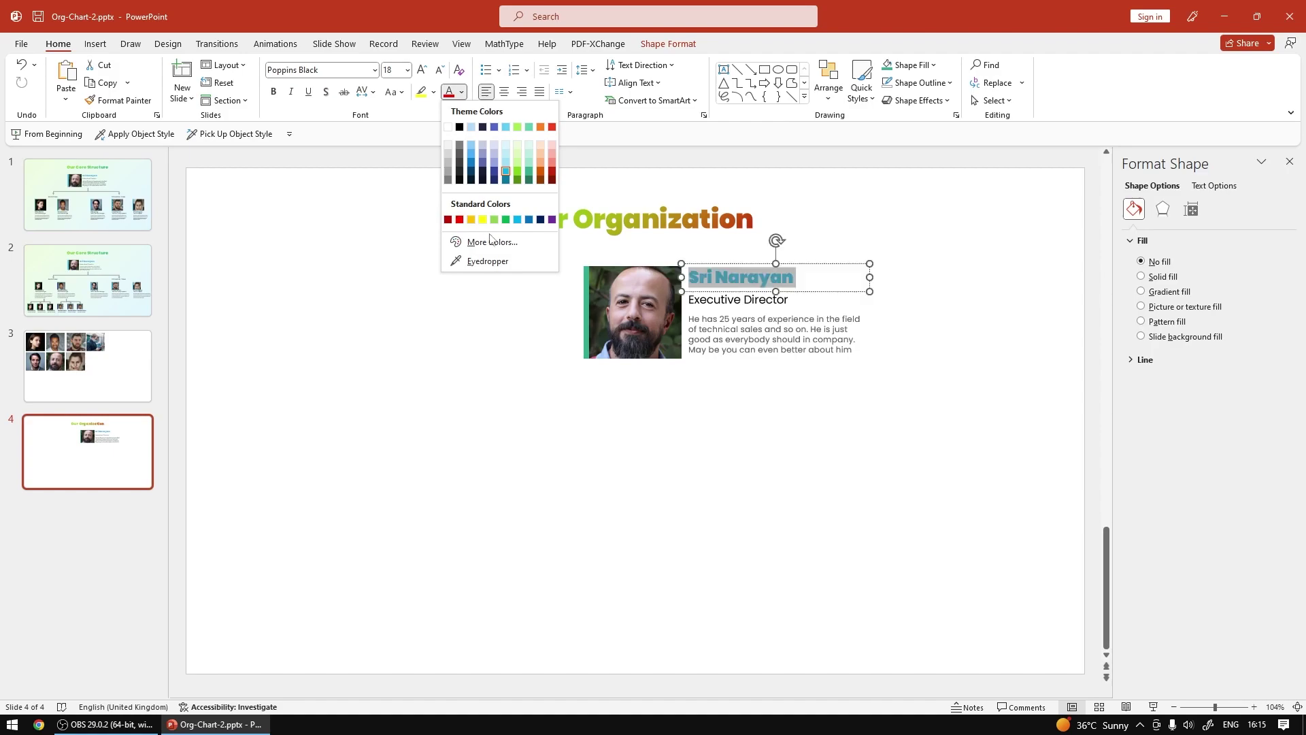
click(531, 175)
click(572, 374)
click(859, 338)
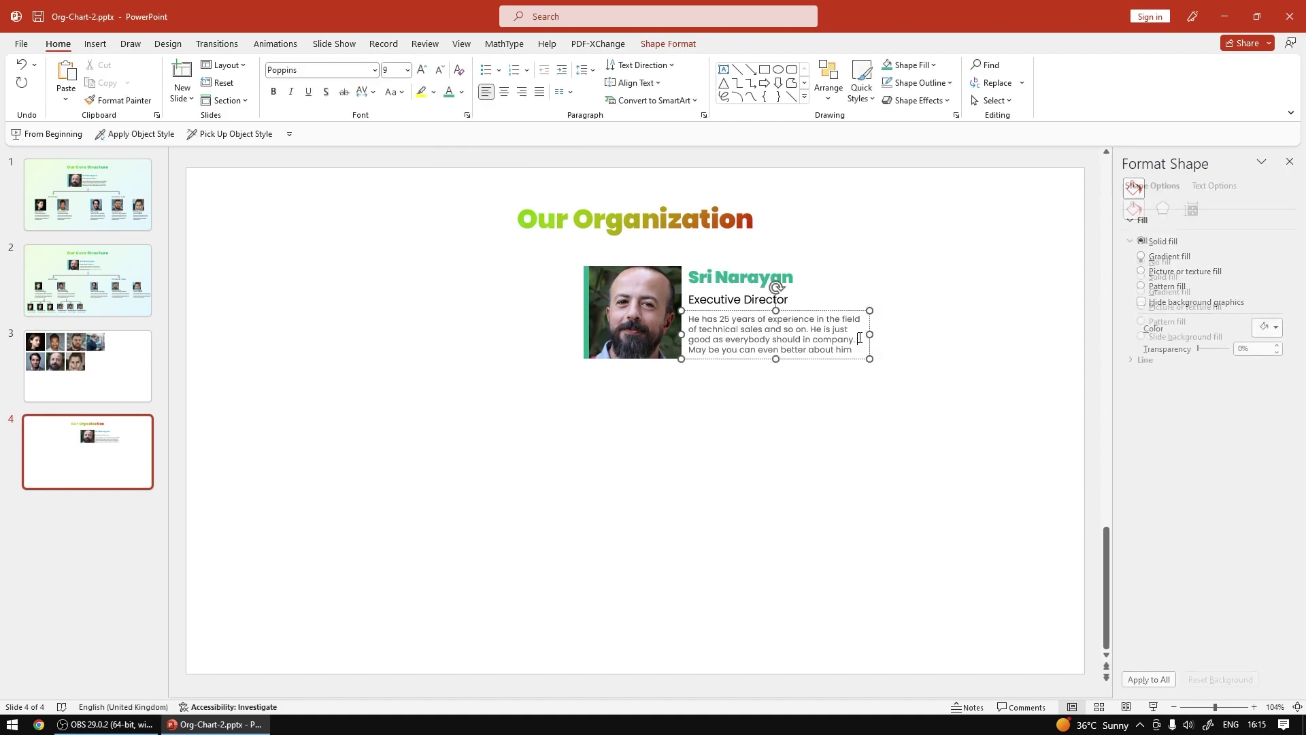
click(907, 335)
Group the photo, bar and text boxes into one card and move it under the title
drag(970, 248, 430, 427)
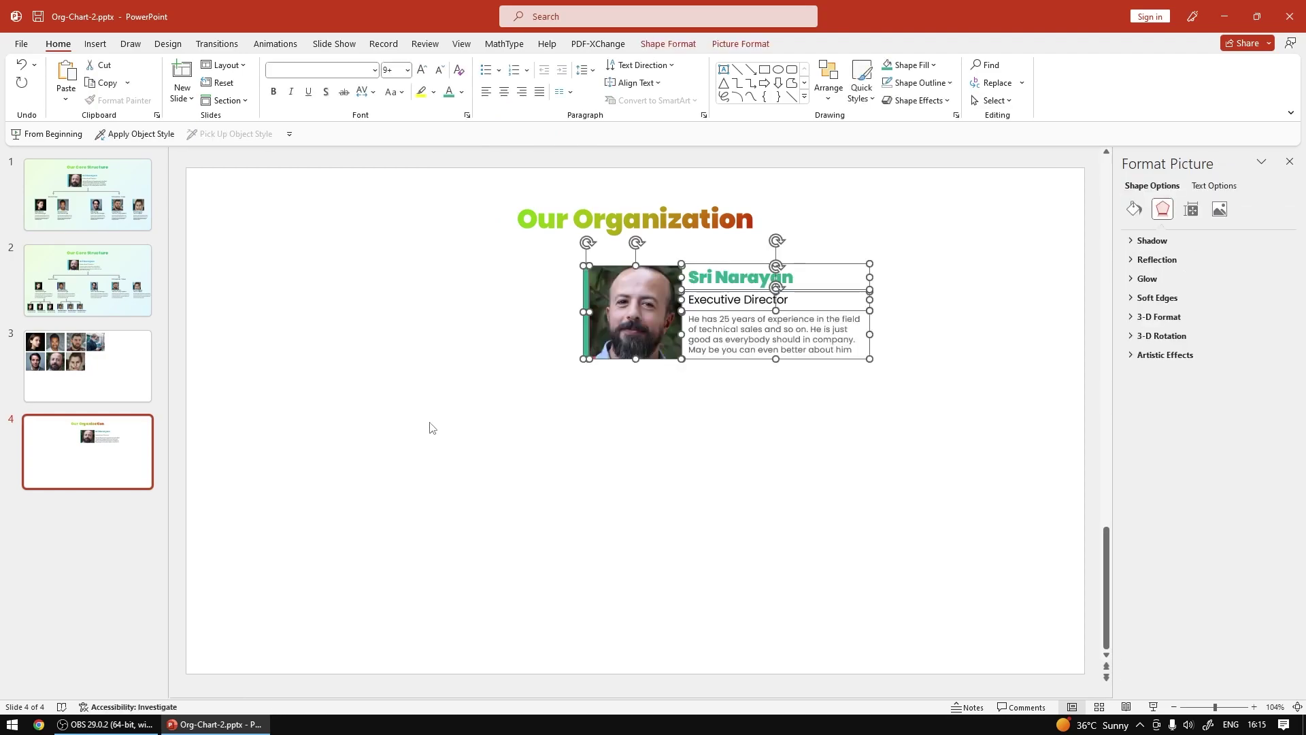
key(ctrl+g)
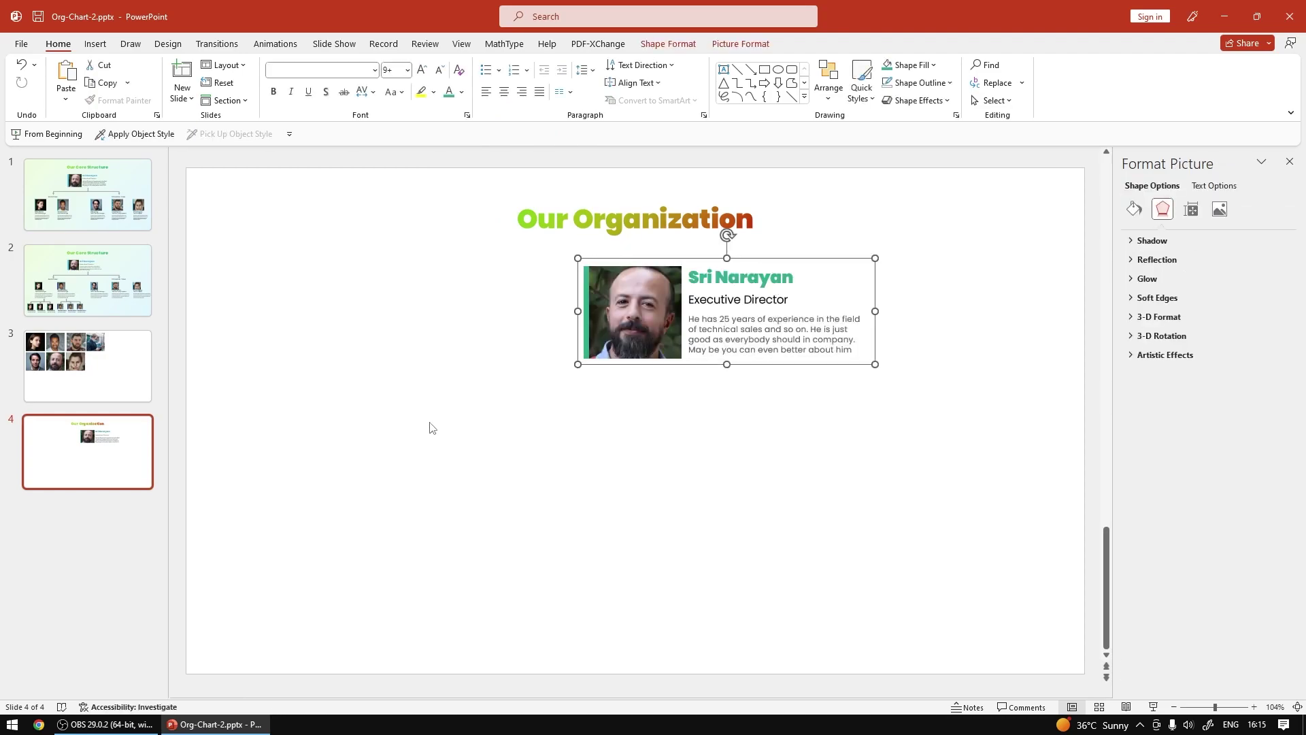
drag(706, 365, 613, 361)
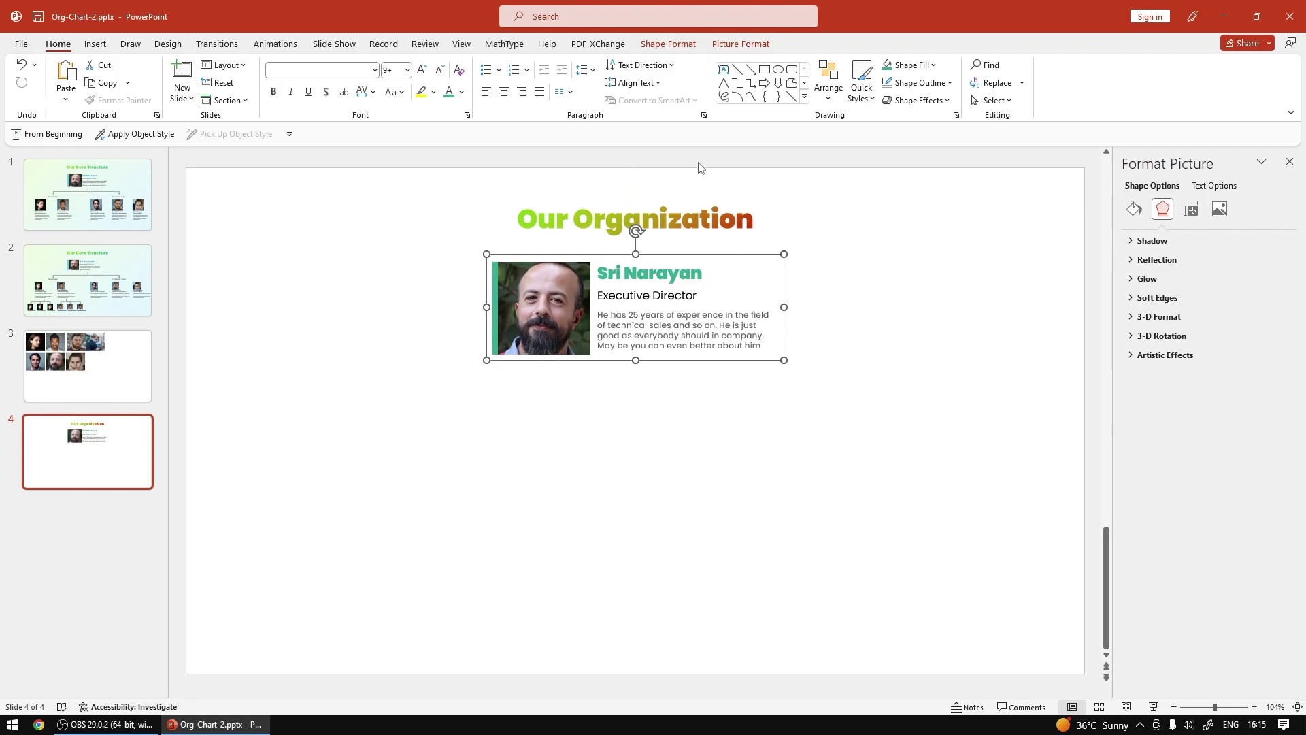
Centre the card horizontally on the slide and drag a copy to the lower left
click(740, 44)
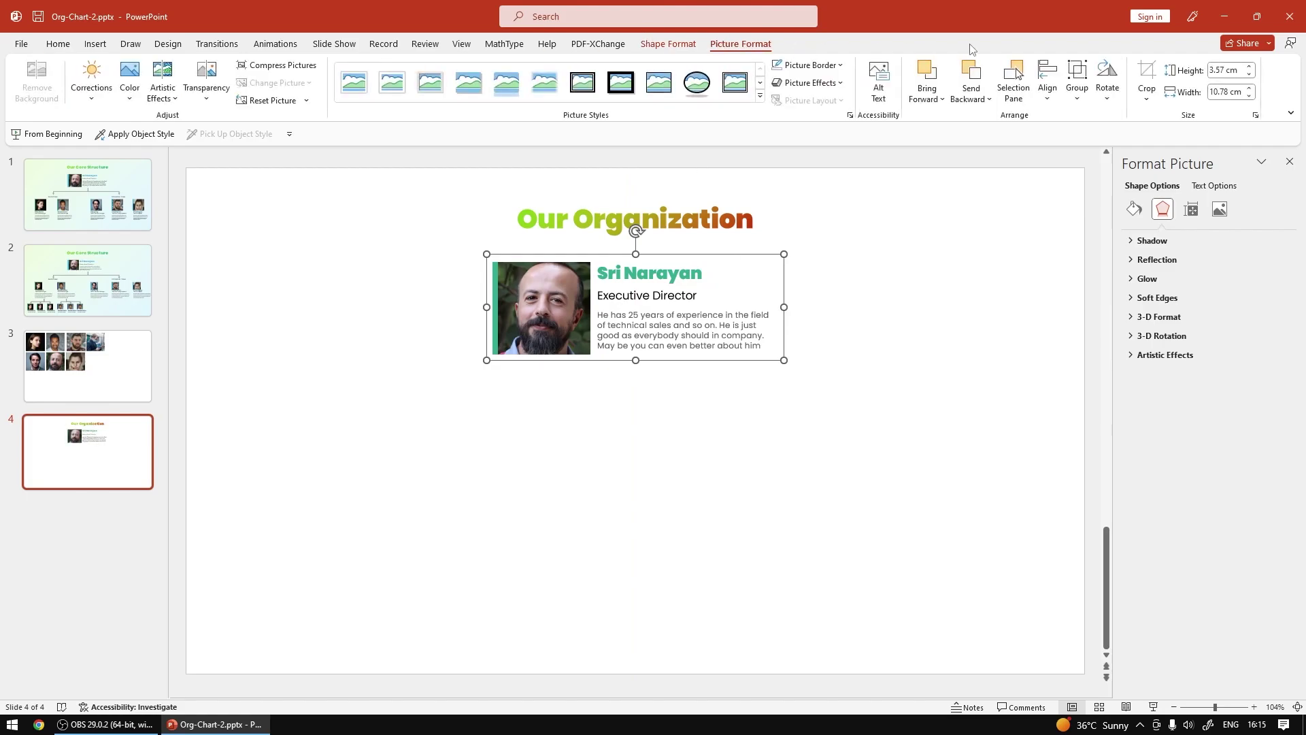
click(1047, 87)
click(1073, 142)
click(621, 404)
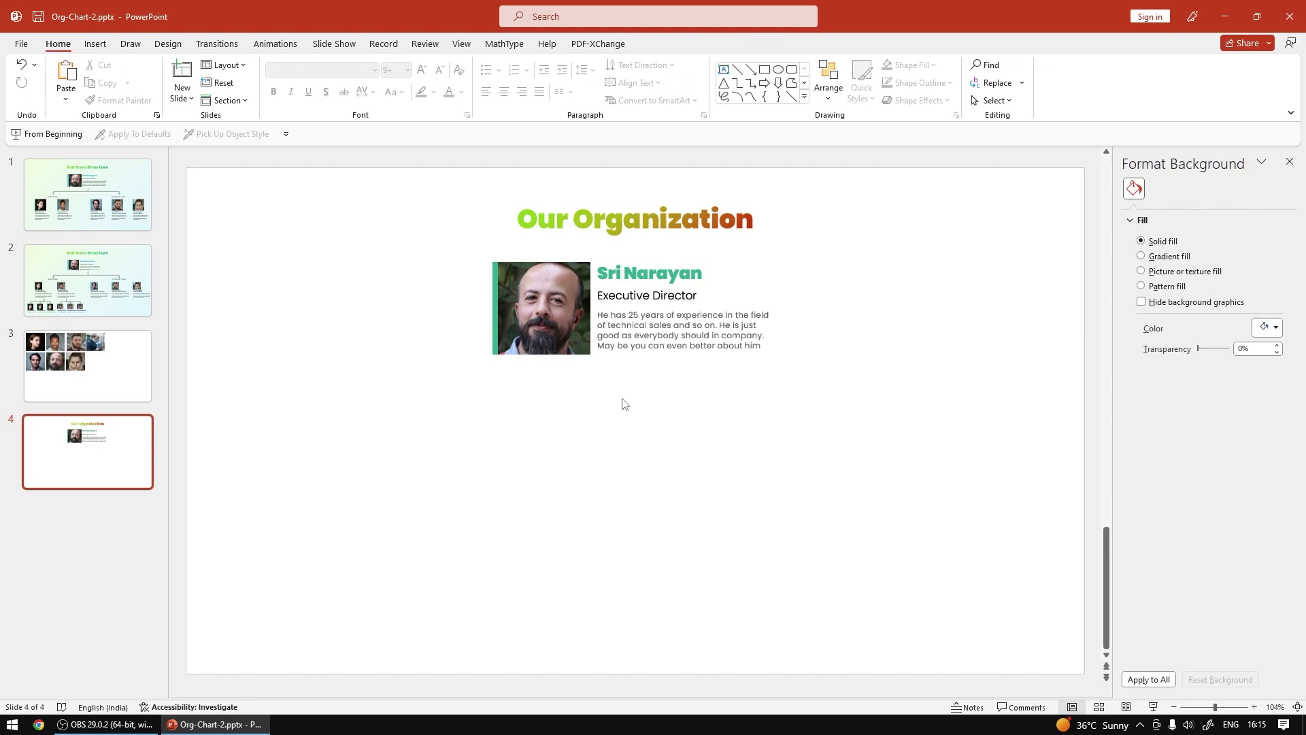
drag(554, 321, 281, 460)
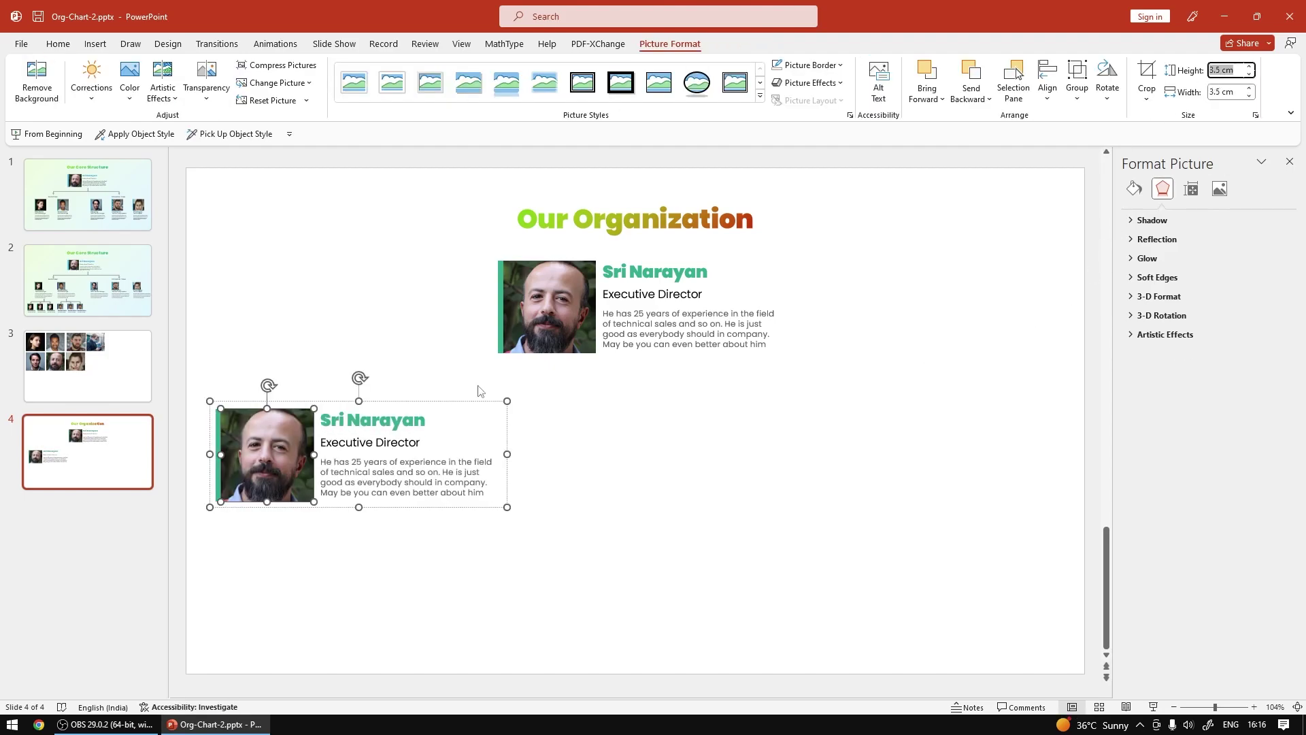
Set the lower card's photo height to 2.5 cm in Picture Format
click(88, 280)
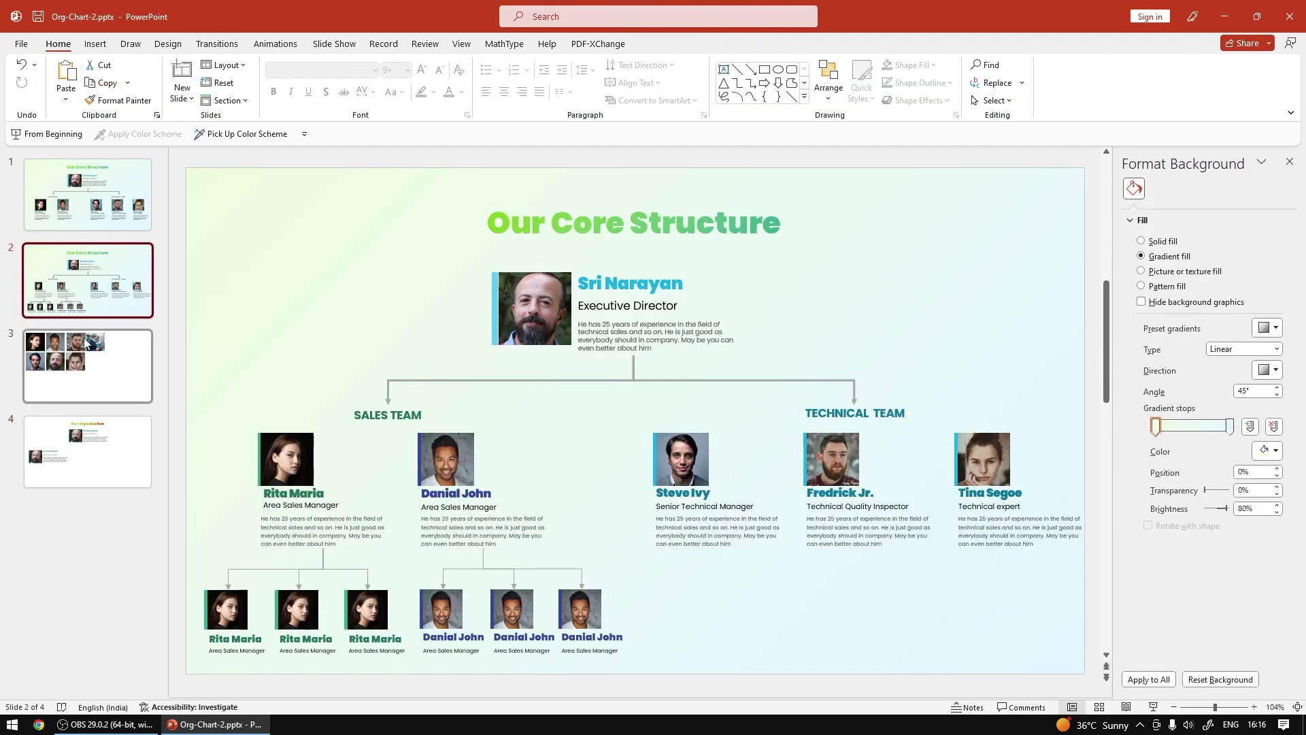
click(87, 452)
click(364, 439)
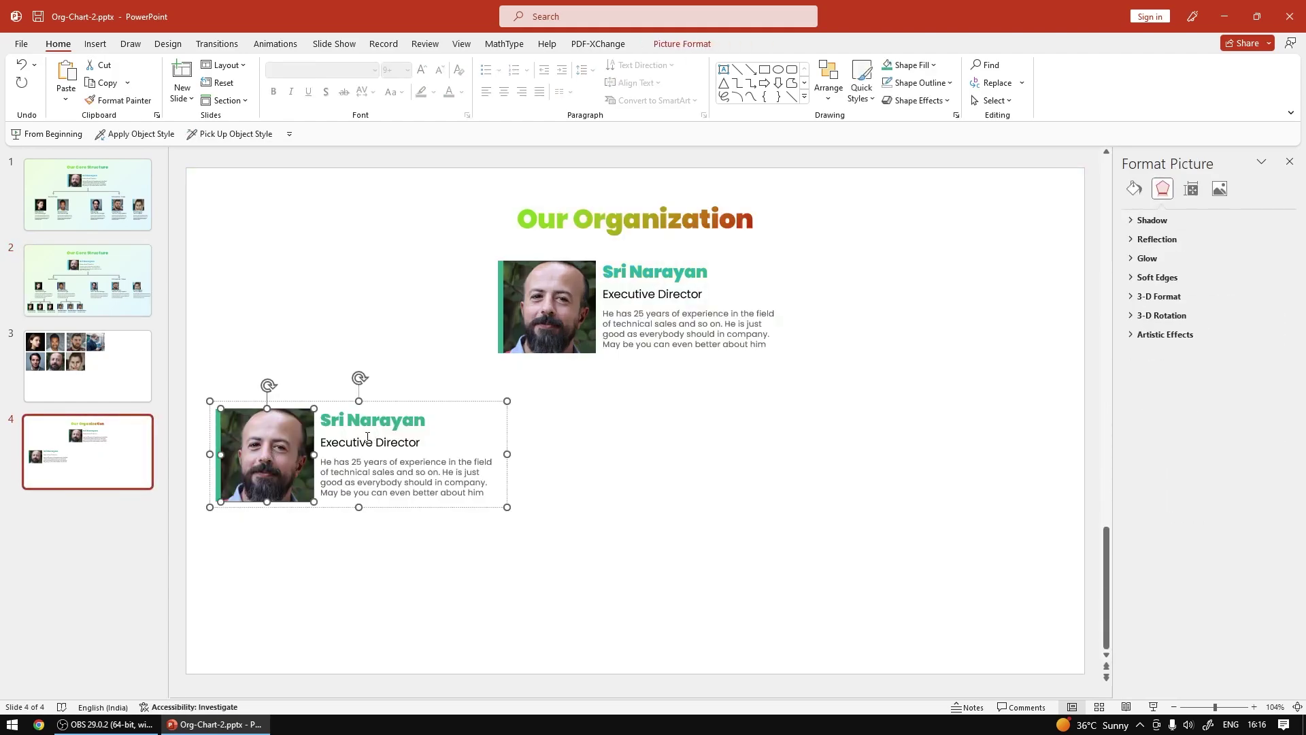
click(670, 43)
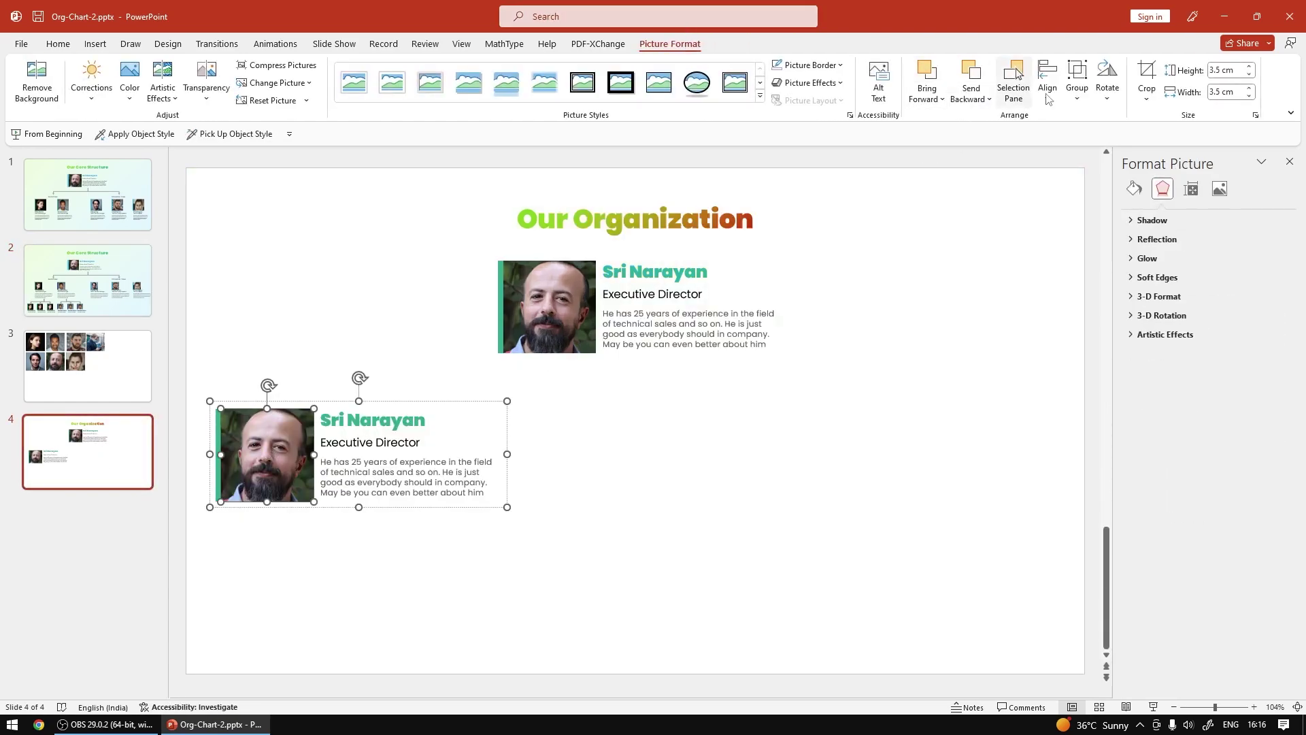
click(1227, 70)
key(Return)
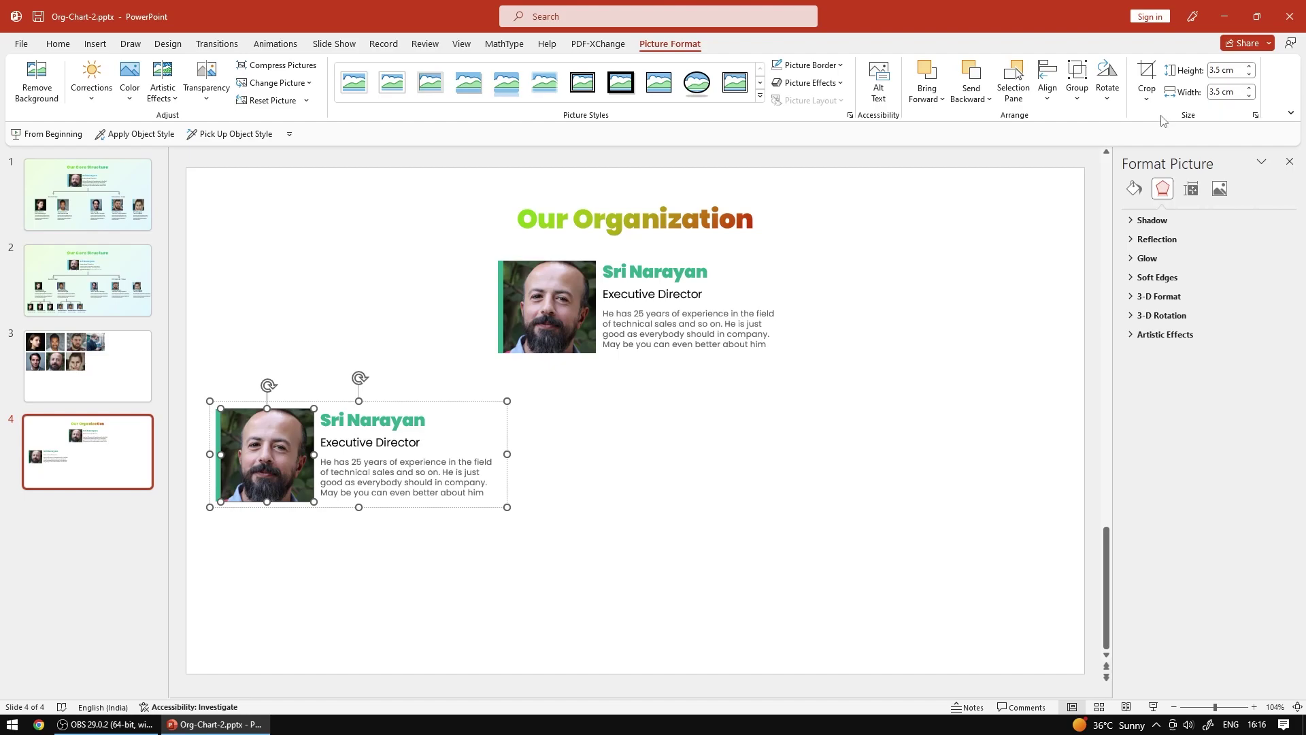
click(1218, 74)
text(2.)
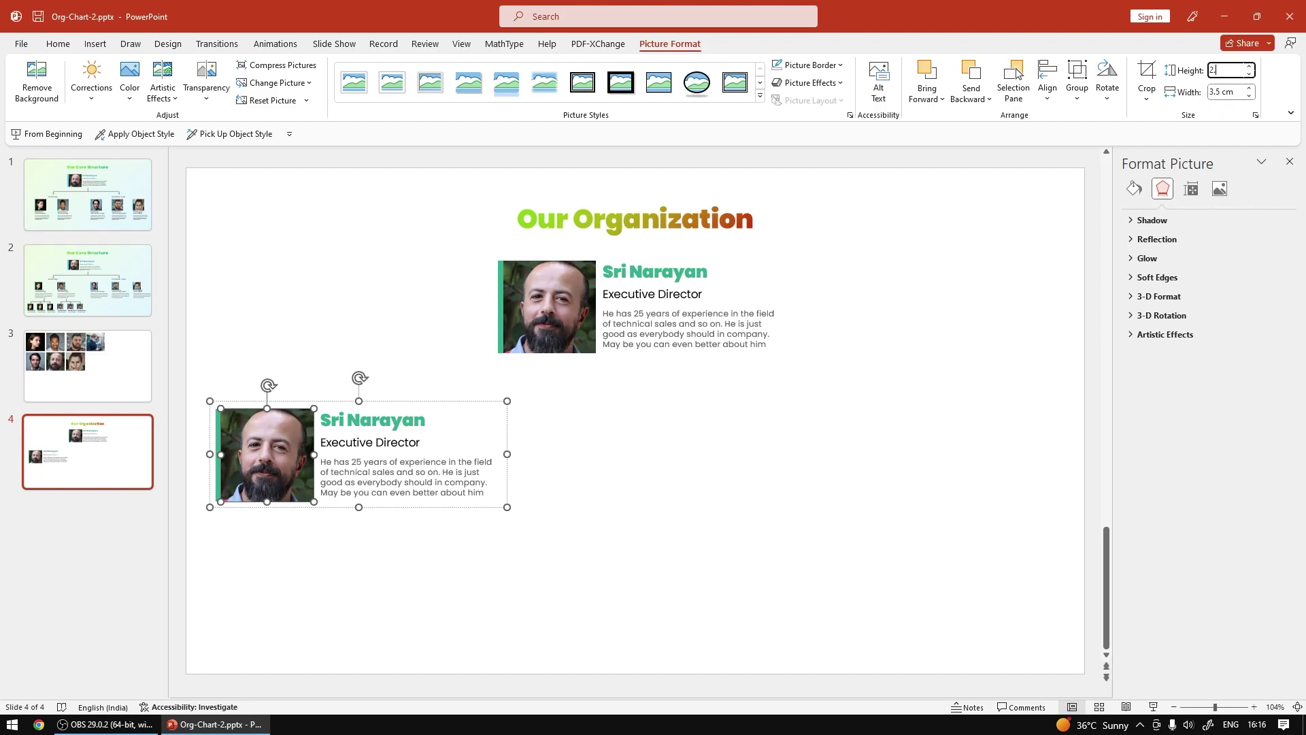
text(5)
key(Return)
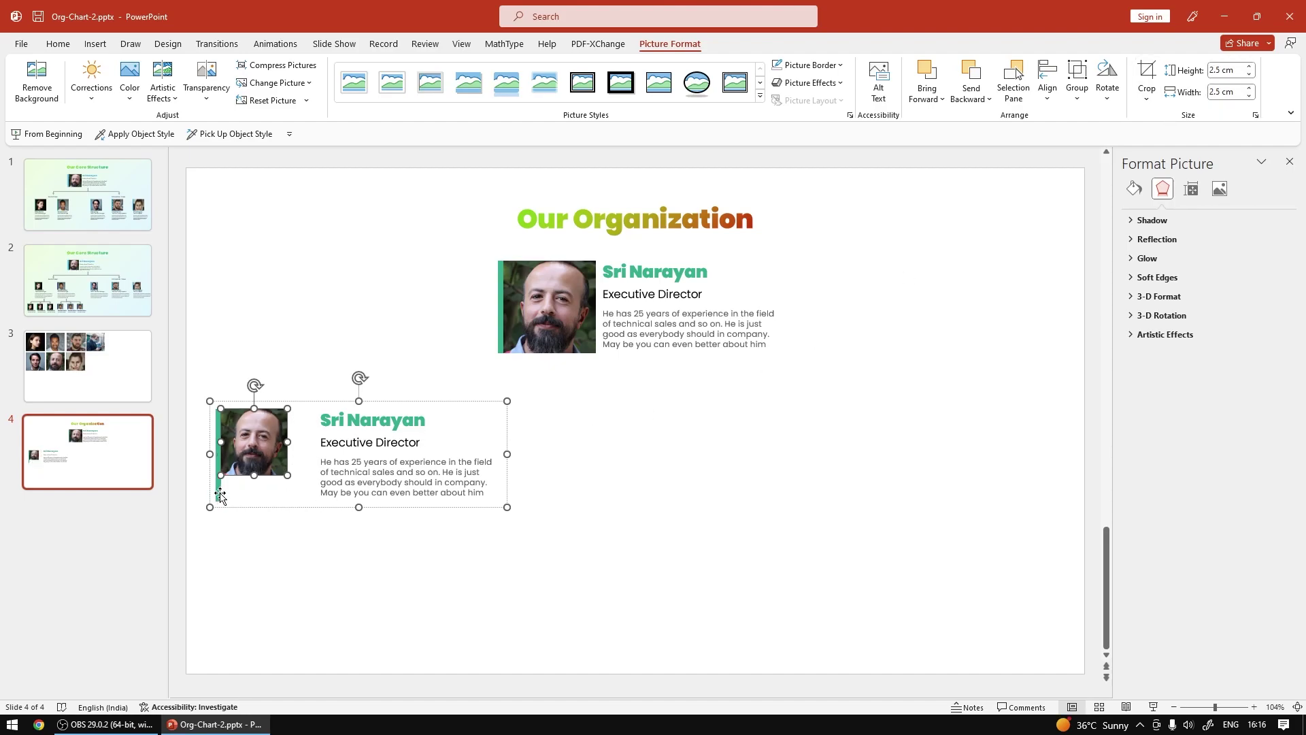
Make the green accent bar beside the photo 2.5 cm tall to match
click(220, 495)
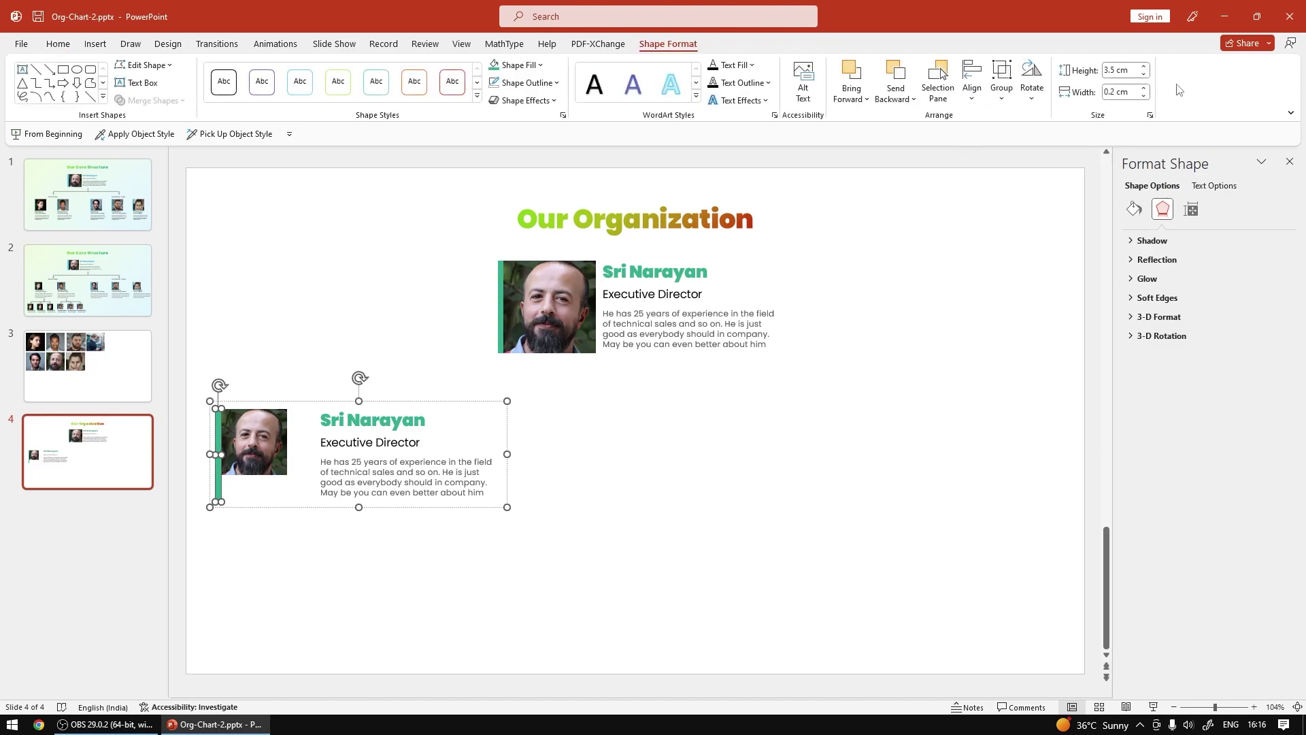
click(1130, 70)
text(2.5)
key(Return)
click(419, 550)
Shrink the name, title and description text and move them left beside the photo
click(367, 422)
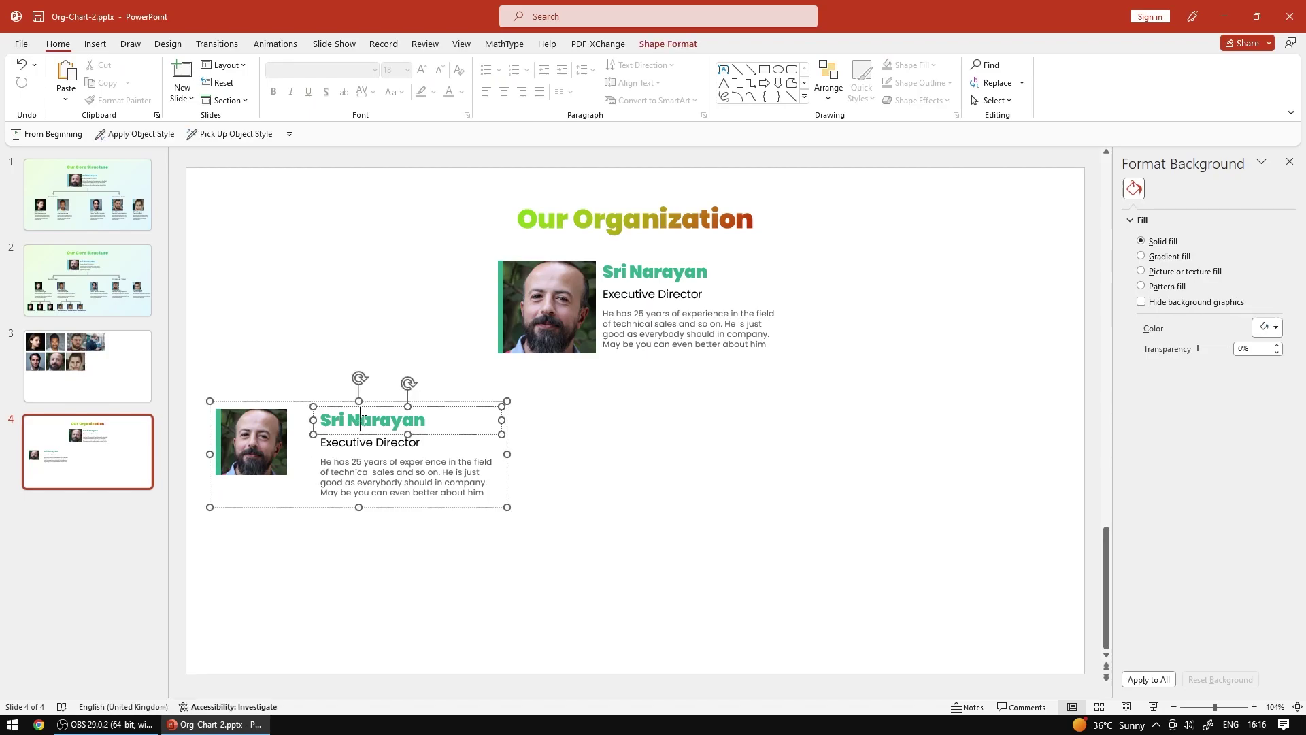
shift+click(367, 444)
shift+click(381, 476)
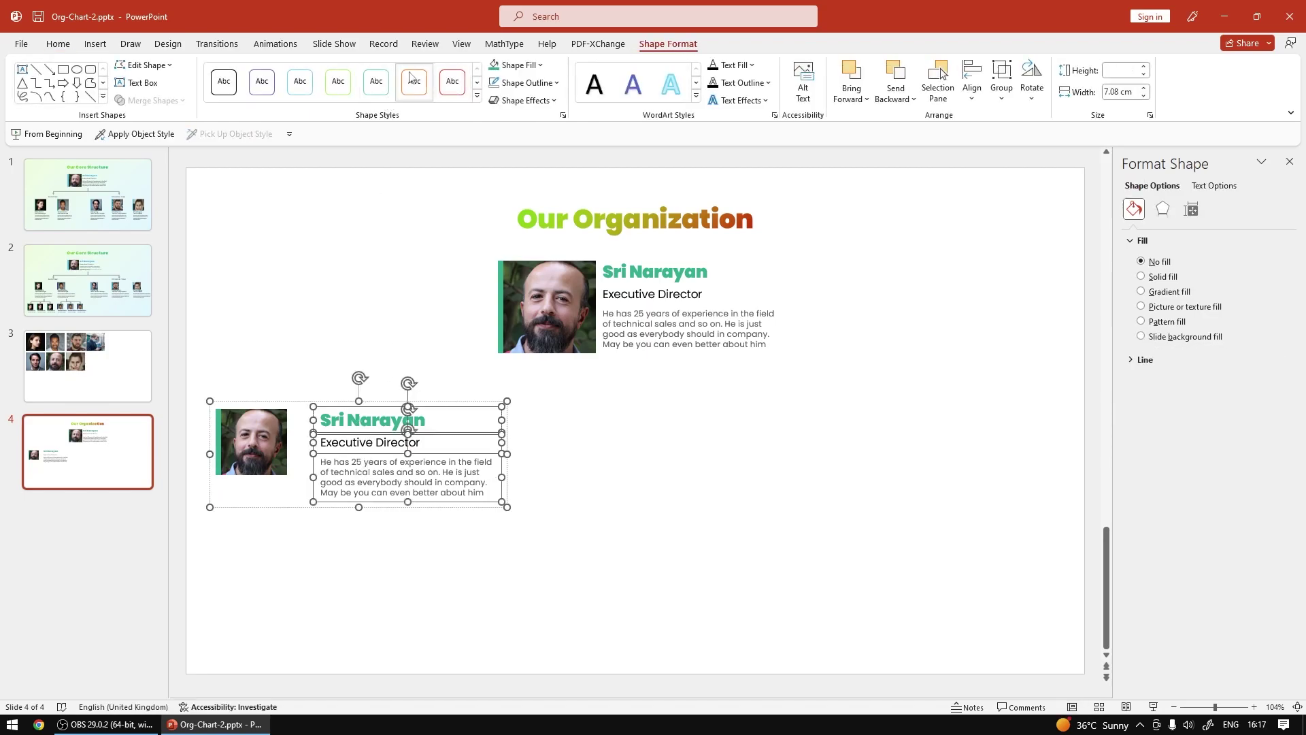
click(55, 45)
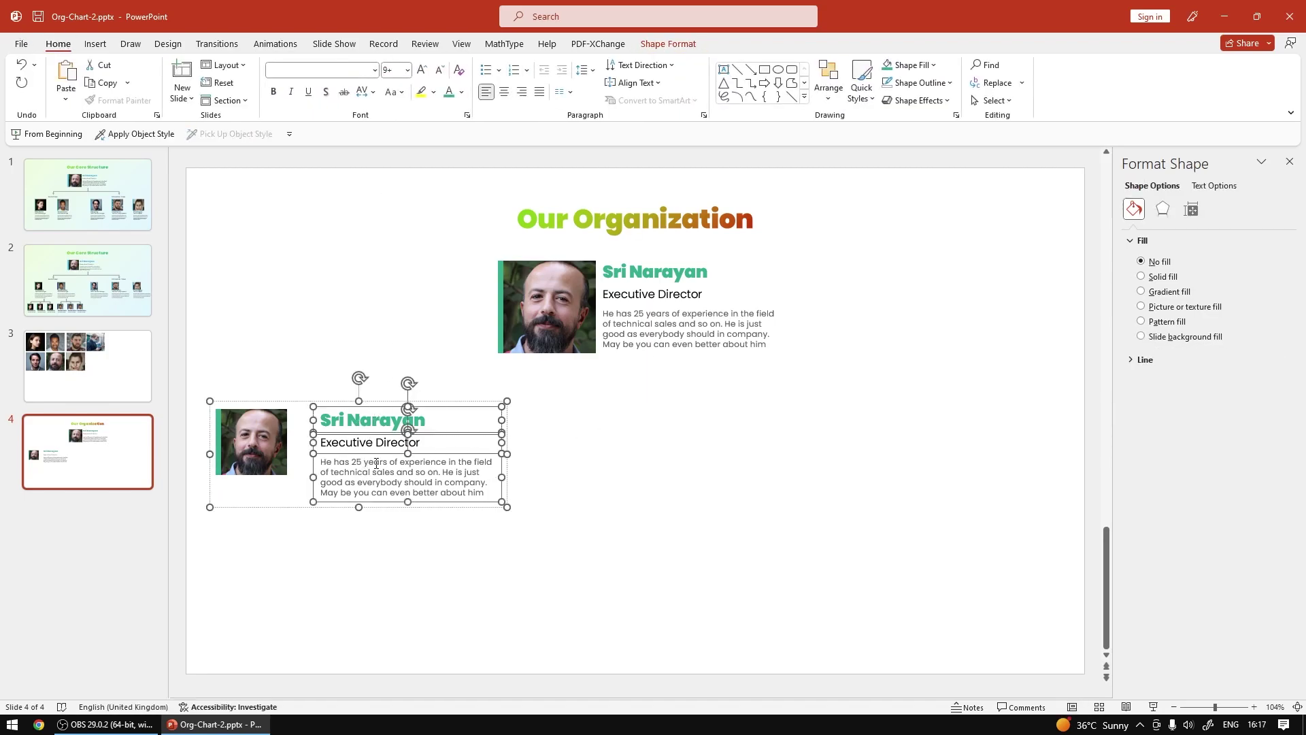
click(441, 70)
click(440, 70)
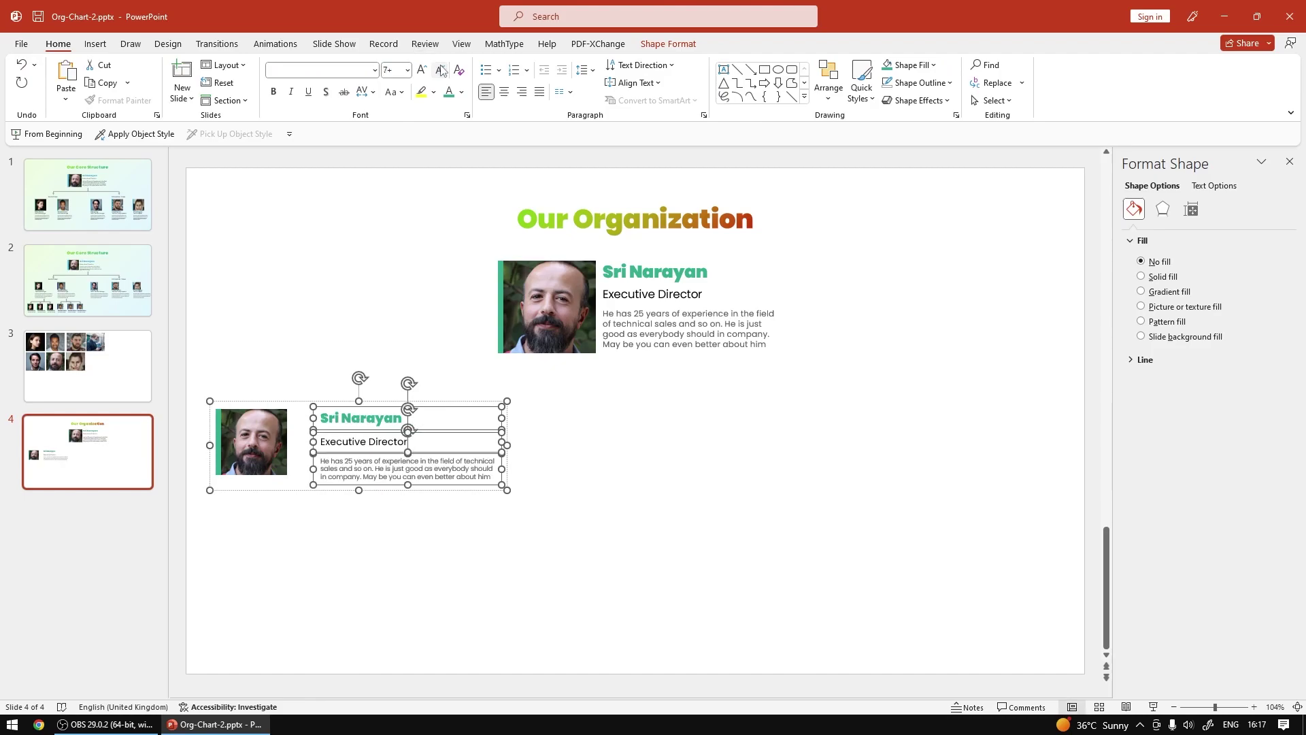
scroll(333, 454, up, 8)
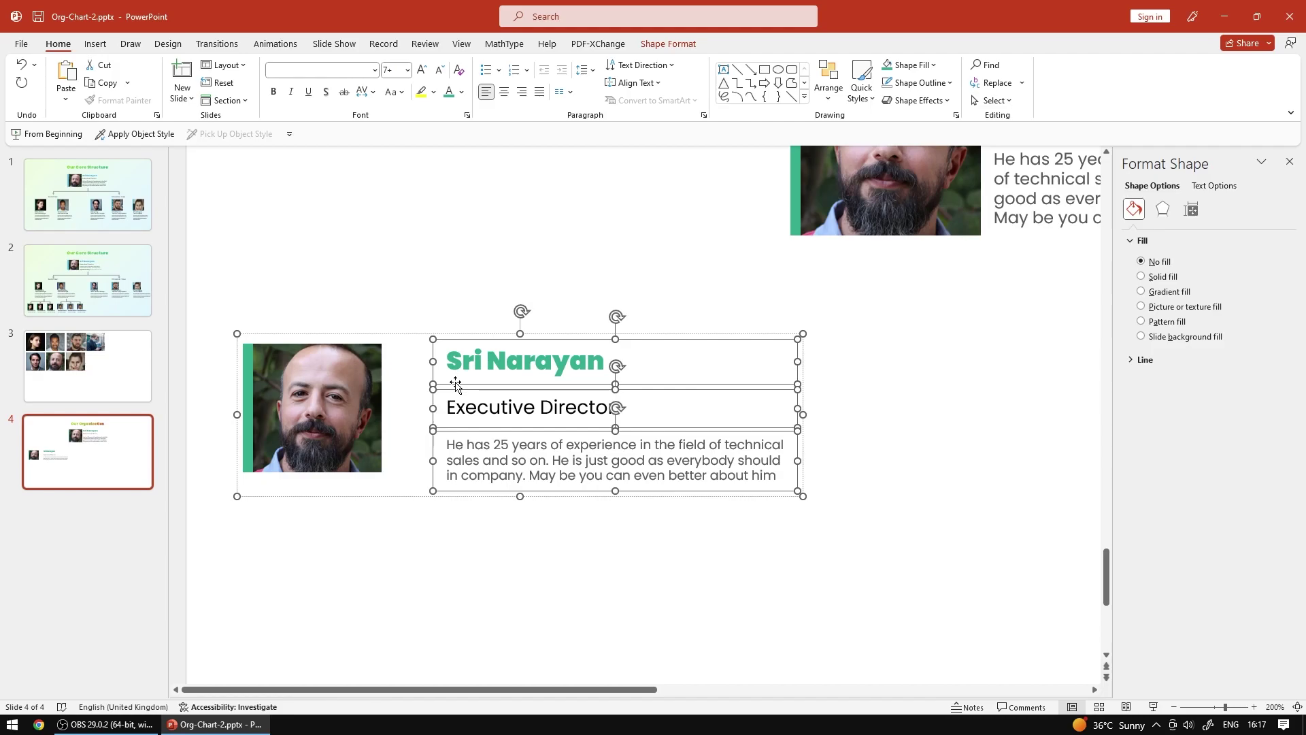
drag(456, 385, 404, 385)
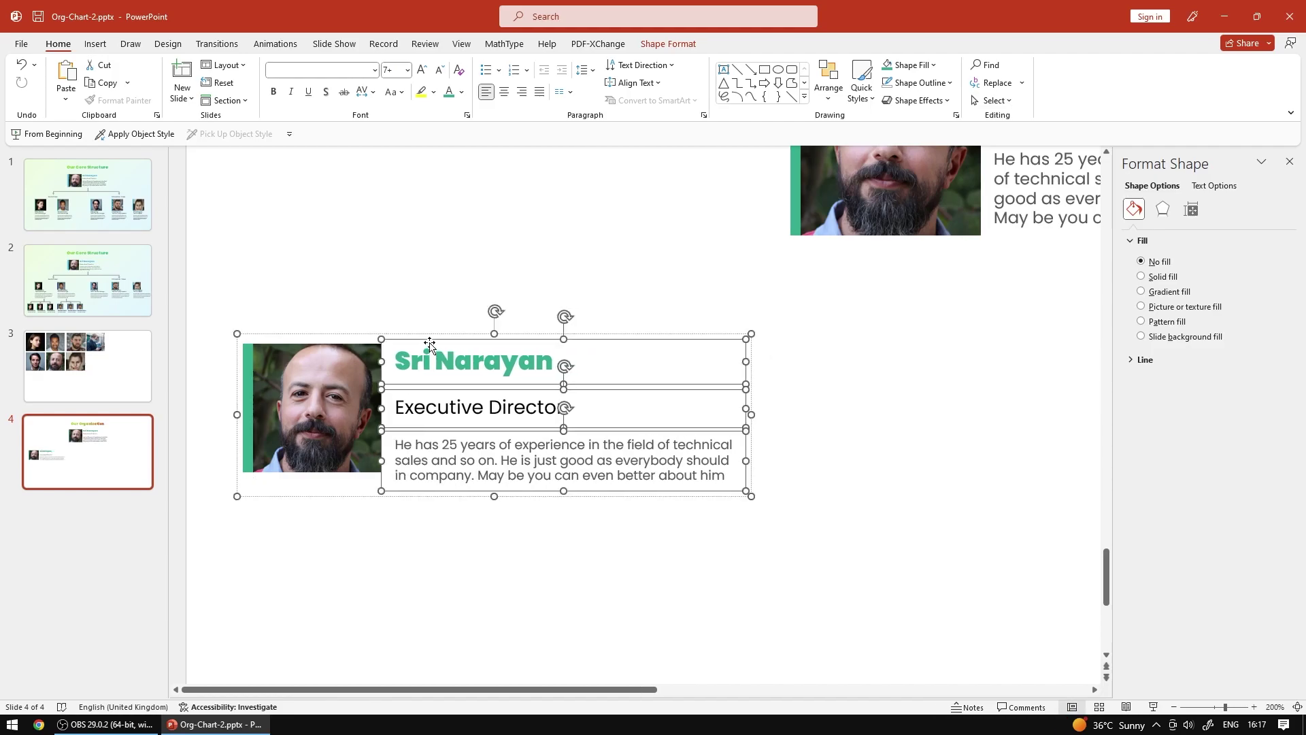
Move the Executive Director title up and resize the description box to wrap in four lines
click(518, 363)
click(564, 340)
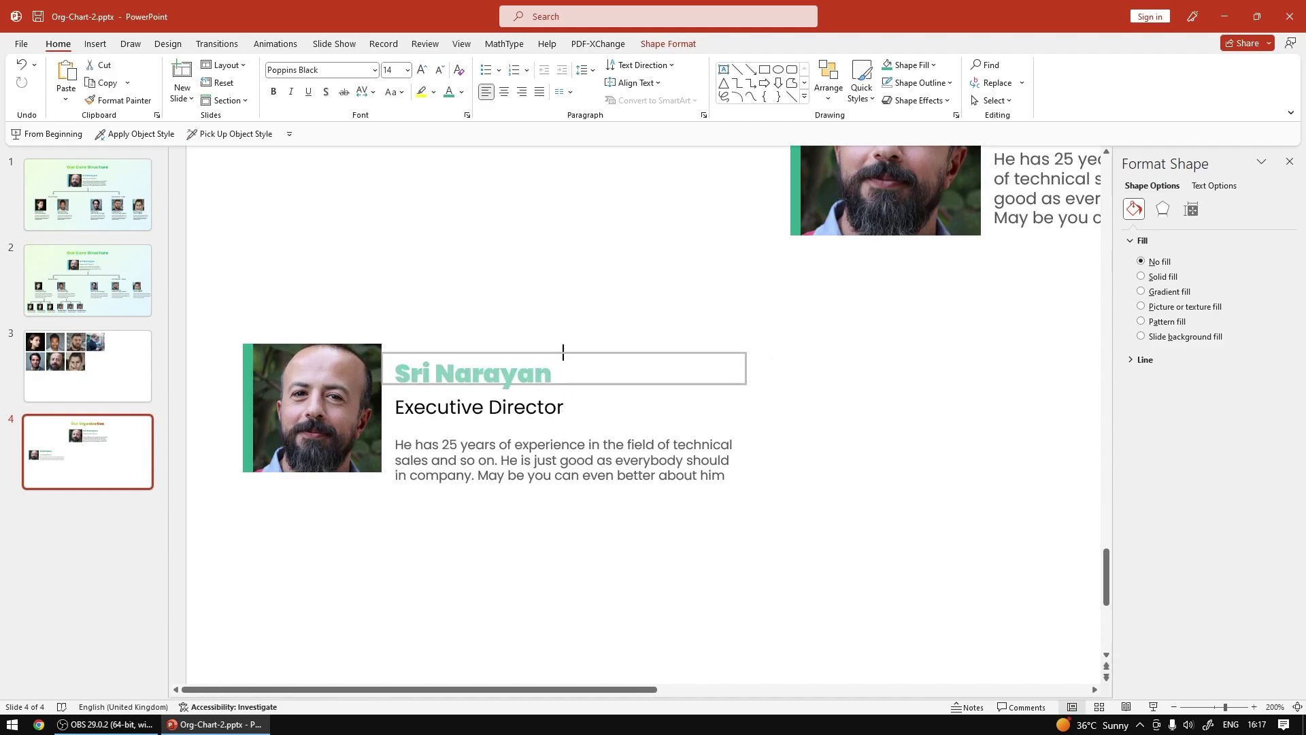
click(510, 405)
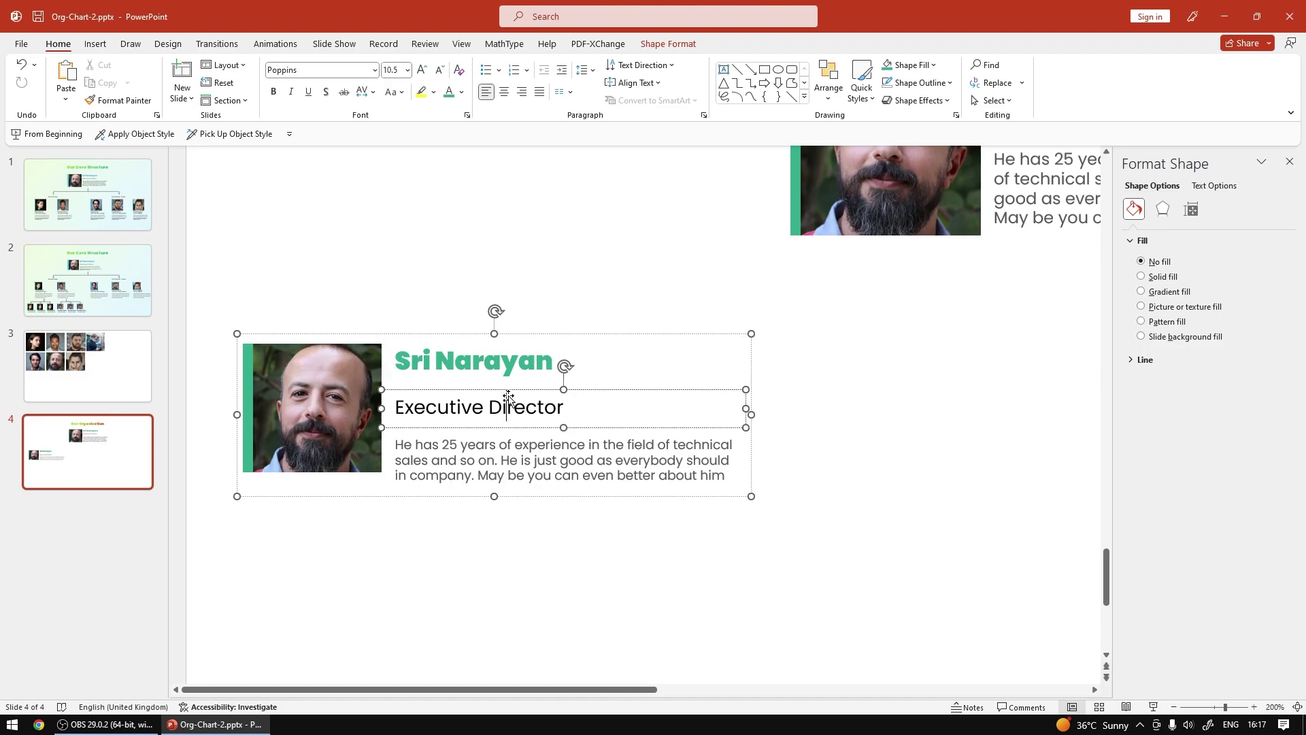
mouse_move(510, 405)
mouse_down()
mouse_move(508, 389)
mouse_move(499, 403)
mouse_up()
click(492, 447)
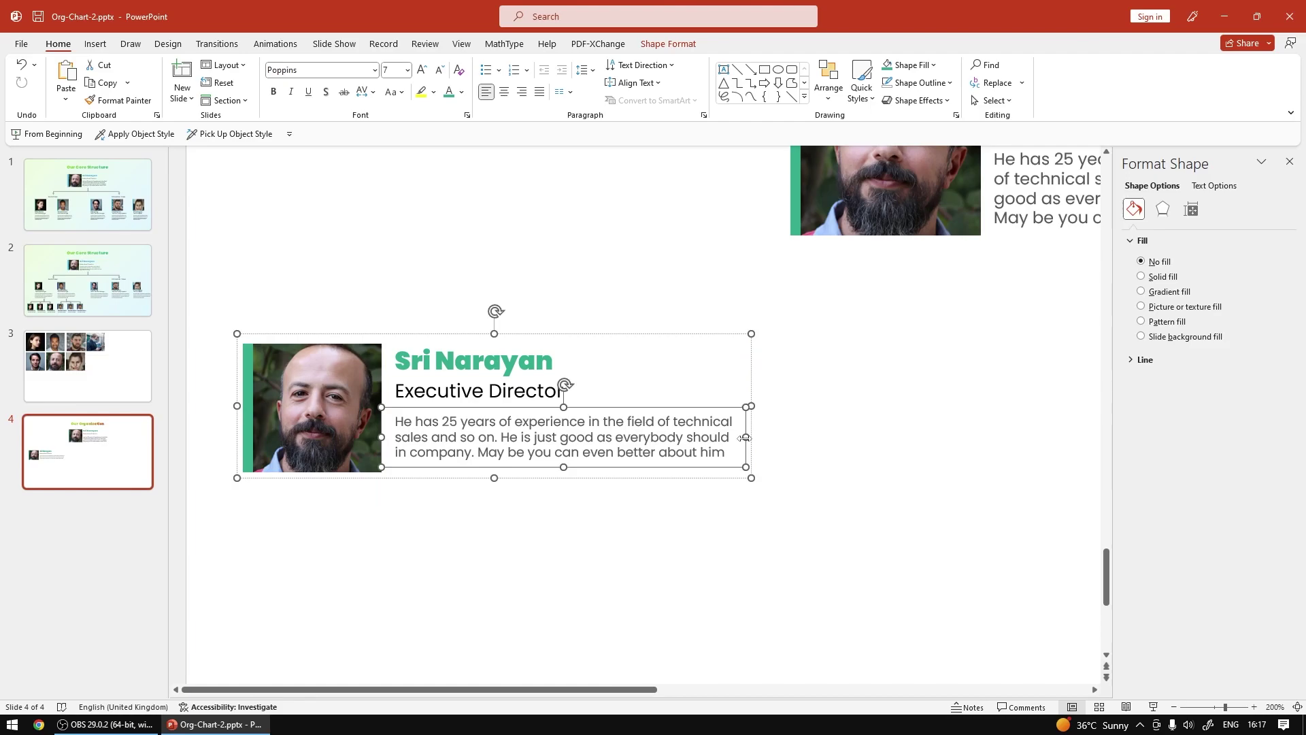
drag(745, 437, 638, 461)
click(673, 446)
click(618, 460)
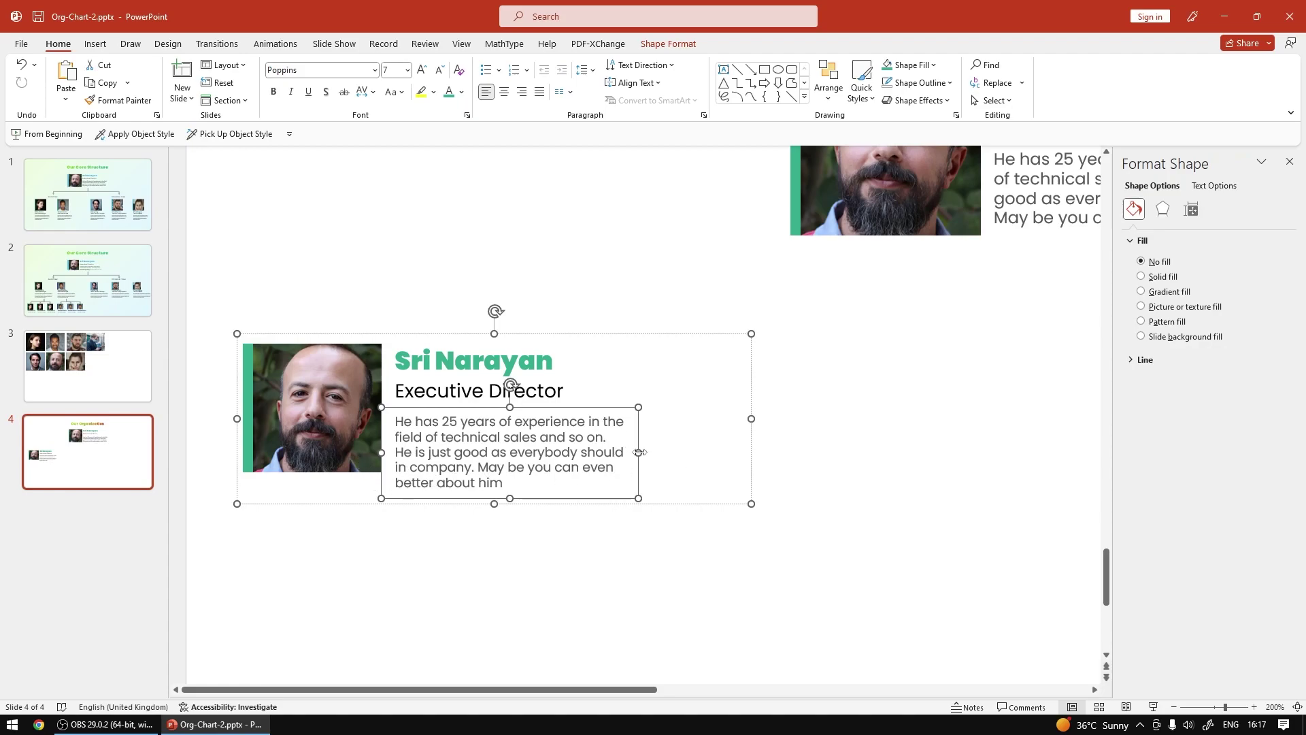
drag(639, 452, 670, 452)
click(592, 578)
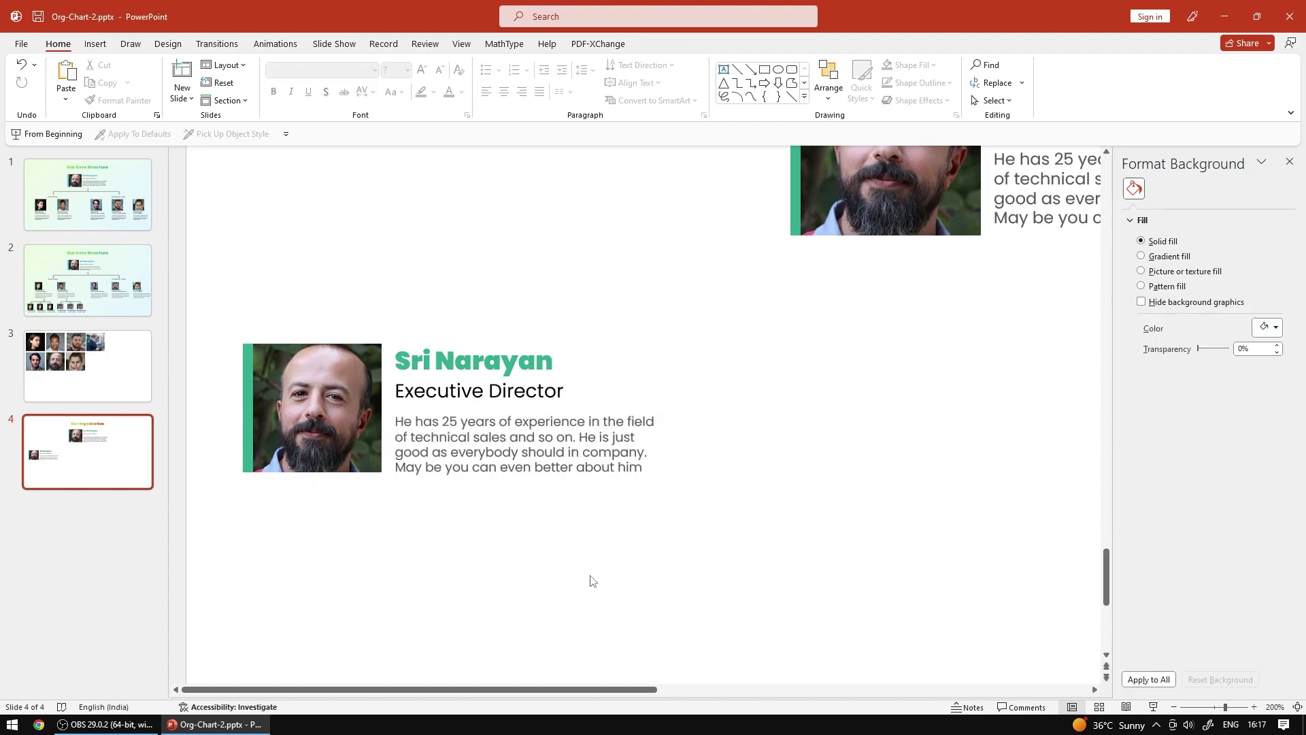
scroll(592, 577, down, 10)
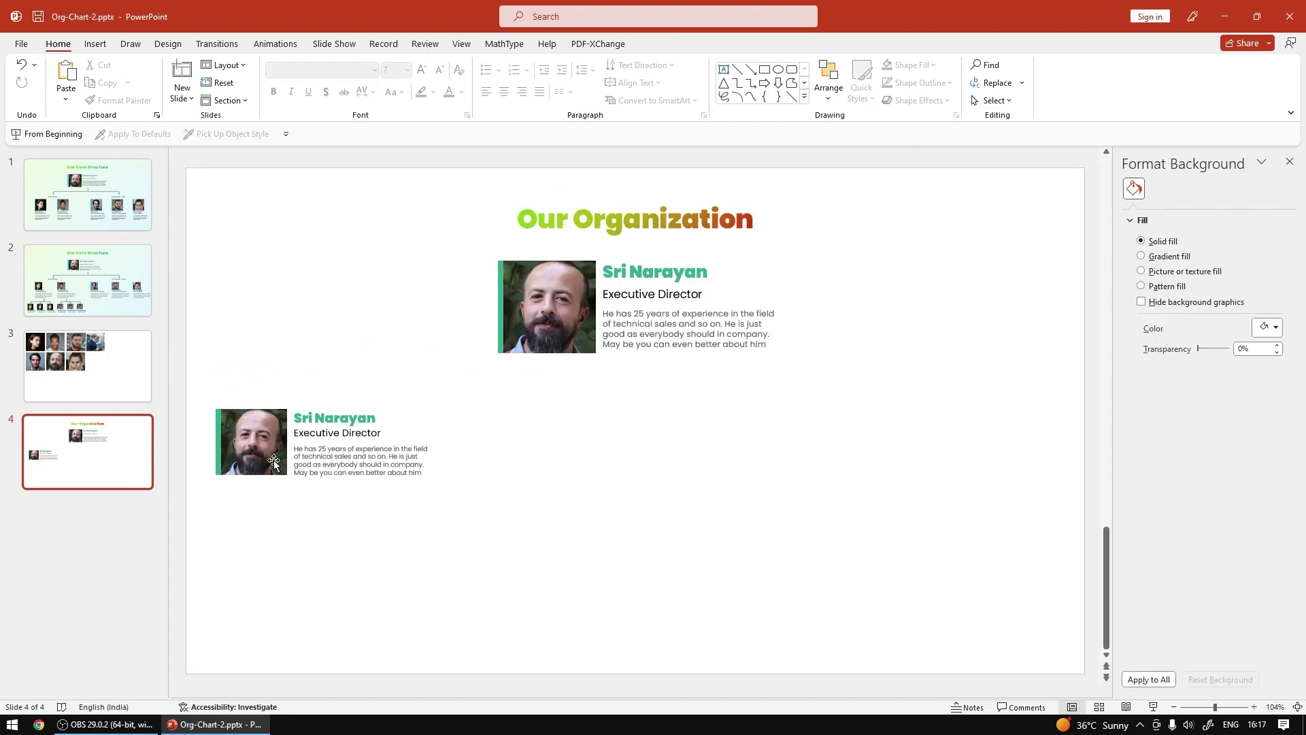
Ungroup the lower profile card into its separate pieces
click(274, 462)
right_click(280, 437)
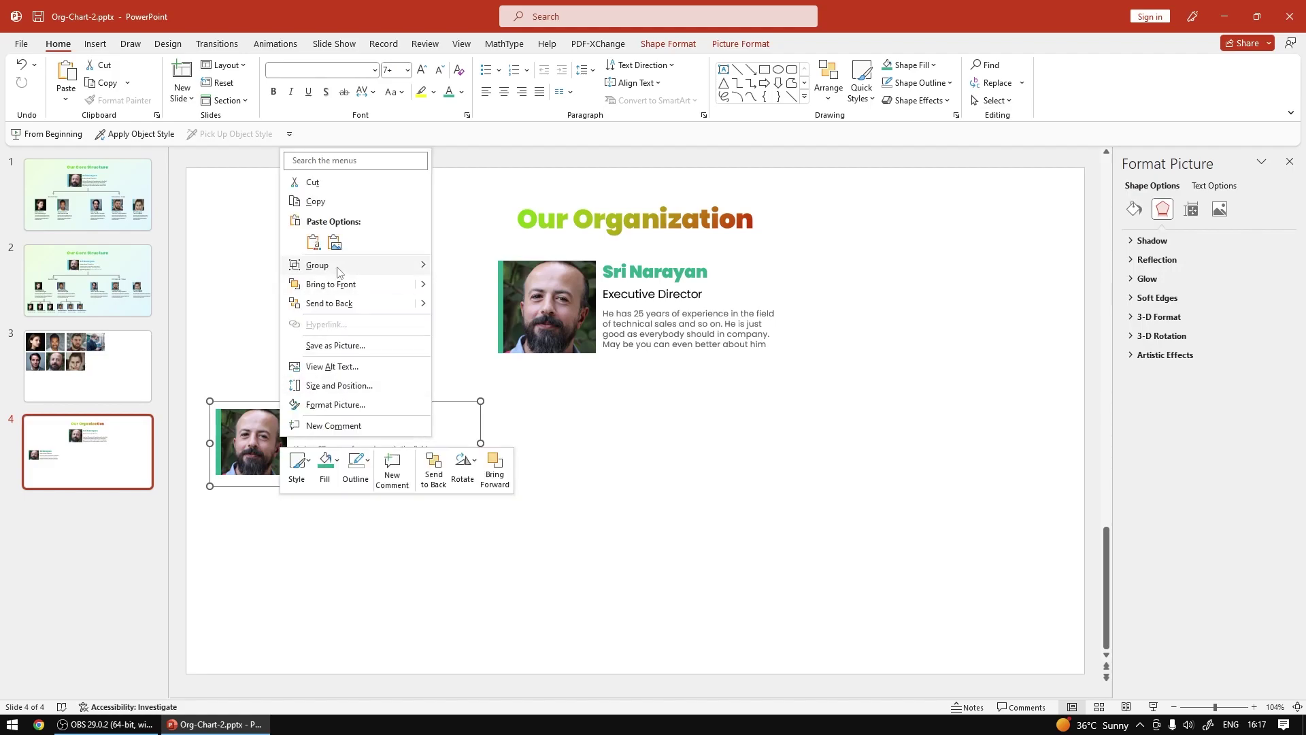
mouse_move(338, 272)
click(462, 303)
click(376, 312)
Replace the man's photo with the woman's portrait copied from slide 3
click(66, 361)
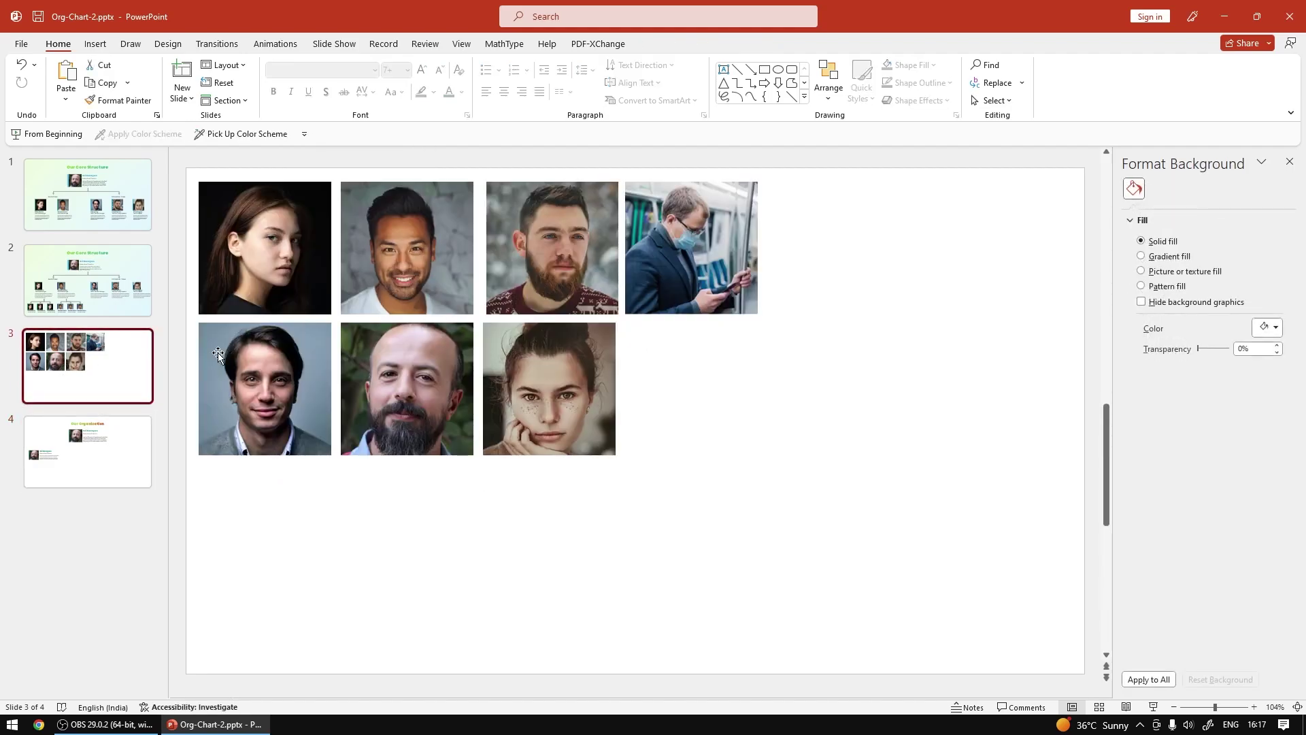
click(300, 283)
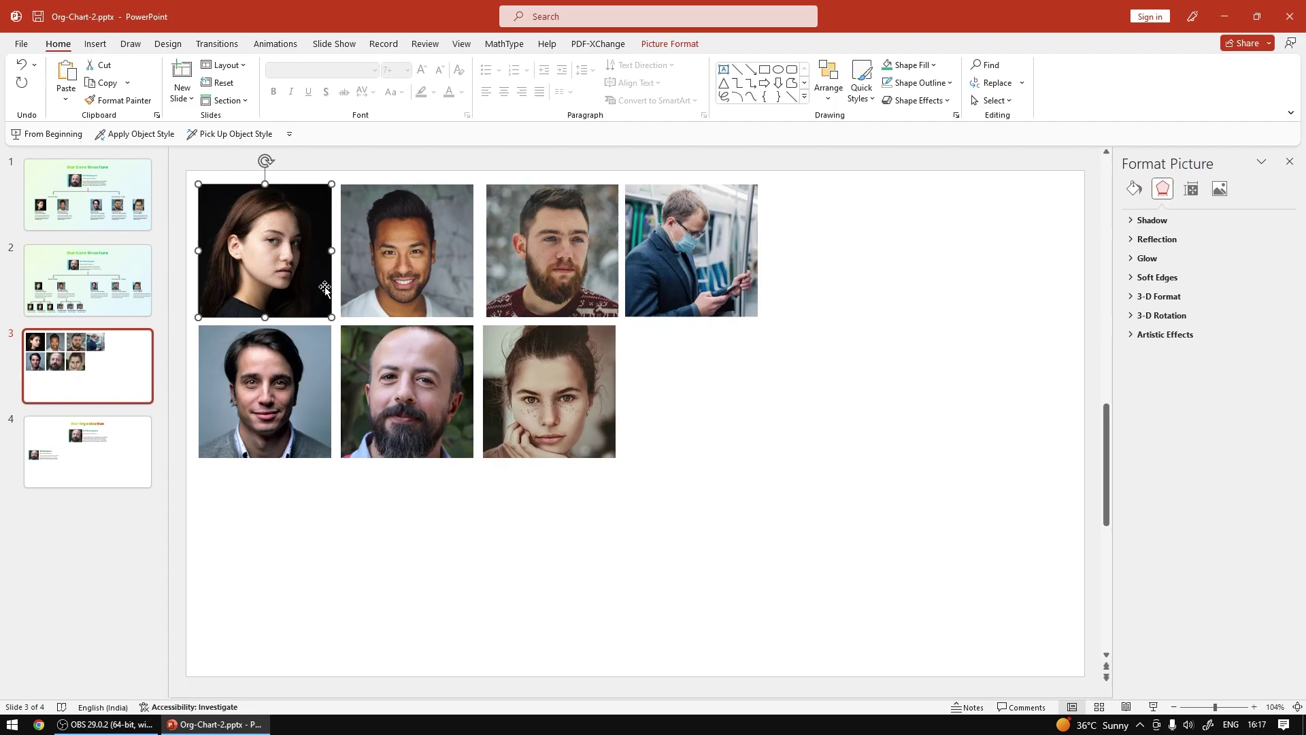
click(87, 451)
click(258, 455)
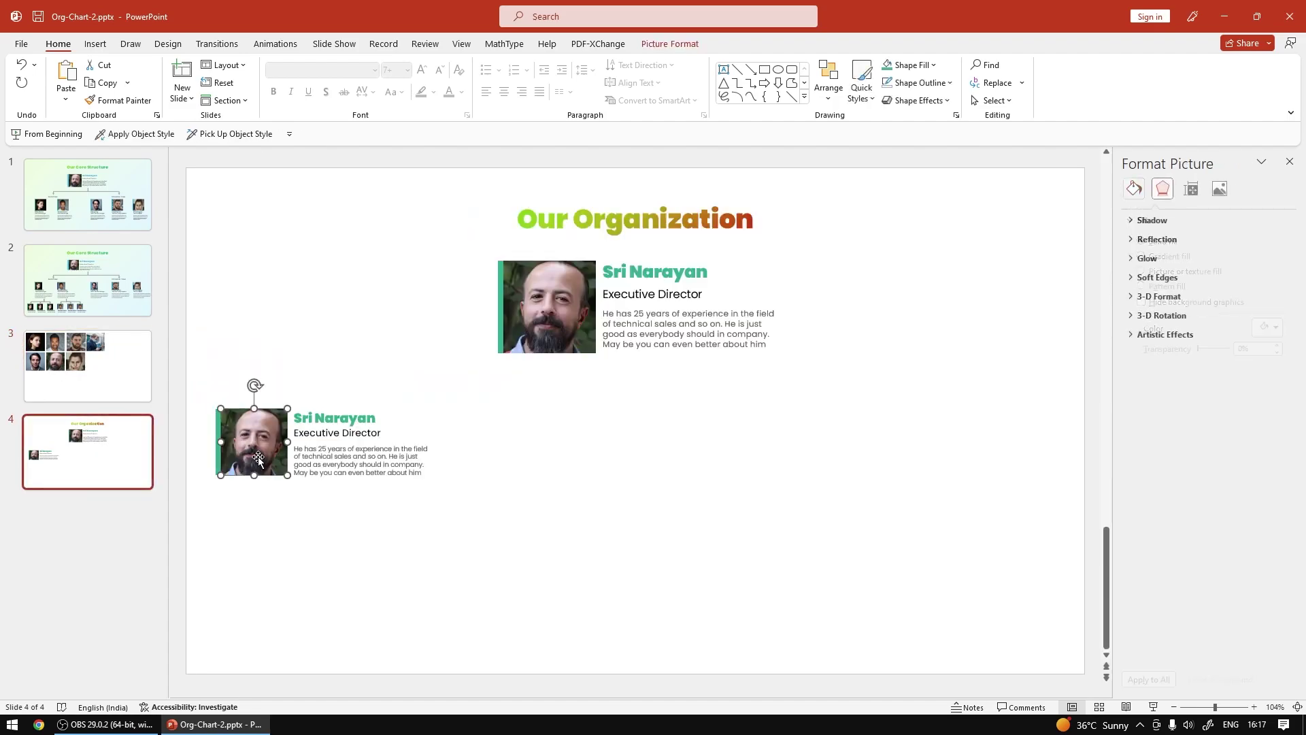
key(Delete)
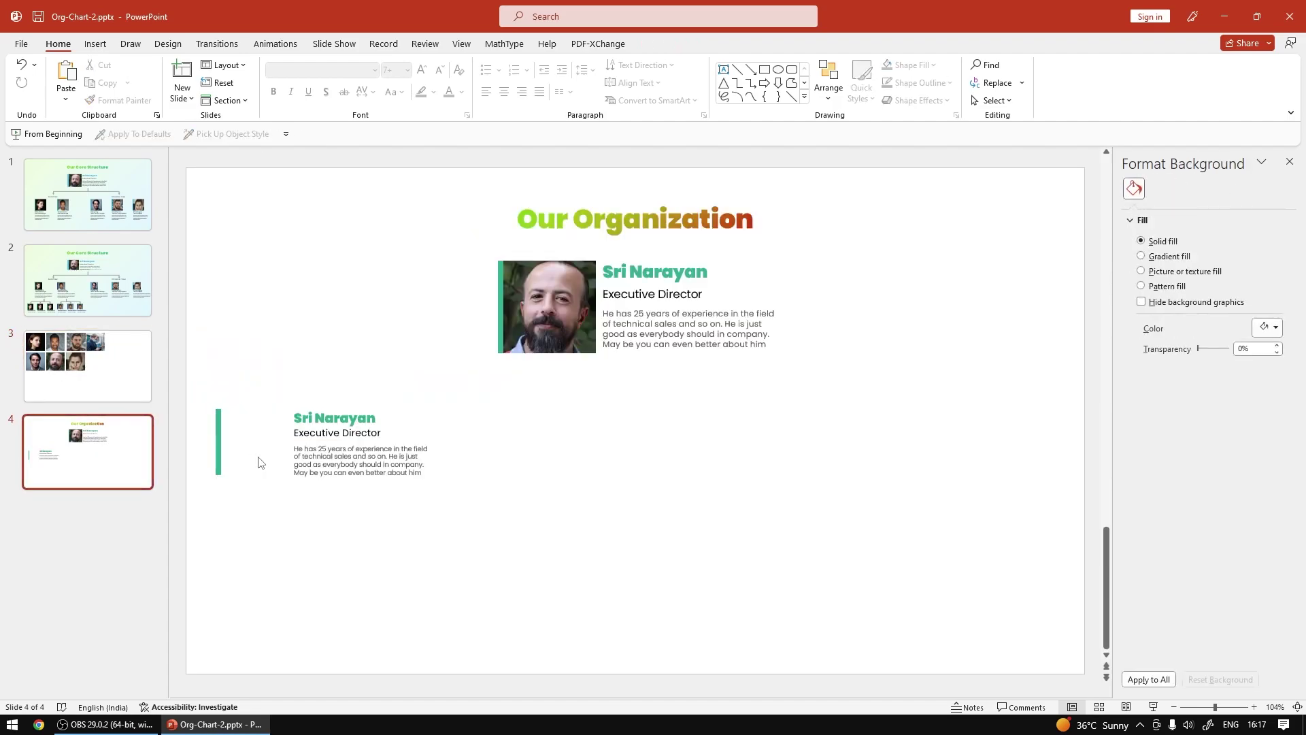
key(ctrl+v)
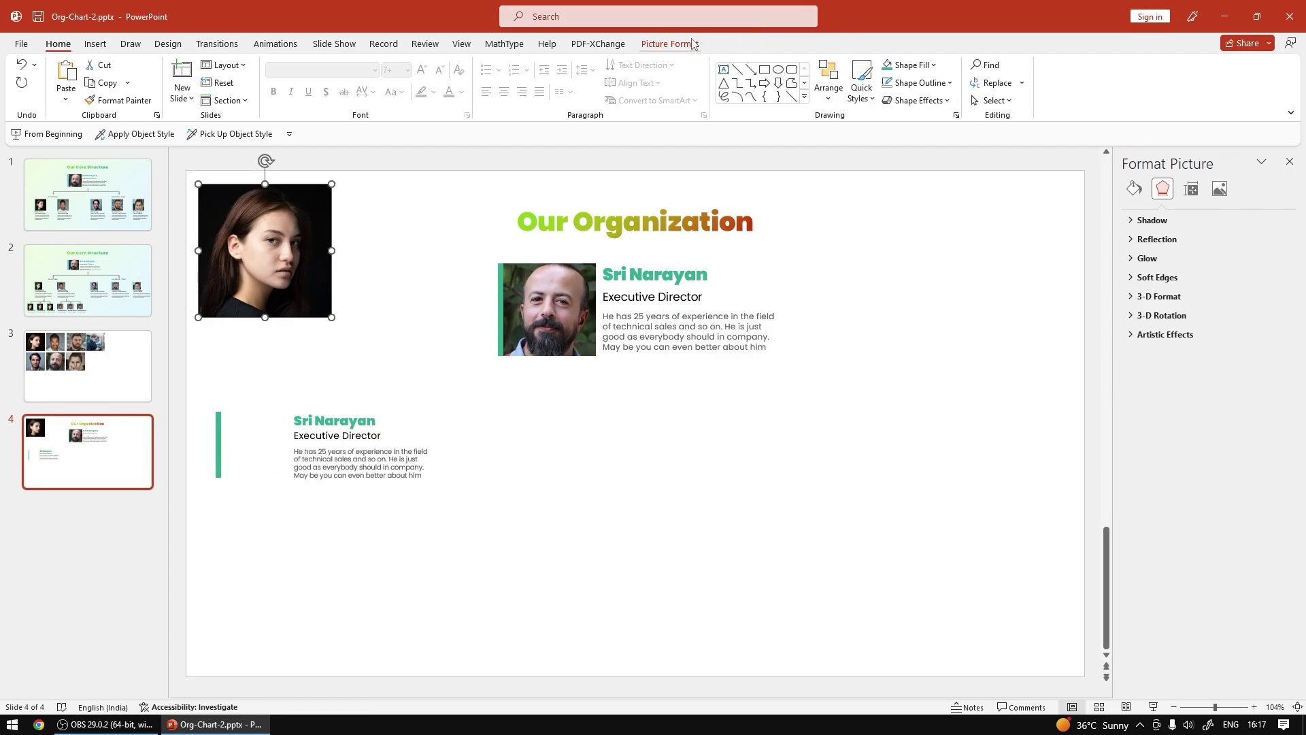
Size the pasted portrait to 2.5 cm high and place it beside the green bar
click(692, 43)
click(1214, 71)
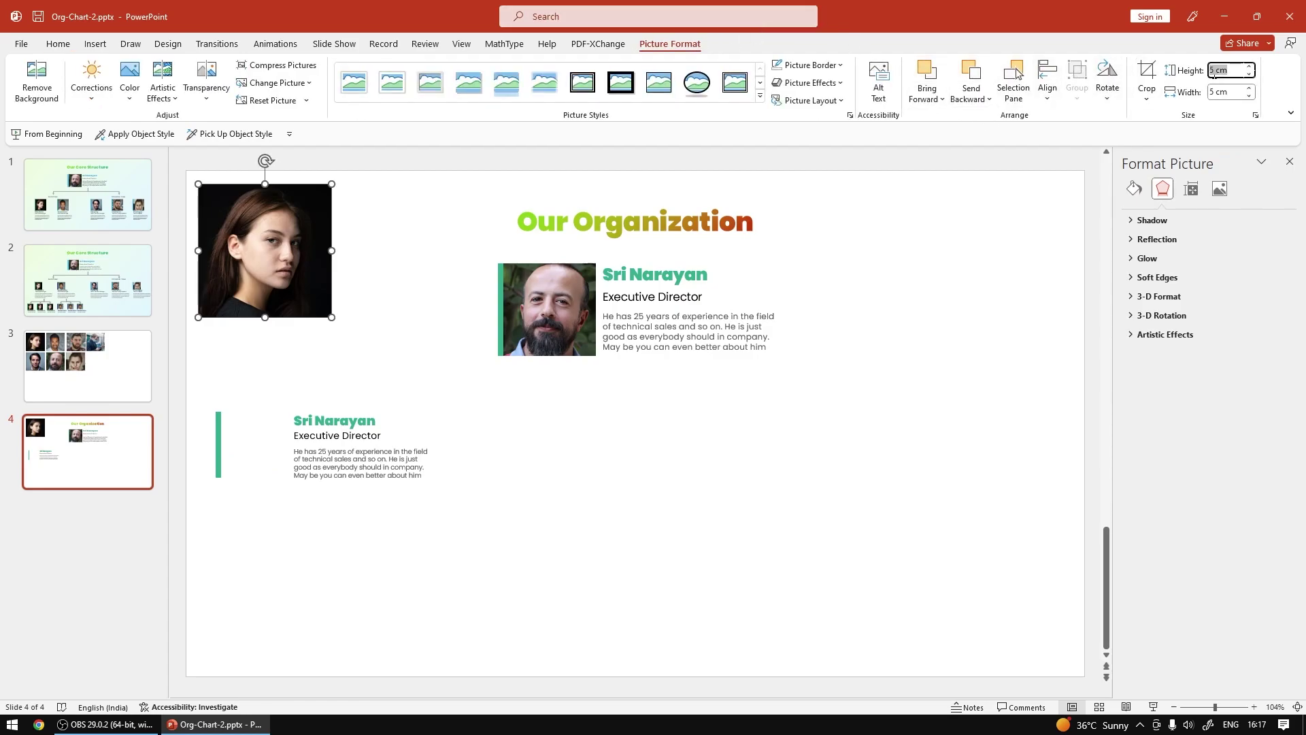
key(Return)
drag(240, 222, 262, 446)
click(215, 469)
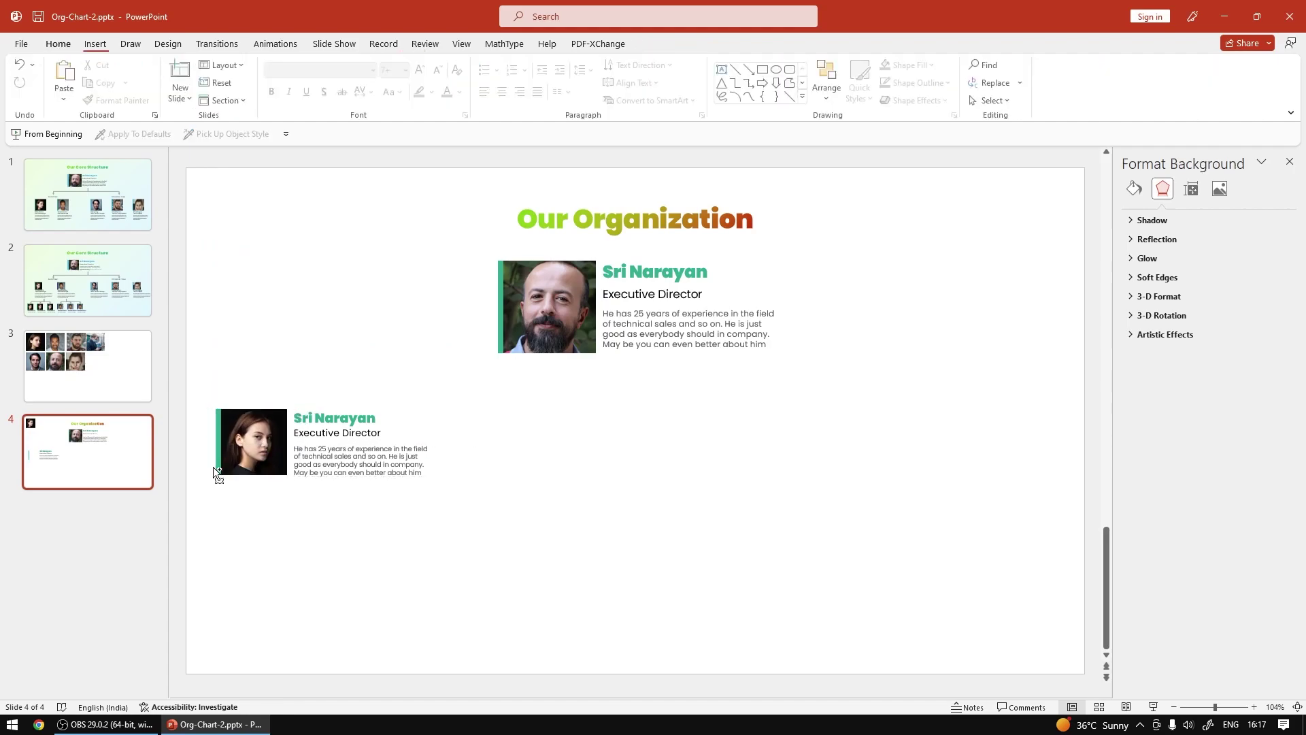
ctrl+scroll(272, 458, down, 4)
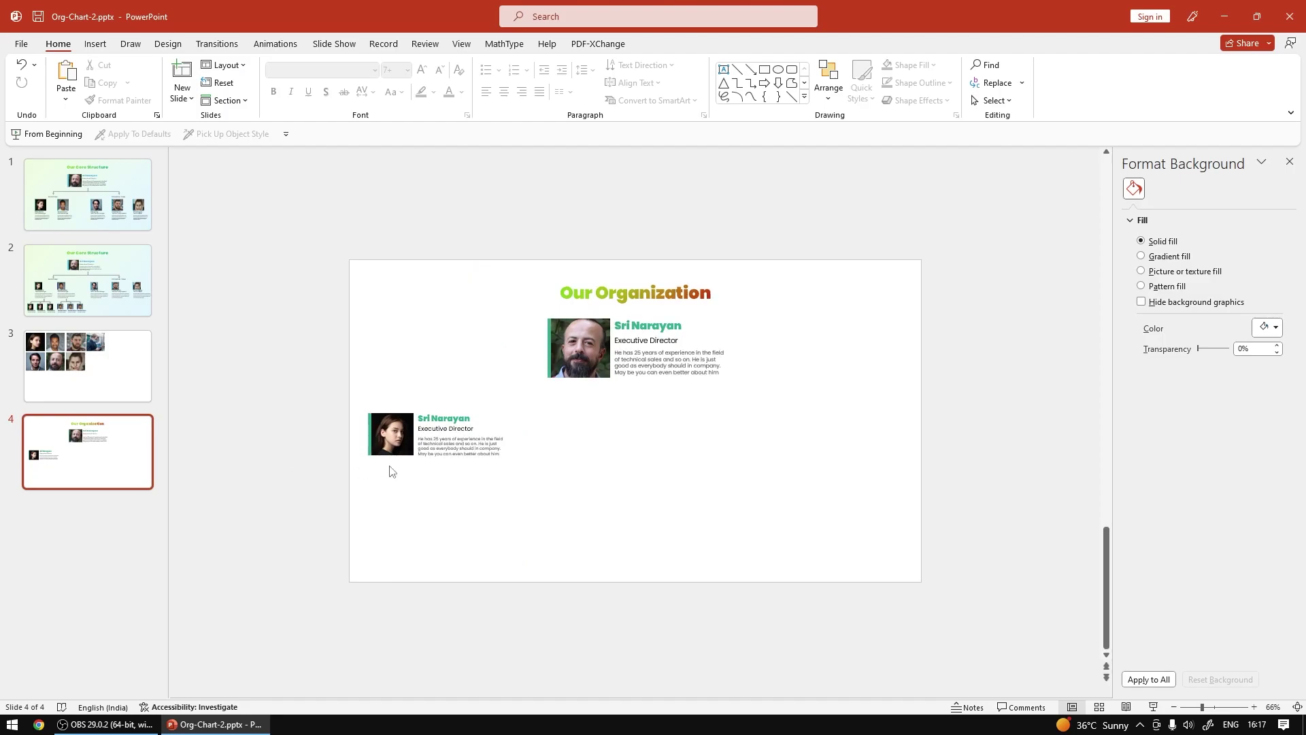
Fill the accent bar beside the portrait with bright green
click(381, 436)
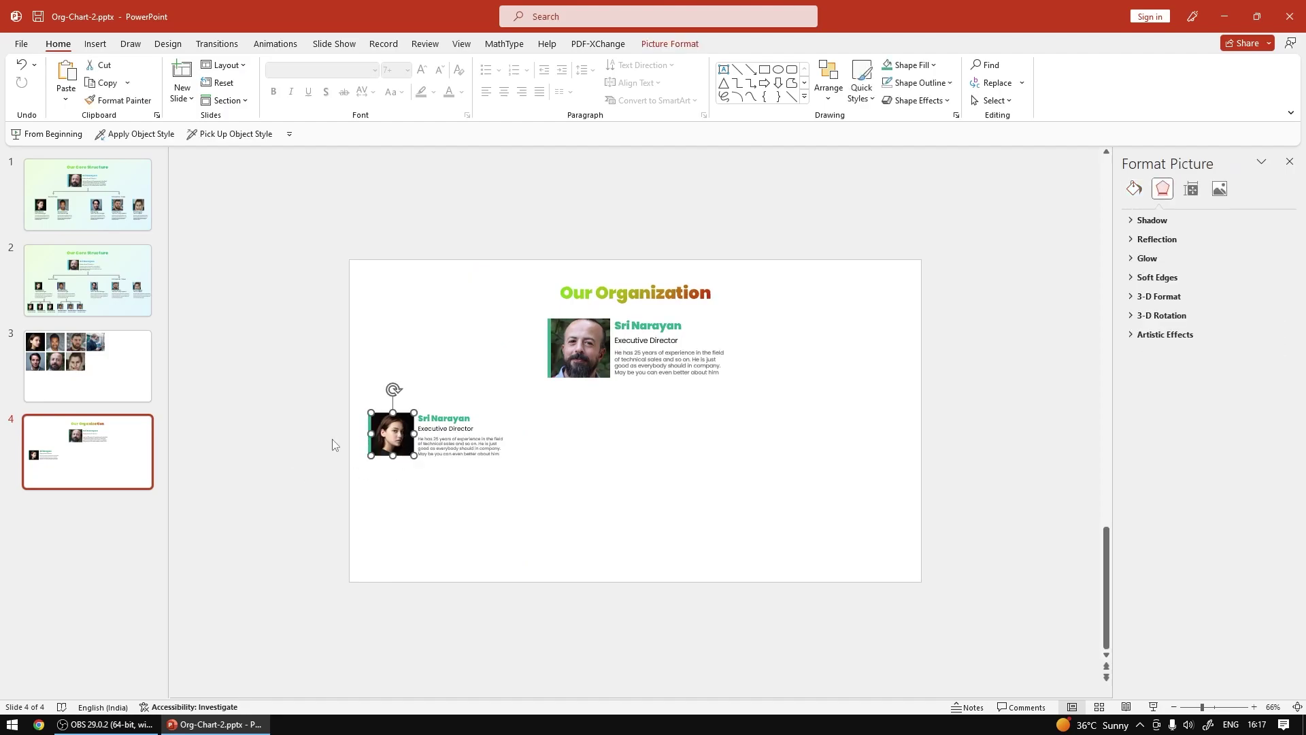
ctrl+scroll(337, 439, up, 10)
click(322, 383)
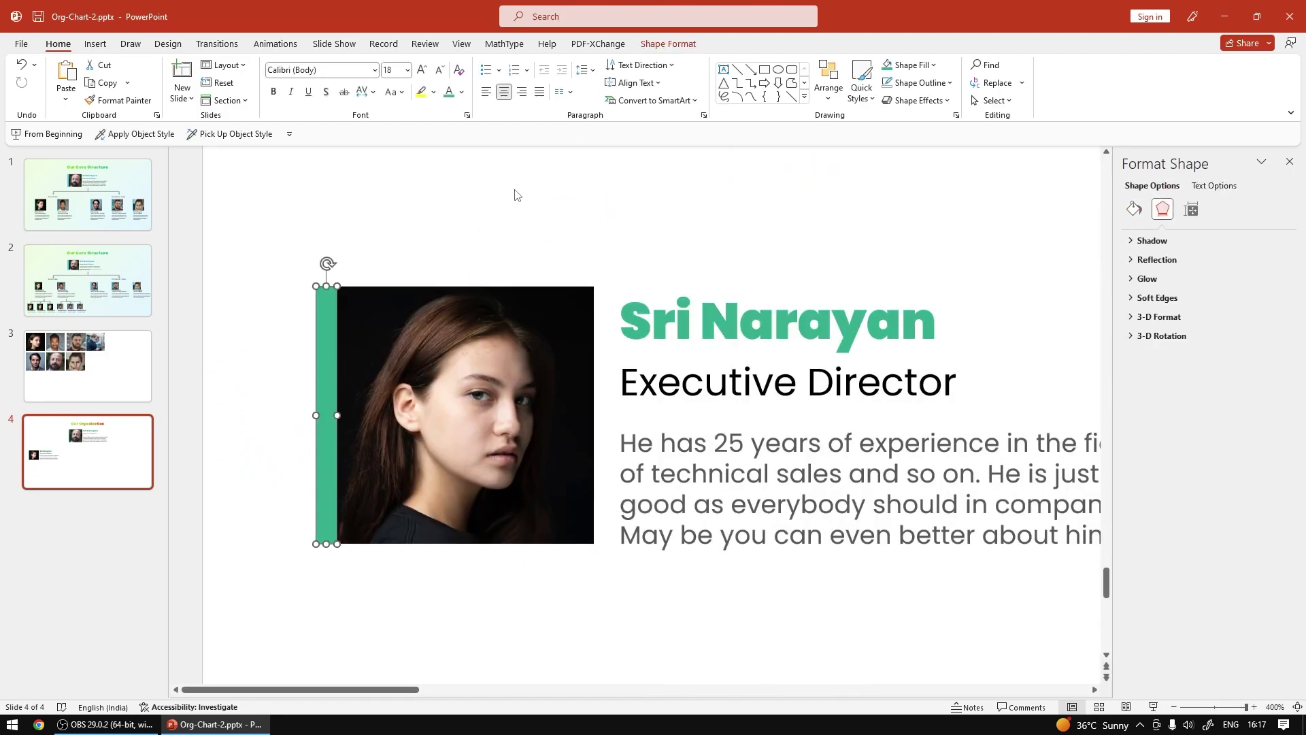
click(462, 91)
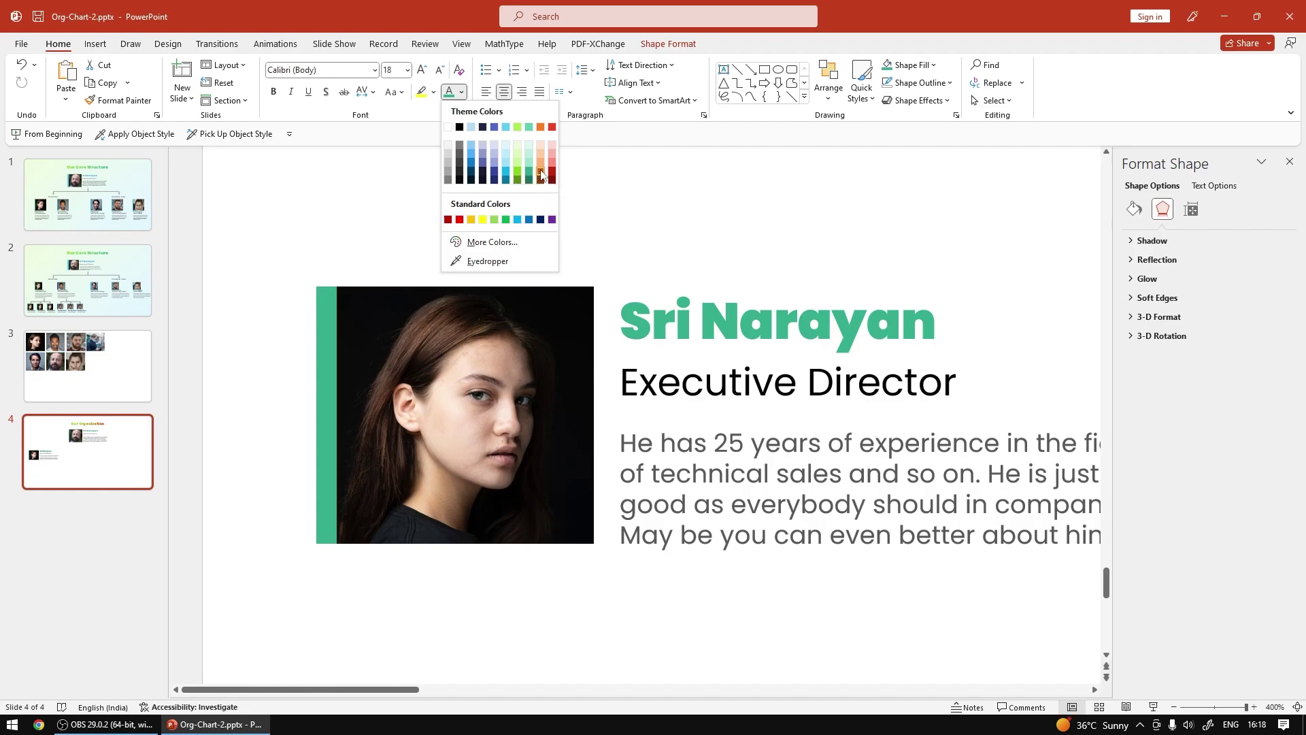
click(917, 68)
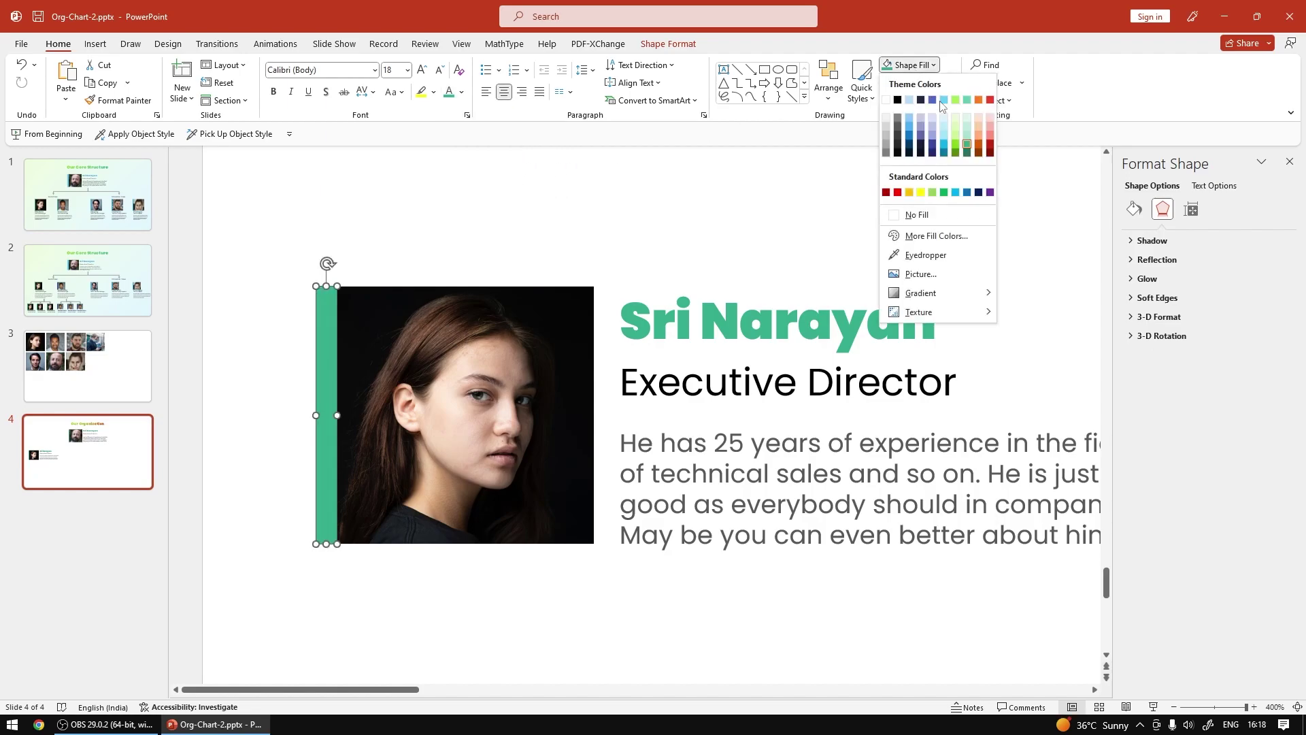
click(957, 149)
Make the Sri Narayan name text the same bright green
click(793, 320)
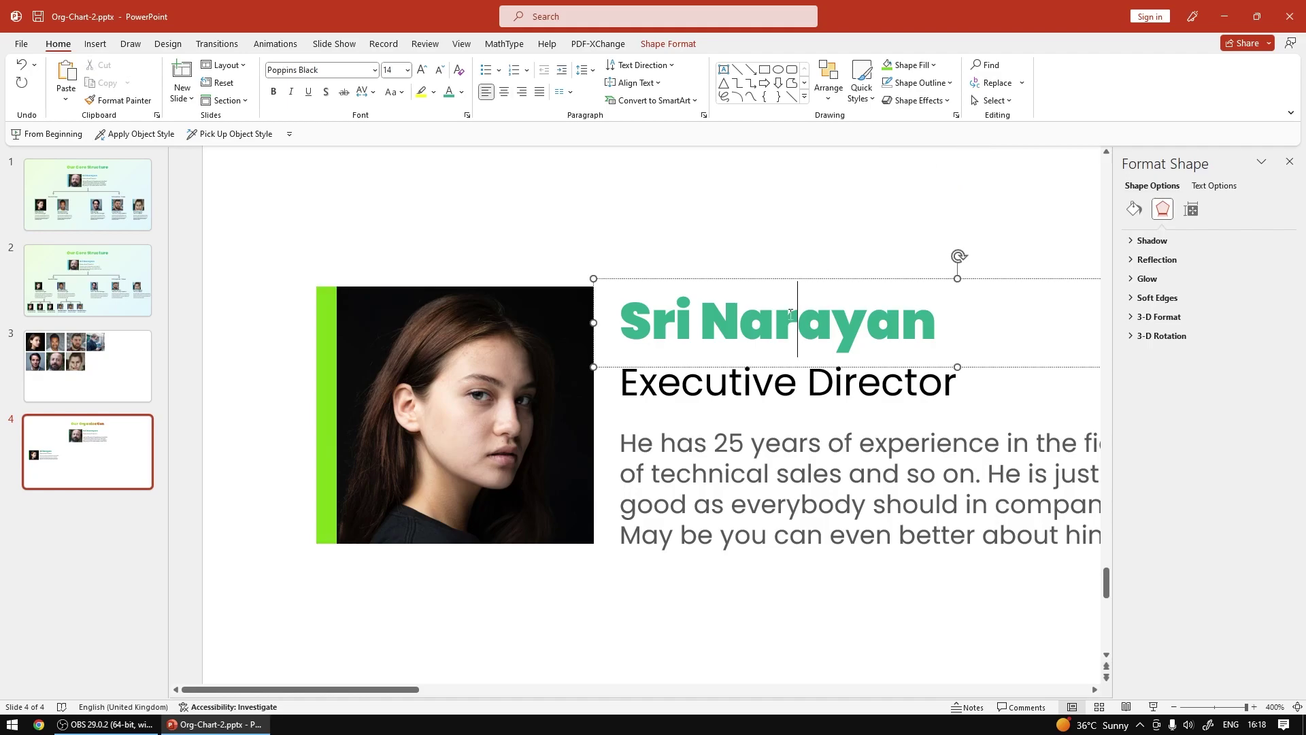
key(ctrl+a)
click(463, 96)
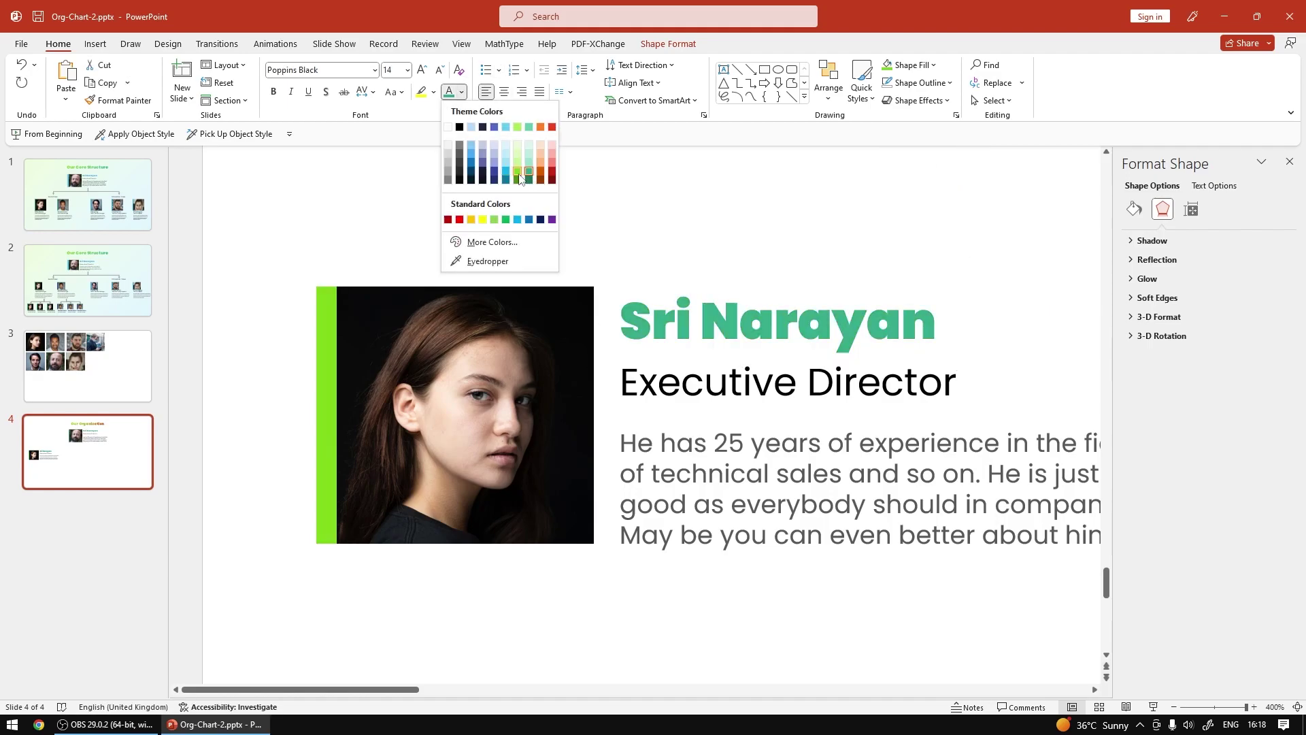
click(452, 225)
click(706, 247)
scroll(706, 246, down, 3)
scroll(706, 246, down, 3)
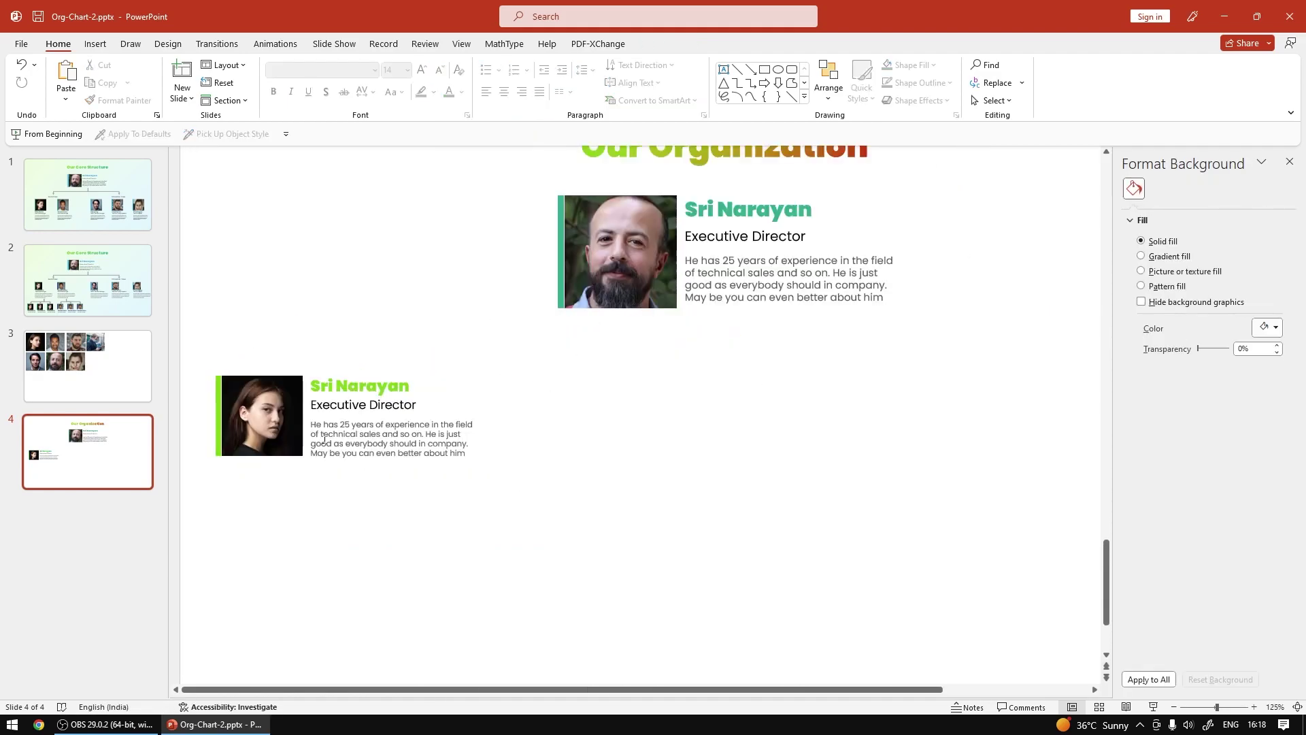
Group the card's photo, bar and text with Ctrl+G and narrow its name box
click(300, 428)
drag(191, 346, 539, 500)
key(ctrl+g)
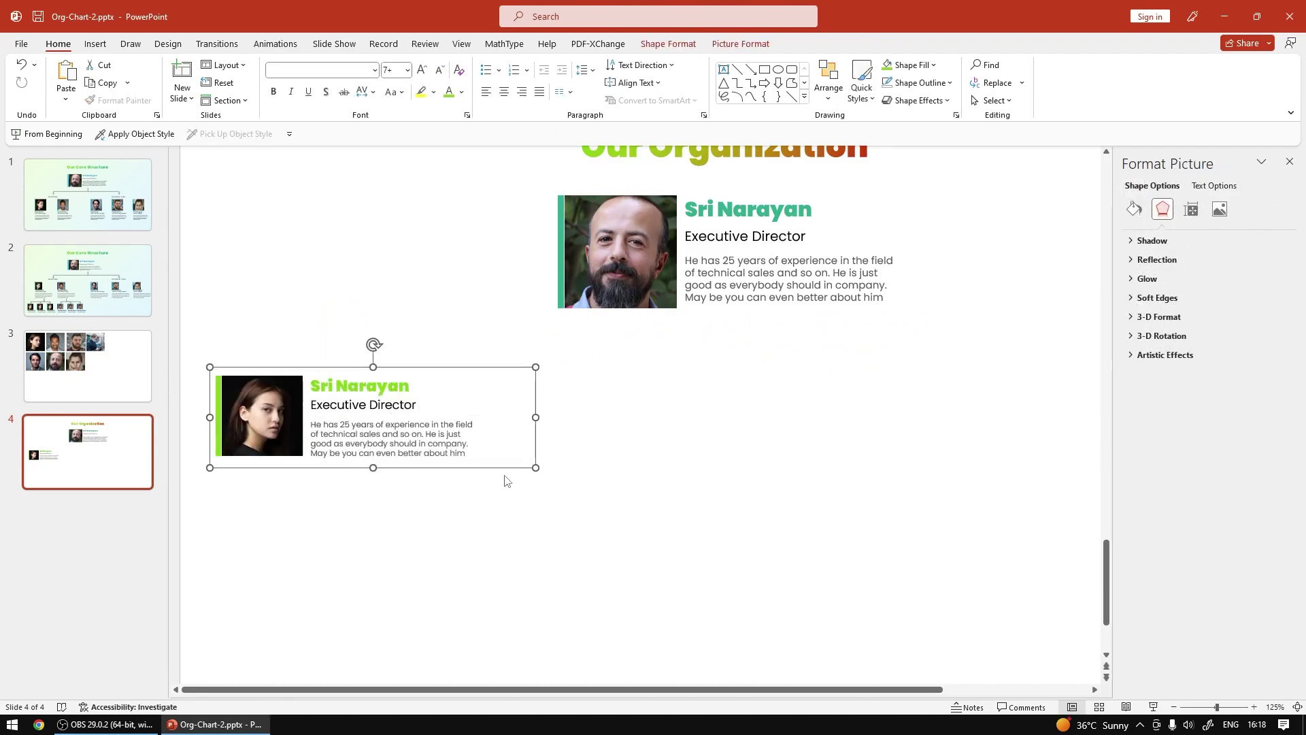
click(517, 391)
drag(534, 386, 483, 408)
click(393, 404)
click(587, 459)
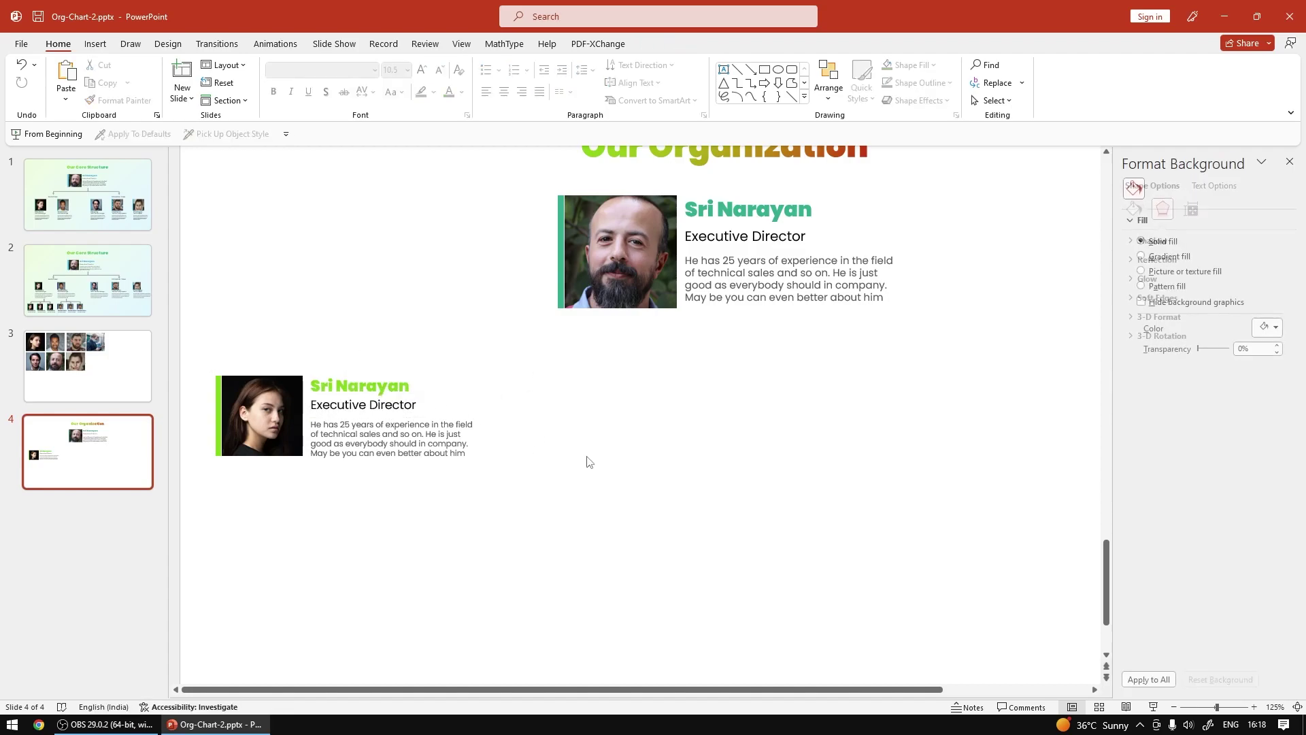
Duplicate the grouped profile card beside itself to form a three-card row
click(276, 453)
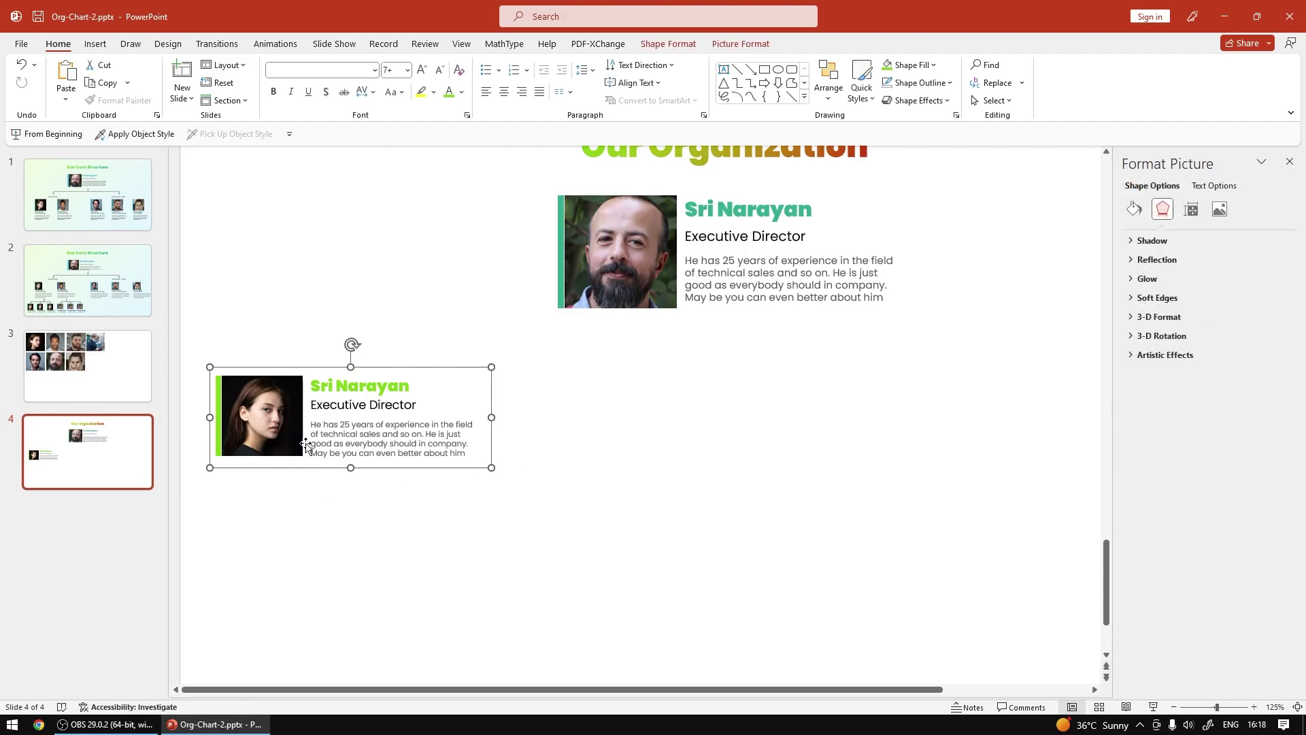
drag(291, 454, 687, 447)
scroll(545, 454, down, 5)
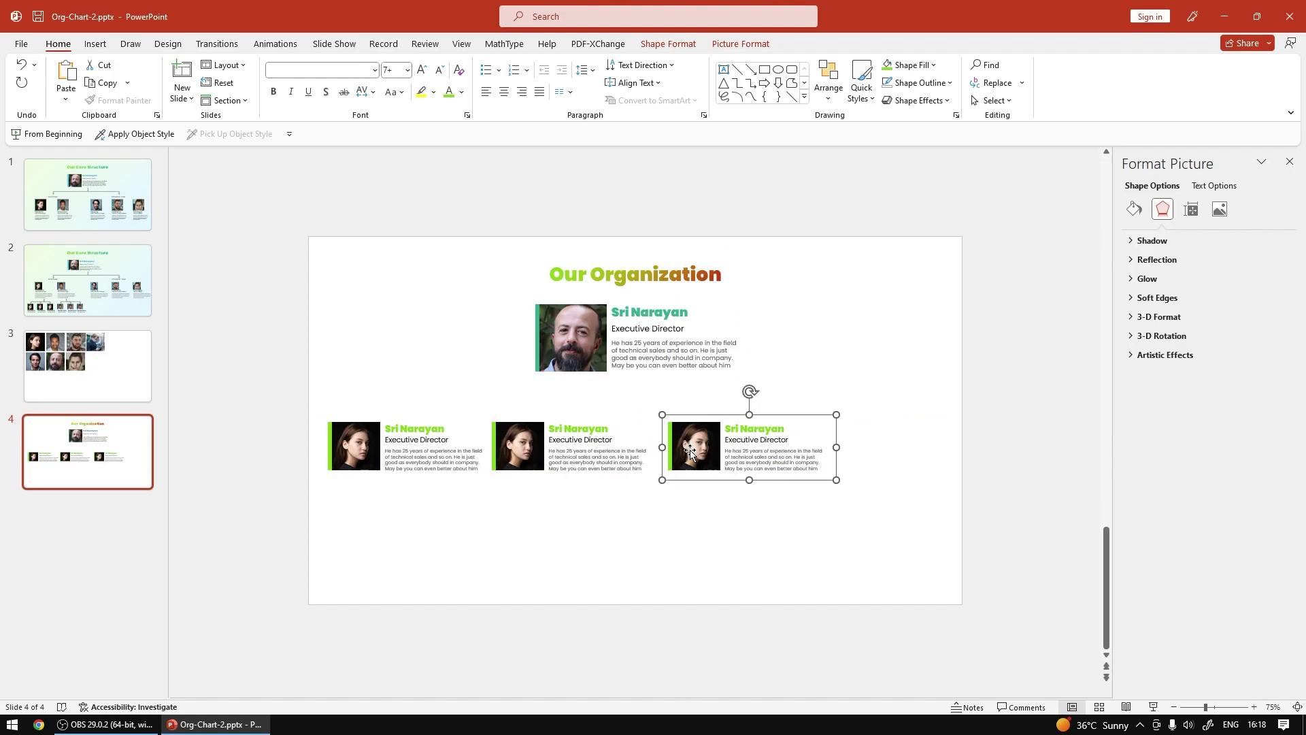
scroll(741, 476, up, 3)
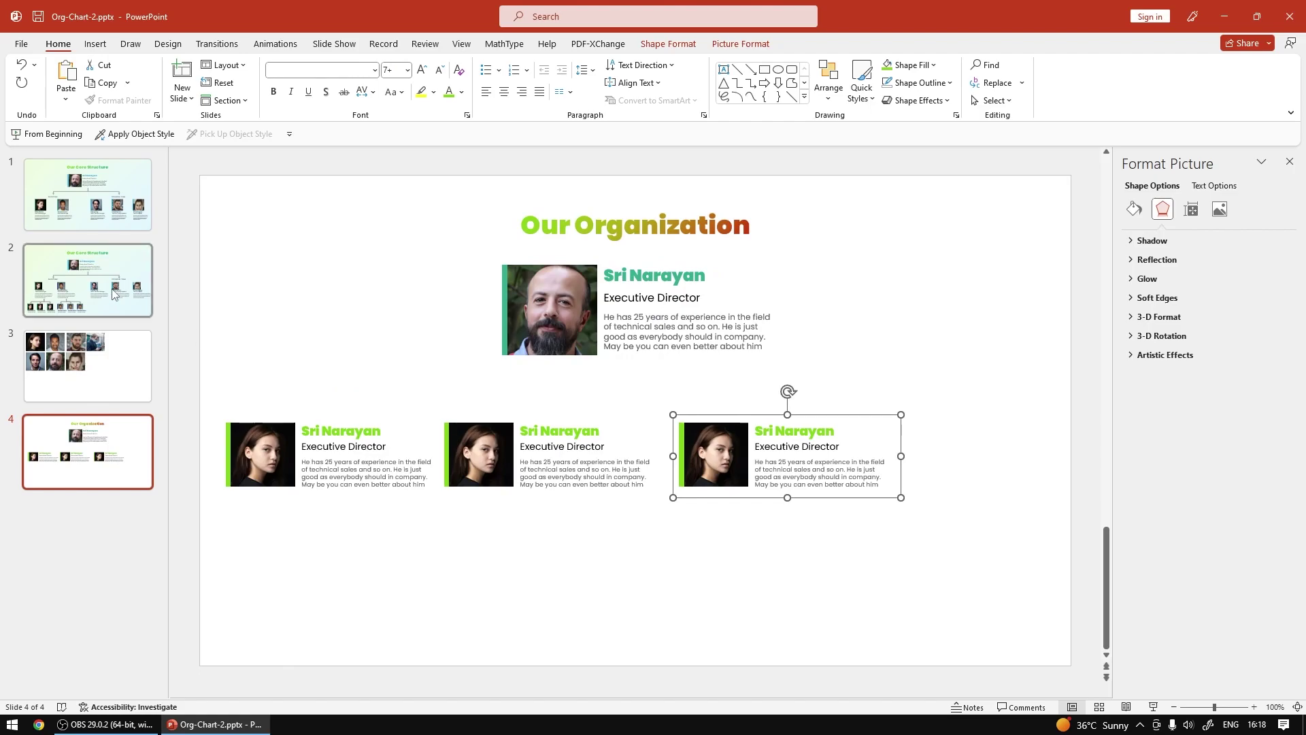
Move the first card's name, title and description below its photo to make it vertical
click(87, 197)
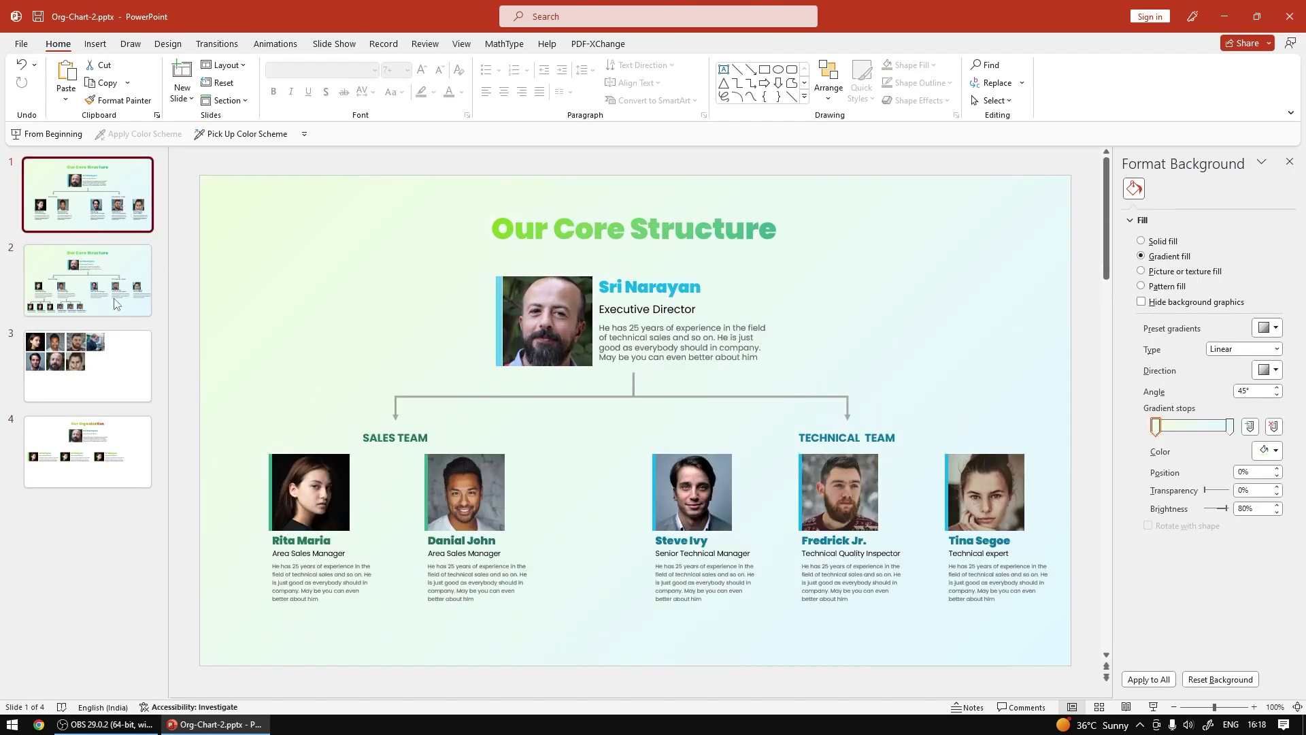
click(115, 304)
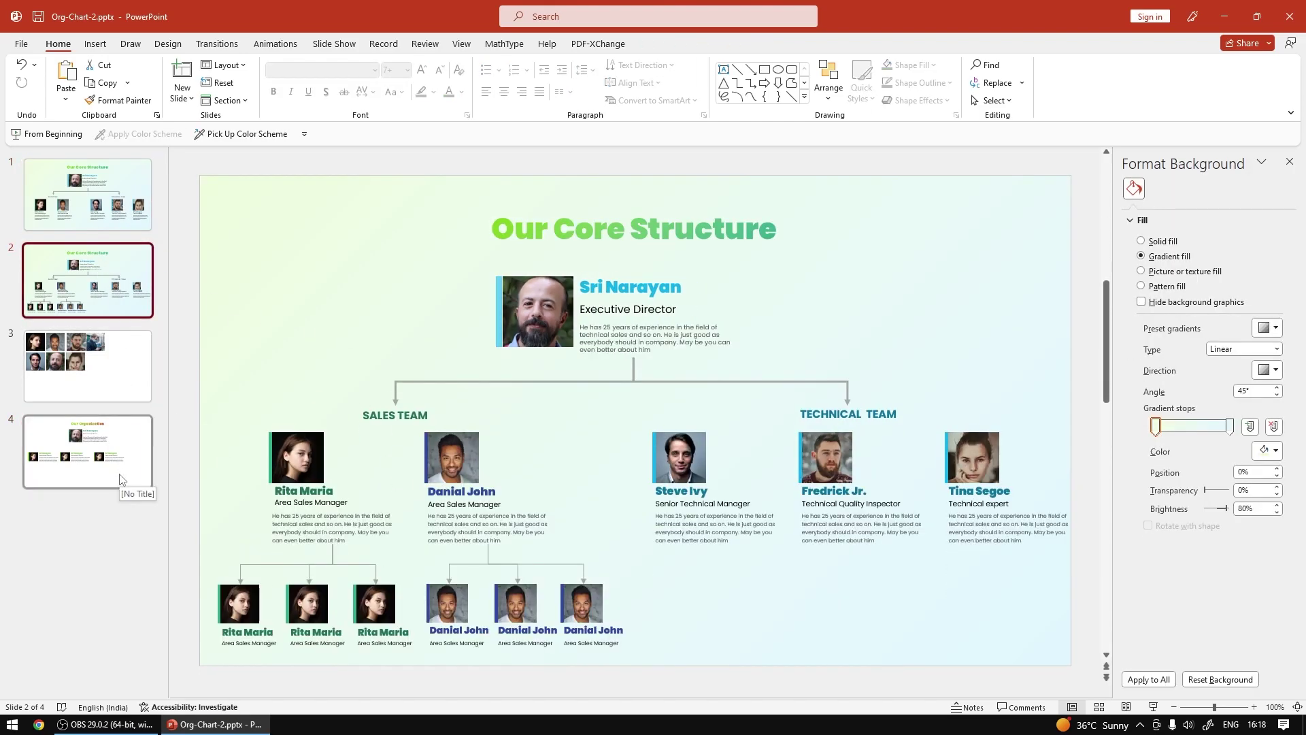
click(121, 478)
click(329, 450)
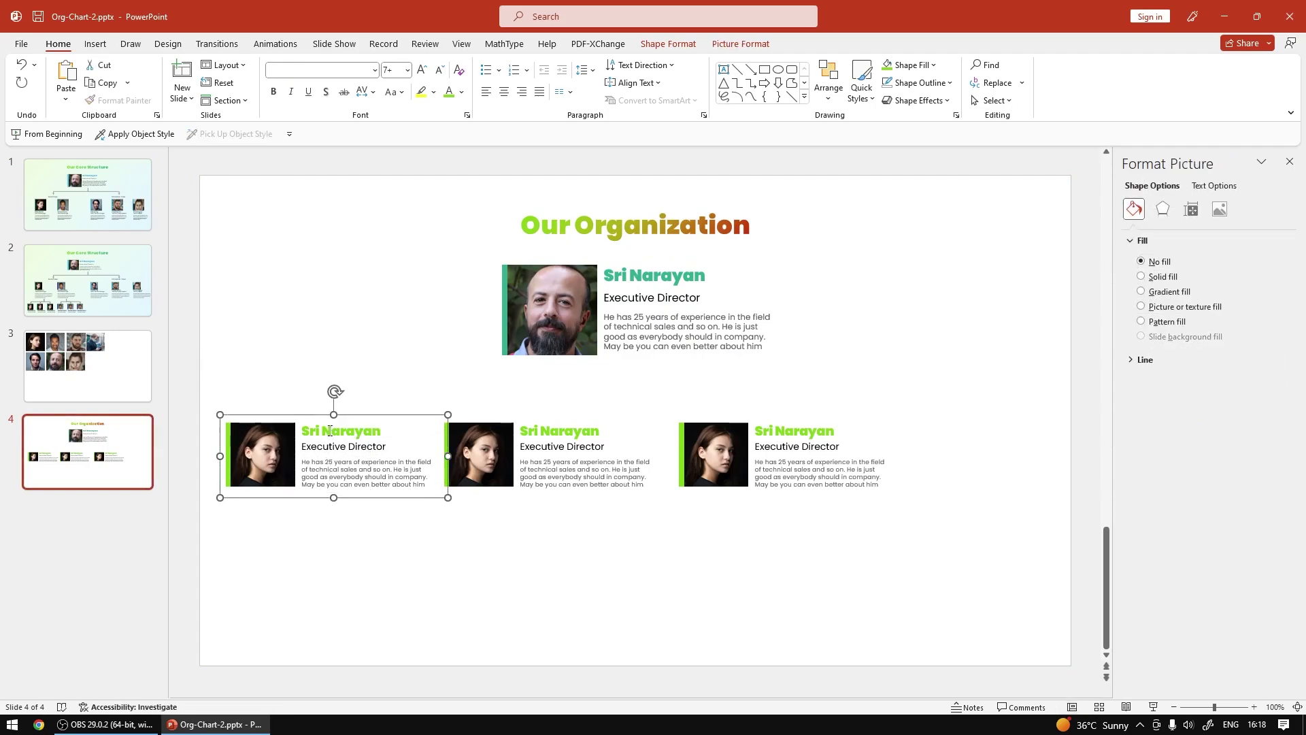
click(330, 430)
shift+click(325, 447)
shift+click(322, 472)
drag(324, 459, 254, 522)
Delete the middle and right cards and try duplicating the vertical card
click(474, 463)
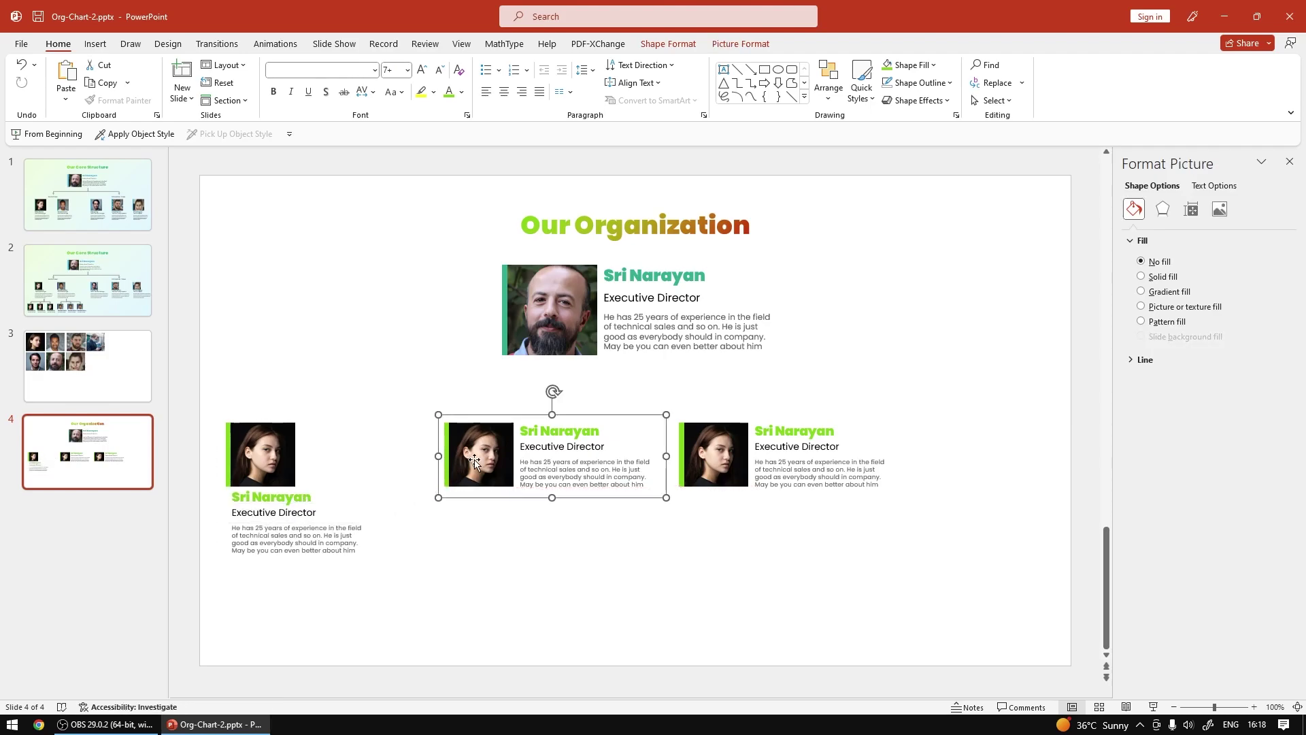
shift+click(683, 461)
key(Delete)
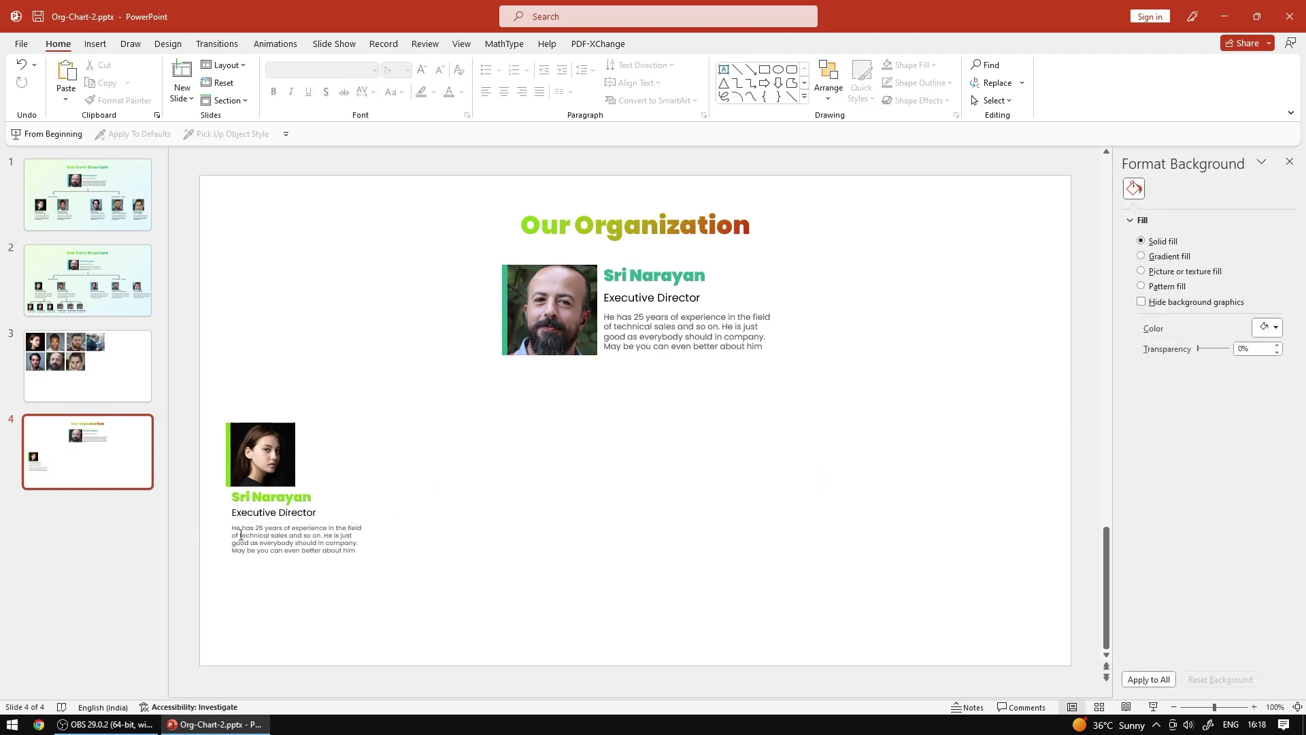
click(240, 535)
drag(310, 415, 782, 429)
key(ctrl+z)
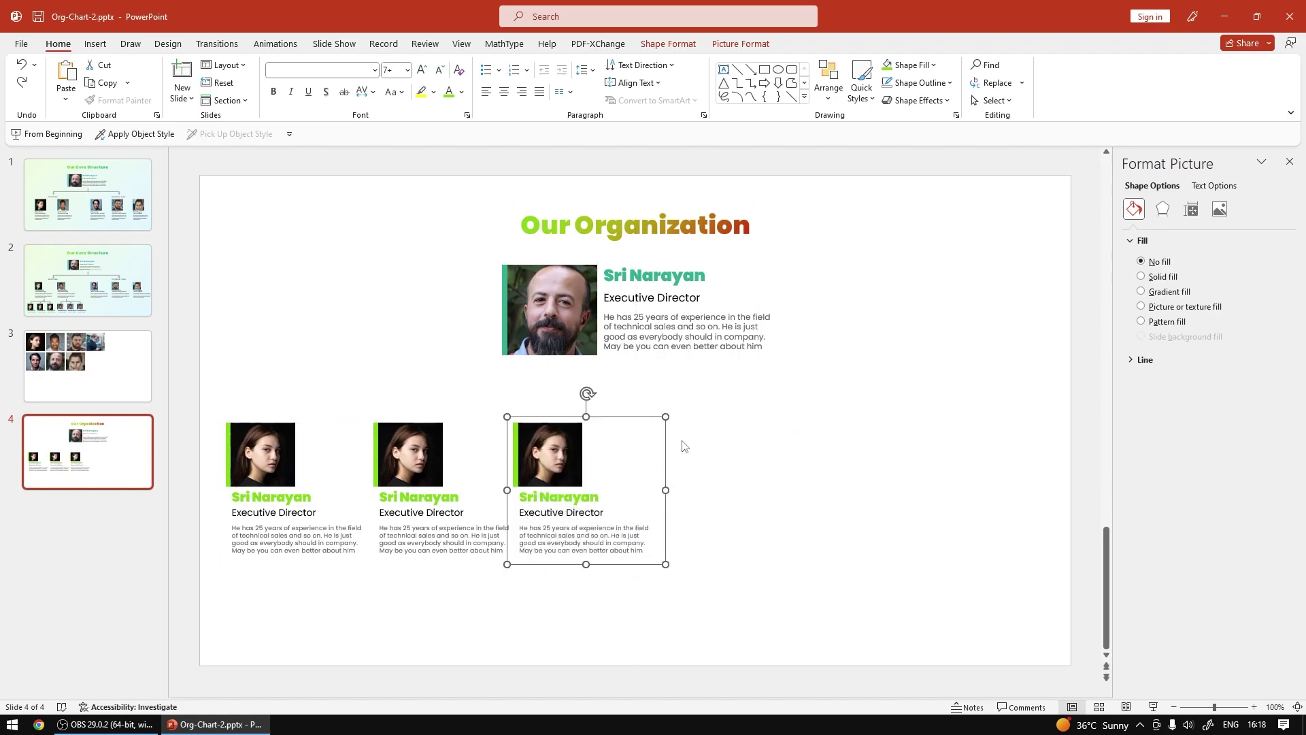
Copy the three vertical cards to the right to make six, then narrow the first
click(683, 446)
drag(583, 500, 204, 637)
drag(263, 474, 680, 484)
click(632, 592)
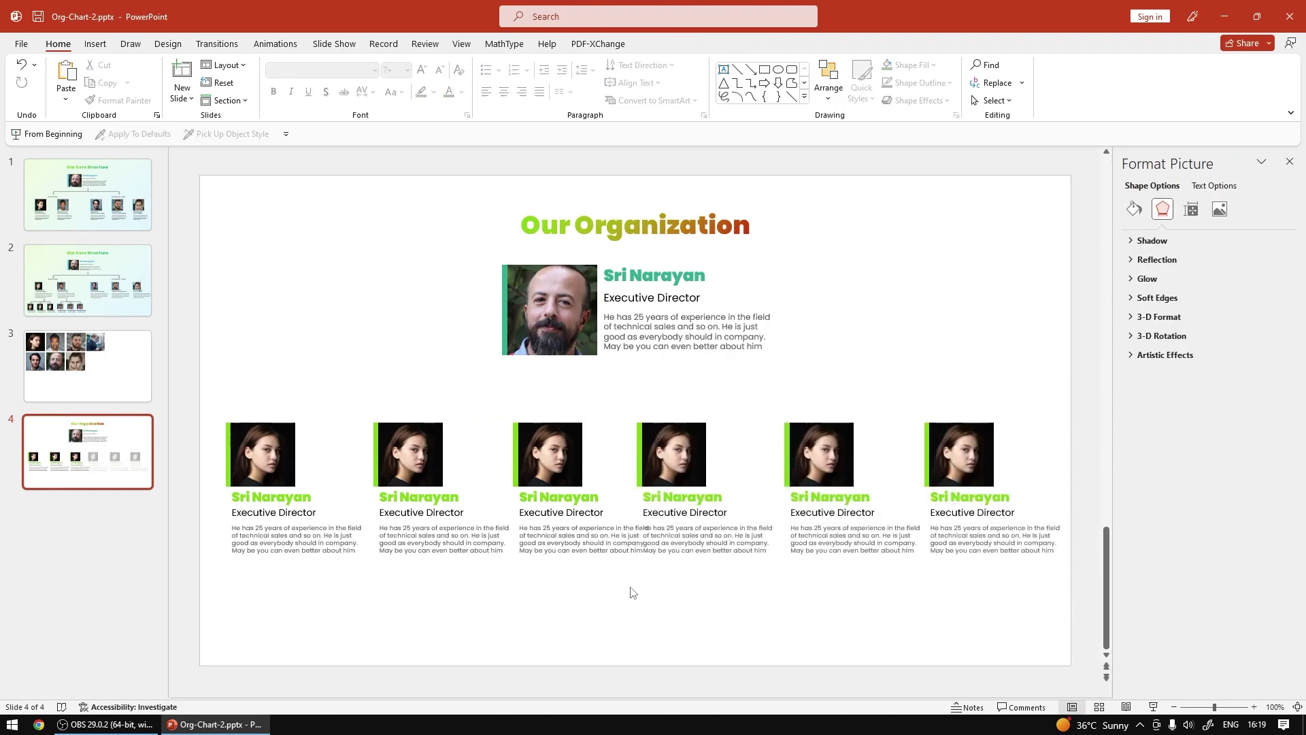
click(303, 544)
drag(378, 491, 350, 495)
Delete every card except the first one
key(ctrl+z)
click(439, 486)
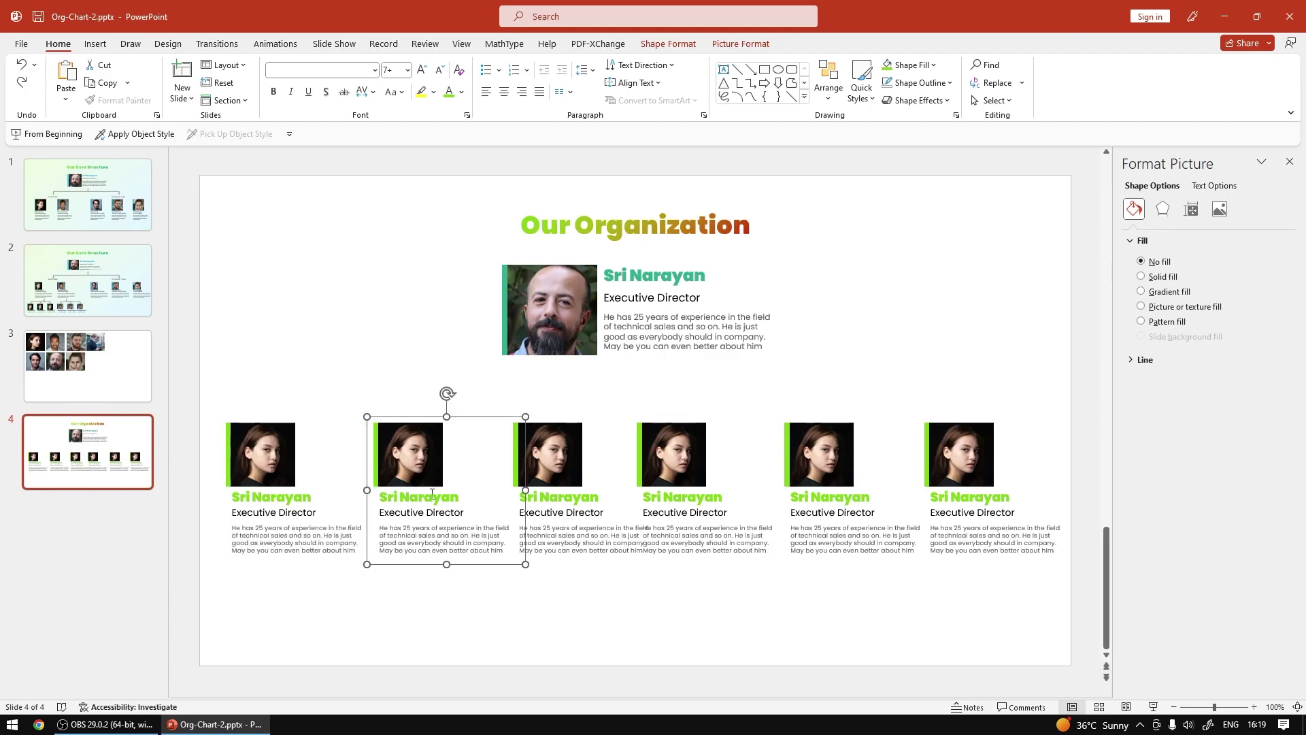
shift+click(554, 515)
shift+click(778, 531)
shift+click(821, 529)
shift+click(959, 534)
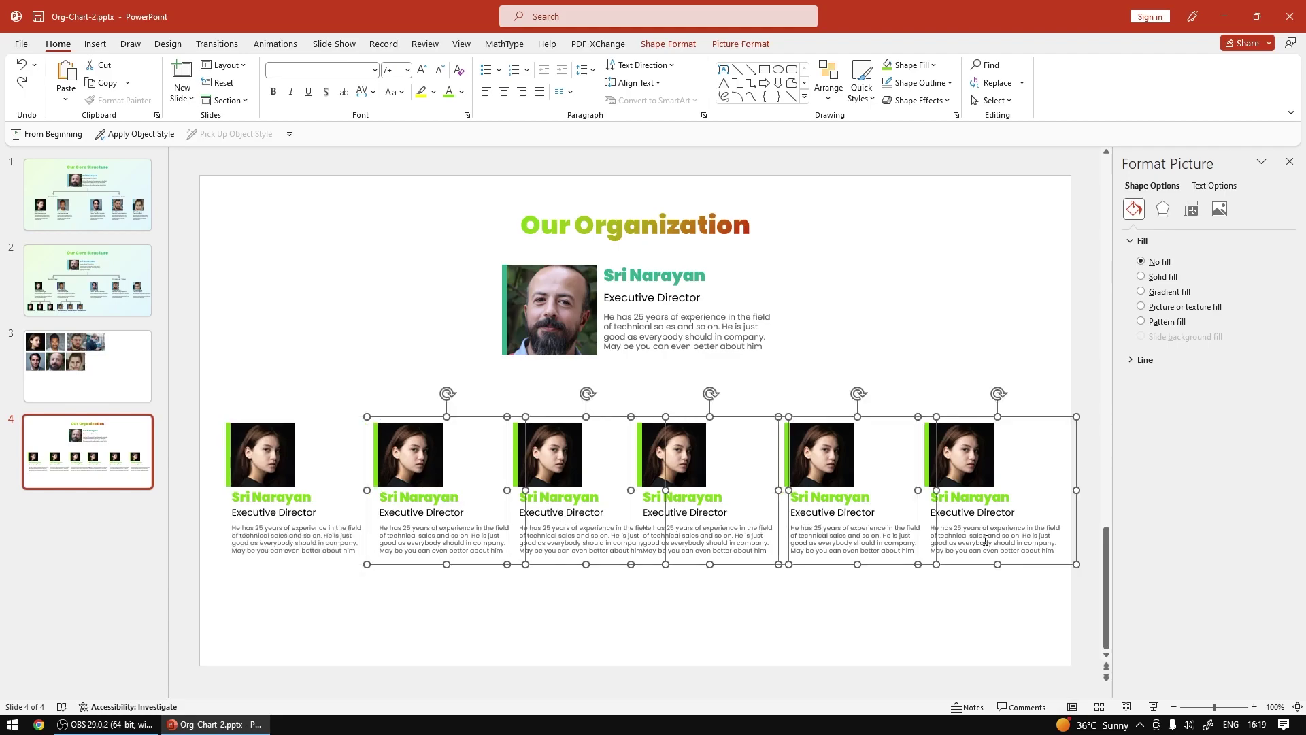
key(Delete)
Narrow the remaining card's description and Executive Director boxes so the text wraps tighter
click(376, 540)
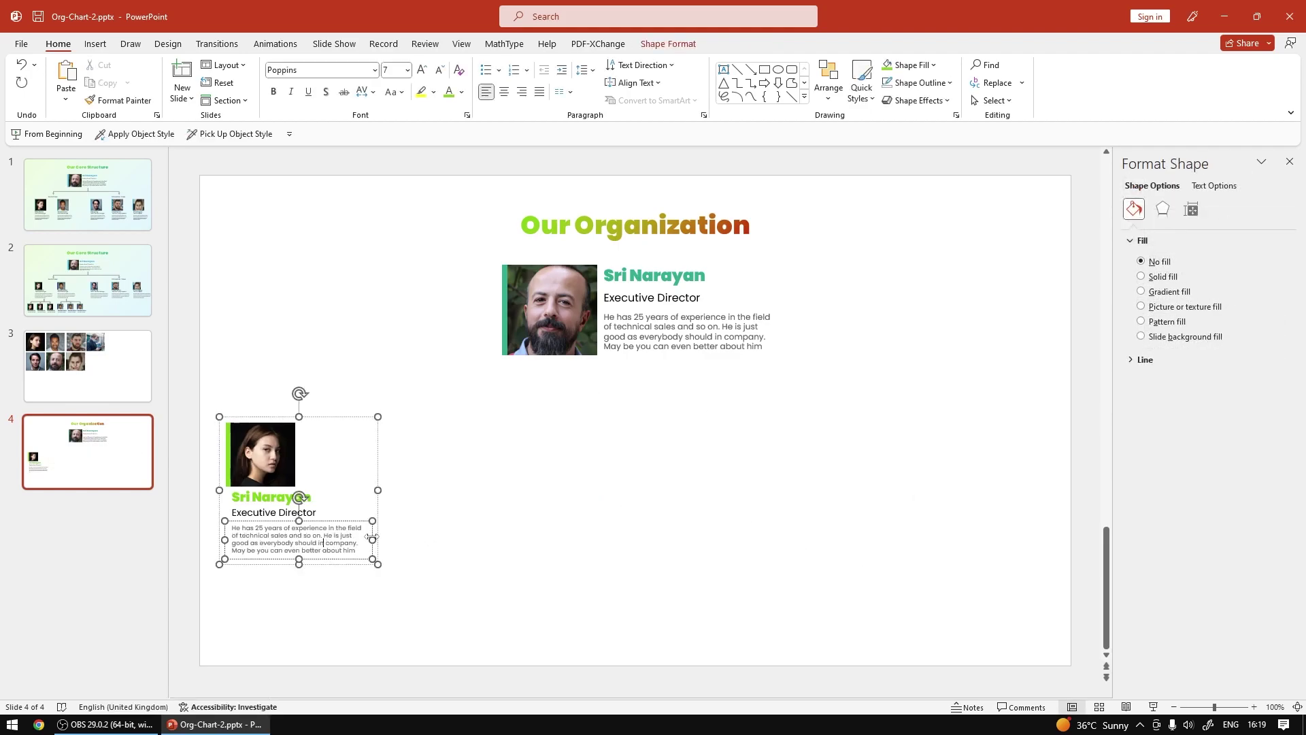
drag(377, 539, 351, 540)
click(335, 475)
click(373, 544)
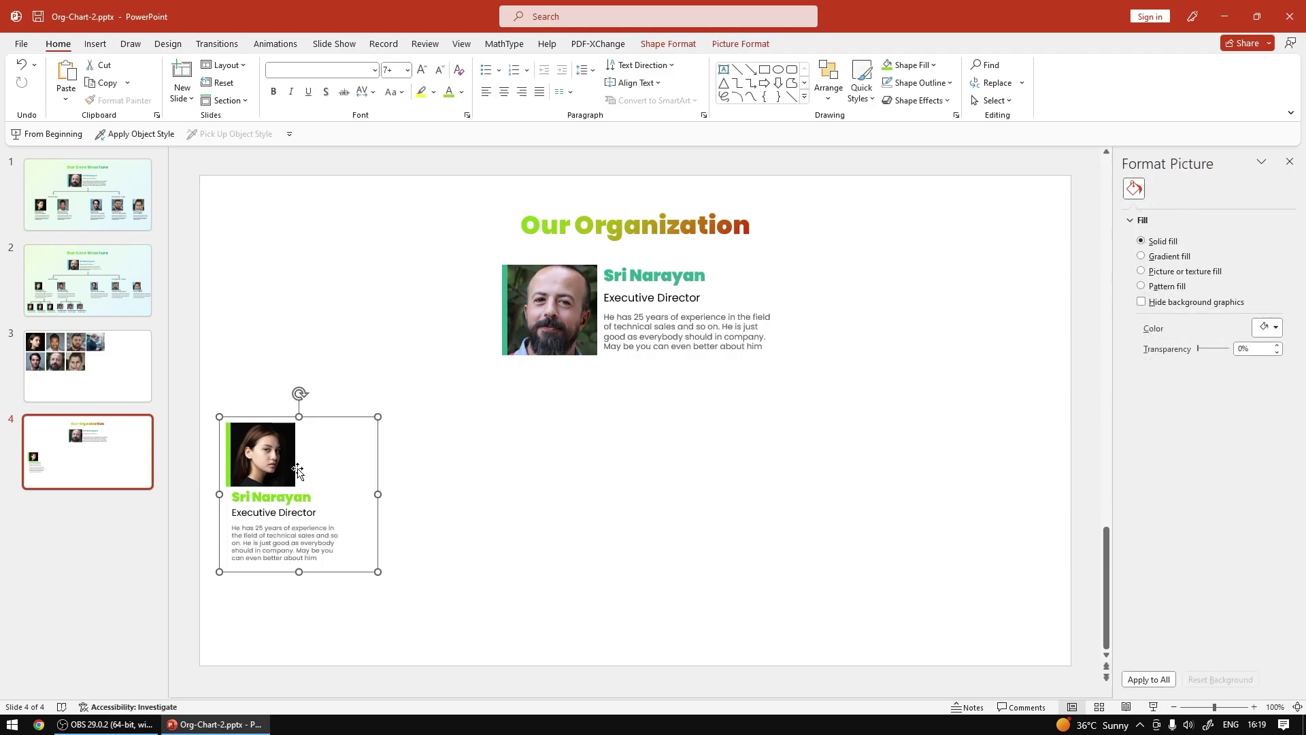
click(371, 496)
click(350, 499)
click(350, 498)
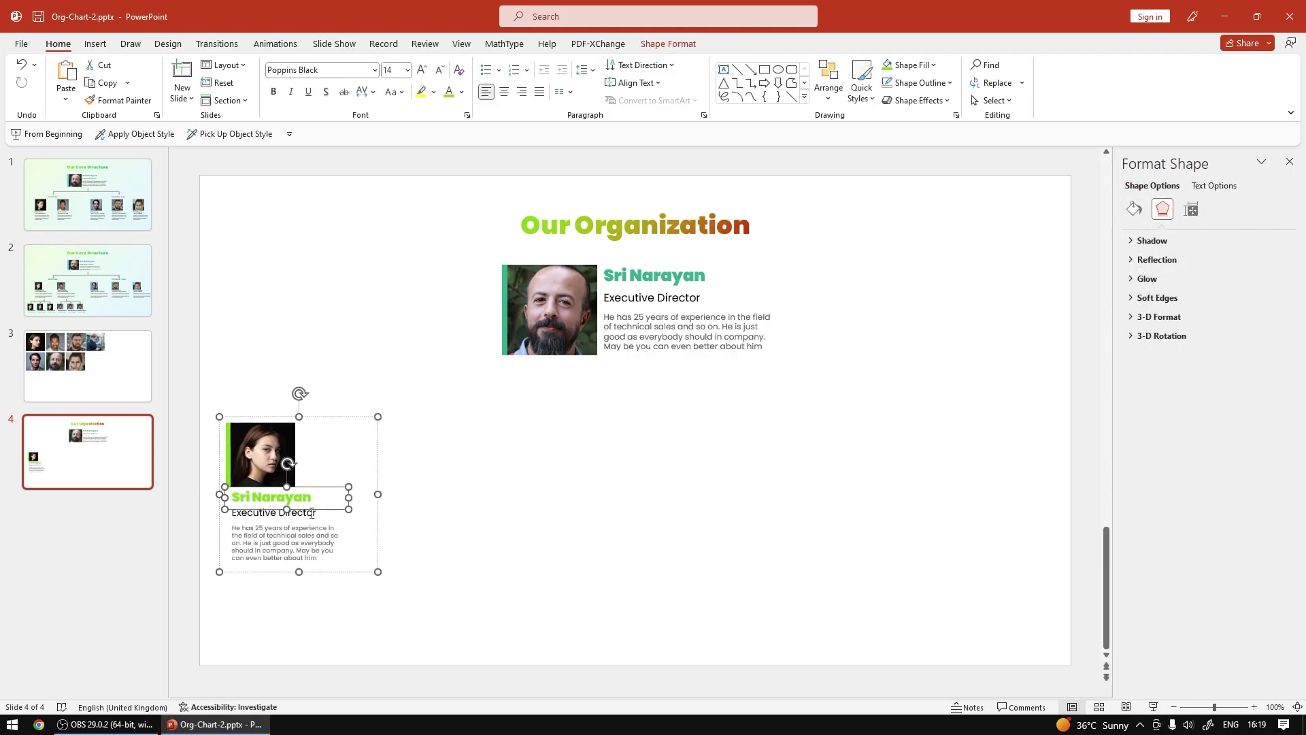
click(369, 515)
drag(370, 514, 349, 517)
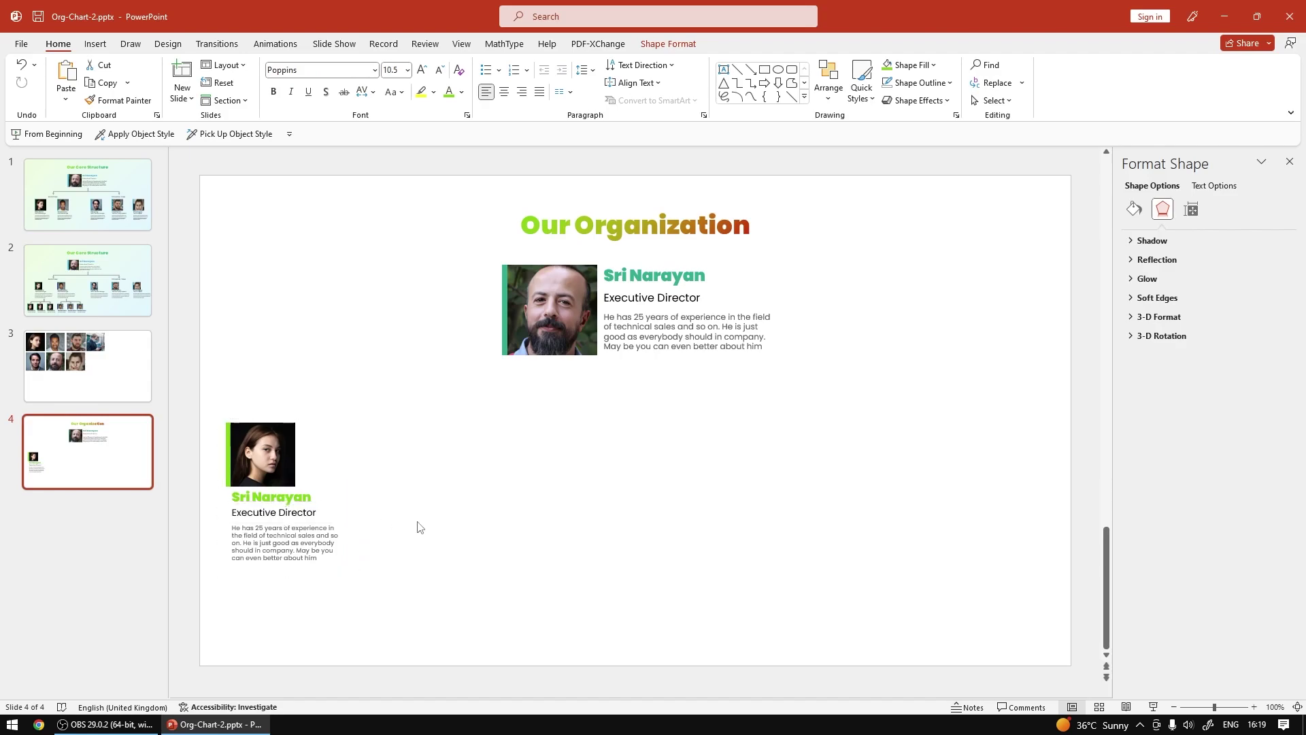
Duplicate the card into three, then copy the three to the right half
click(320, 571)
drag(319, 572, 555, 565)
drag(615, 602, 173, 385)
drag(371, 452, 730, 446)
click(647, 570)
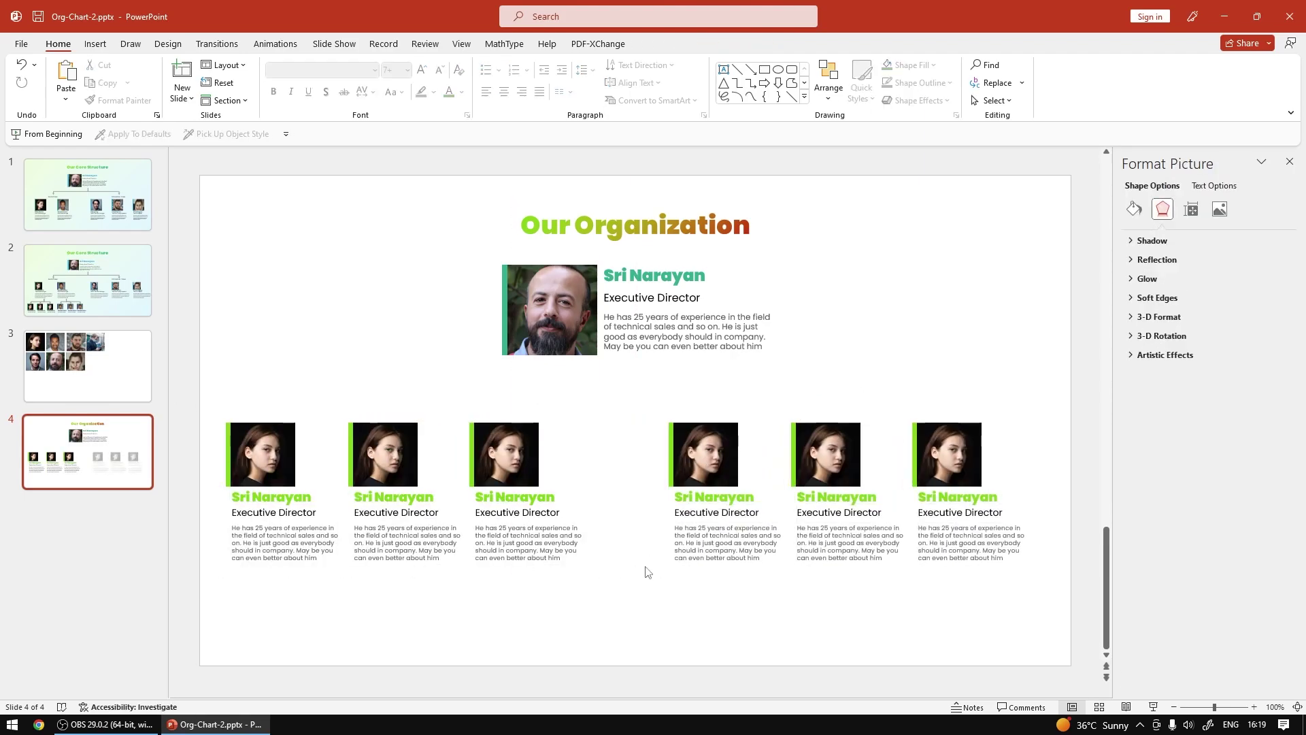
click(321, 557)
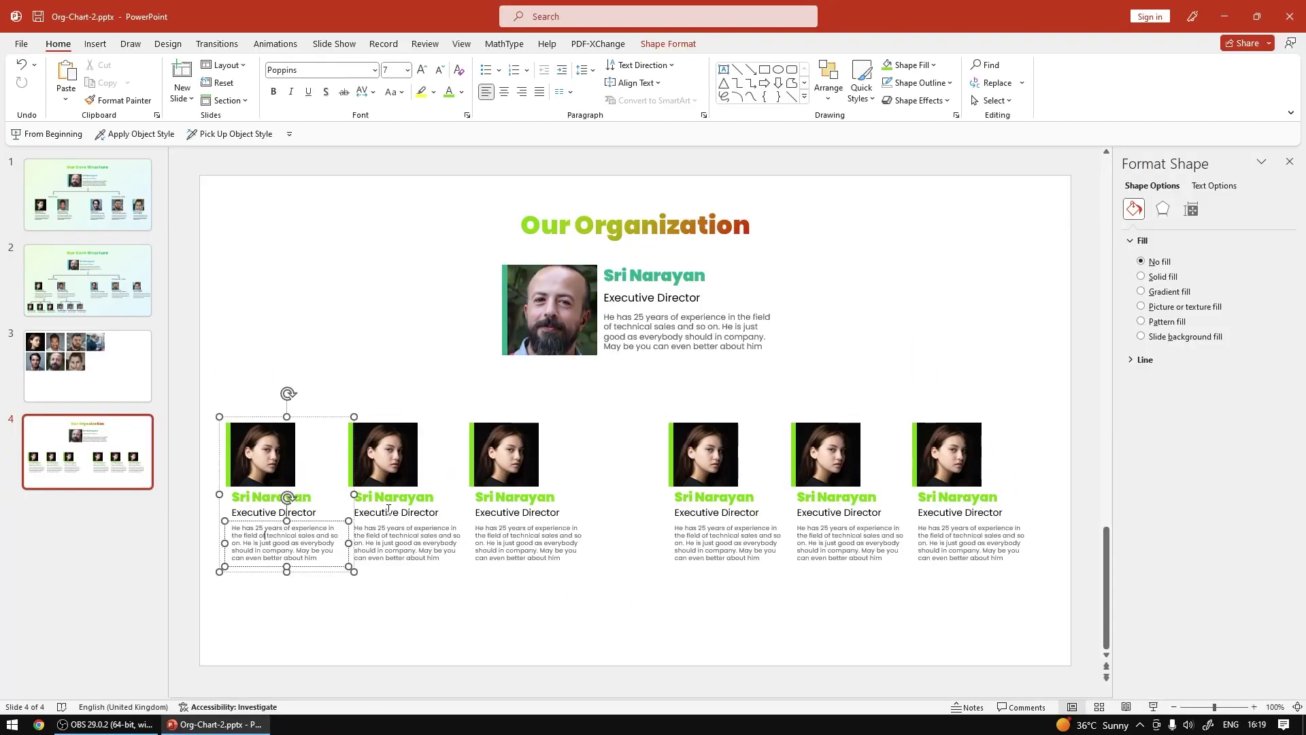
click(238, 441)
click(411, 468)
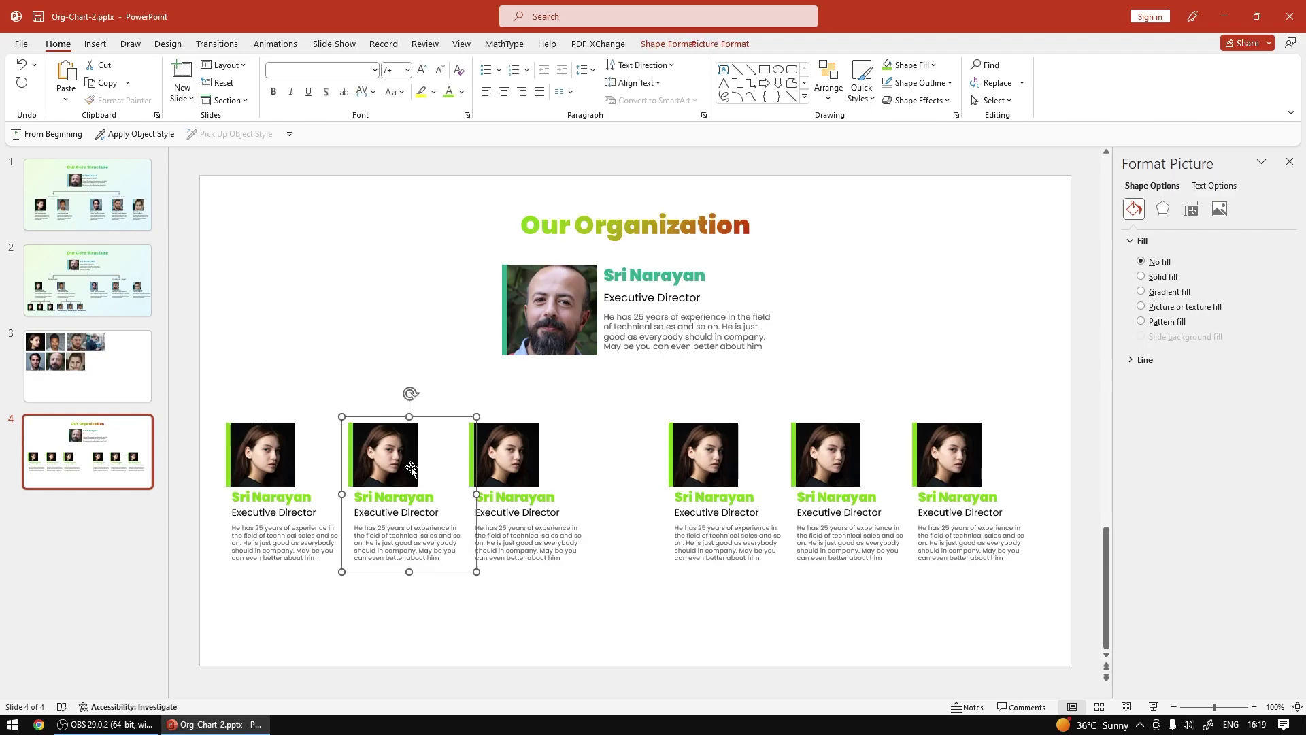
click(493, 465)
click(291, 465)
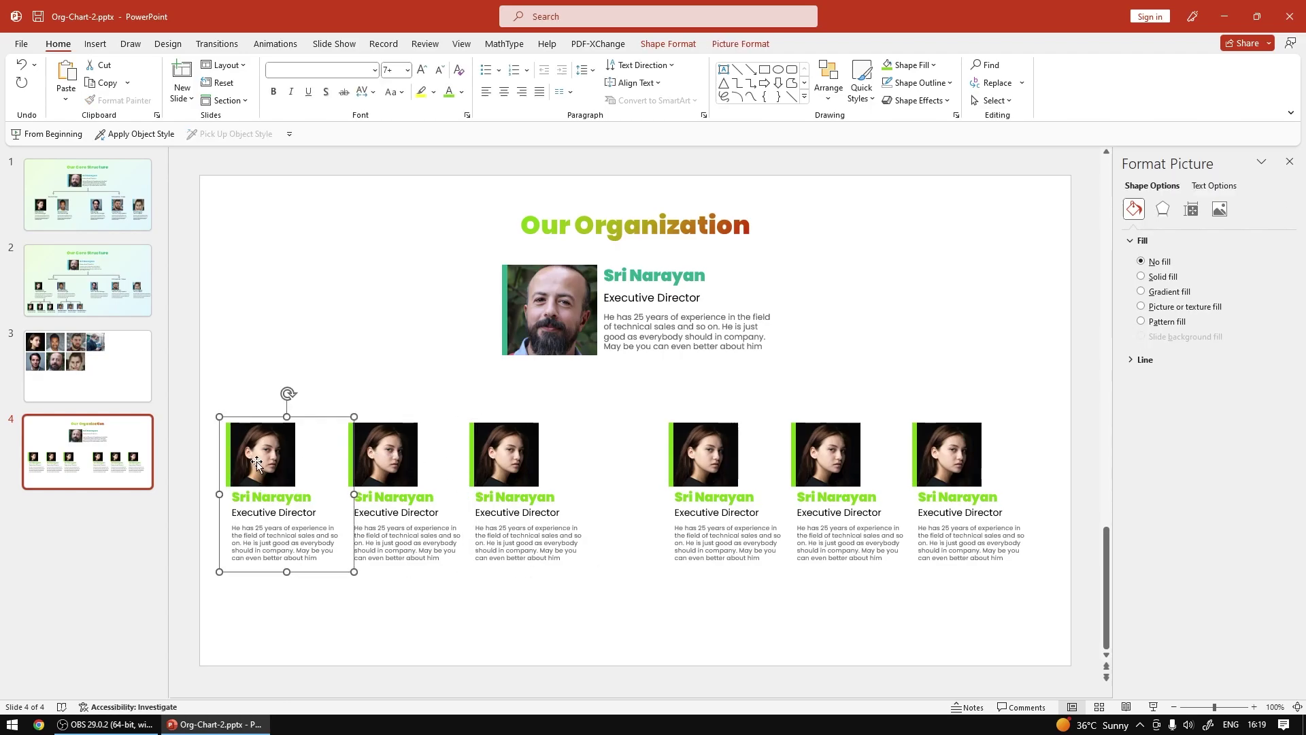
Cut the selected spare portraits from slide 3 and paste them onto the org chart slide
click(117, 365)
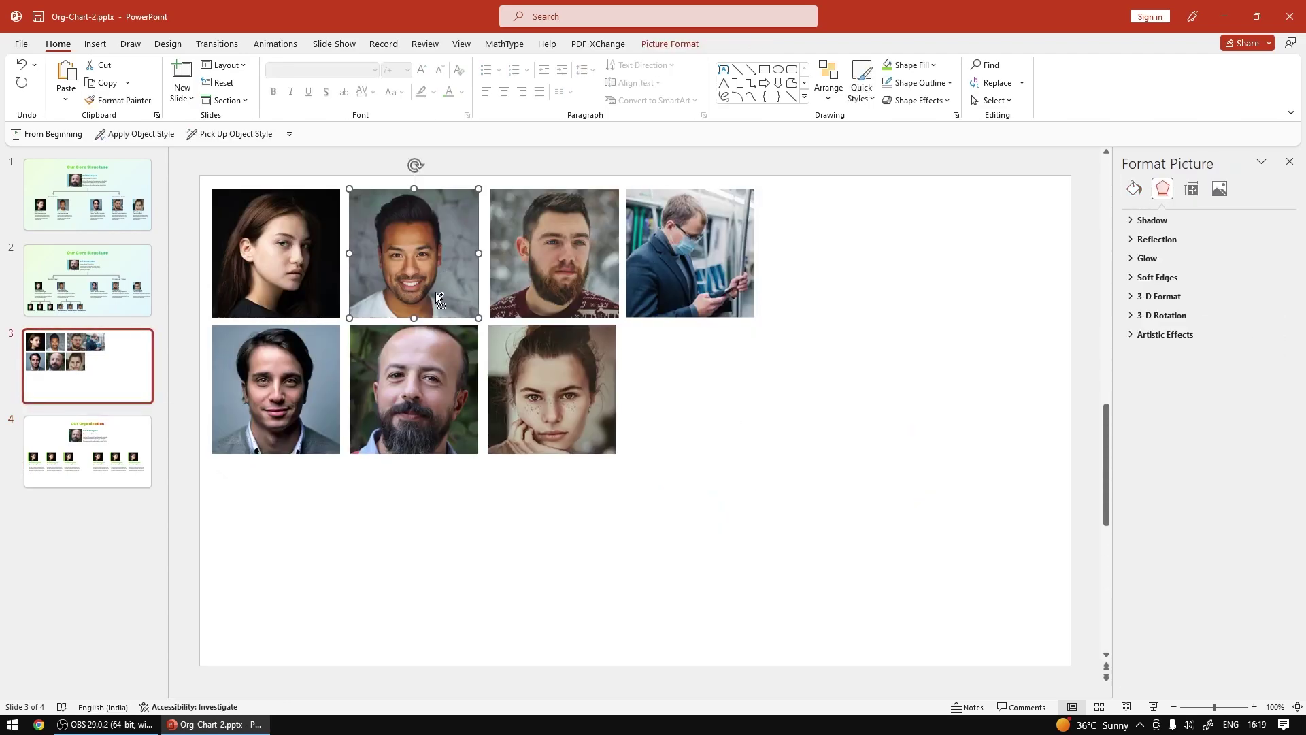
right_click(956, 470)
mouse_move(993, 297)
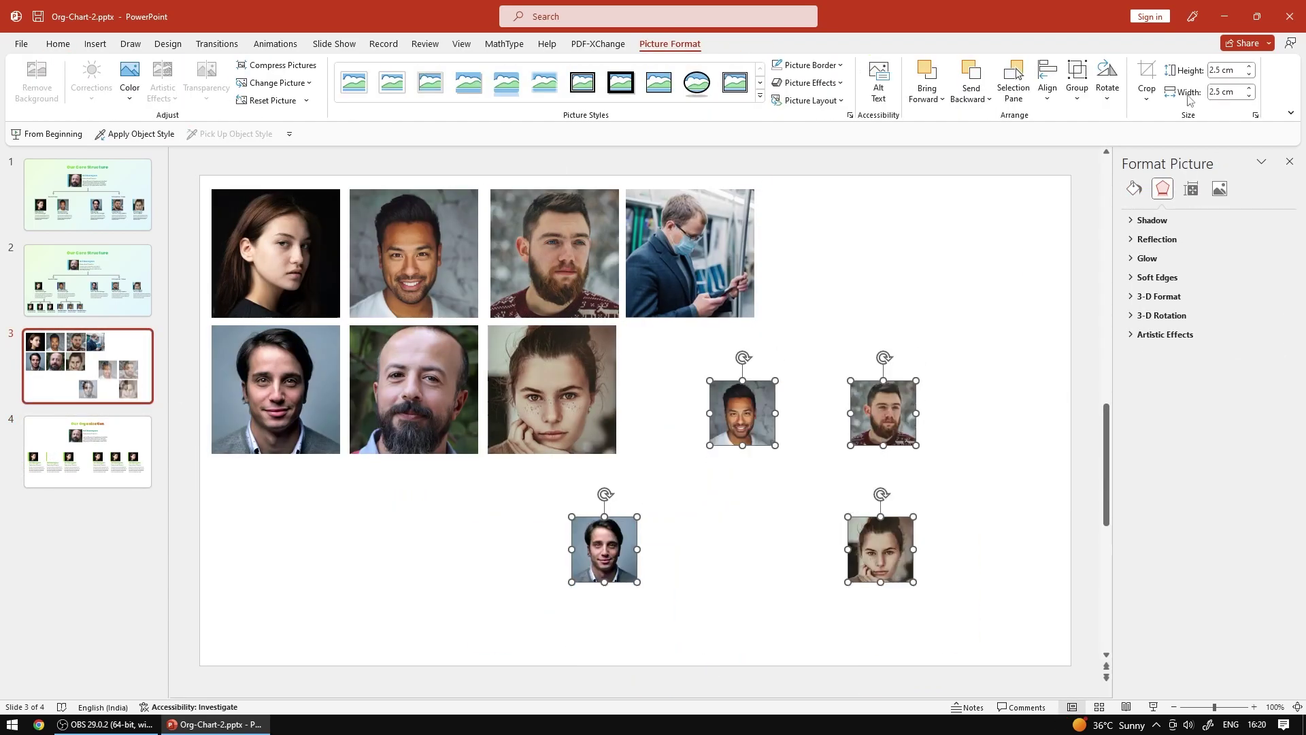
key(ctrl+x)
click(87, 452)
click(87, 365)
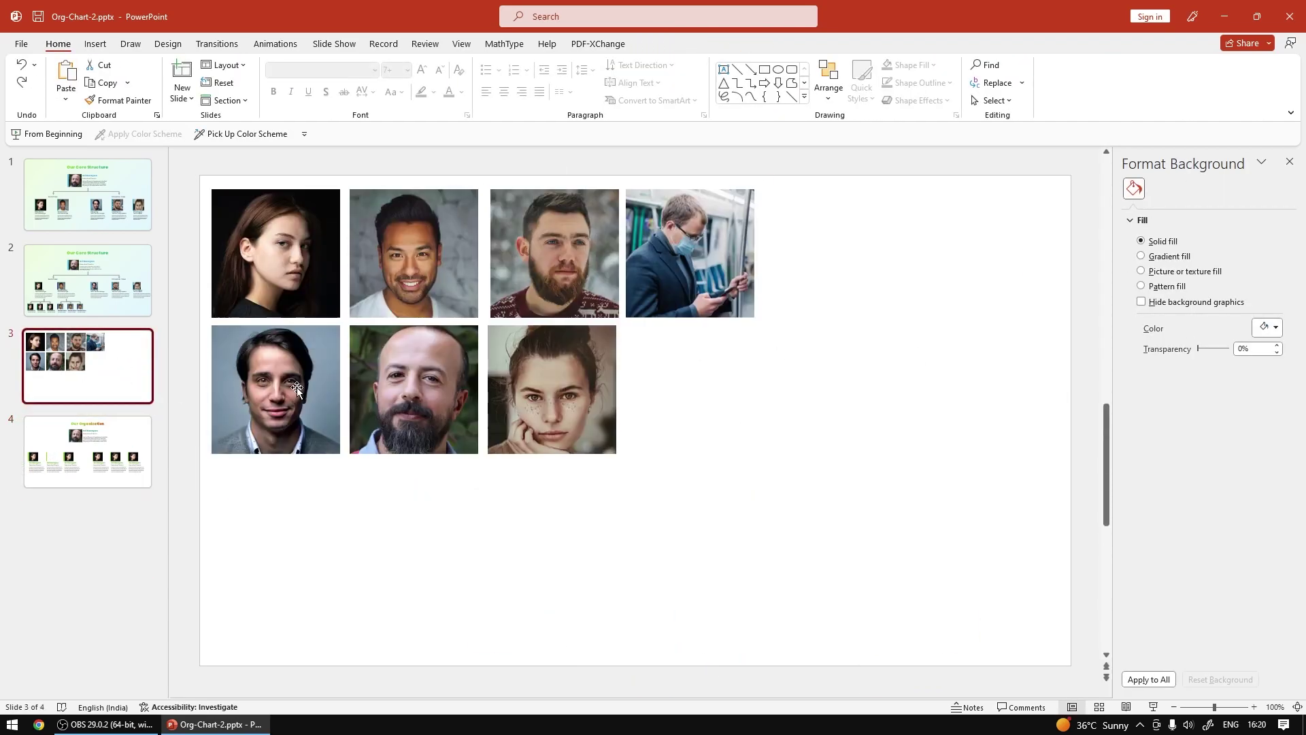
click(87, 452)
key(ctrl+v)
Delete the duplicate woman photos from the card row
click(710, 481)
key(Delete)
click(827, 454)
key(Delete)
click(949, 454)
key(Delete)
Drag the loose photos into the second through fifth cards, with the bearded man in the fifth
drag(743, 413, 384, 455)
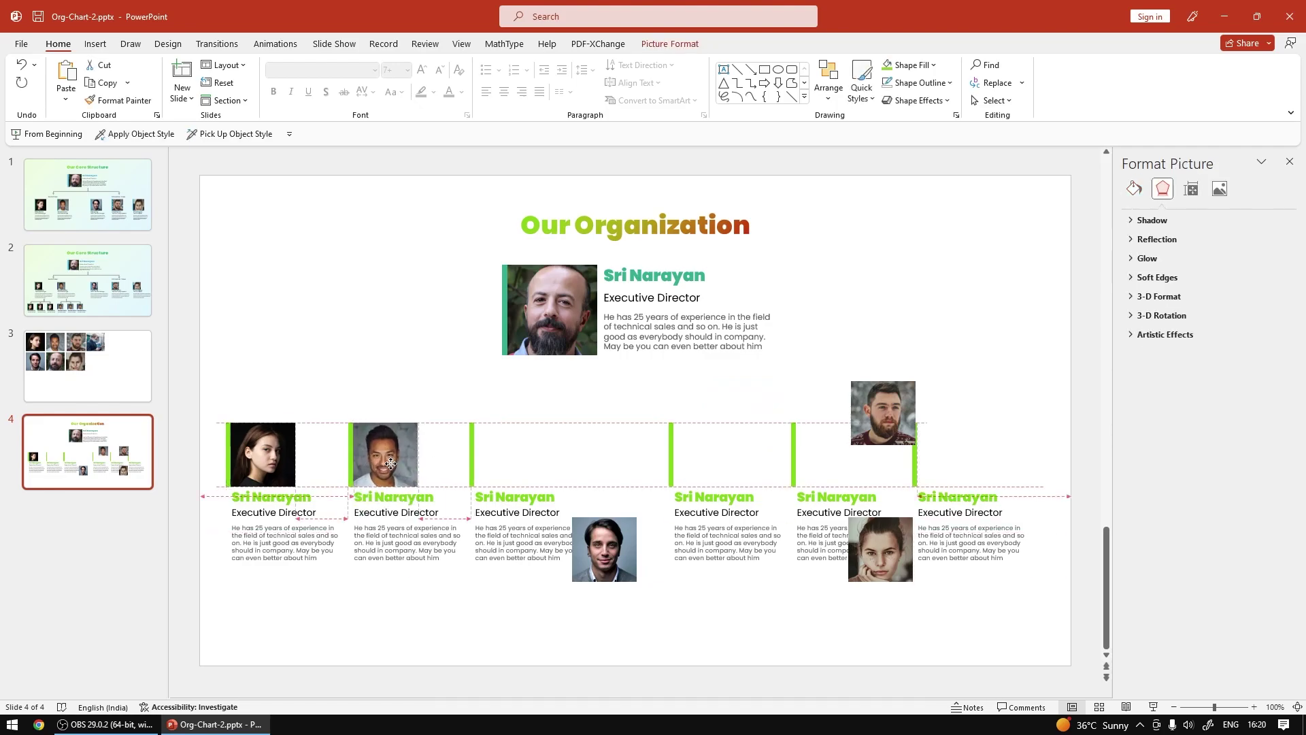
drag(604, 549, 505, 454)
drag(872, 551, 698, 458)
drag(883, 413, 827, 454)
click(612, 612)
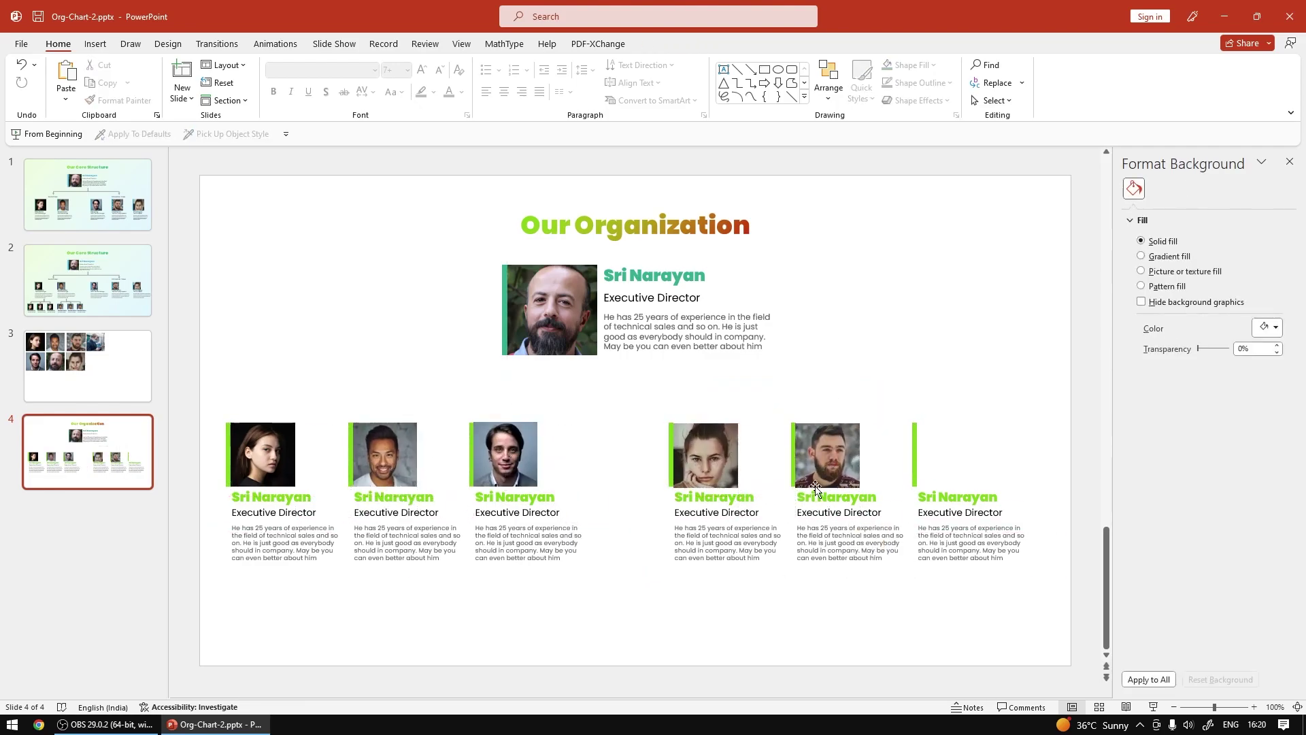
Cut the masked man's photo from slide 3 and place it in the last empty card
scroll(827, 454, up, 5)
click(827, 454)
scroll(665, 431, down, 4)
click(87, 279)
click(87, 365)
click(612, 233)
key(ctrl+x)
click(87, 452)
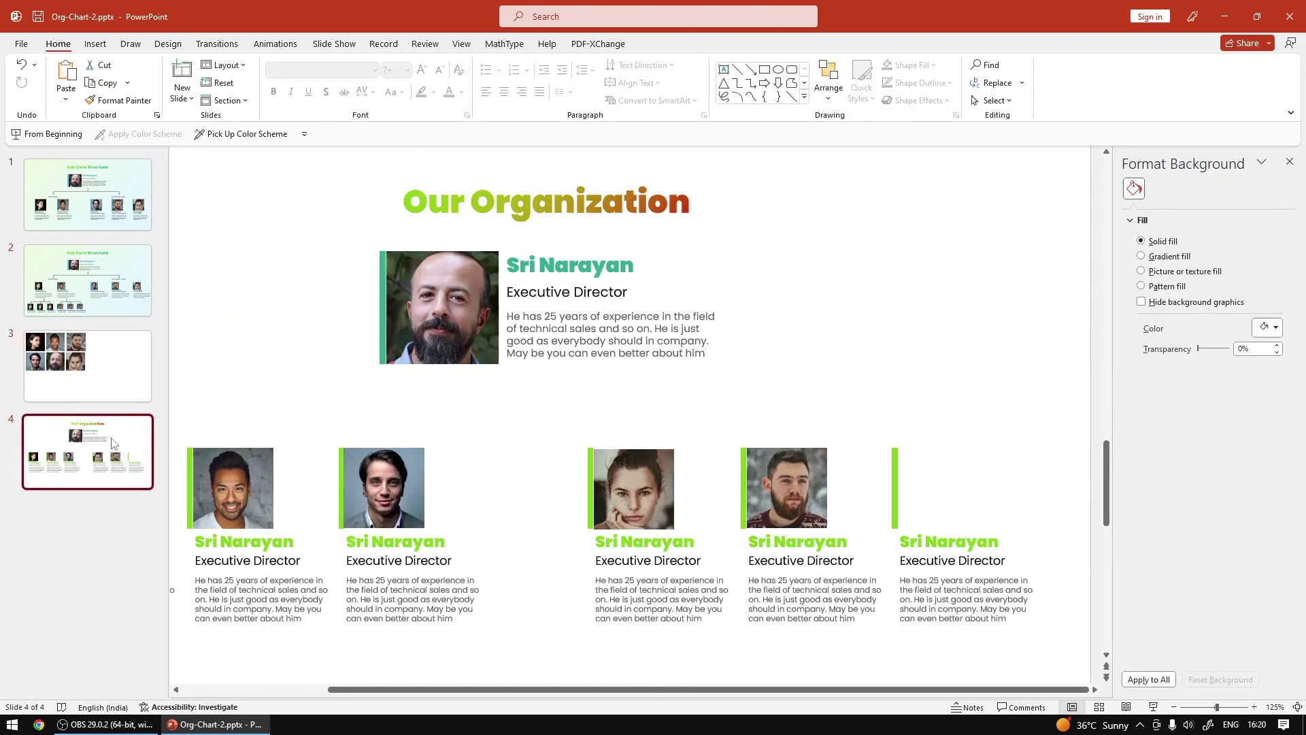
key(ctrl+v)
drag(612, 233, 926, 487)
key(Escape)
scroll(945, 480, down, 2)
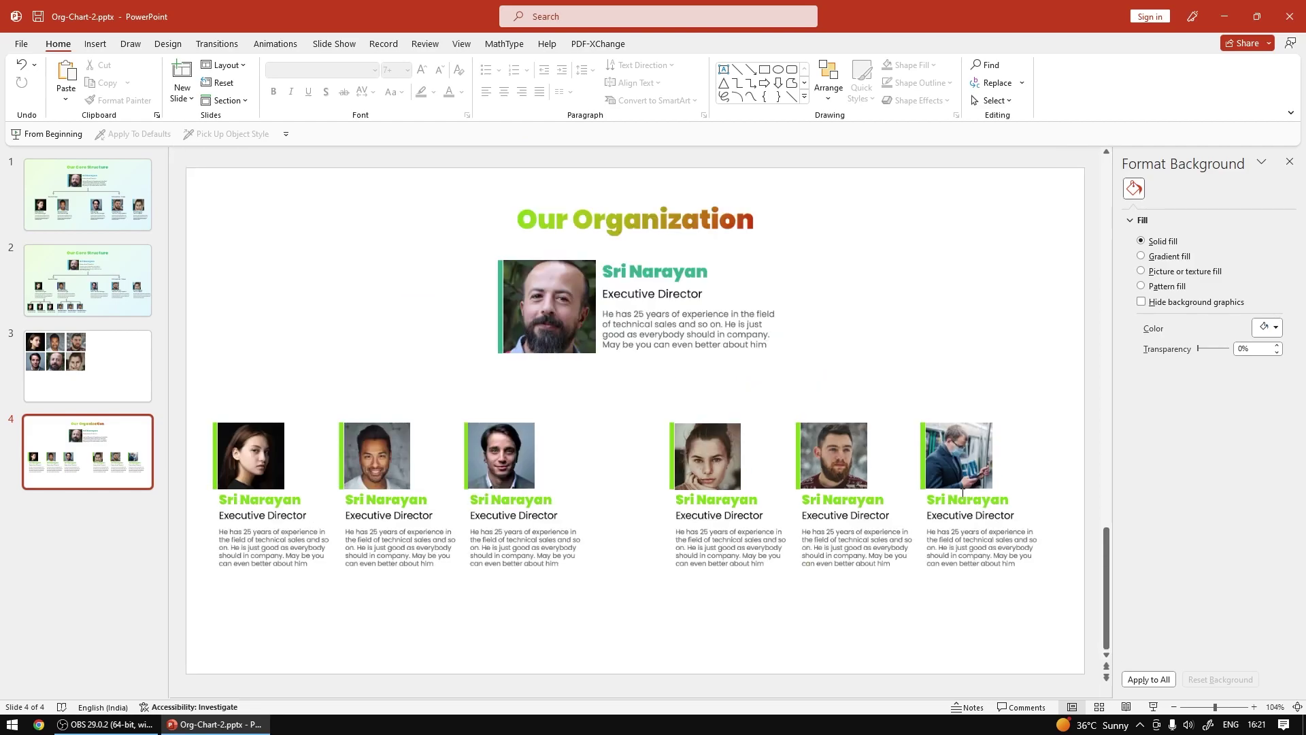
Nudge the woman's photo in the fourth card slightly upward
scroll(699, 475, up, 10)
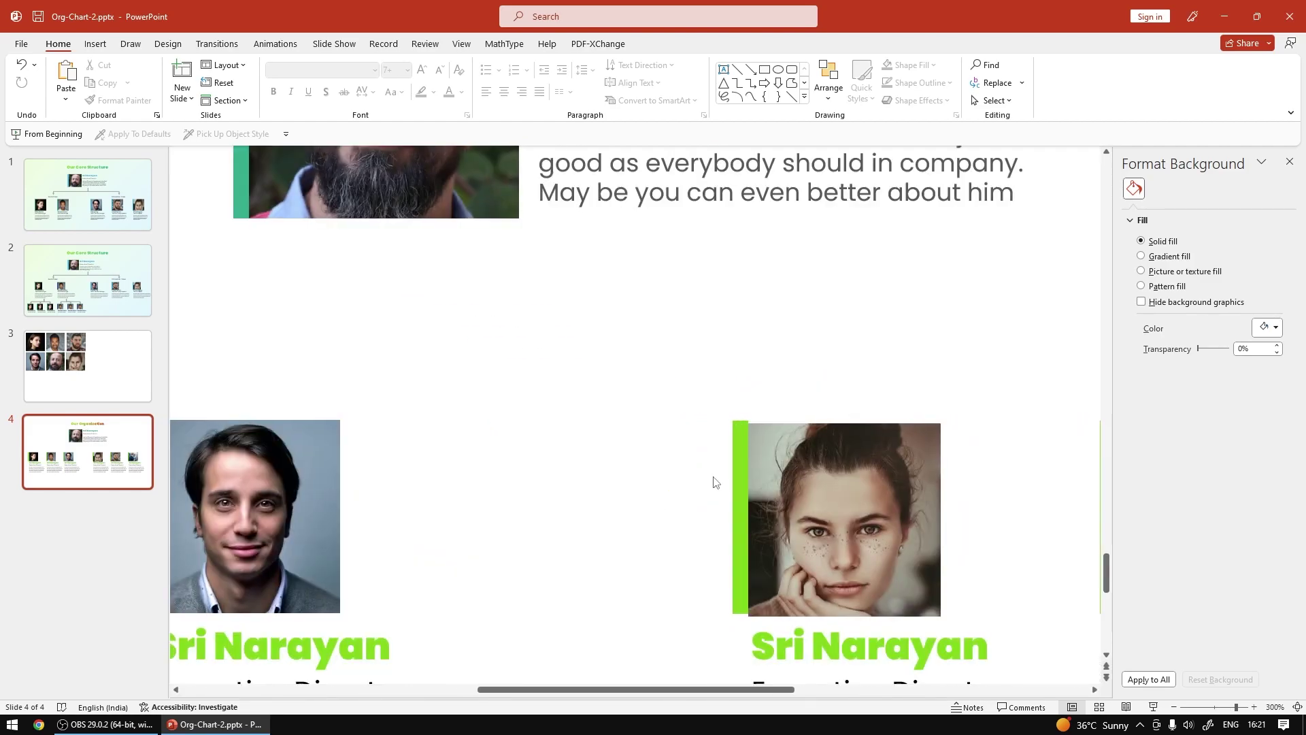
click(796, 516)
drag(796, 513, 796, 512)
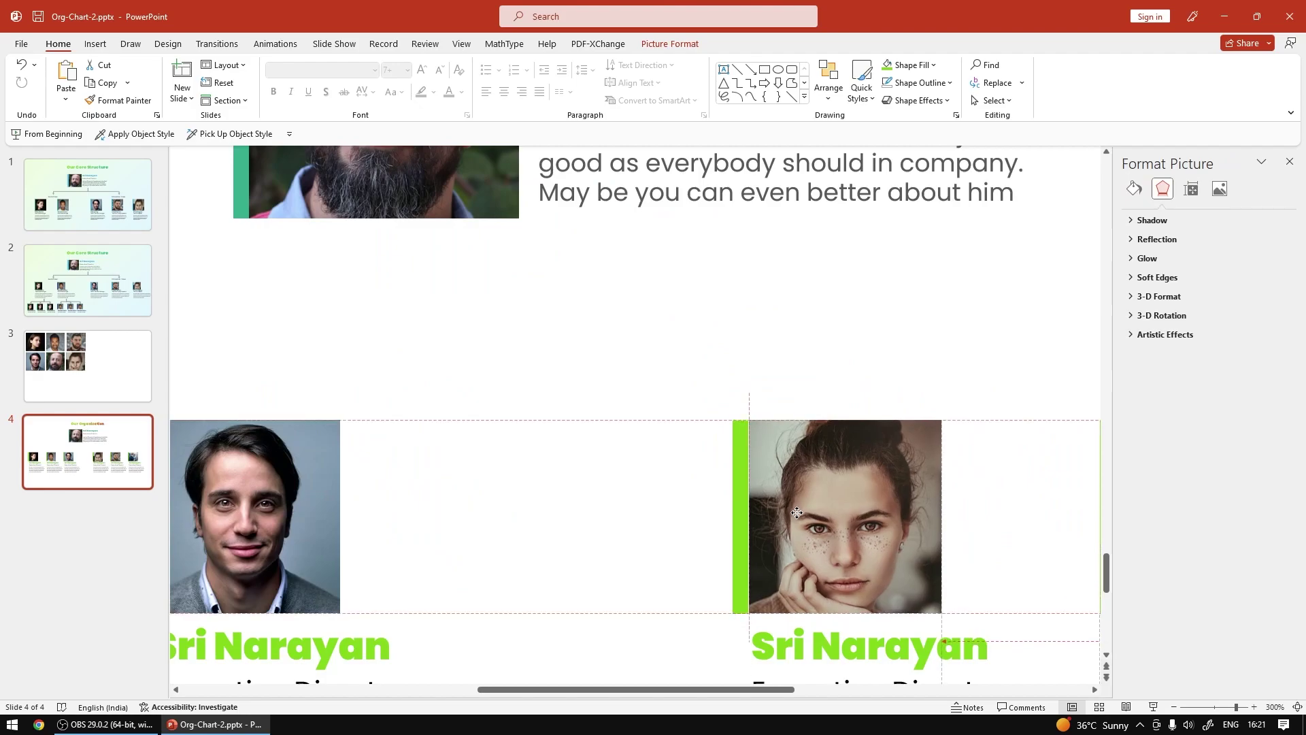
click(661, 519)
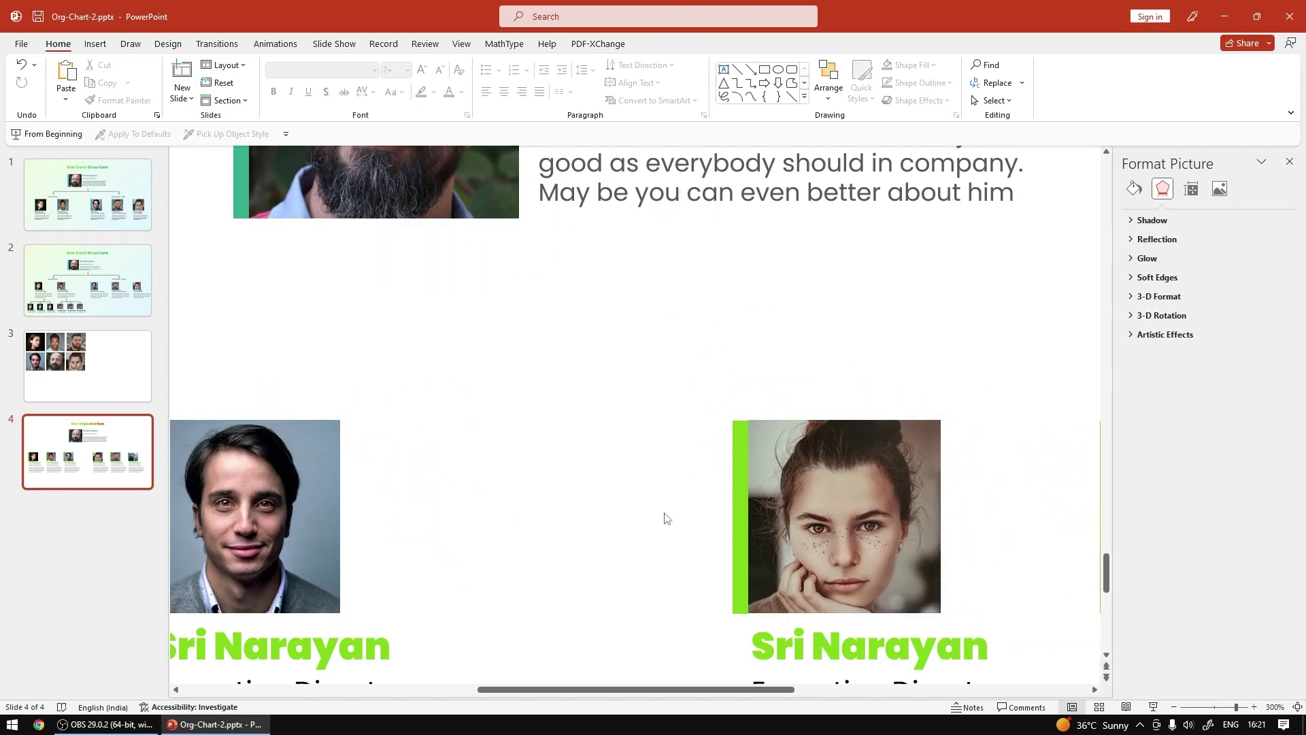
scroll(728, 523, down, 5)
Fill the green accent bars of the right three cards with orange
click(688, 500)
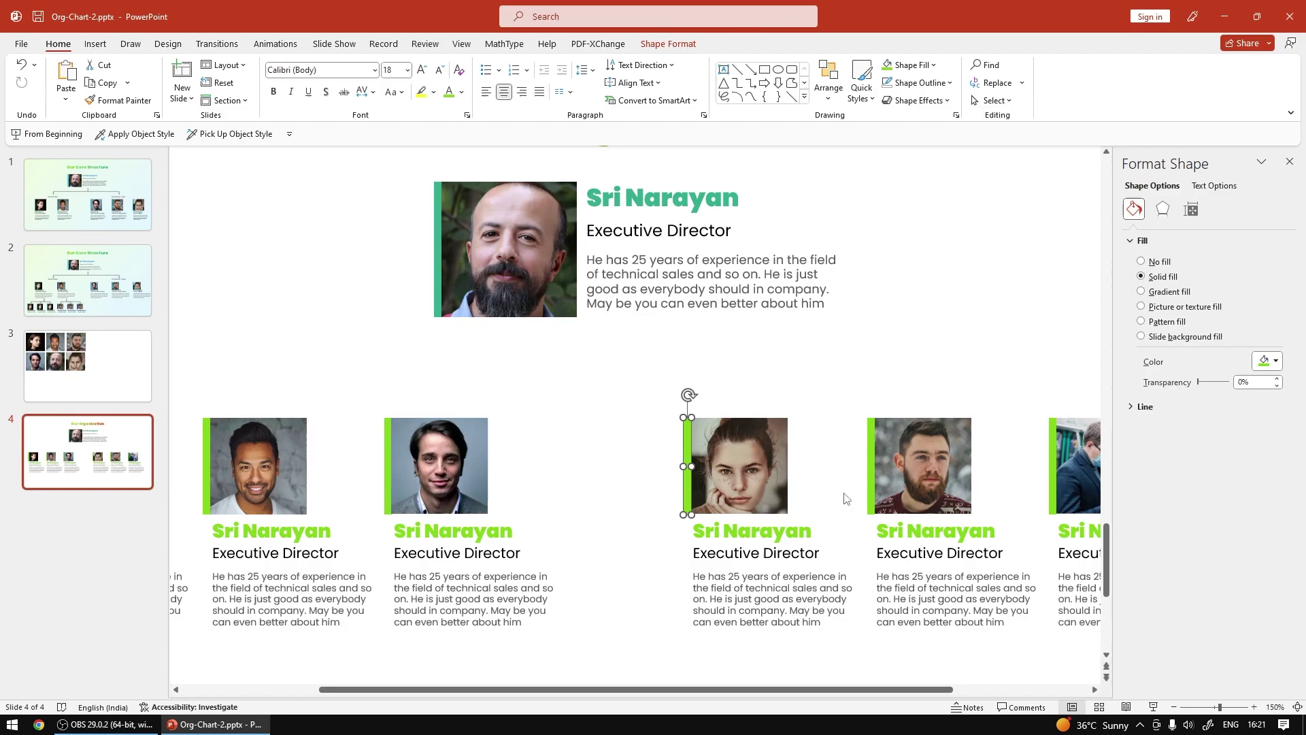
shift+click(868, 490)
shift+click(1050, 473)
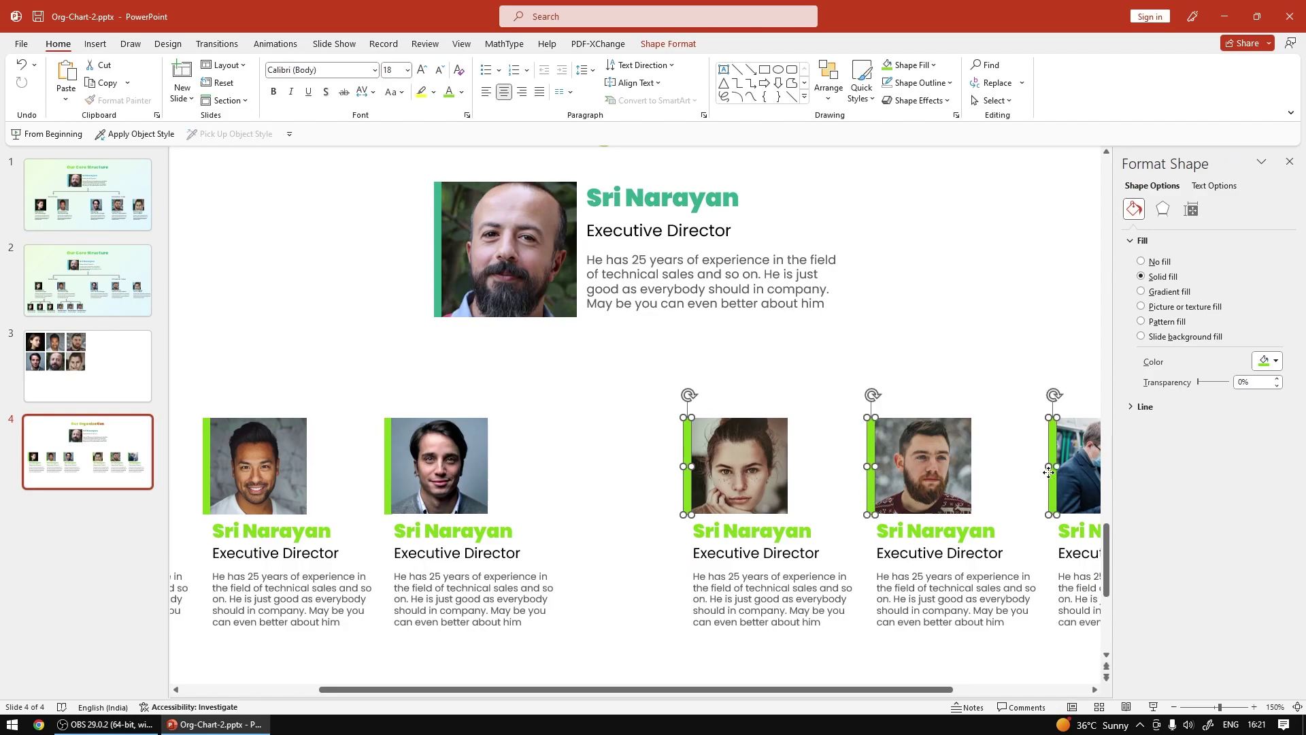
click(915, 65)
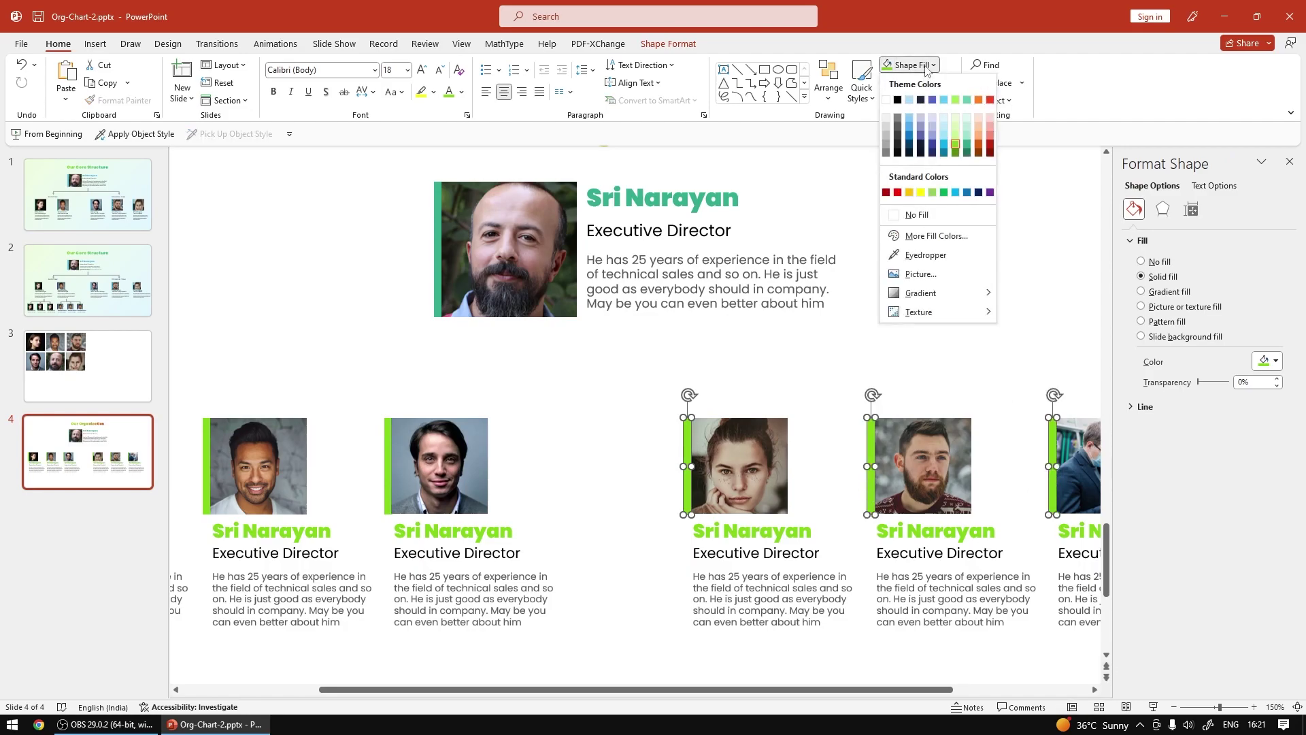
click(978, 146)
Change the font colour of the right three Sri Narayan titles to orange
click(801, 530)
shift+click(1003, 535)
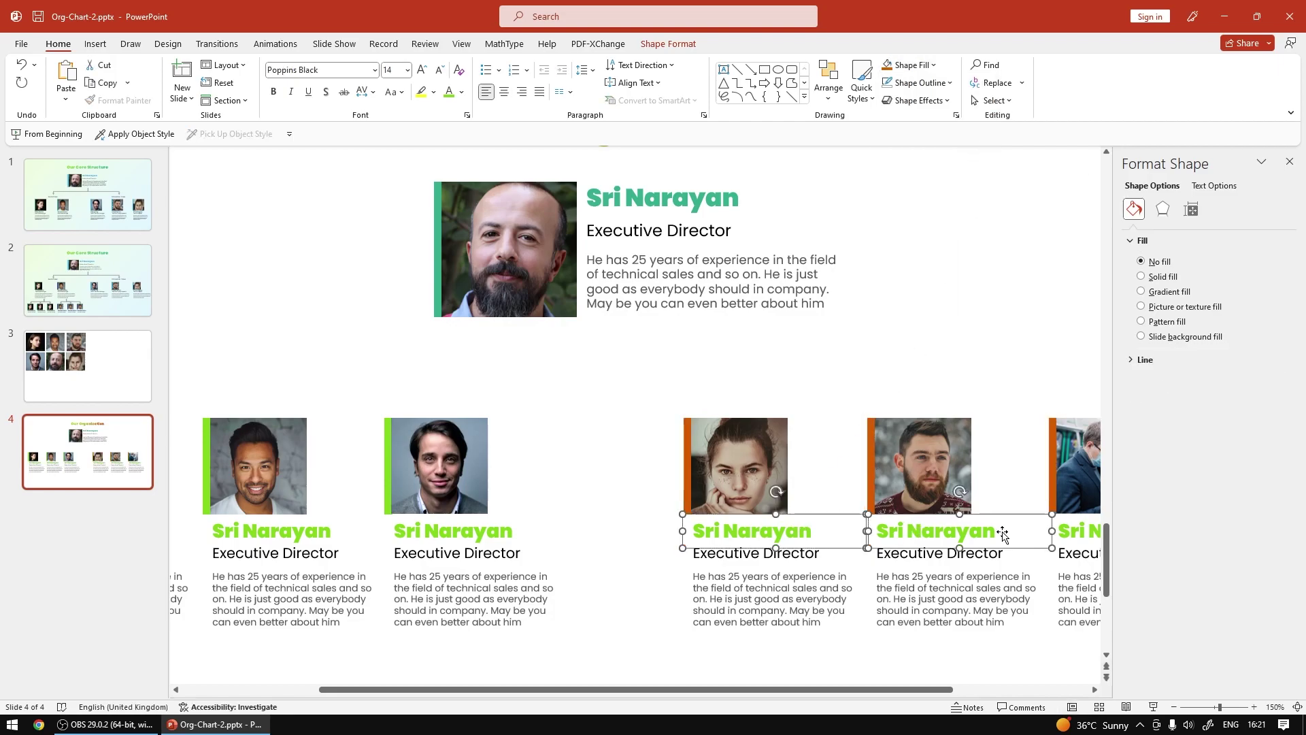
shift+click(1063, 535)
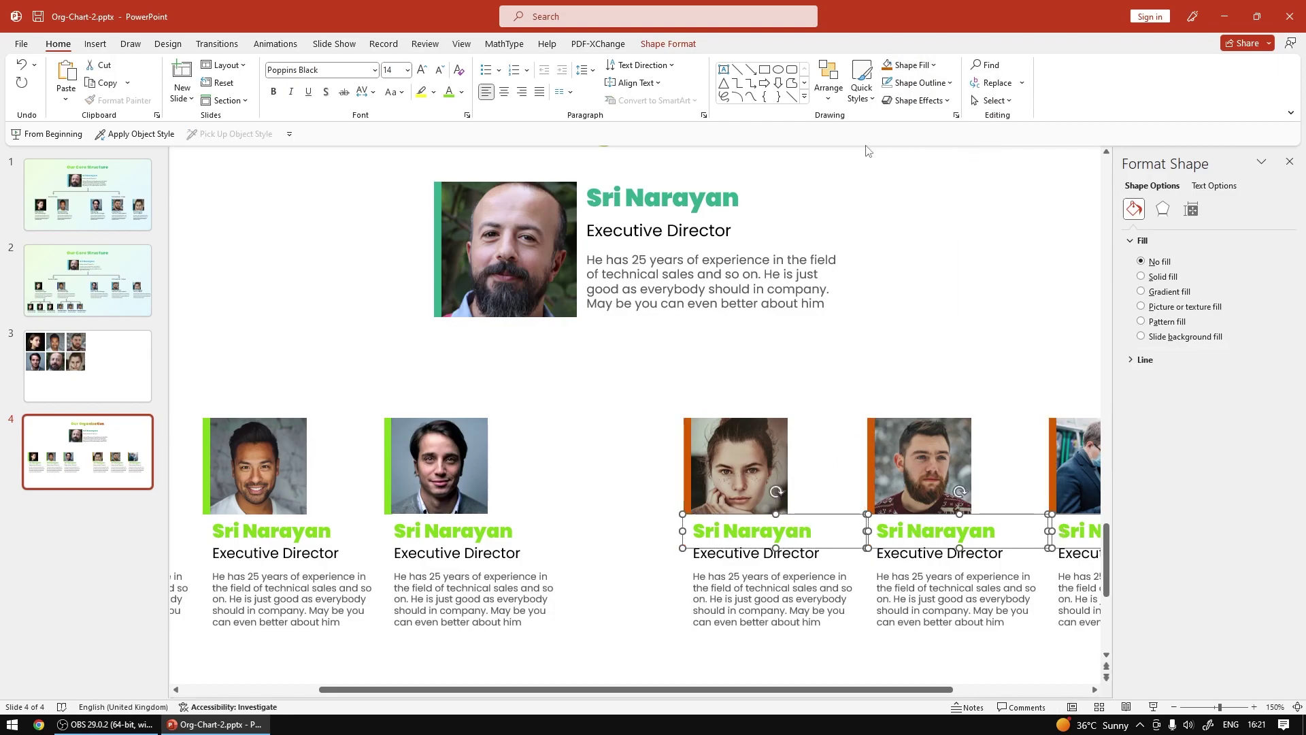
click(461, 91)
click(556, 174)
click(574, 408)
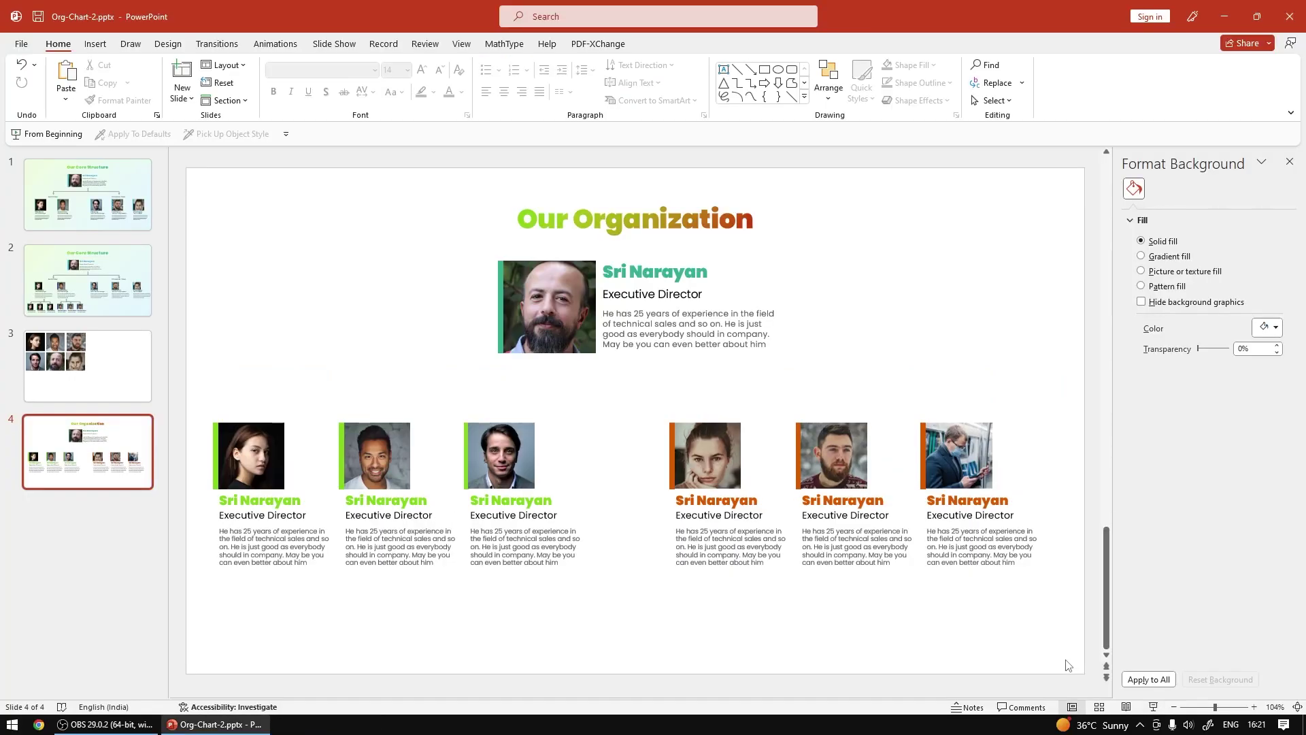
click(804, 95)
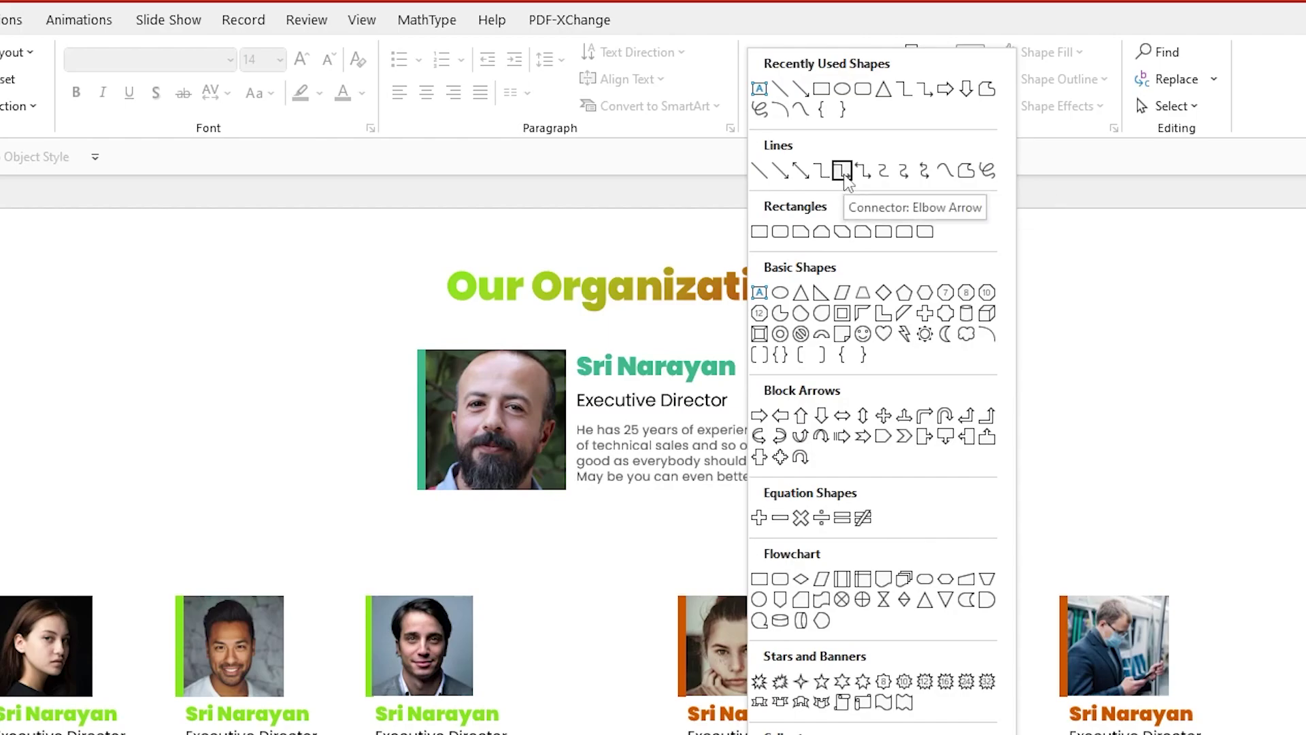
Draw an Elbow Arrow connector from the director's box to the top of the first photo
click(843, 171)
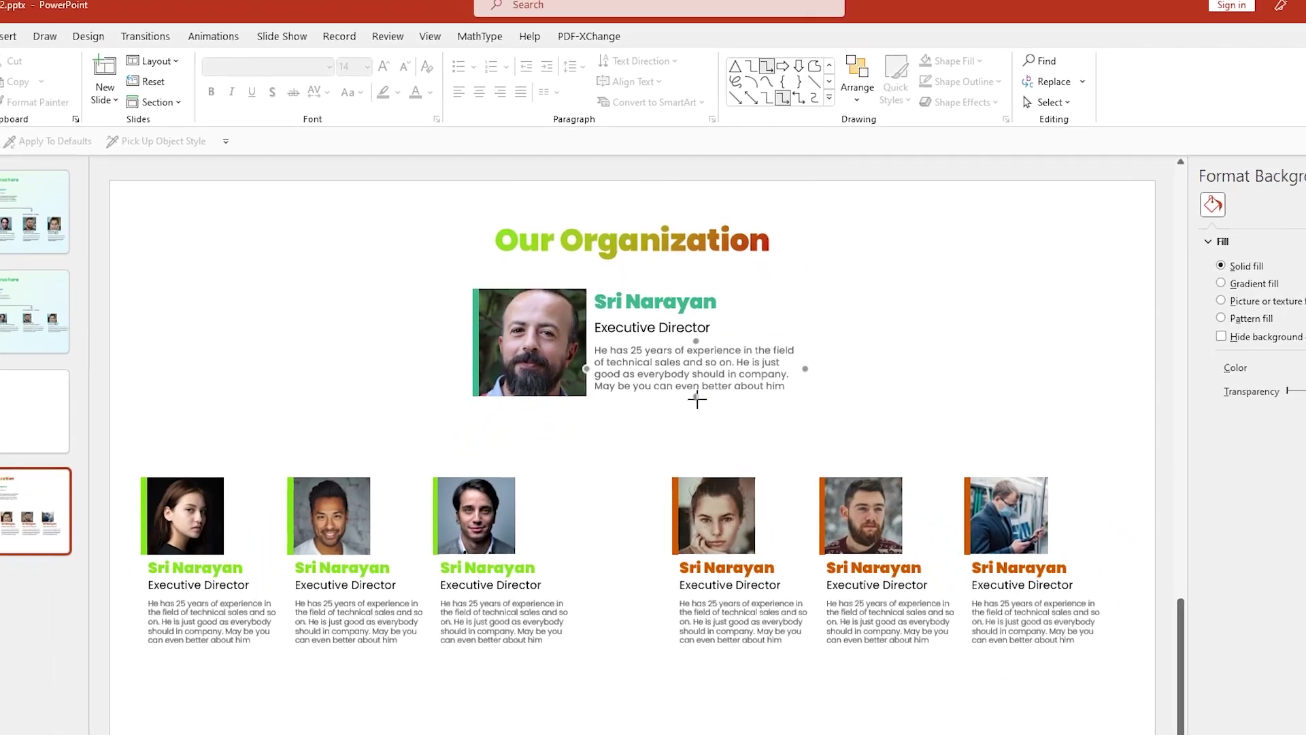
drag(696, 400, 180, 474)
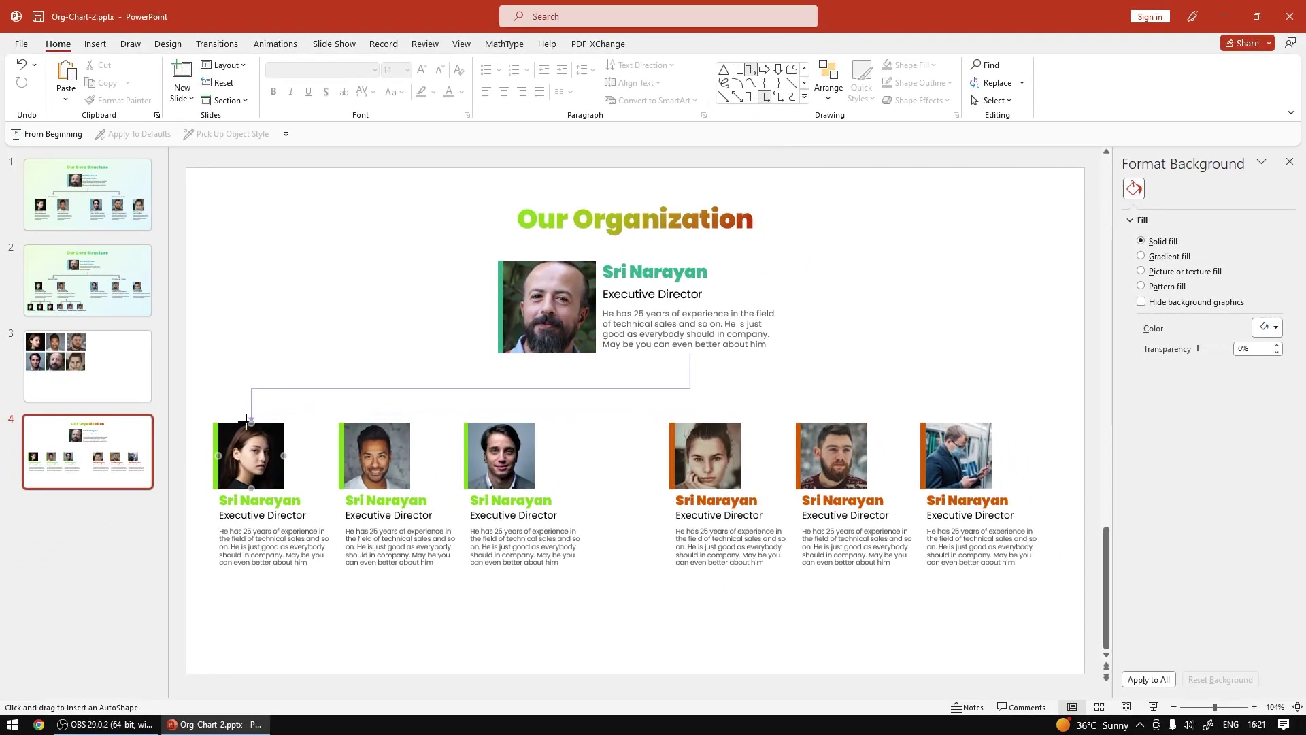
drag(246, 420, 251, 422)
Give the connector a grey outline with a 2¼ pt weight
click(525, 83)
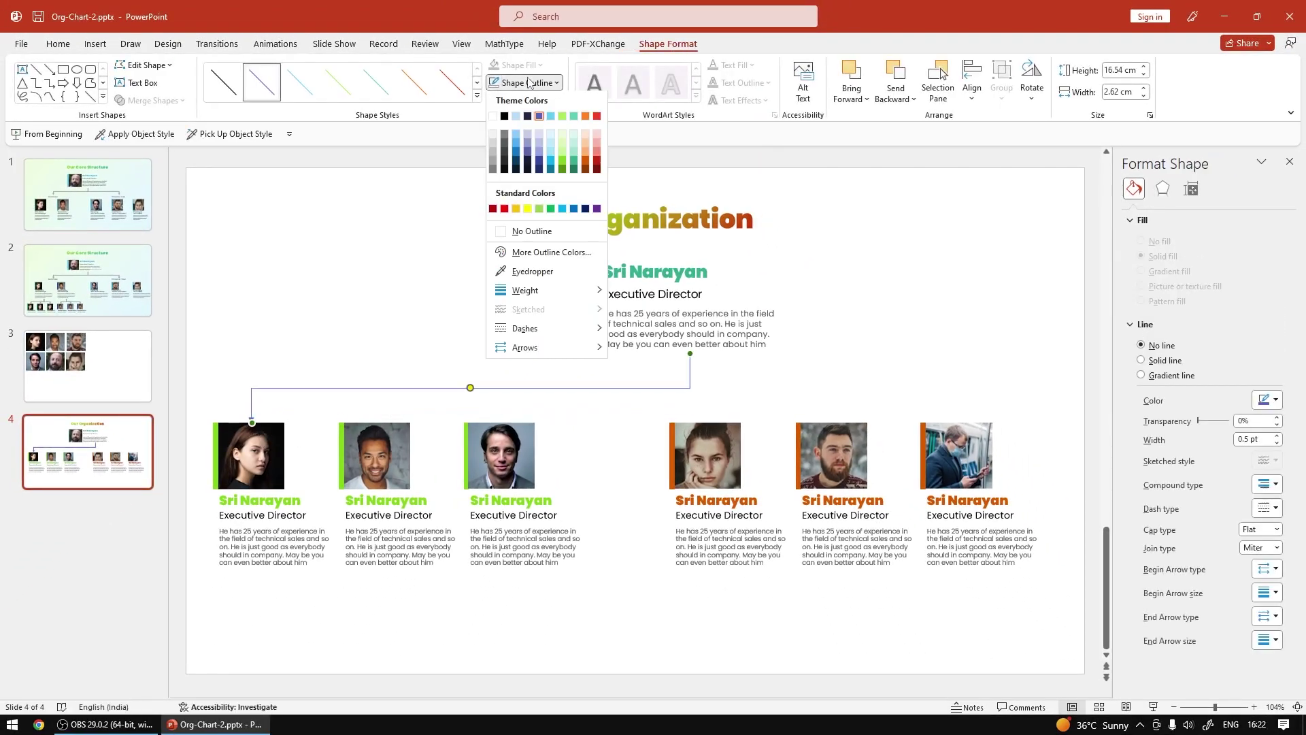
click(505, 118)
click(522, 82)
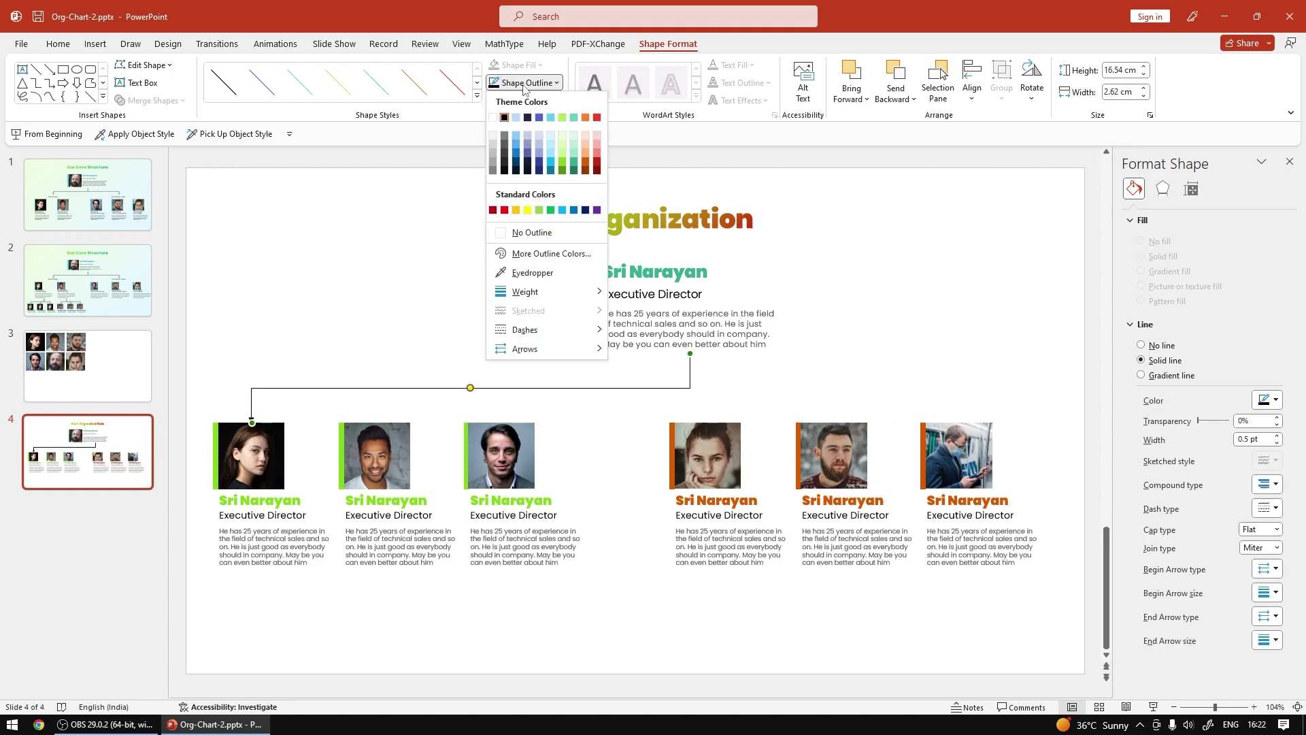
click(505, 139)
click(522, 82)
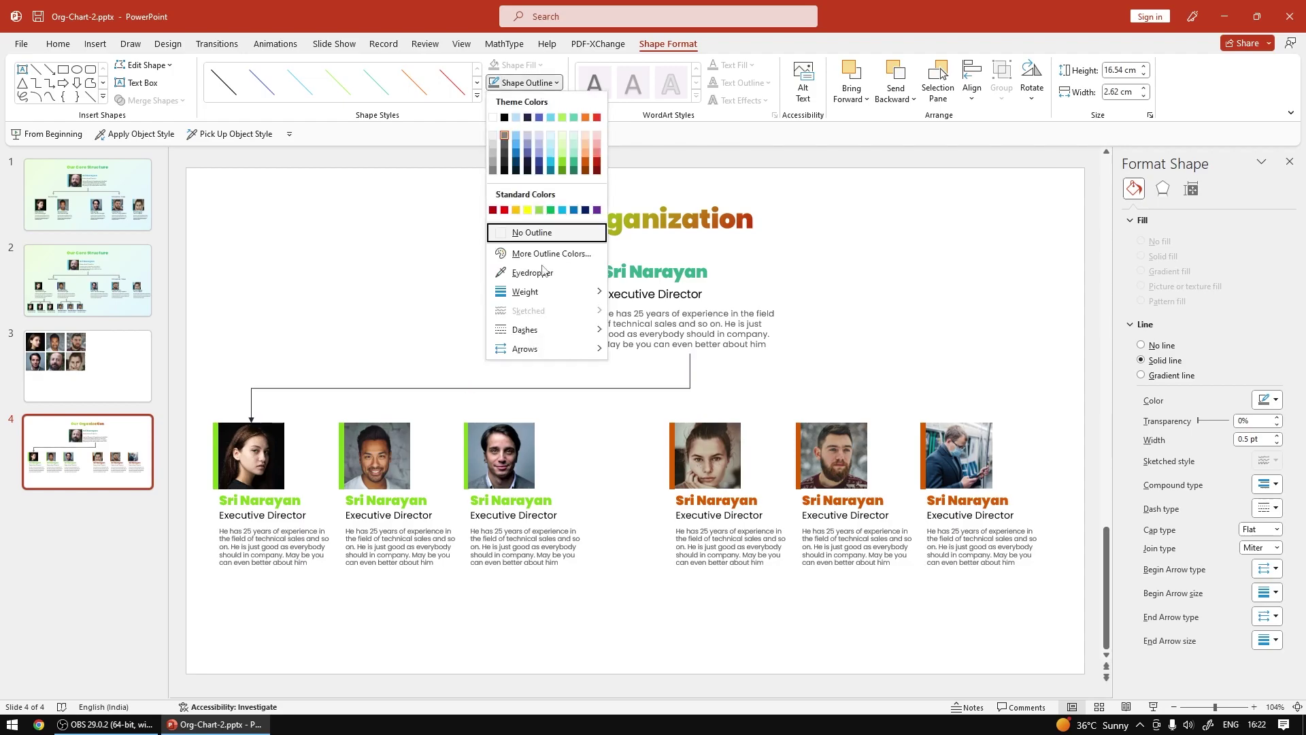
mouse_move(562, 296)
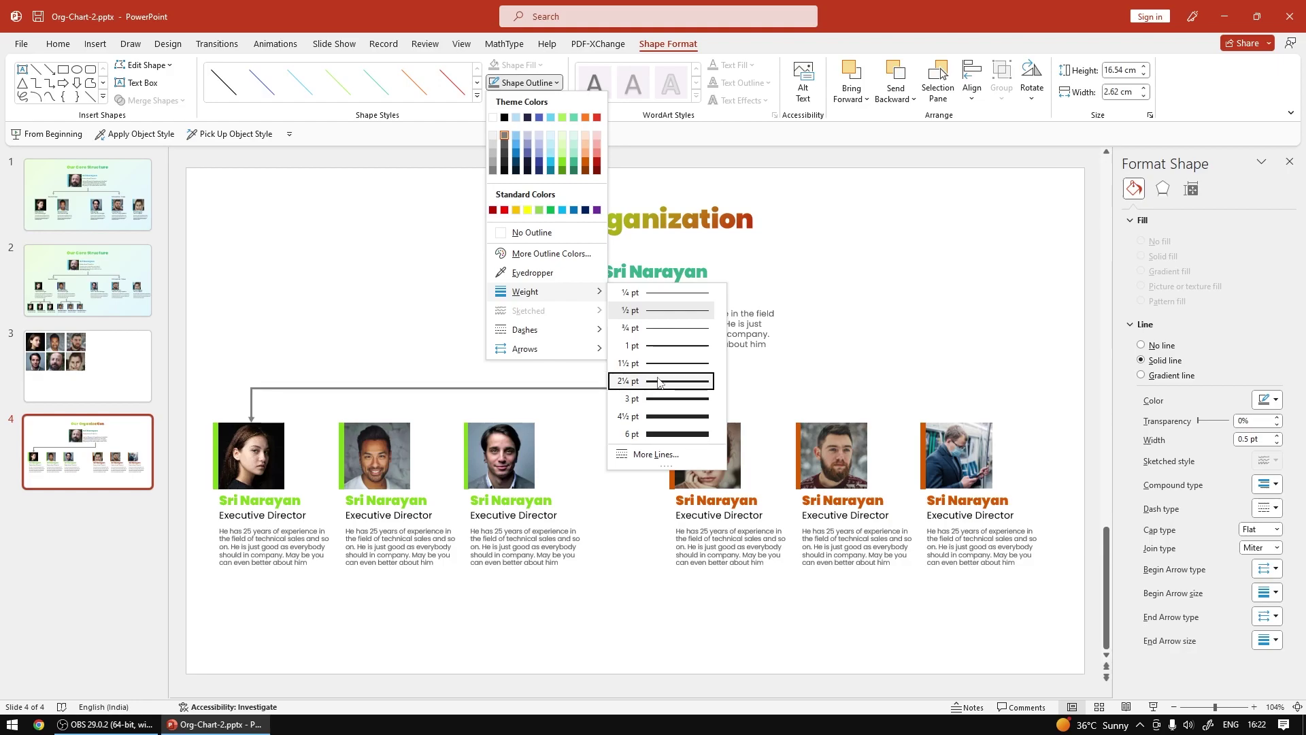
click(659, 382)
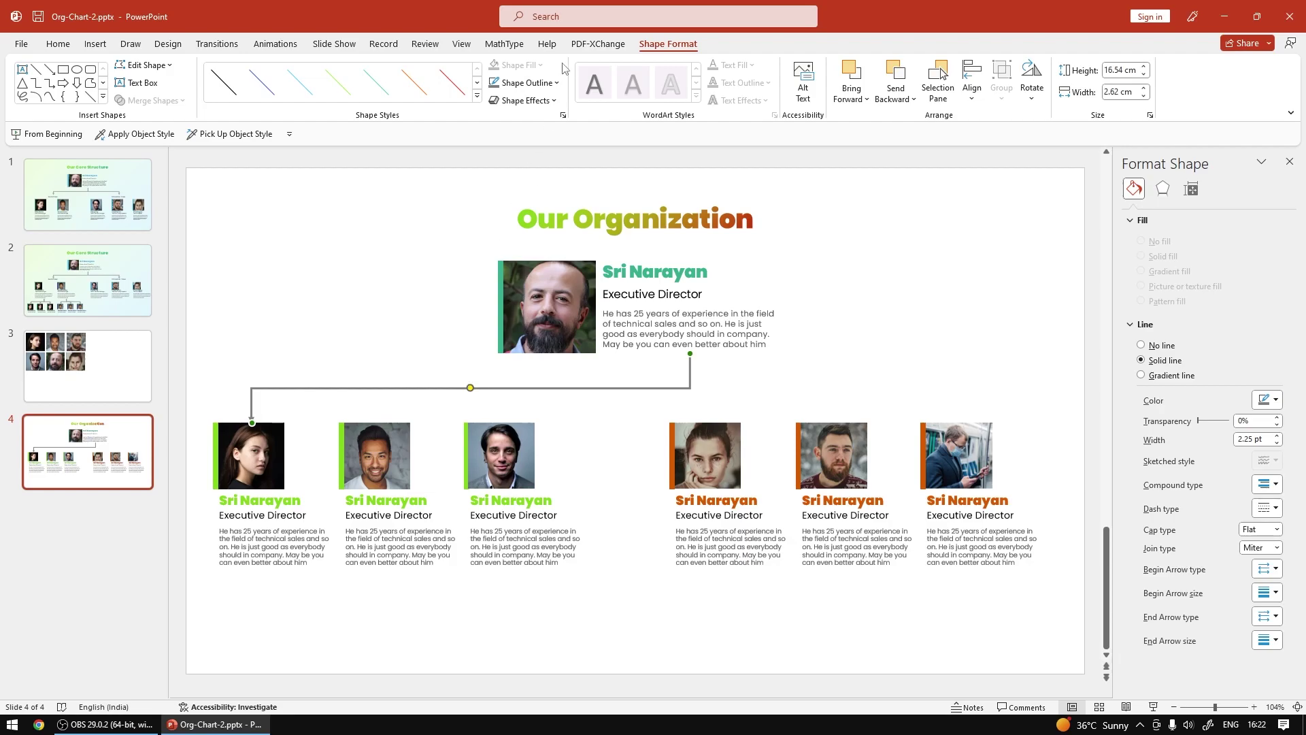
click(538, 82)
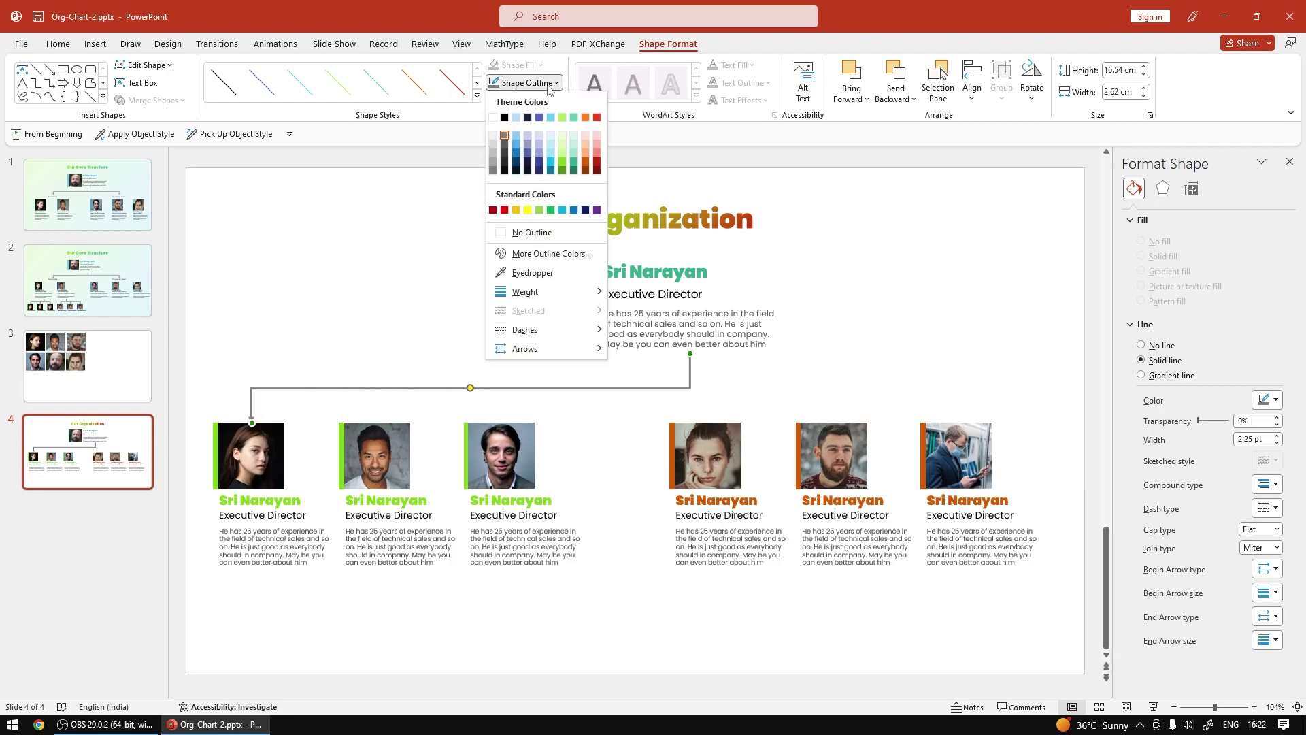
Make two duplicate copies of the styled elbow connector
click(493, 171)
drag(356, 388, 336, 187)
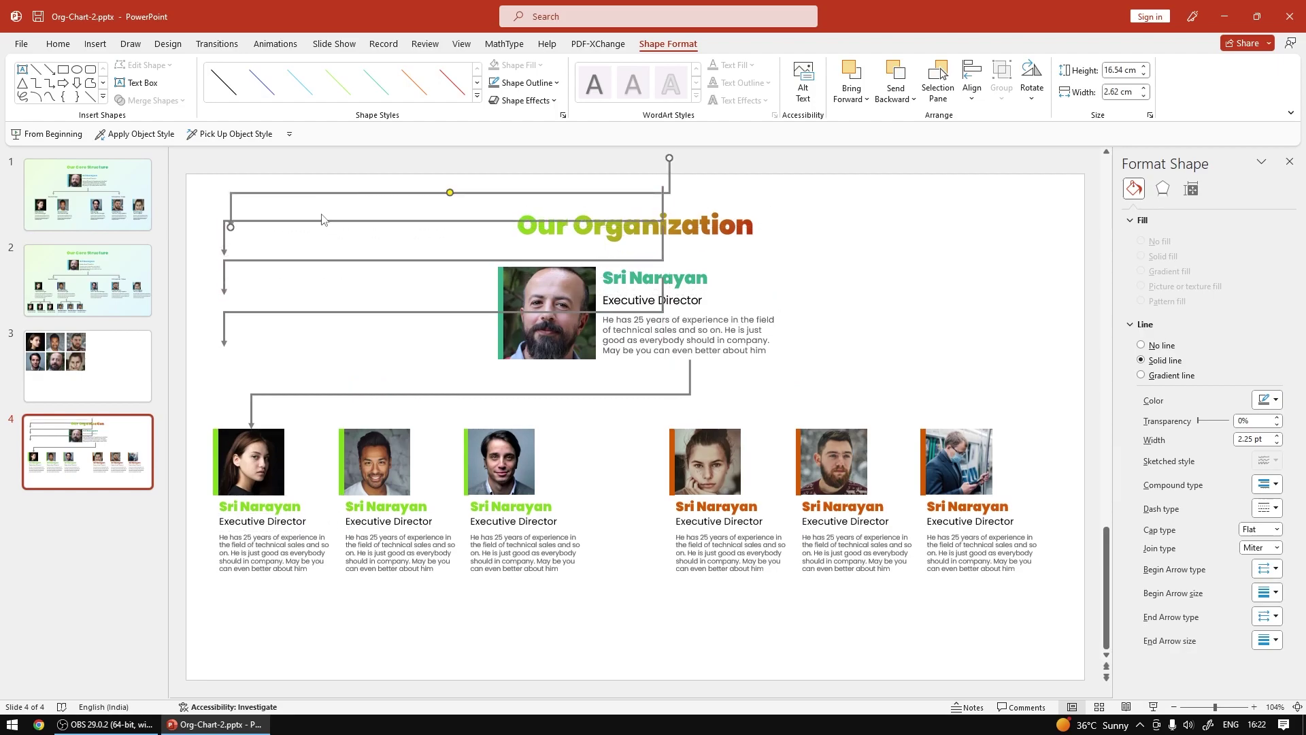
drag(347, 260, 835, 278)
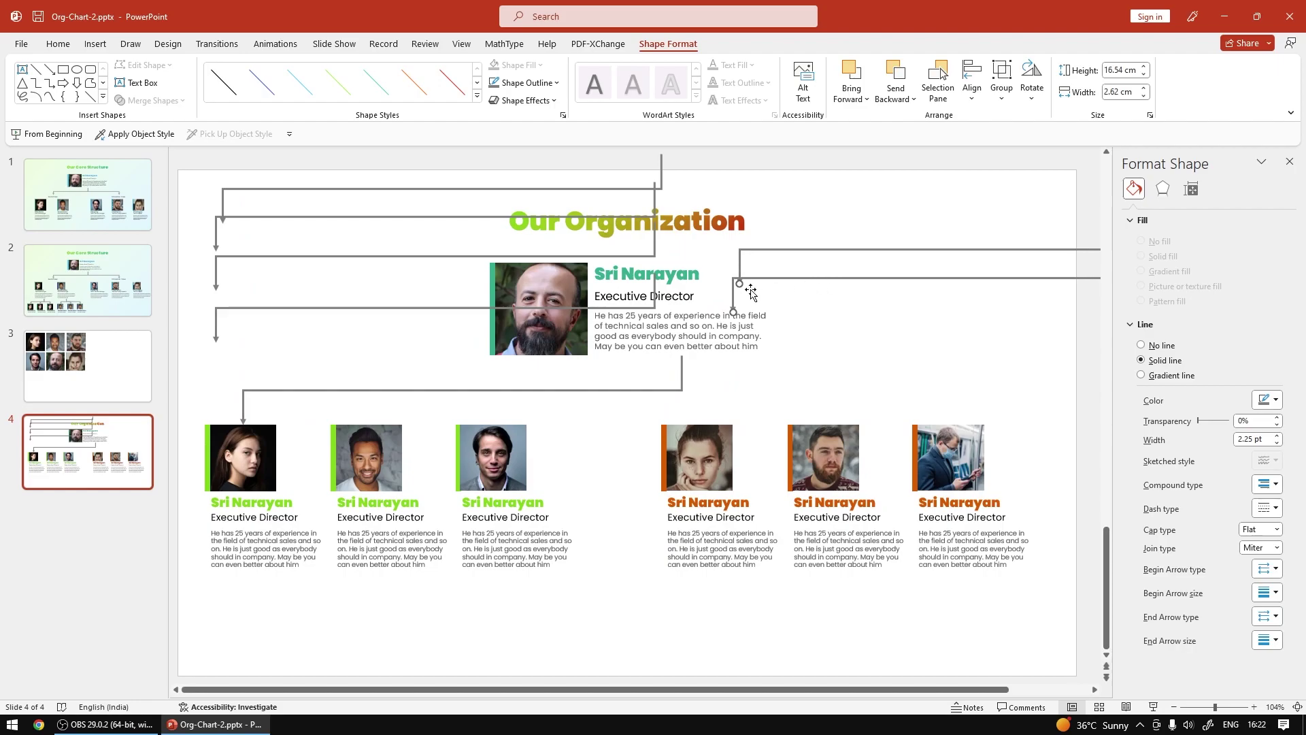
click(211, 348)
Connect copies from the director's box bottom to the second and third photos
click(216, 340)
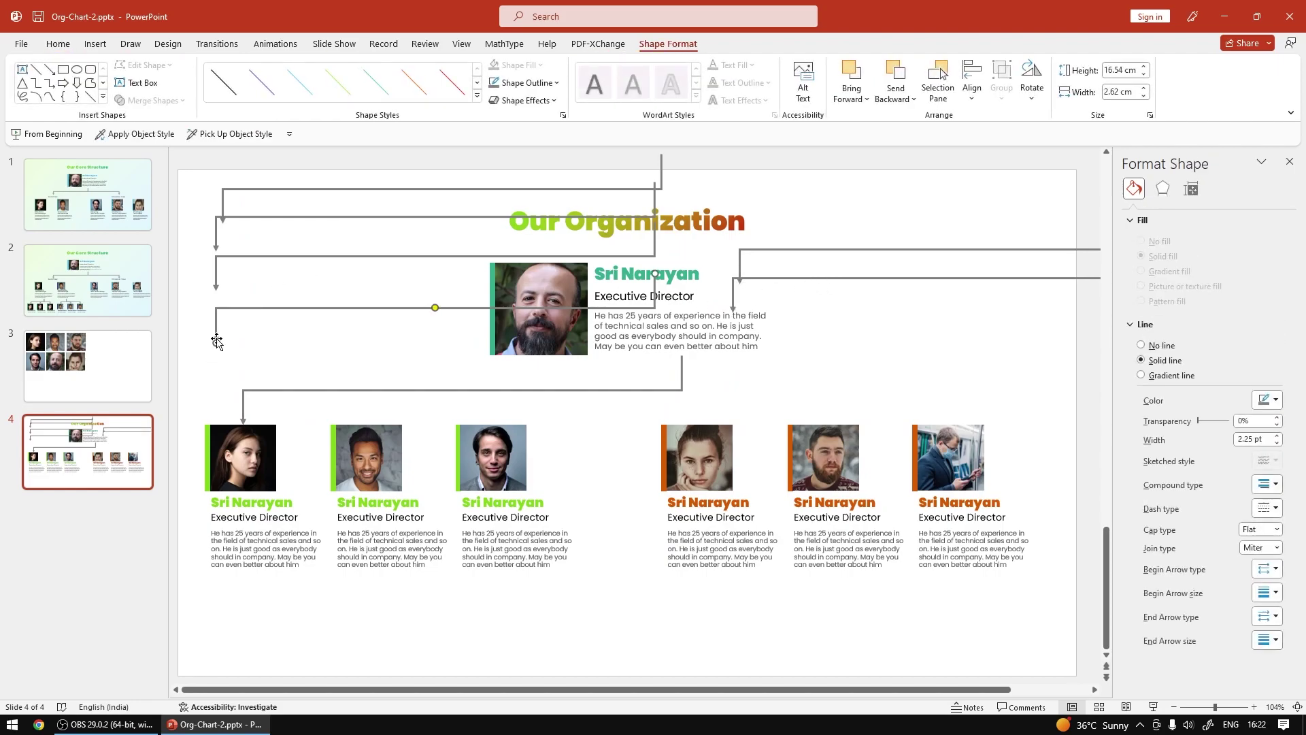
drag(216, 341, 369, 424)
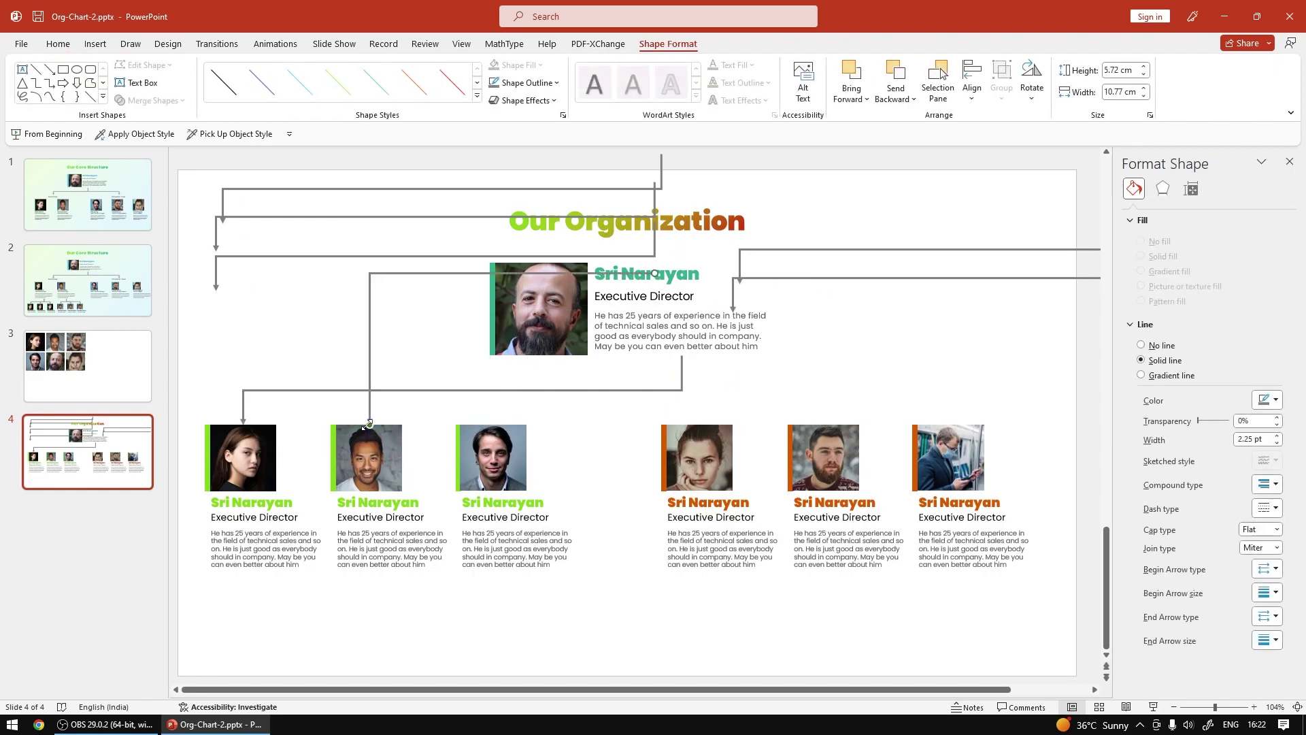
drag(656, 275, 681, 355)
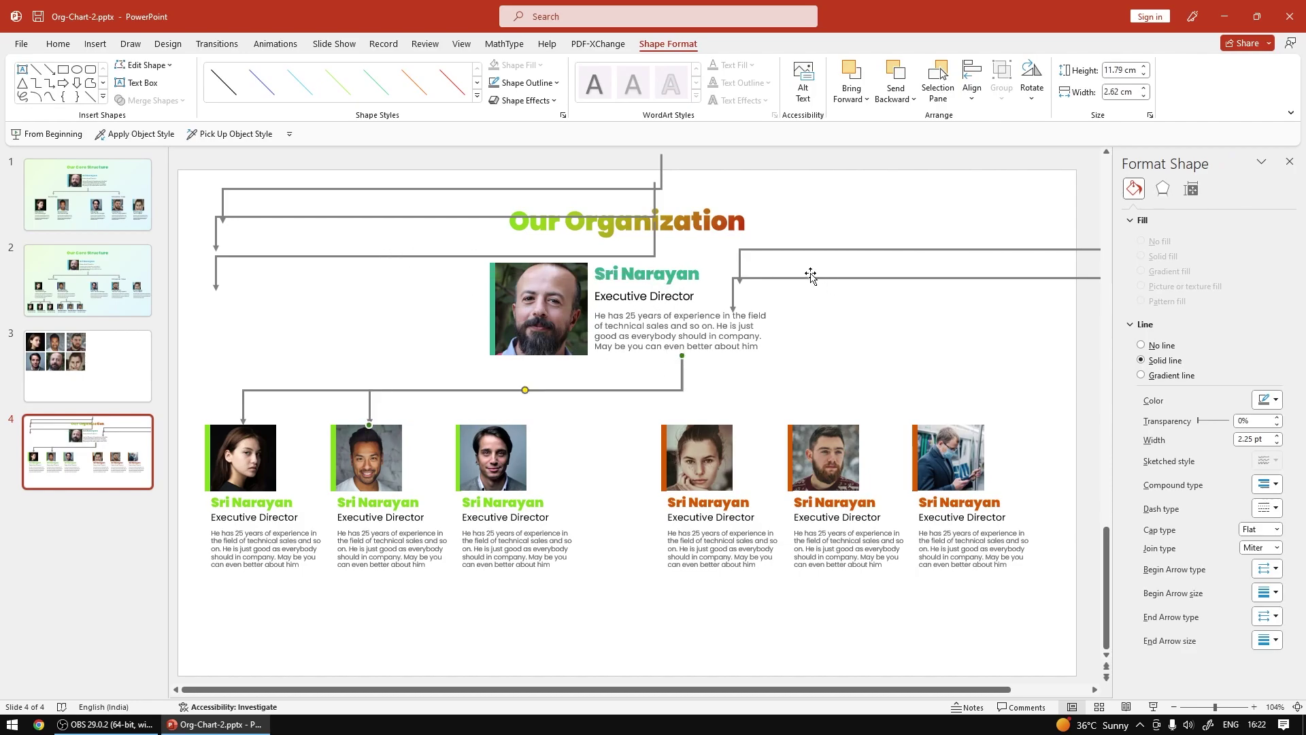
click(811, 278)
drag(734, 311, 494, 425)
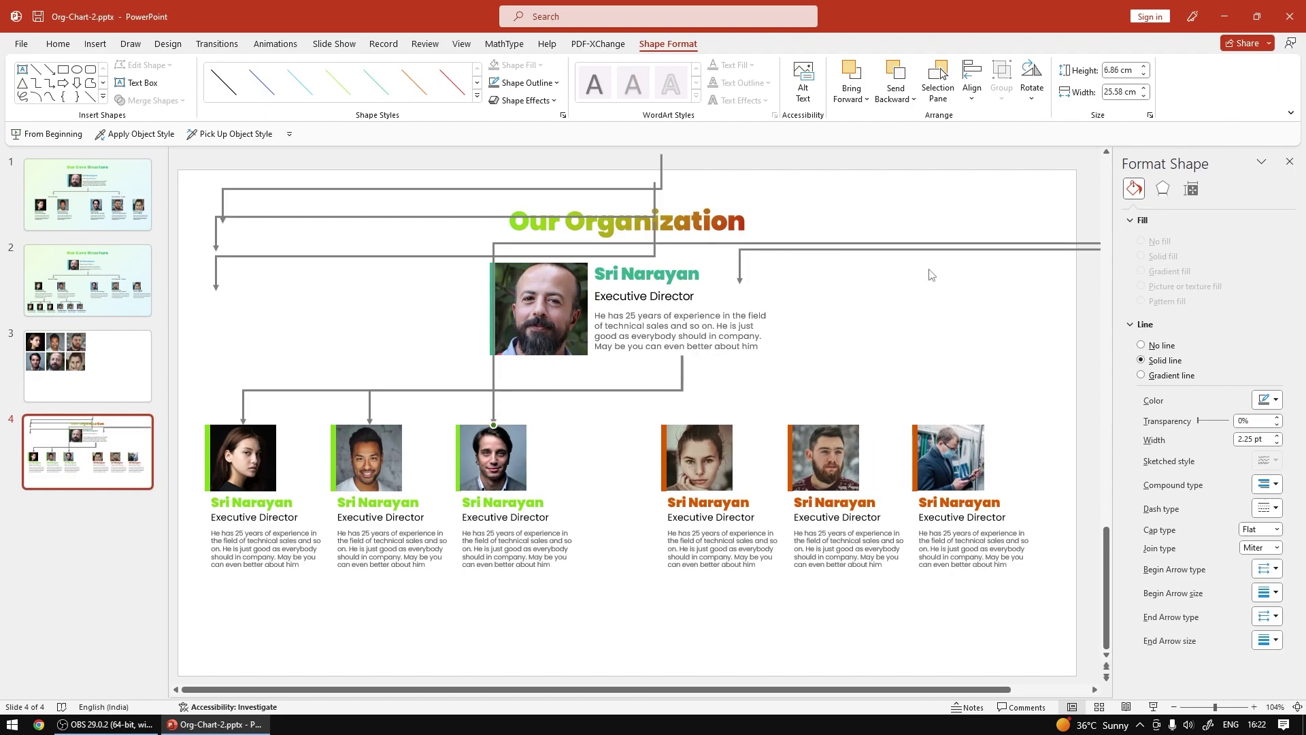
scroll(932, 274, down, 1)
drag(1085, 240, 610, 349)
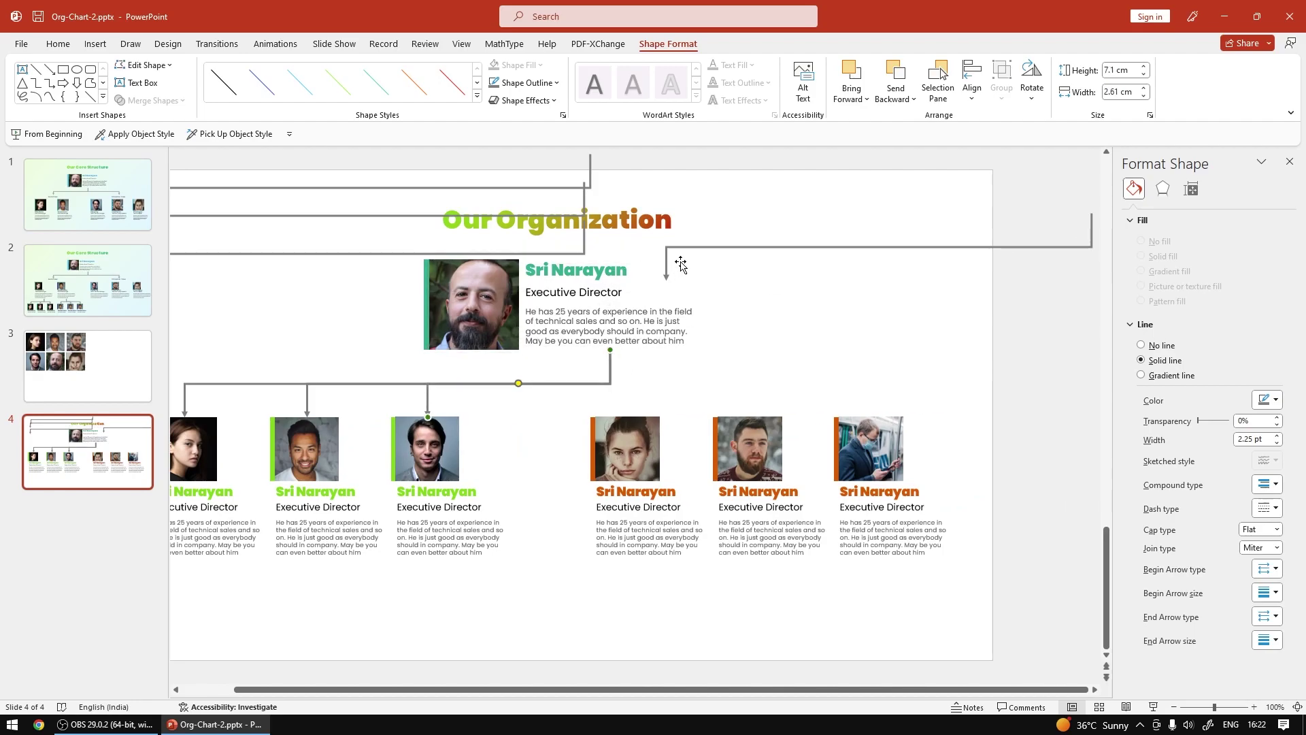
Route further connectors from the director's box to the fourth, fifth and sixth cards
click(771, 248)
drag(1091, 212, 610, 350)
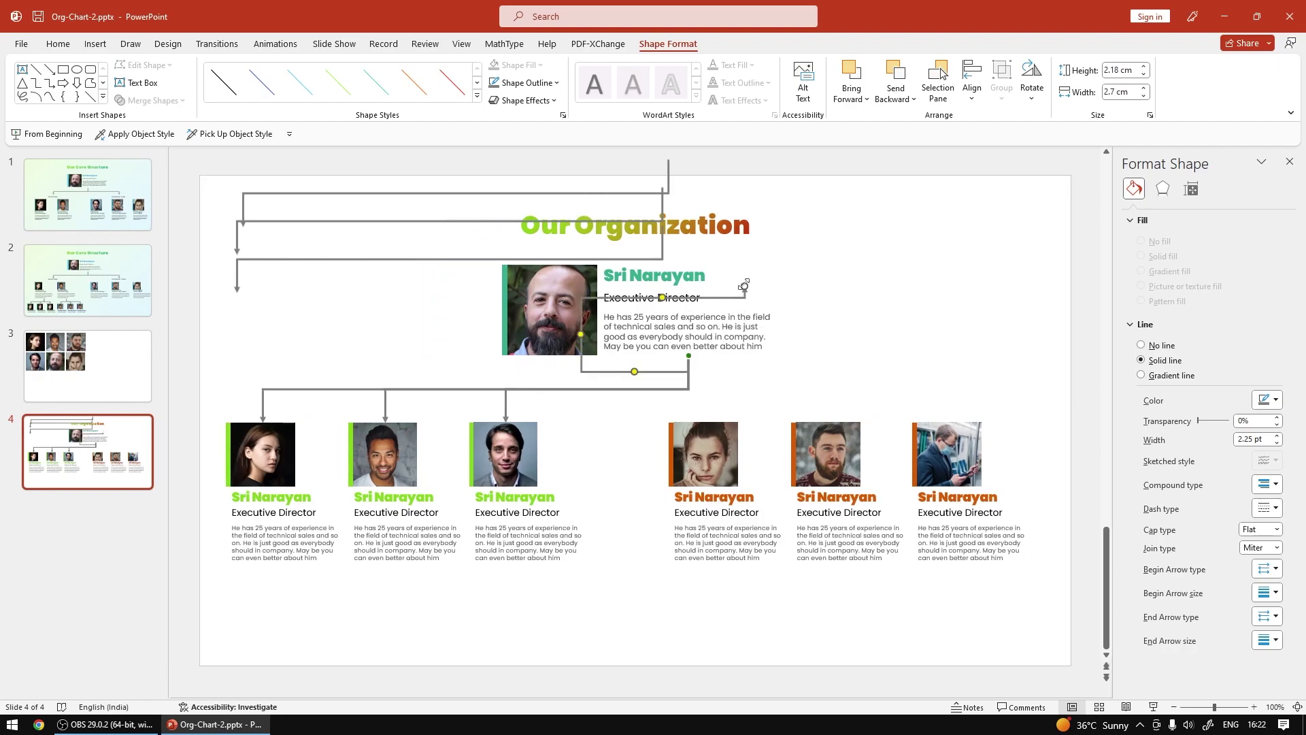
drag(743, 284, 706, 422)
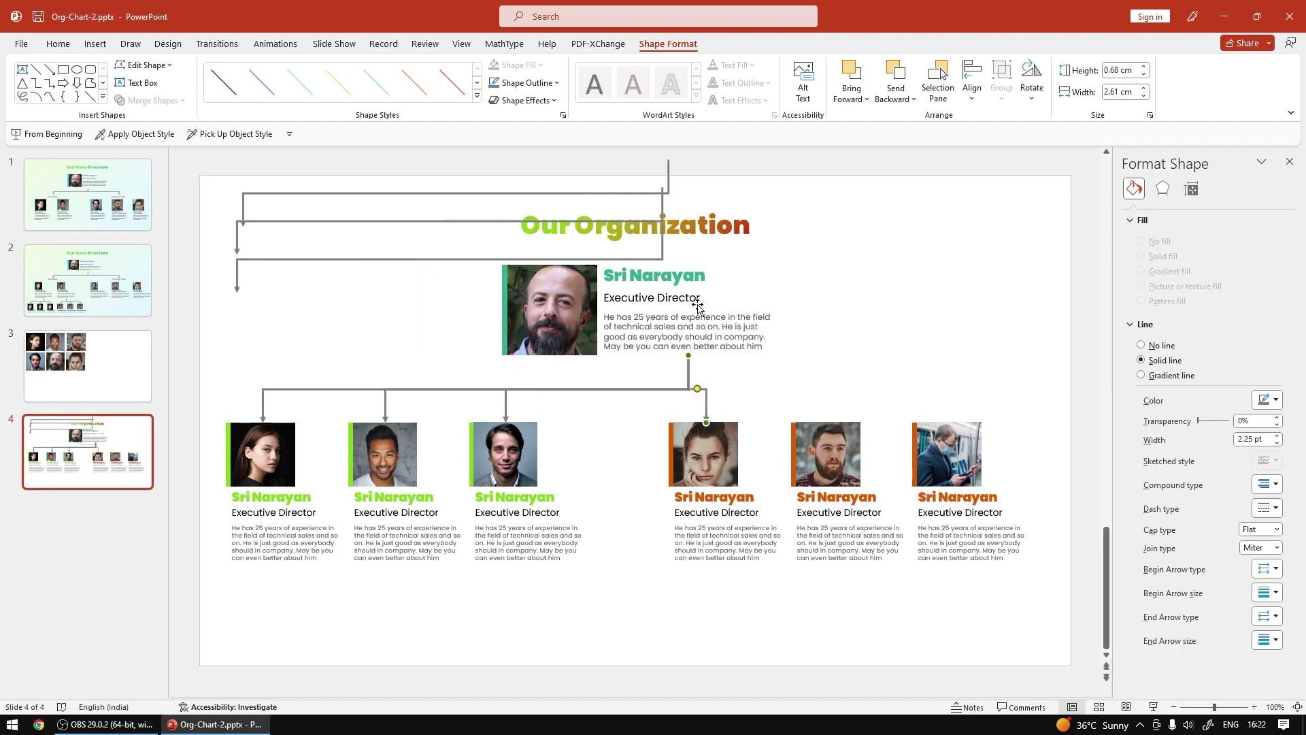
click(661, 257)
drag(237, 293, 828, 422)
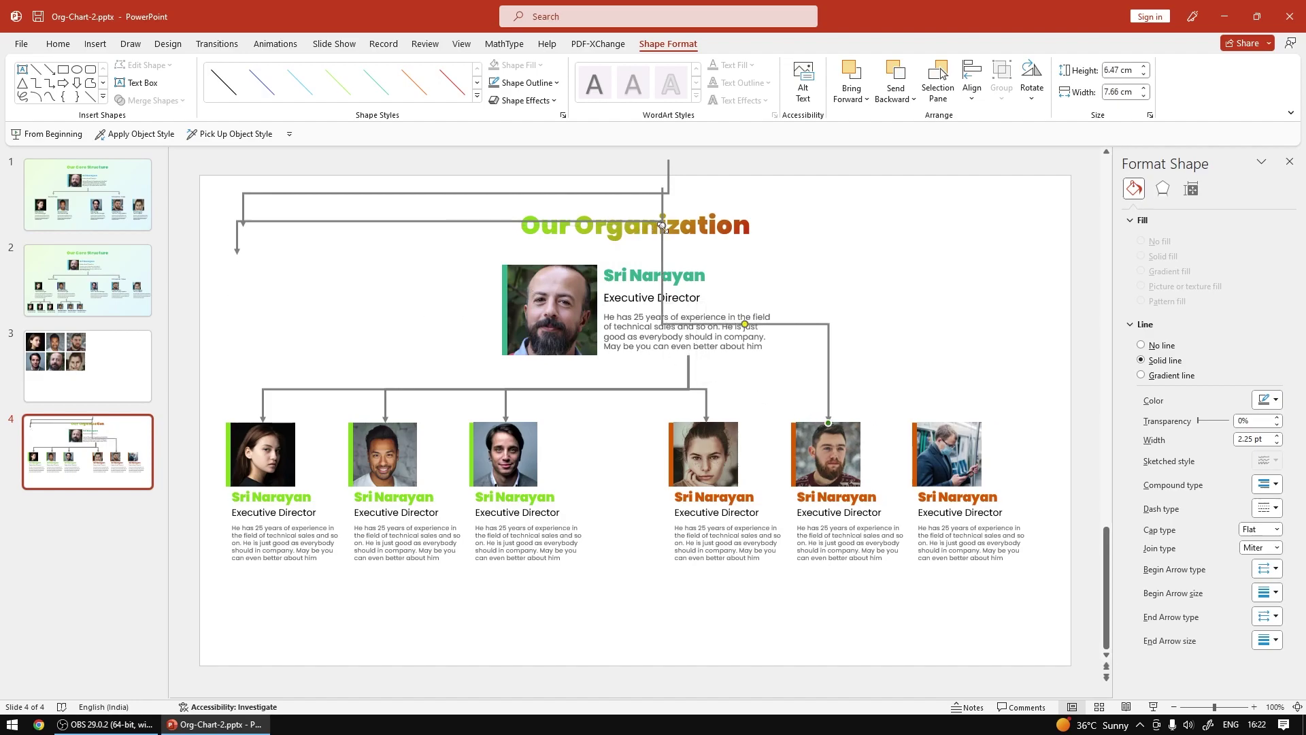
drag(661, 226, 688, 355)
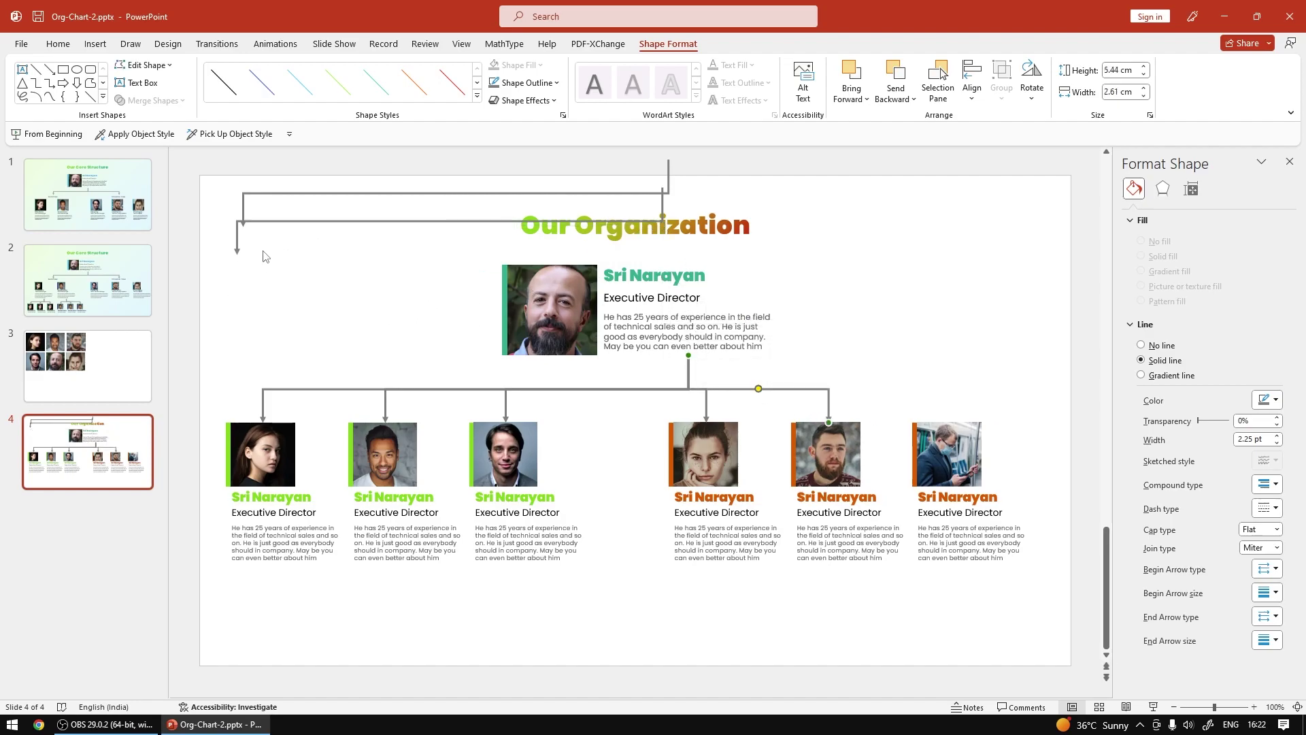
drag(237, 251, 957, 423)
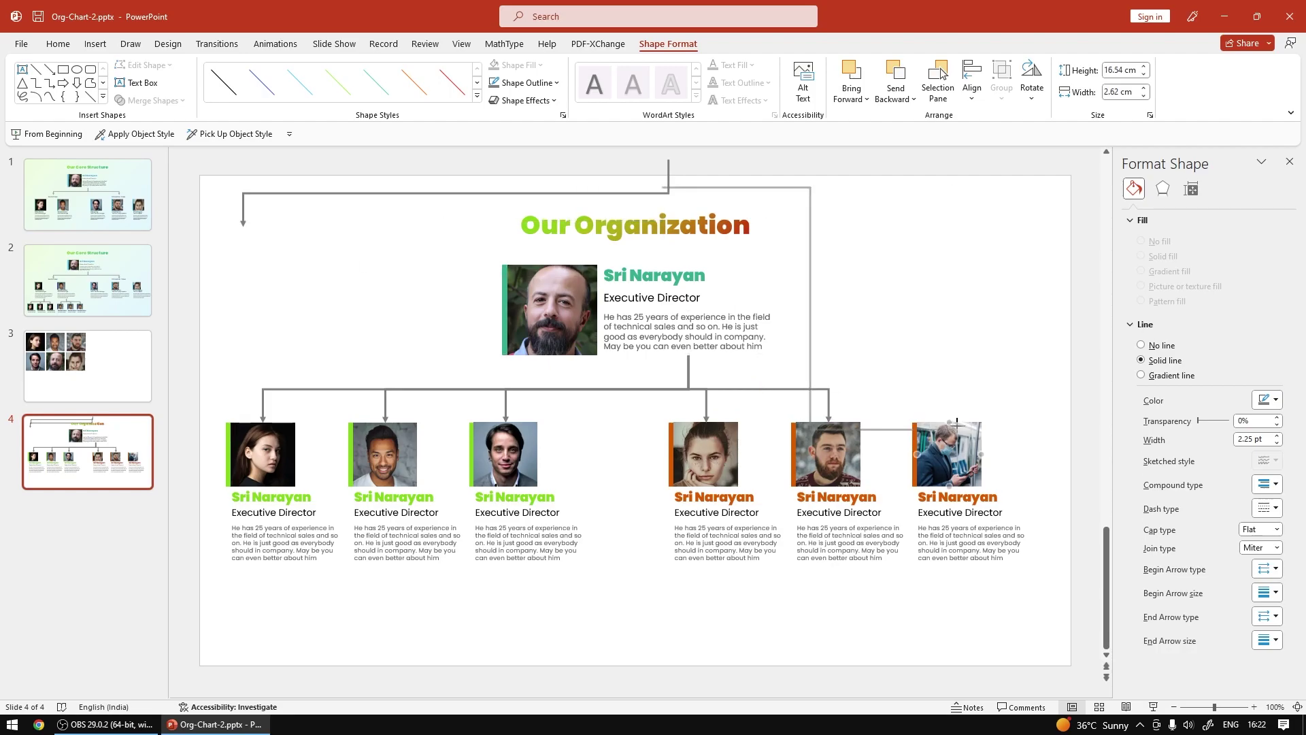
drag(667, 186, 693, 369)
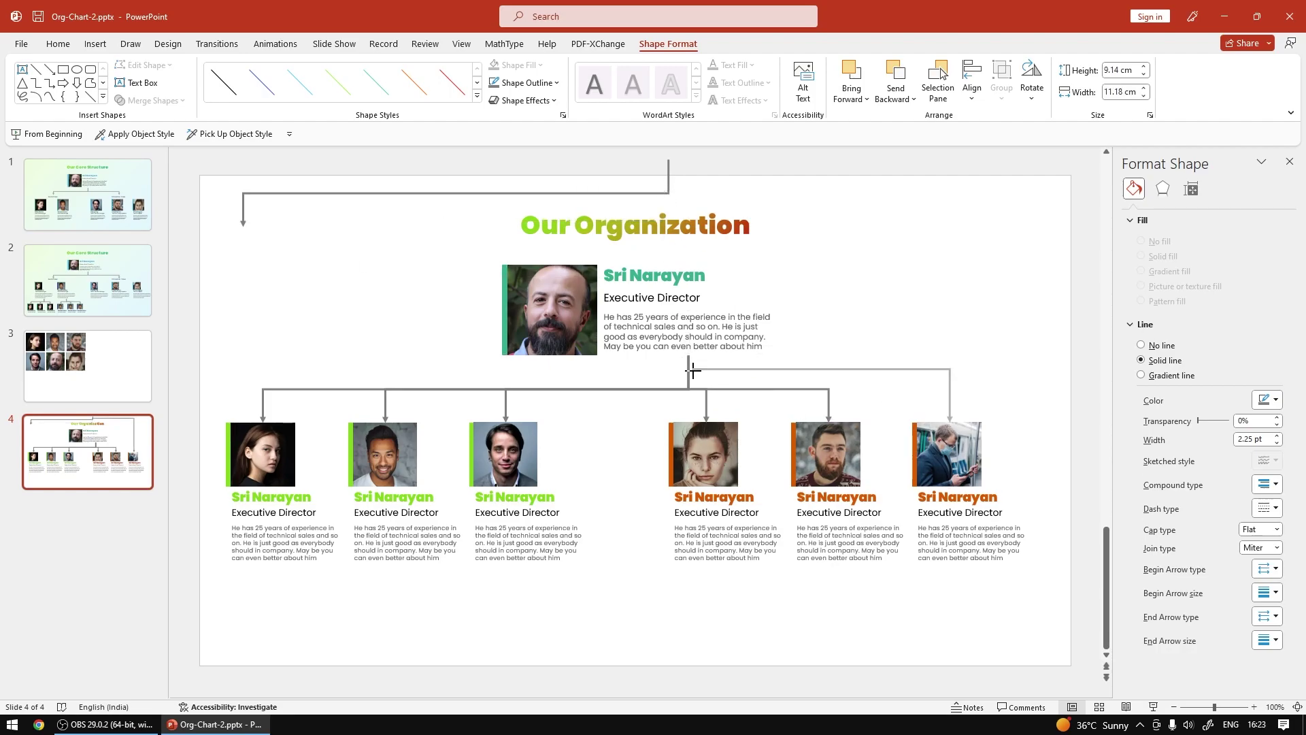
click(329, 291)
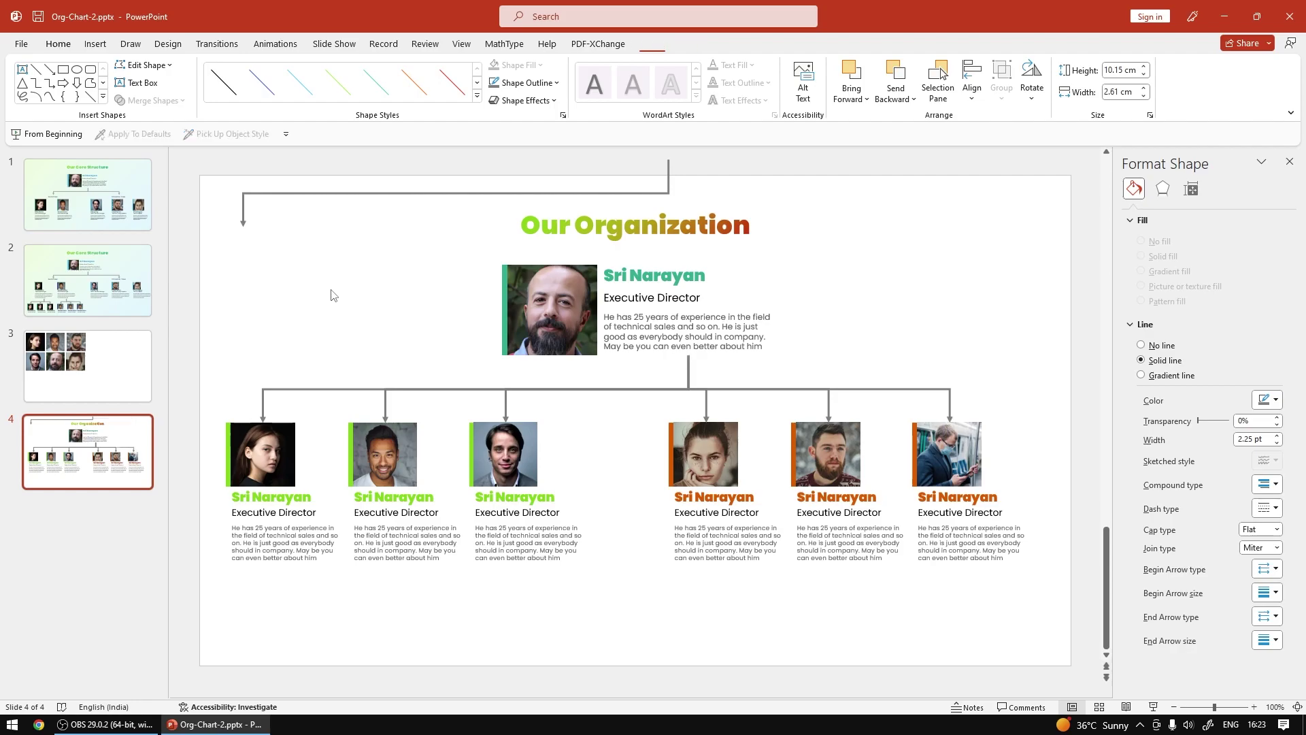
Select the leftover connector above the 'Our Organization' title and delete it
click(372, 191)
key(Delete)
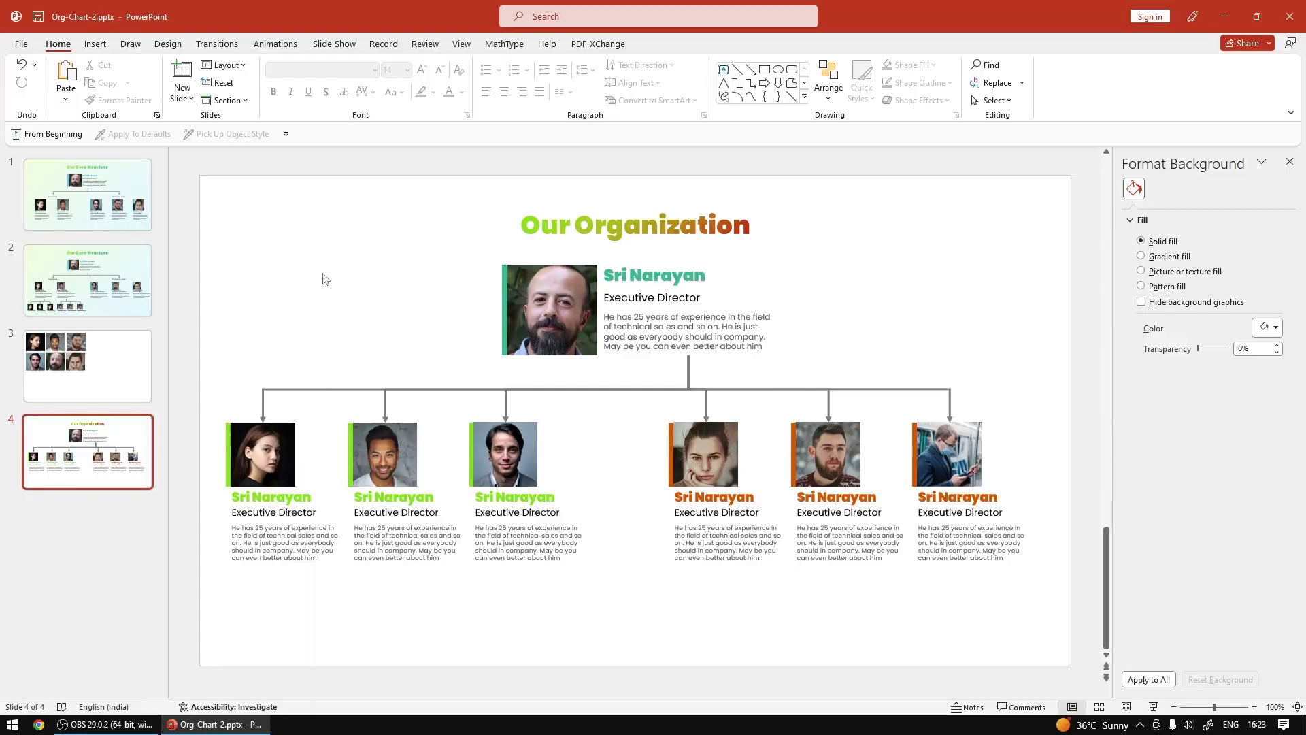
Switch the slide background to a gradient fill and make its right stop light blue
right_click(325, 259)
click(403, 423)
click(1141, 256)
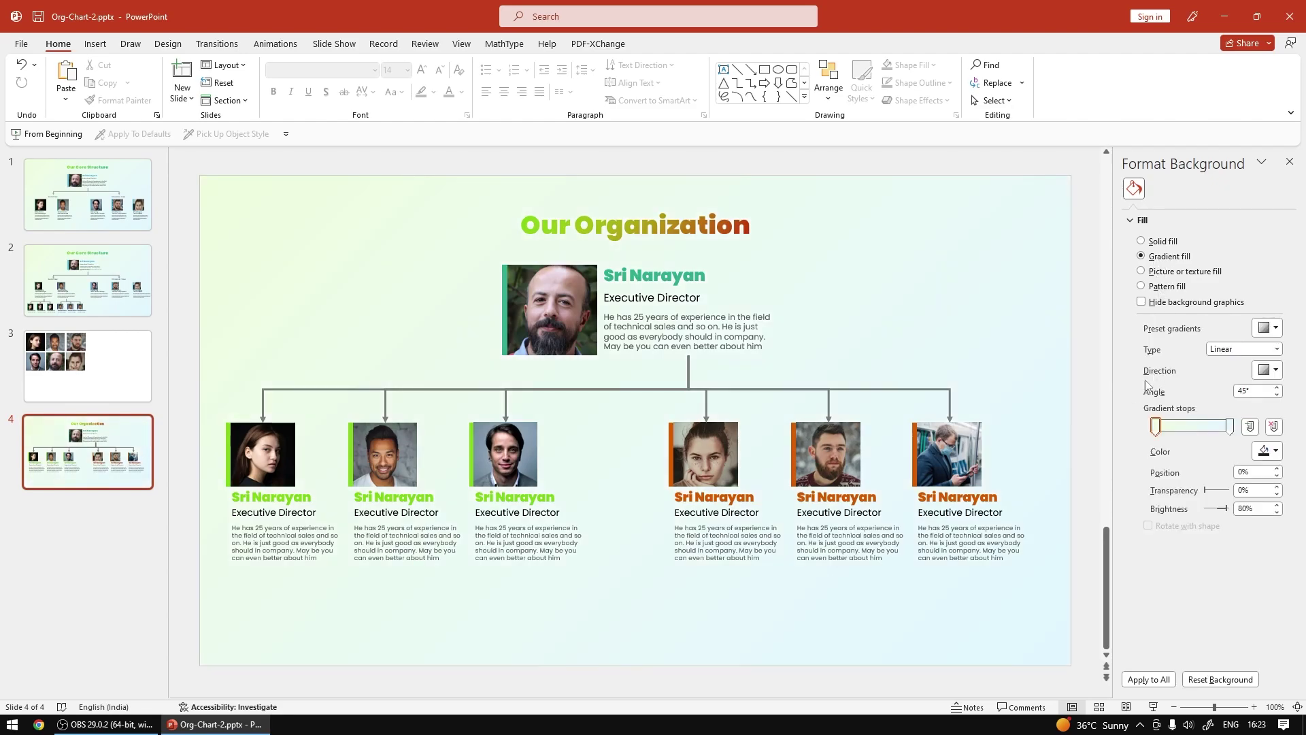
click(1155, 428)
click(1229, 427)
click(1267, 450)
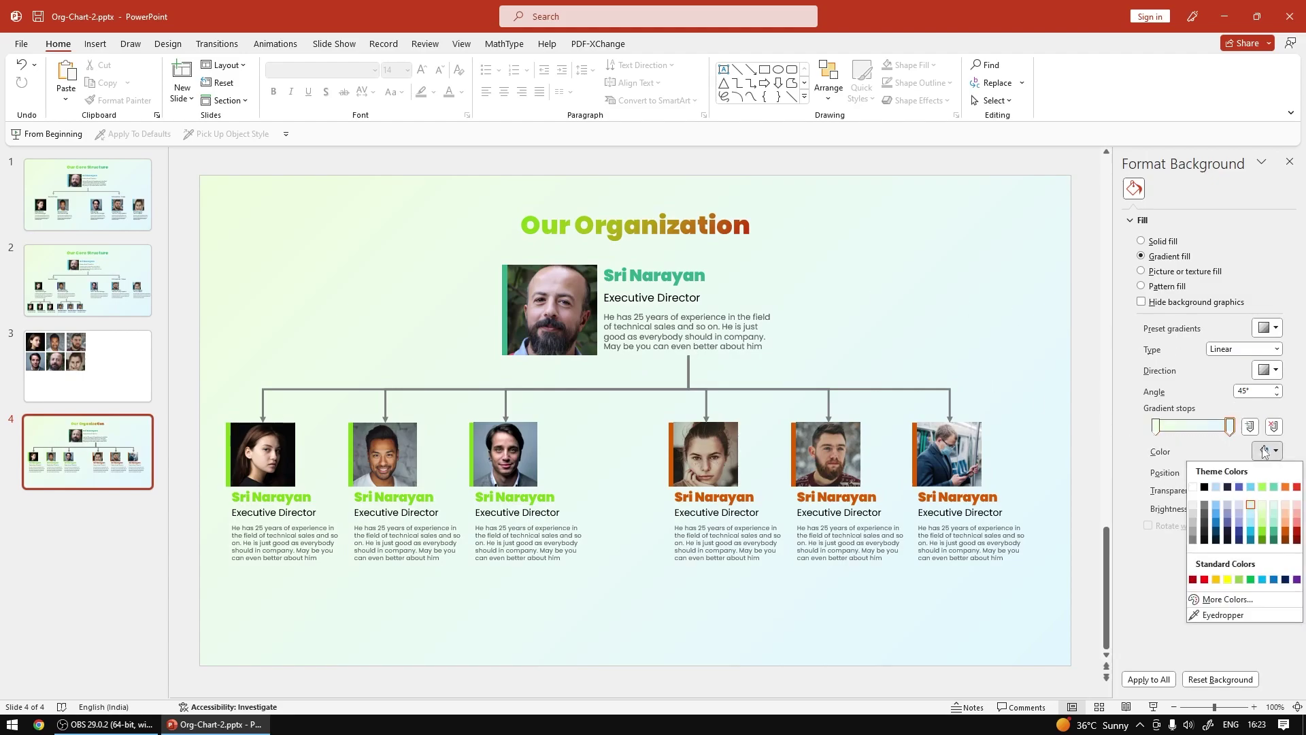
click(1251, 507)
Adjust the gradient stops so the left is pale green and the right stays light blue
click(1155, 427)
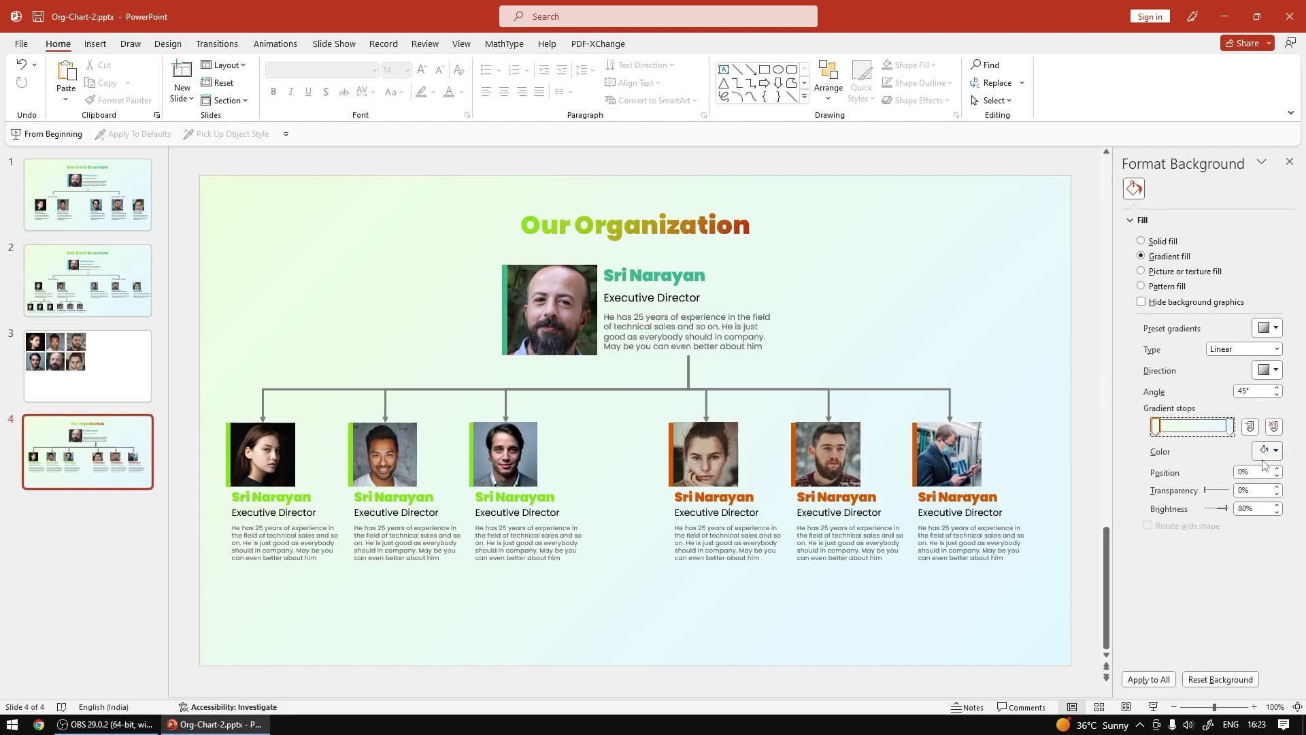
click(1266, 451)
click(1263, 504)
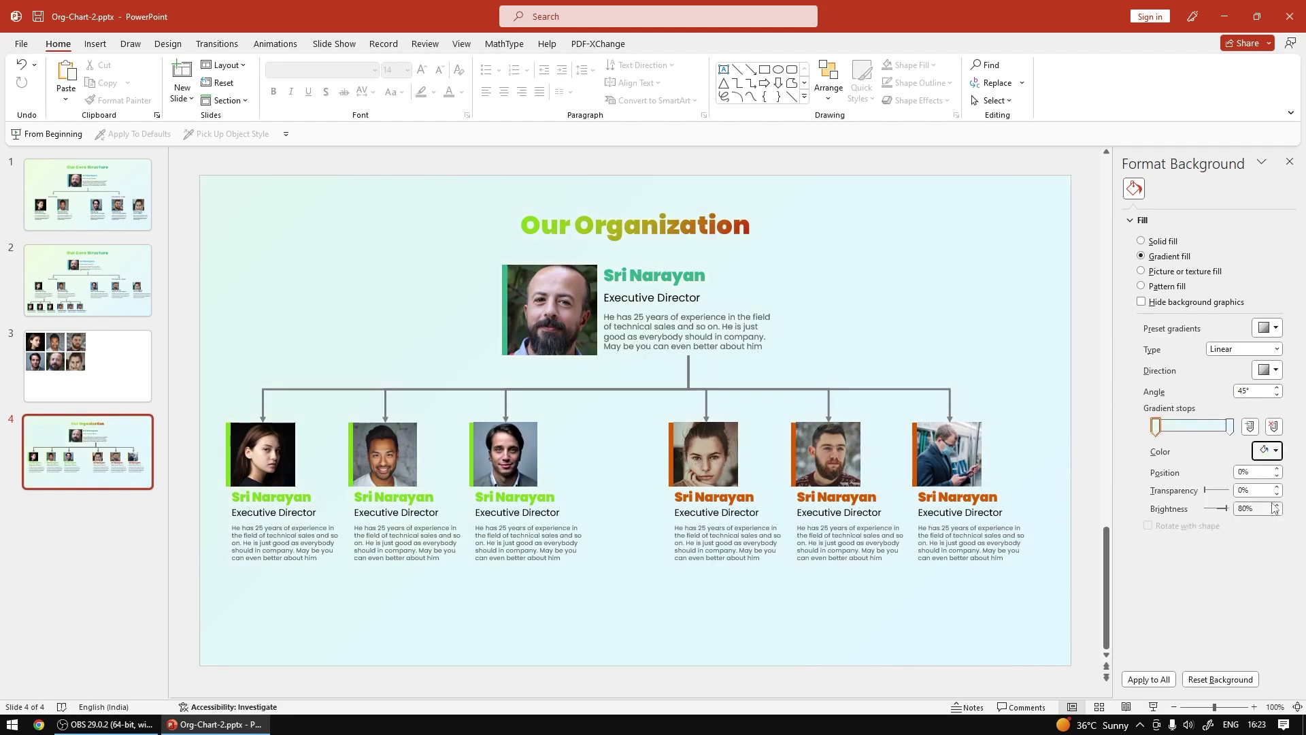
click(1229, 428)
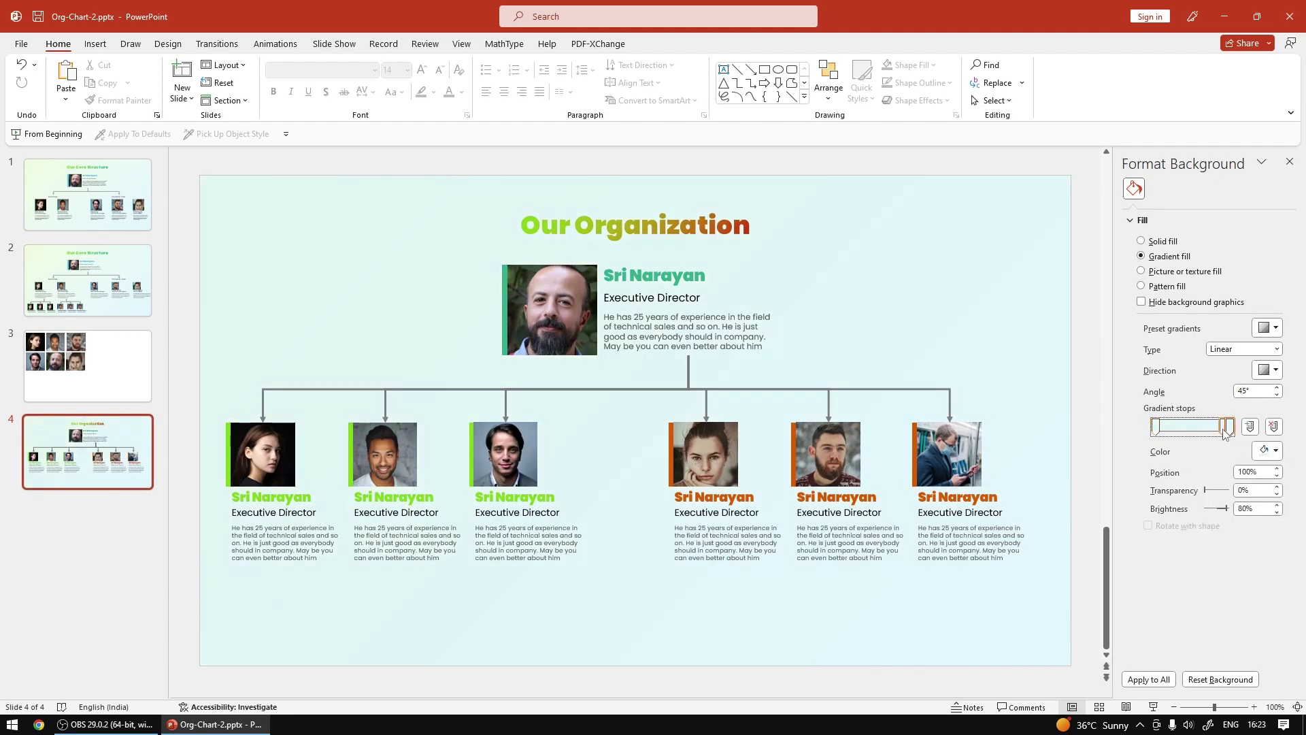
click(1267, 451)
click(1276, 508)
click(1266, 450)
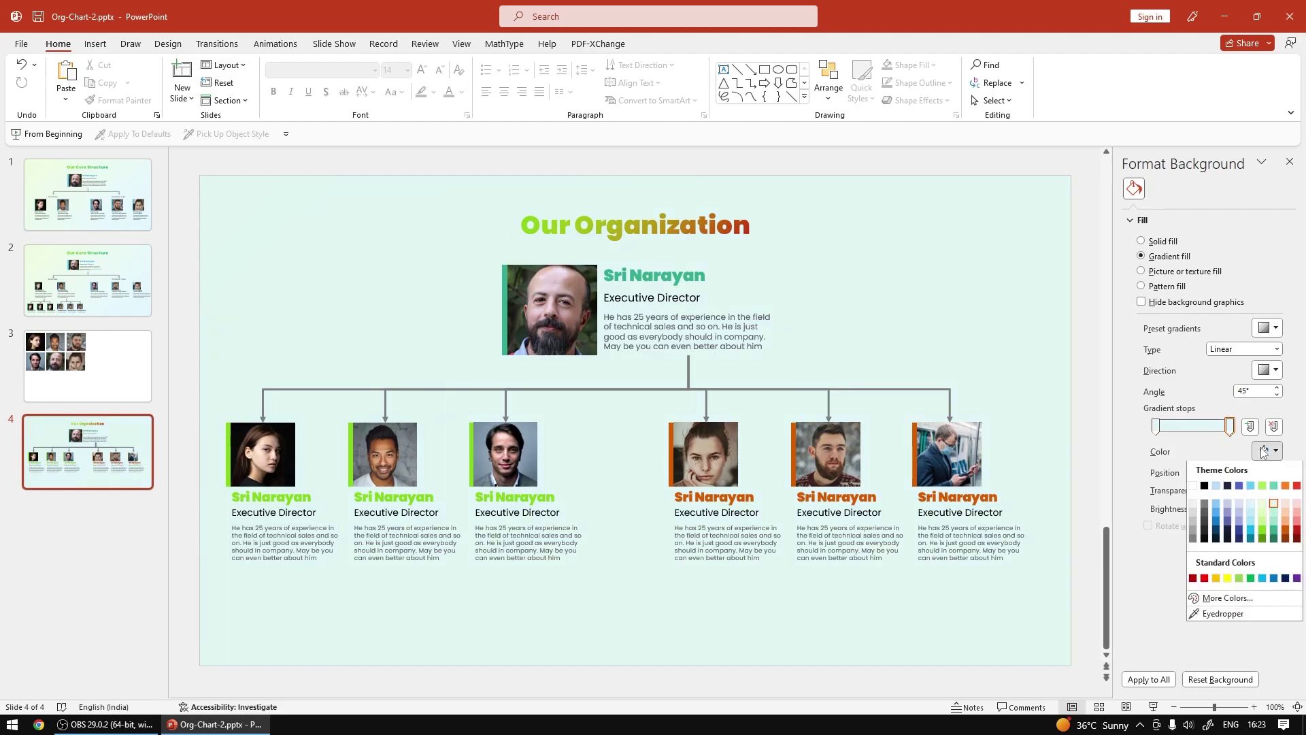
click(1251, 509)
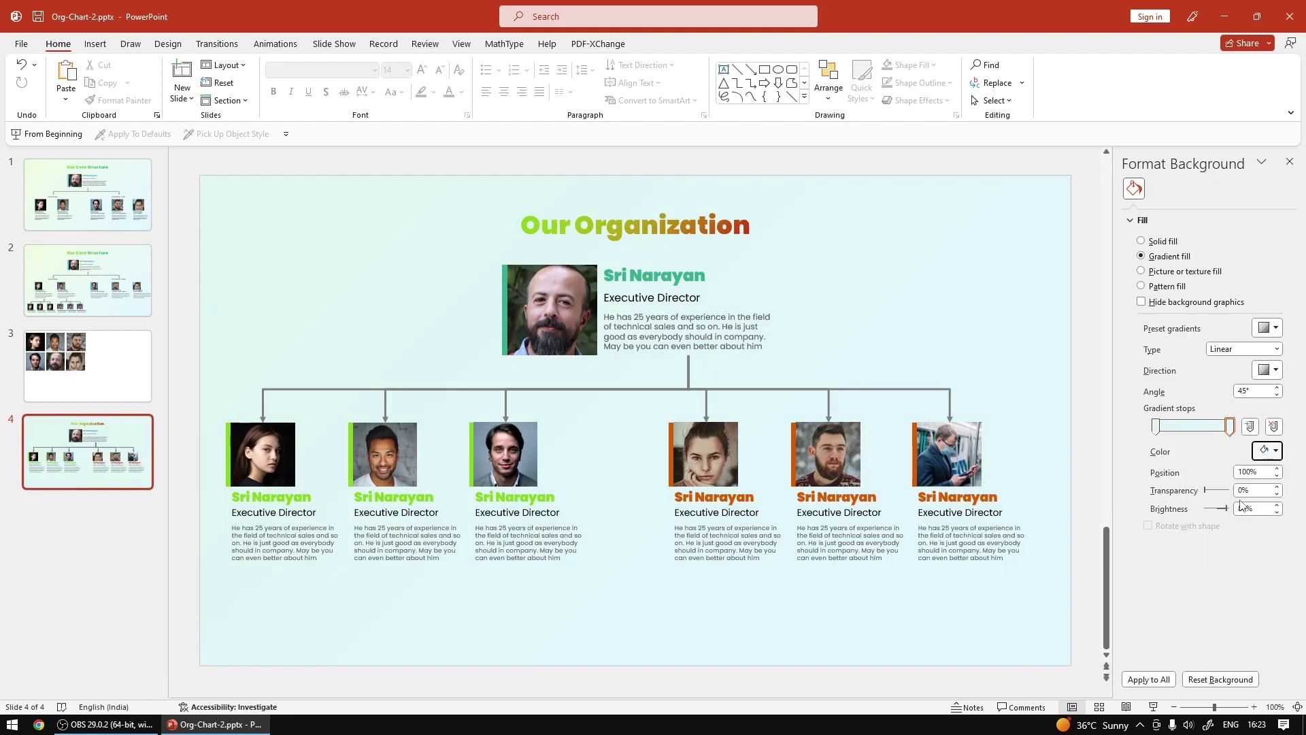
click(1156, 426)
click(1267, 451)
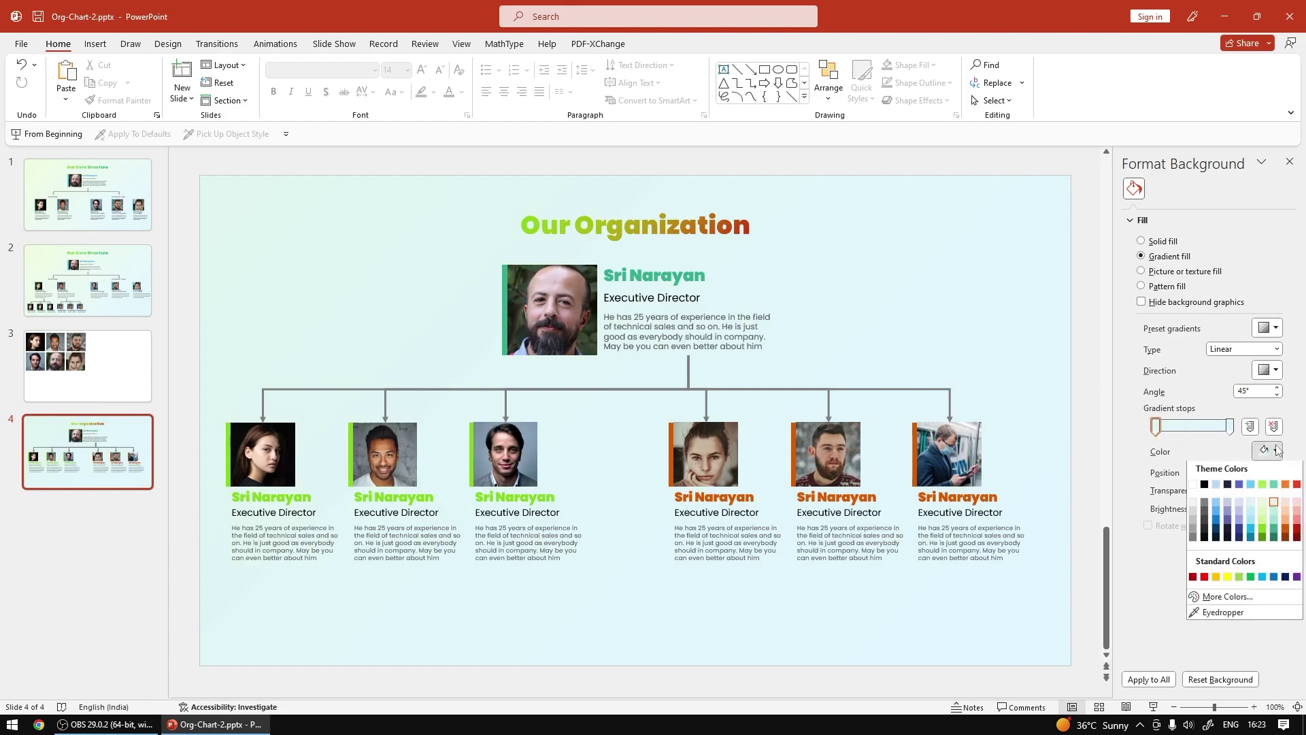
click(1264, 504)
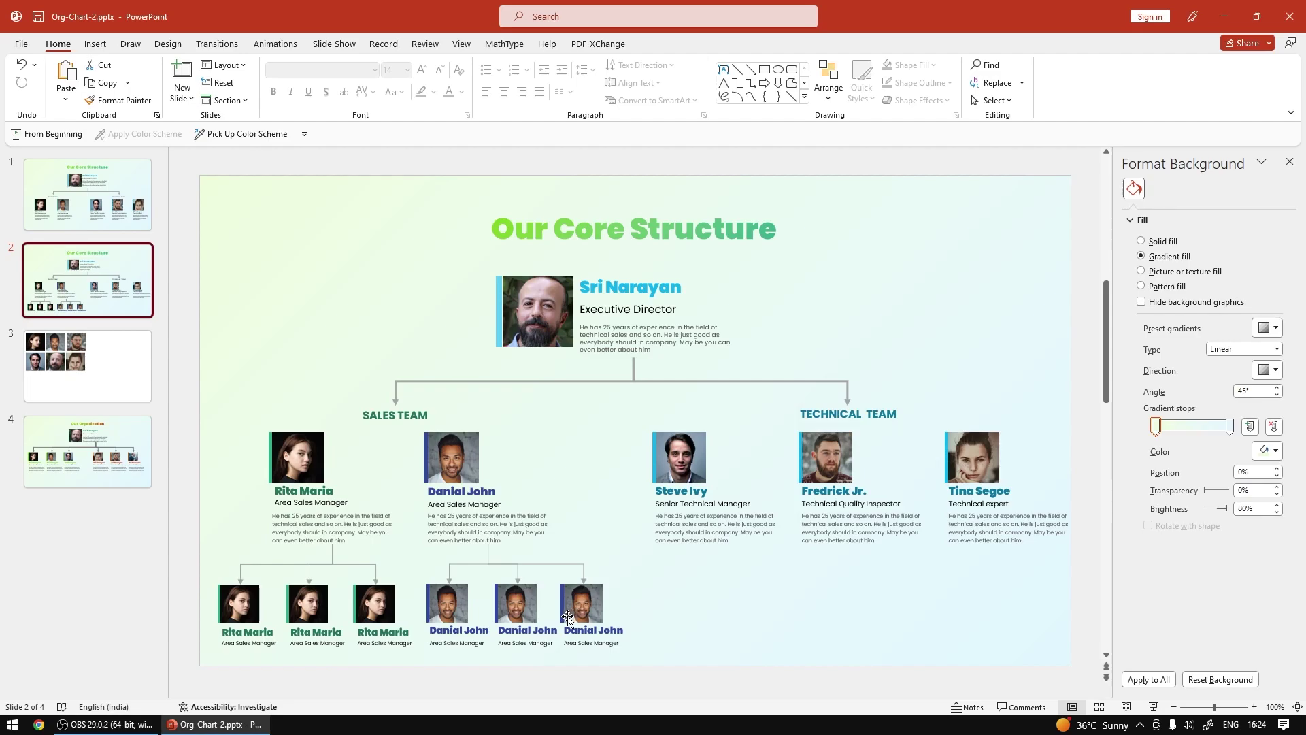
Apply a Fade entrance to the director's card group
click(120, 476)
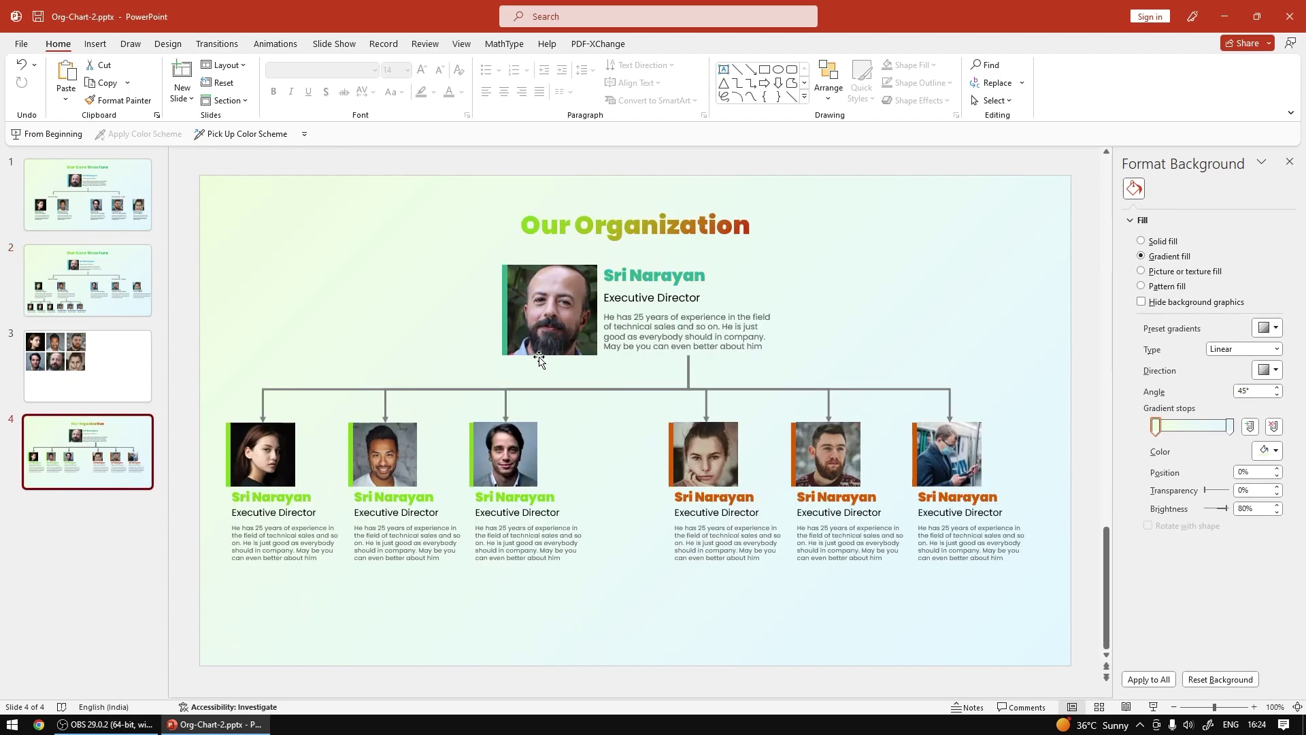
click(612, 293)
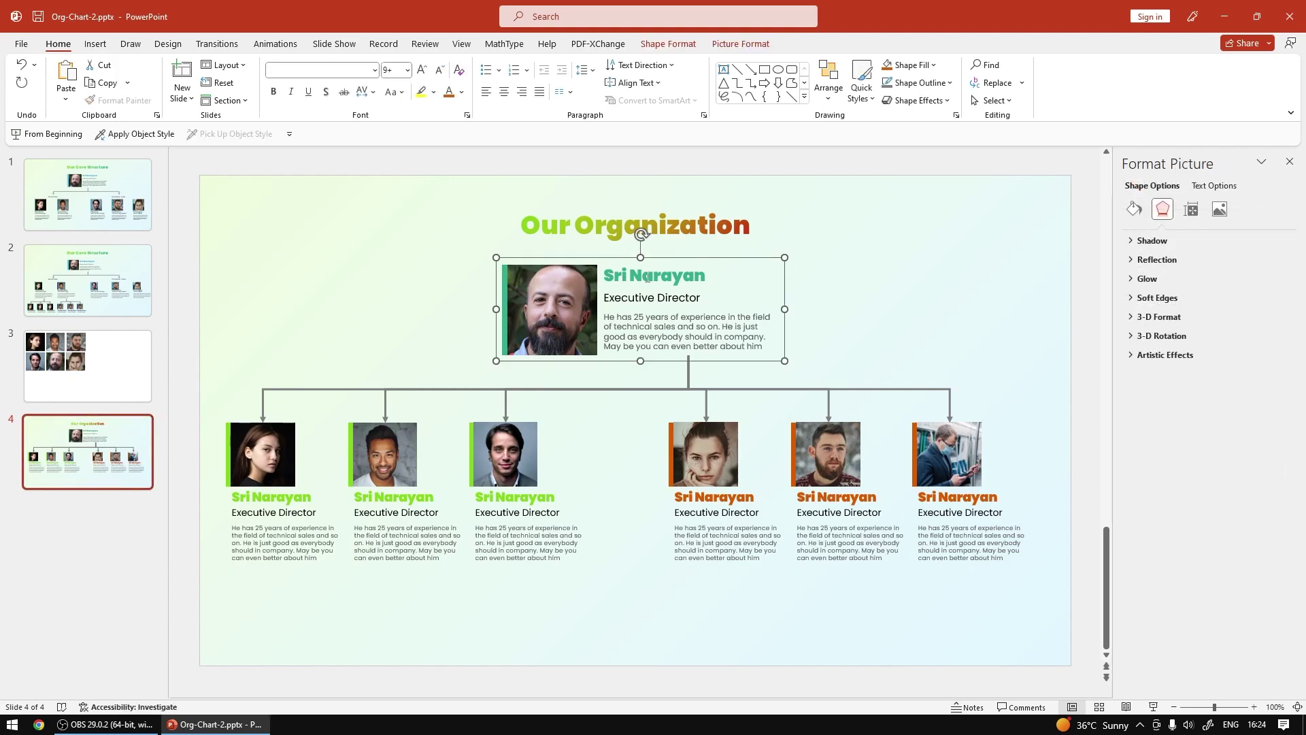
click(272, 44)
click(198, 87)
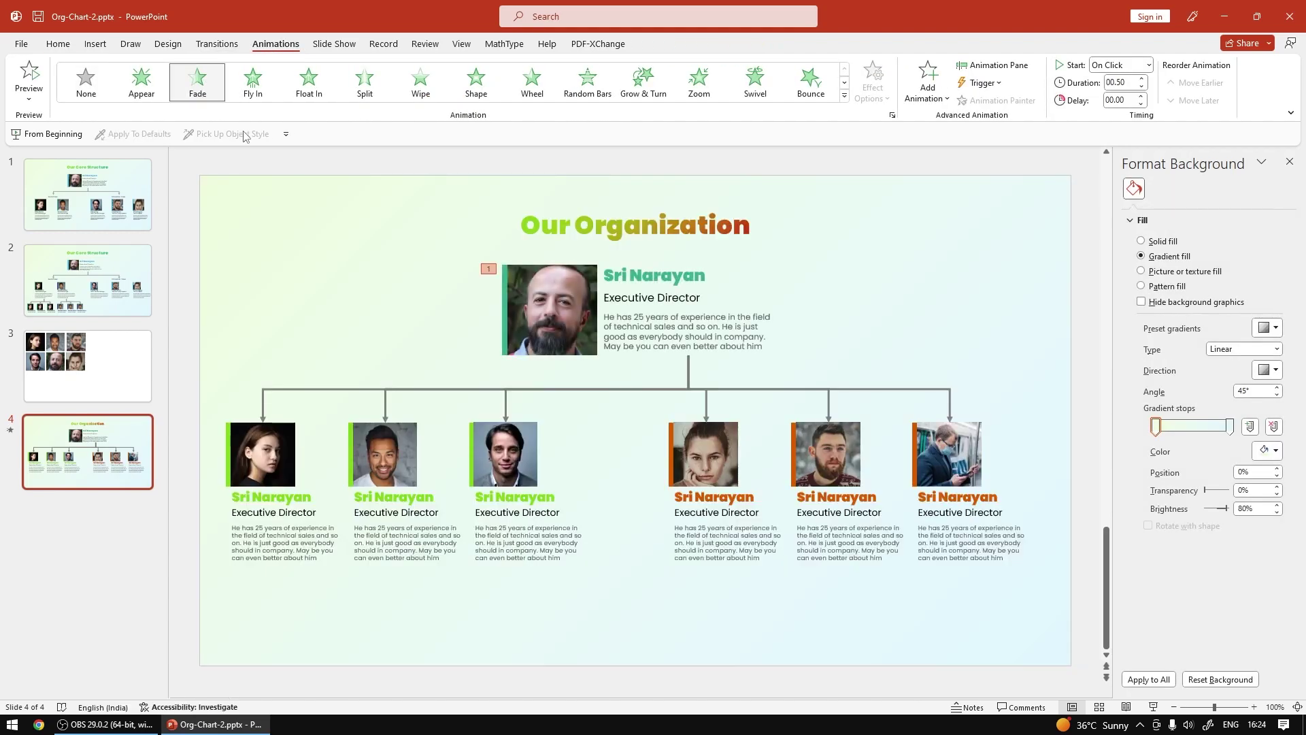
Give the connector to the first photo a Wipe entrance from the top
click(264, 408)
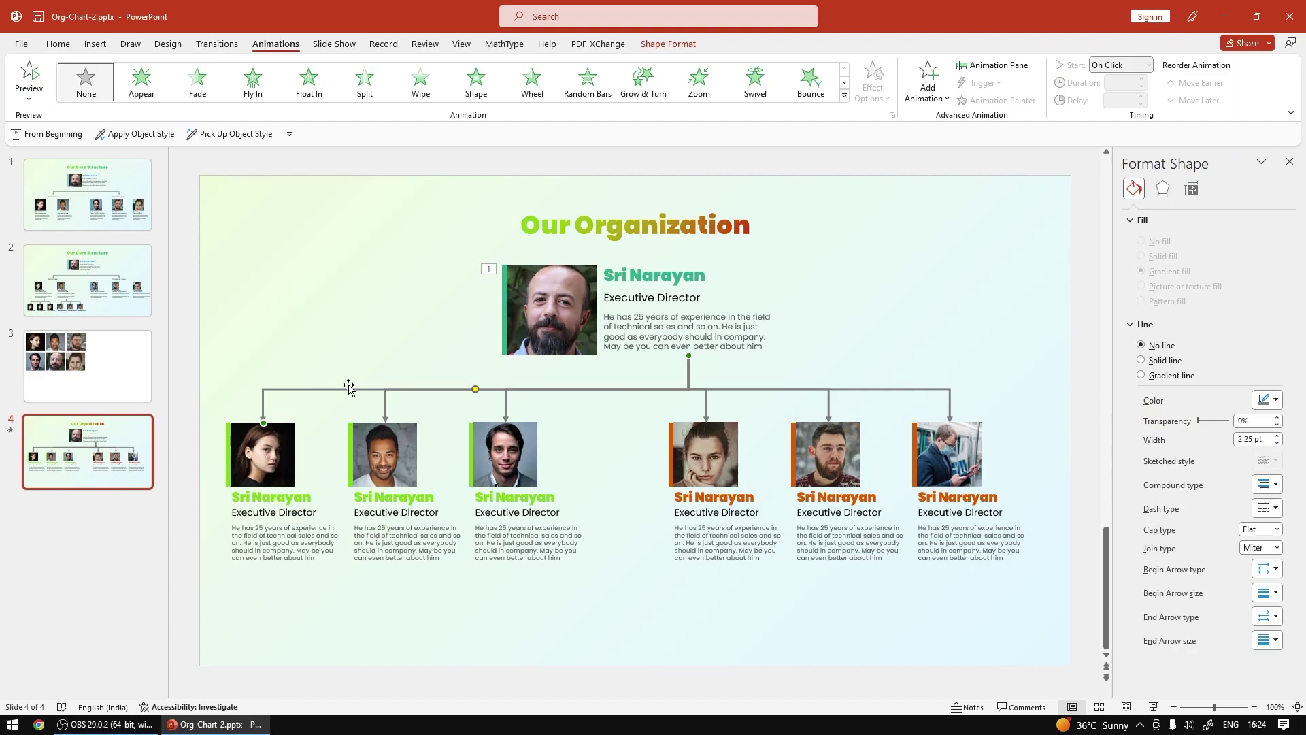
click(844, 96)
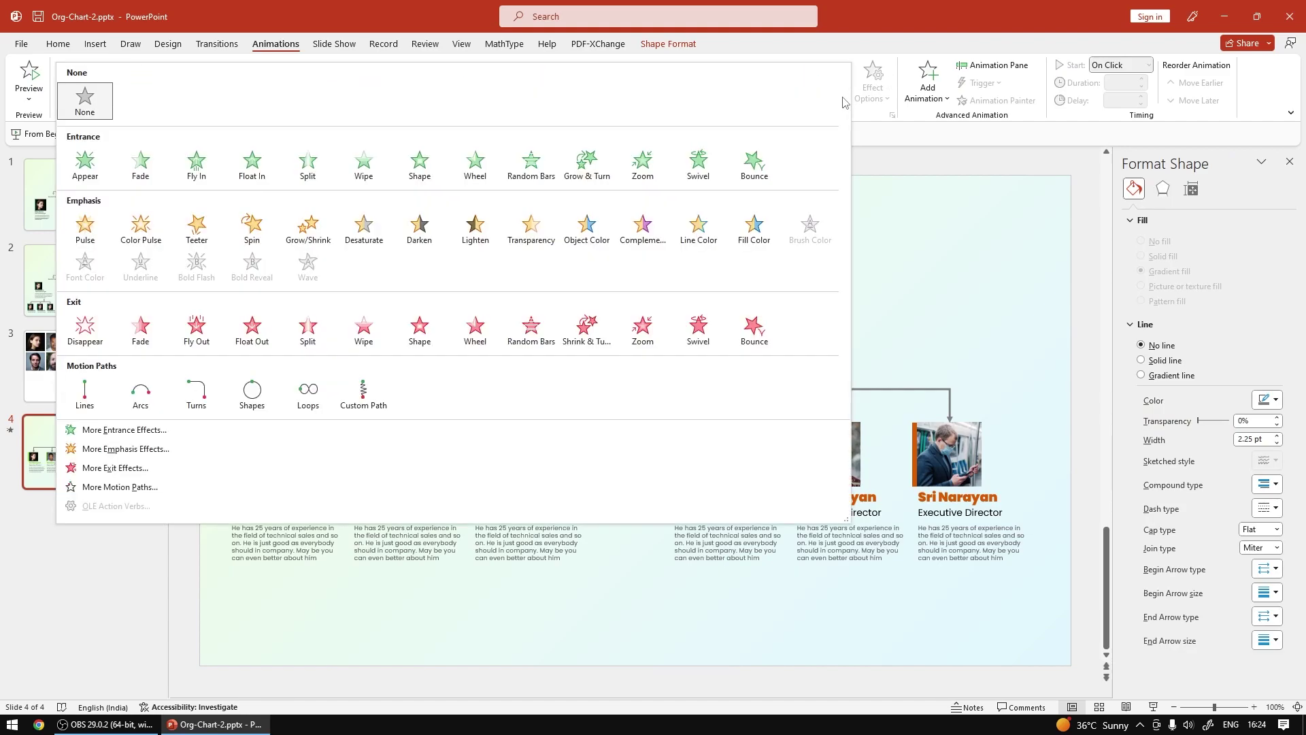
click(362, 167)
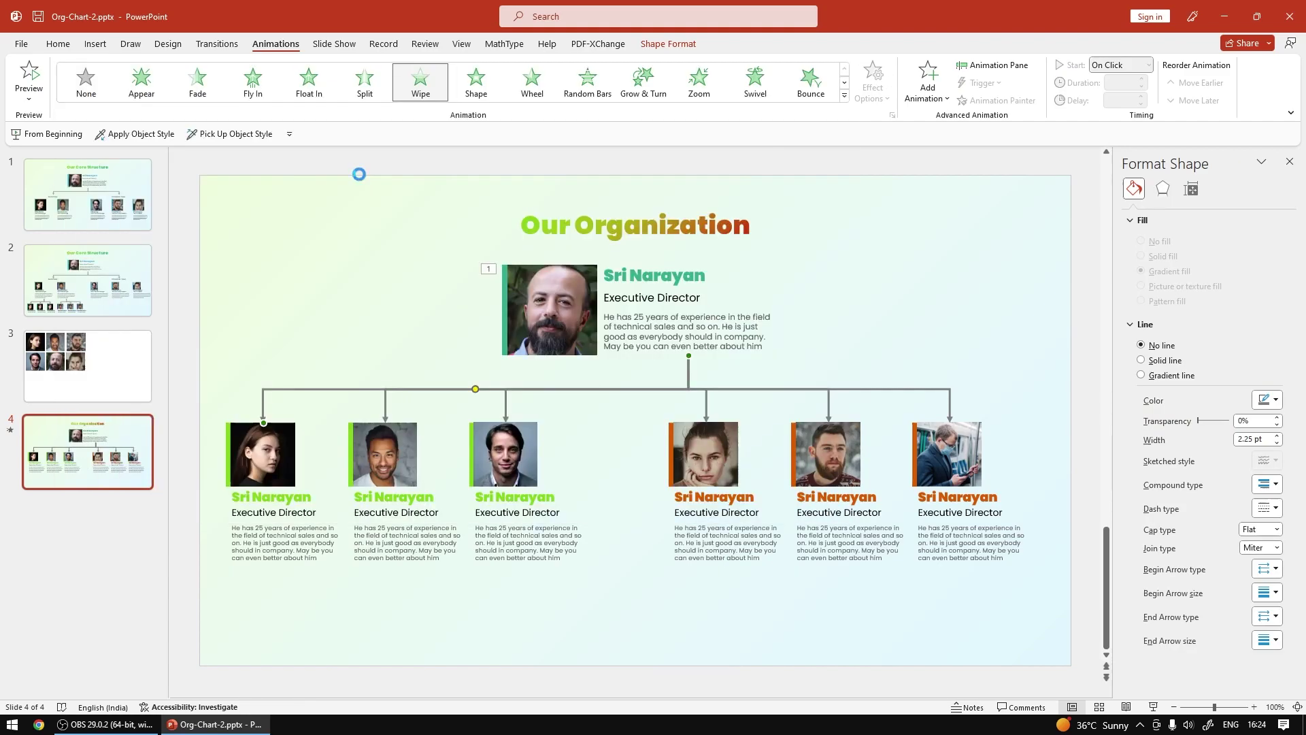
click(886, 101)
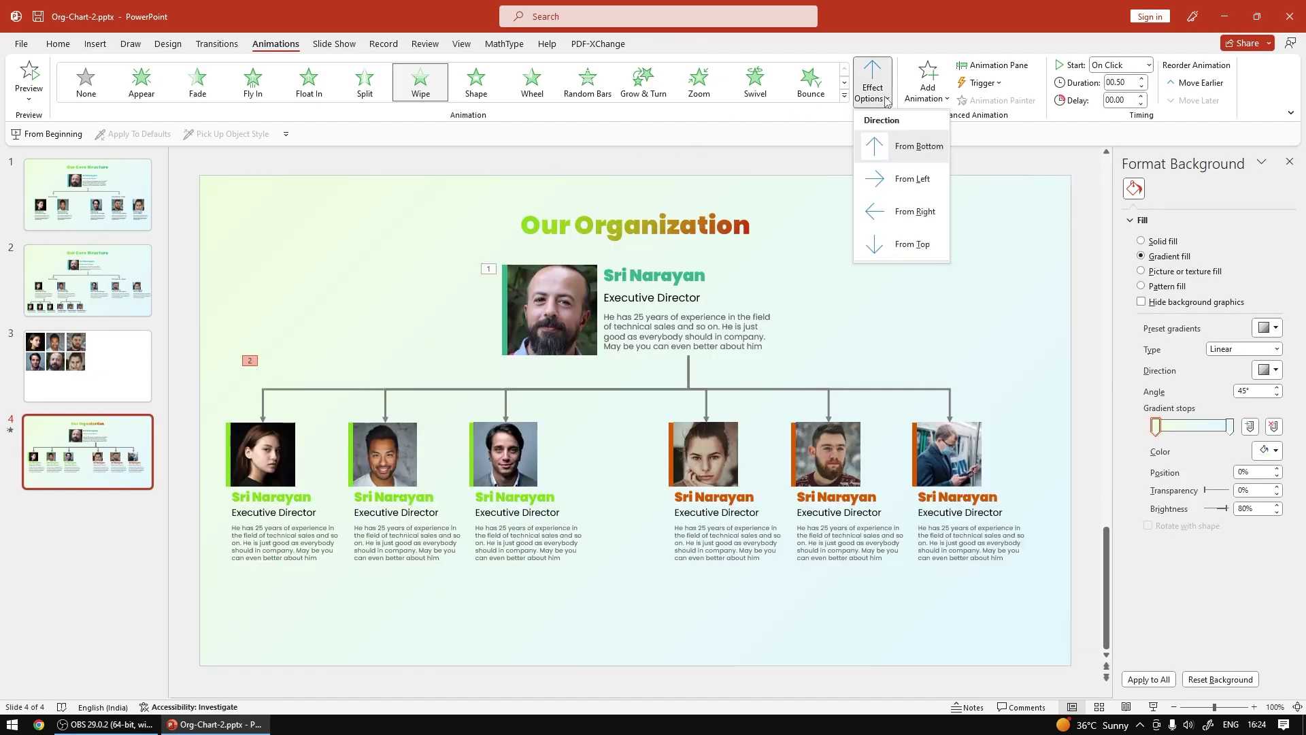
click(895, 249)
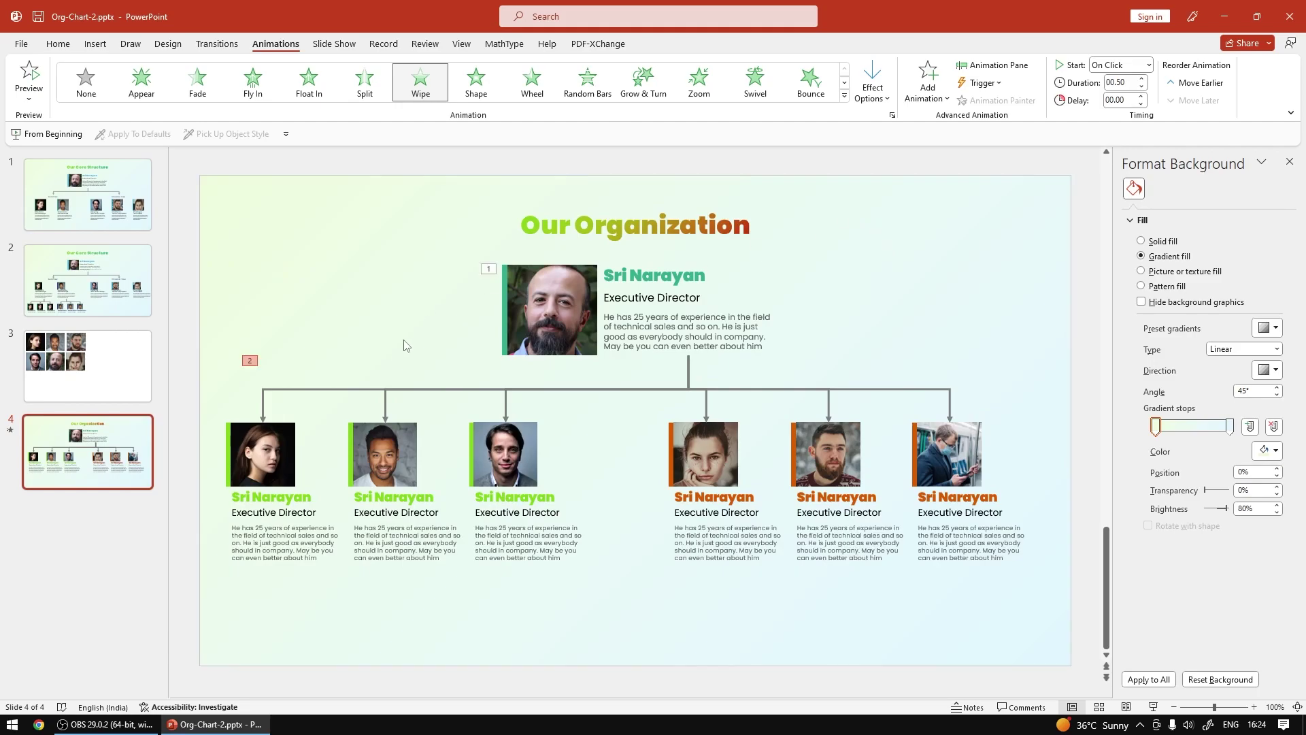
Fade in the first employee card and wipe the second photo's connector from the top
click(285, 451)
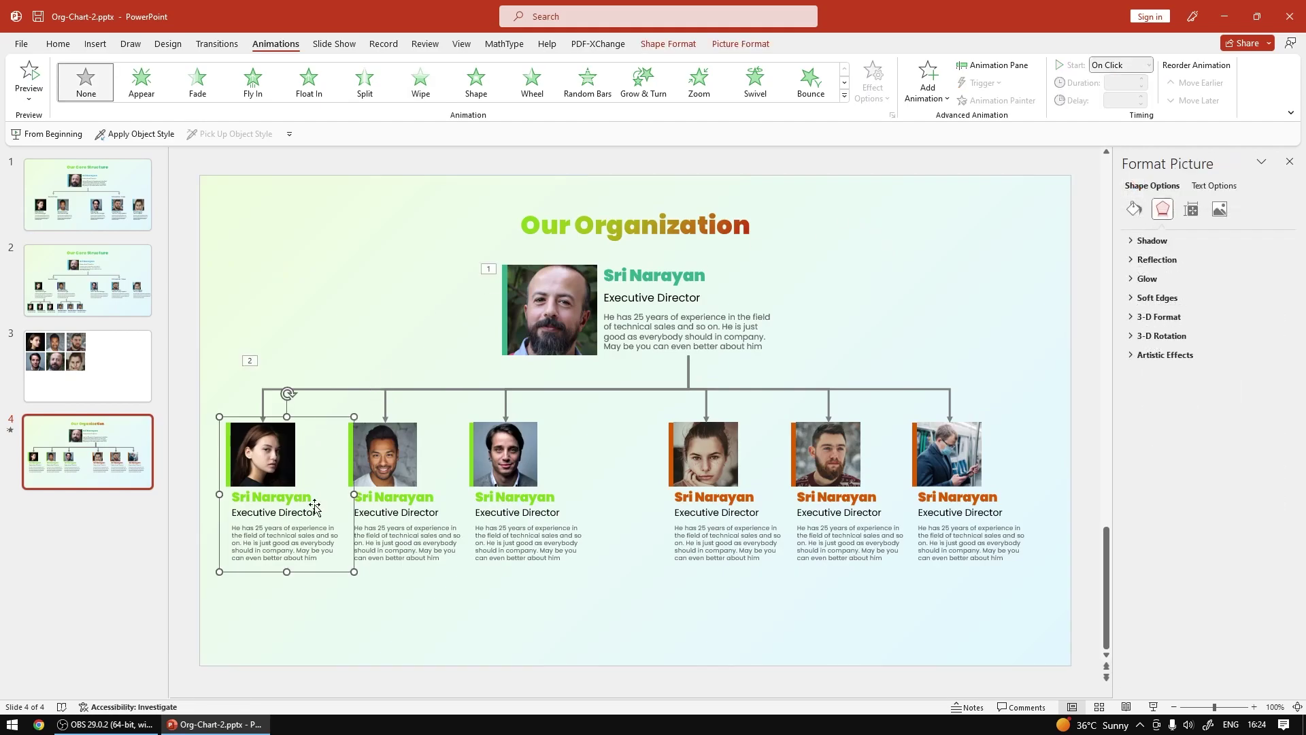
click(199, 80)
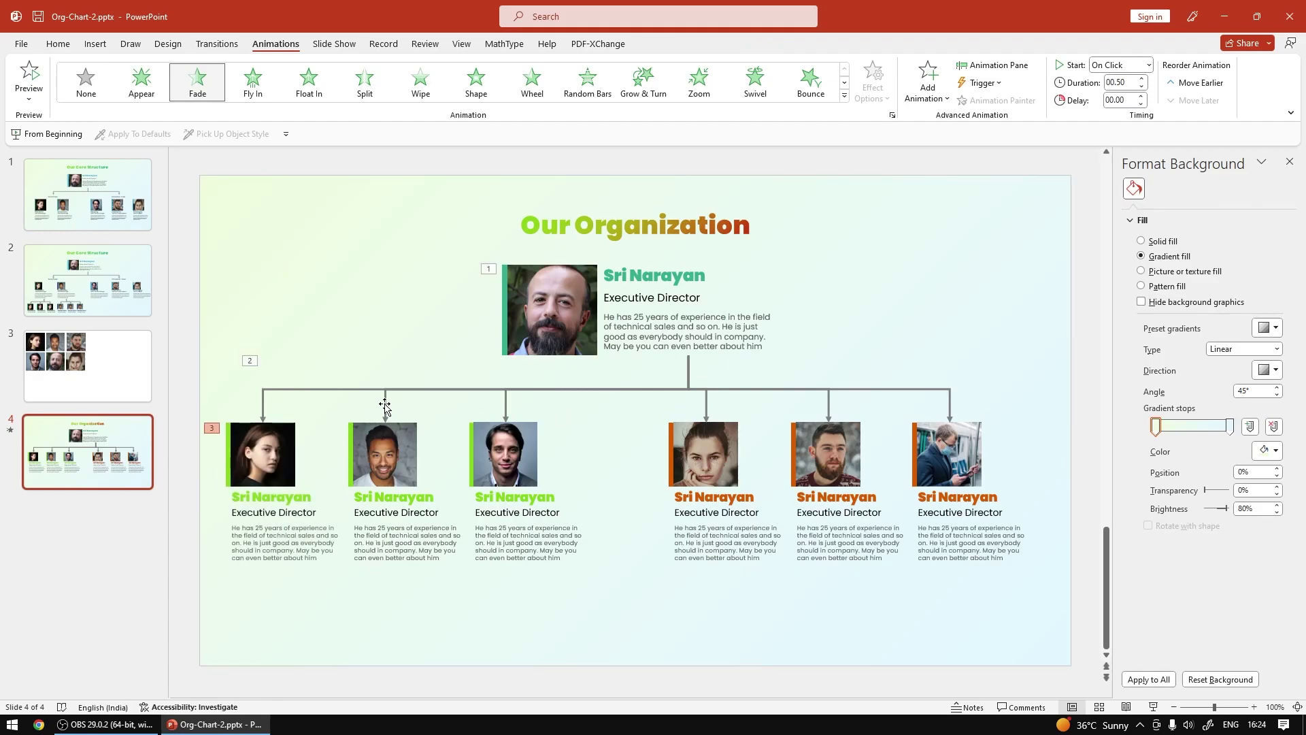
click(385, 406)
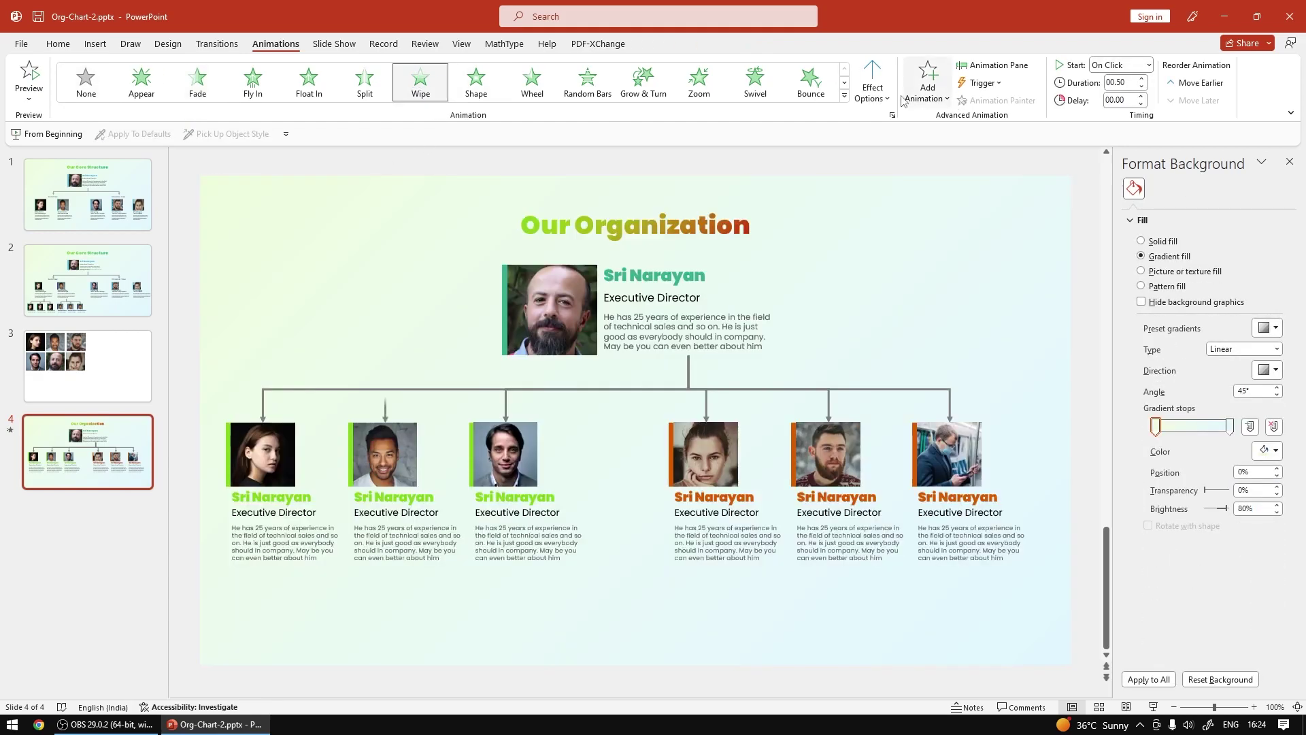
click(873, 81)
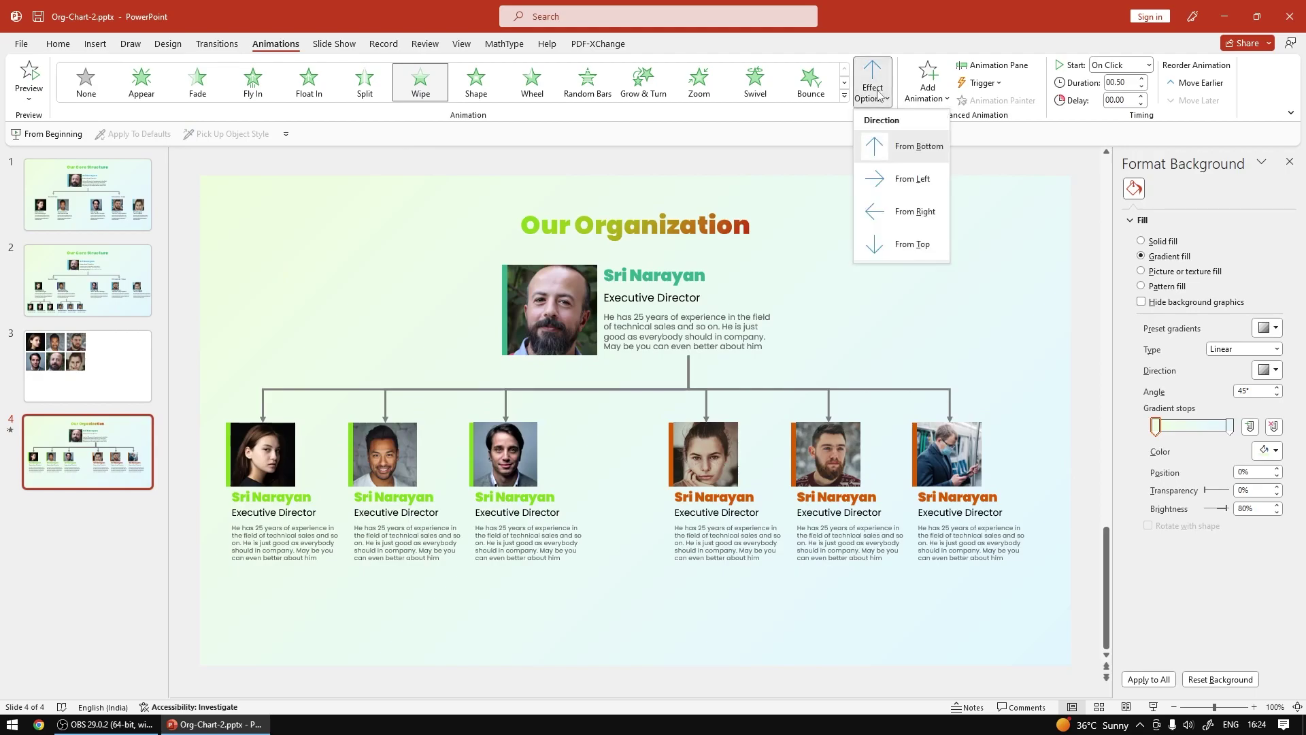
click(883, 247)
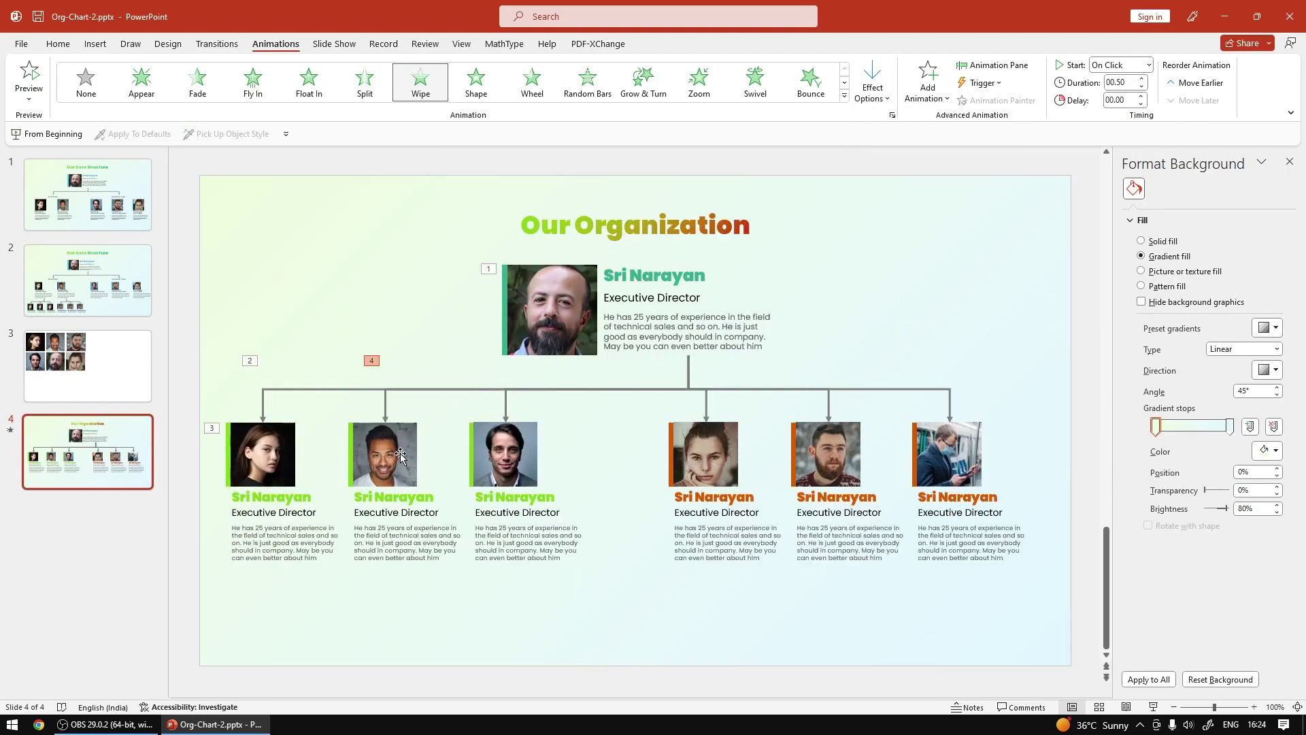
Group the fourth card's photo, accent bar and text into one object
click(390, 464)
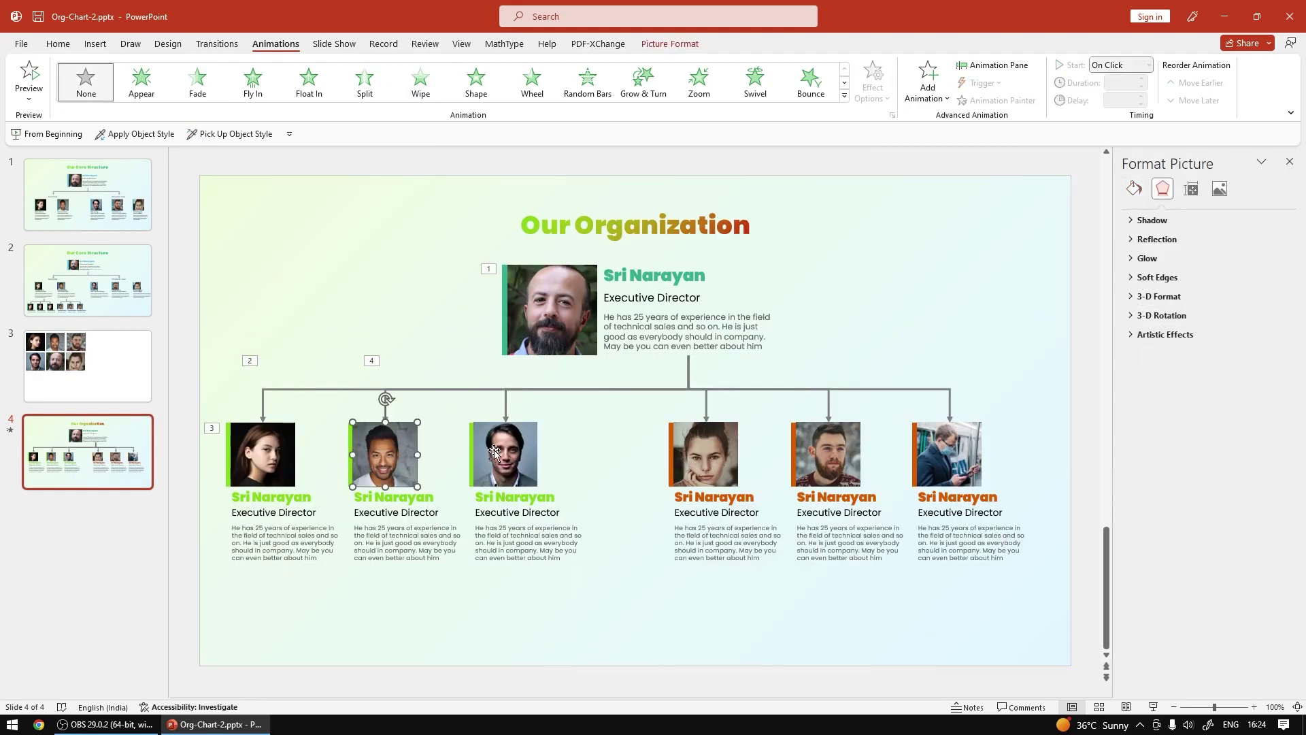
key(Escape)
click(350, 466)
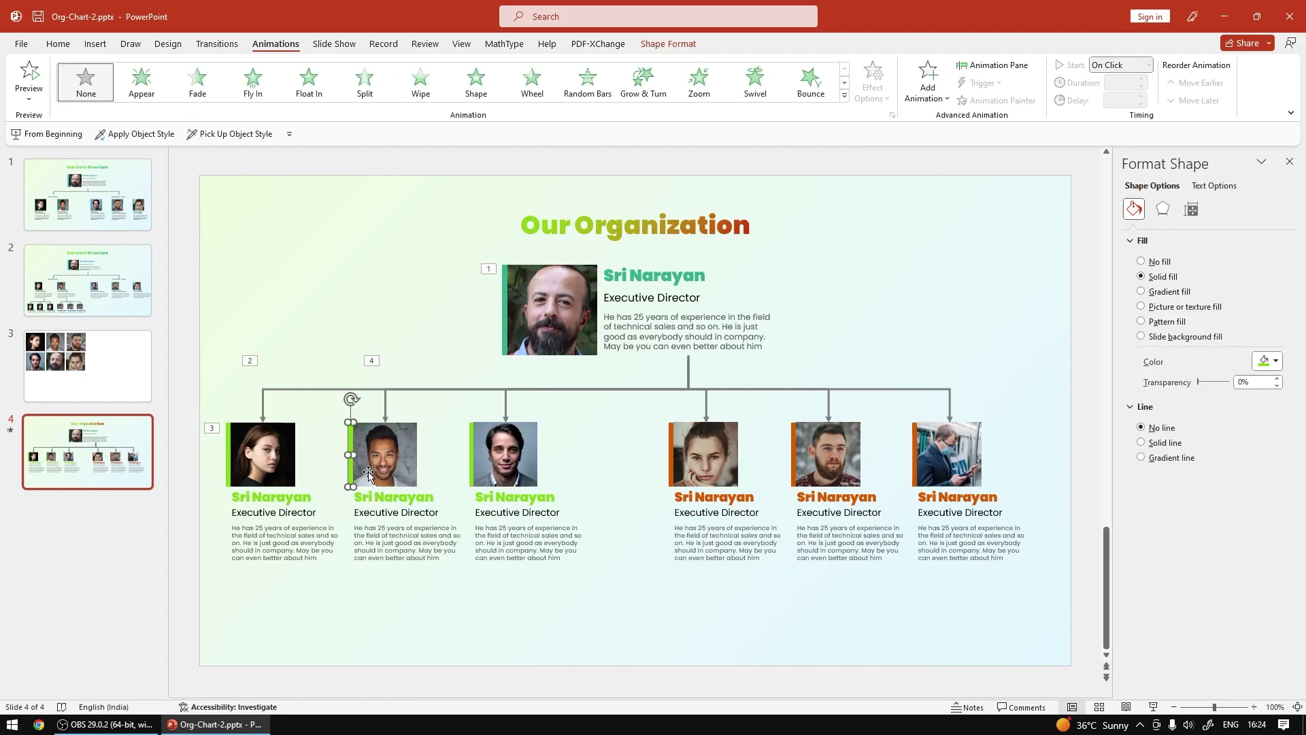
click(368, 472)
drag(476, 575, 343, 388)
drag(625, 645, 455, 402)
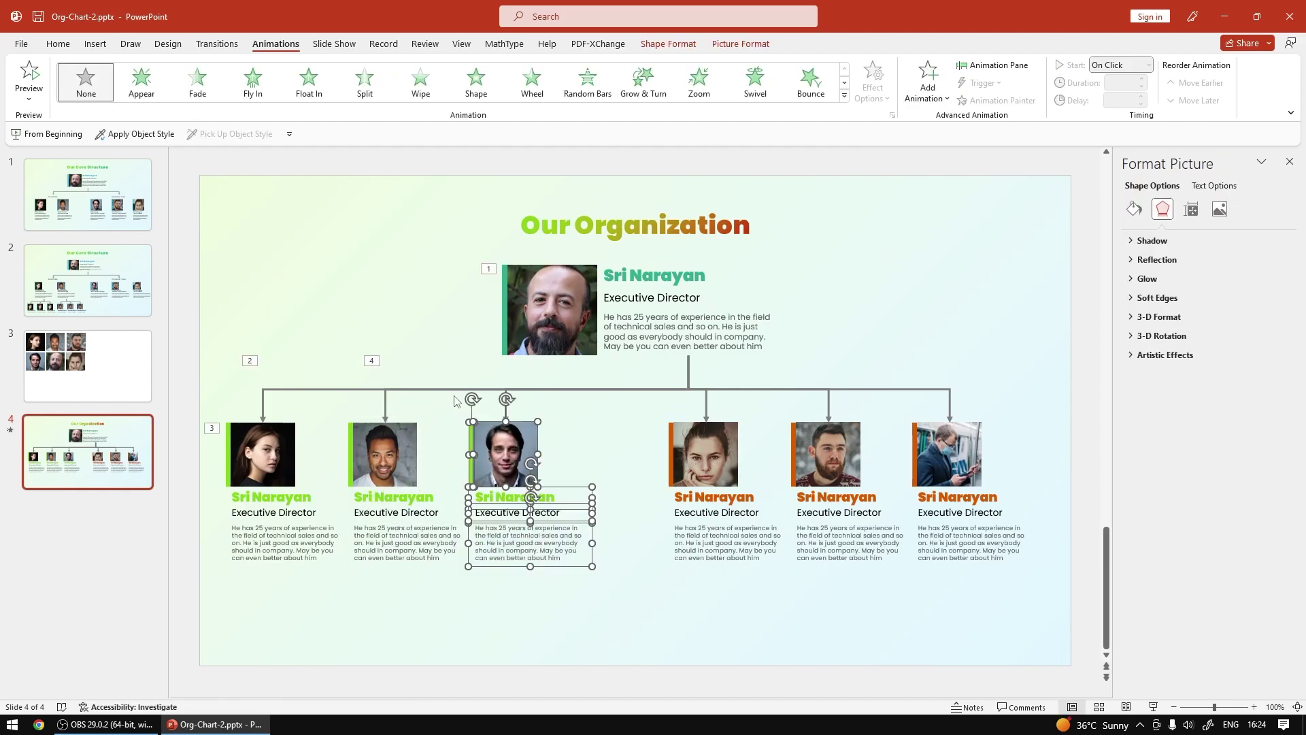
drag(773, 586, 612, 408)
drag(986, 633, 787, 437)
click(705, 454)
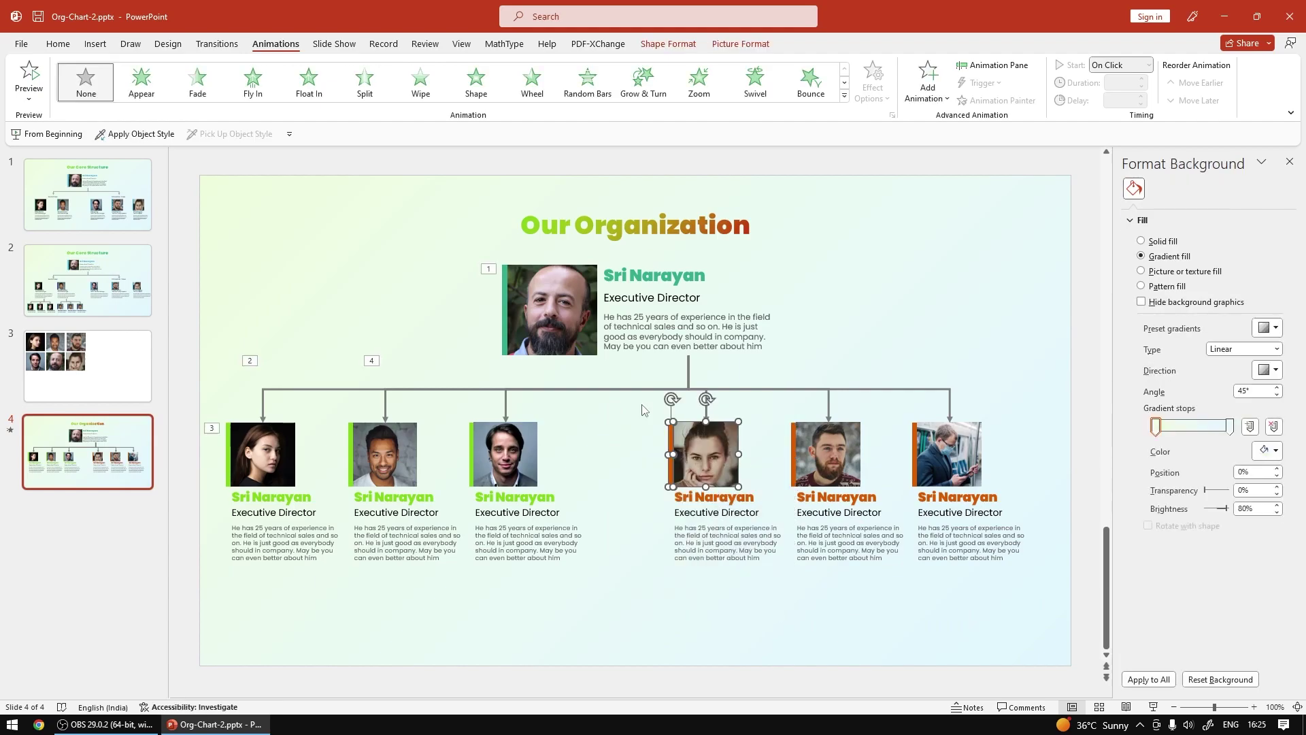
drag(605, 591, 783, 401)
key(ctrl+g)
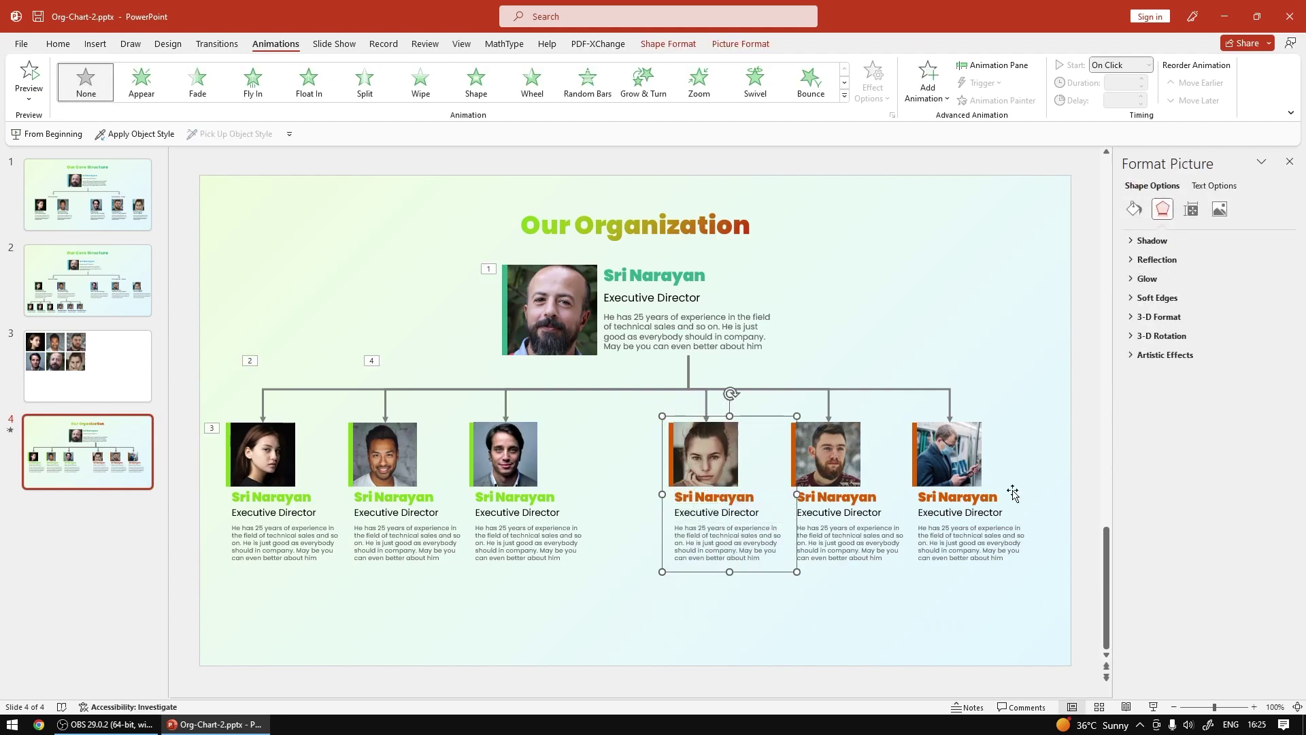
click(1013, 492)
click(949, 454)
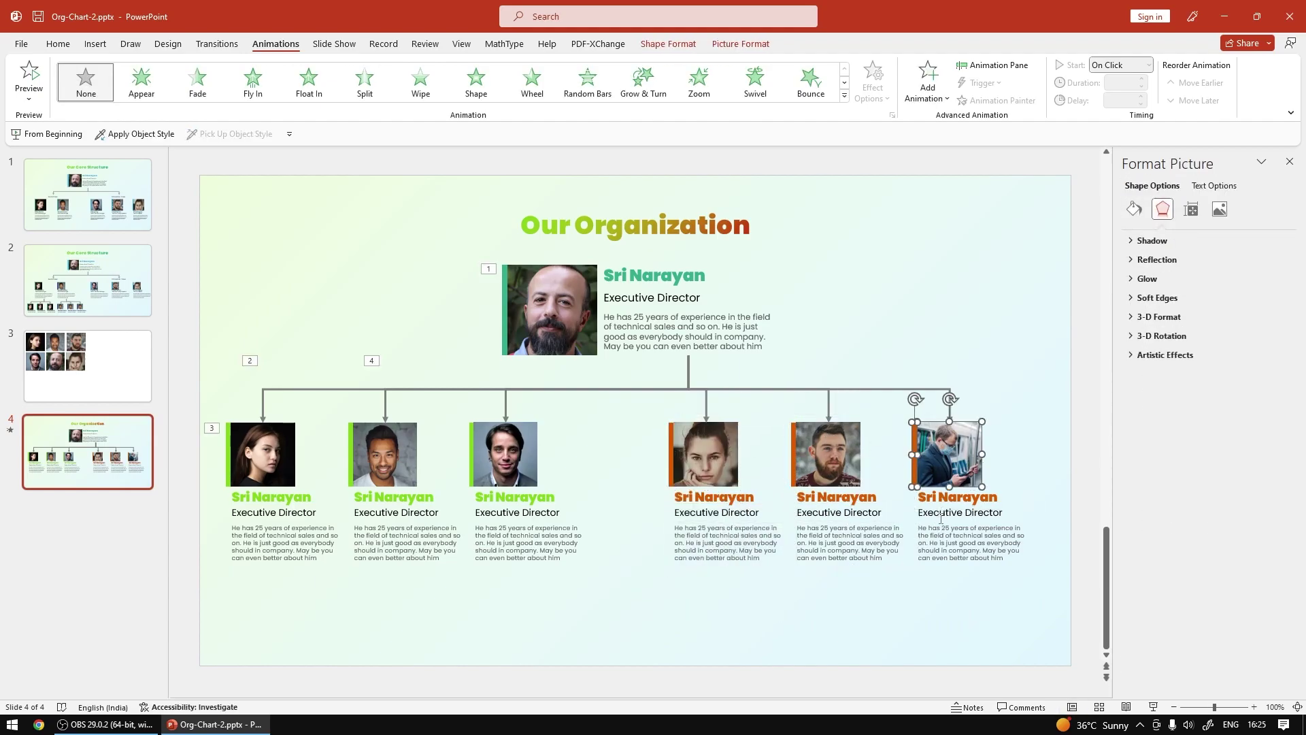
click(946, 520)
click(690, 615)
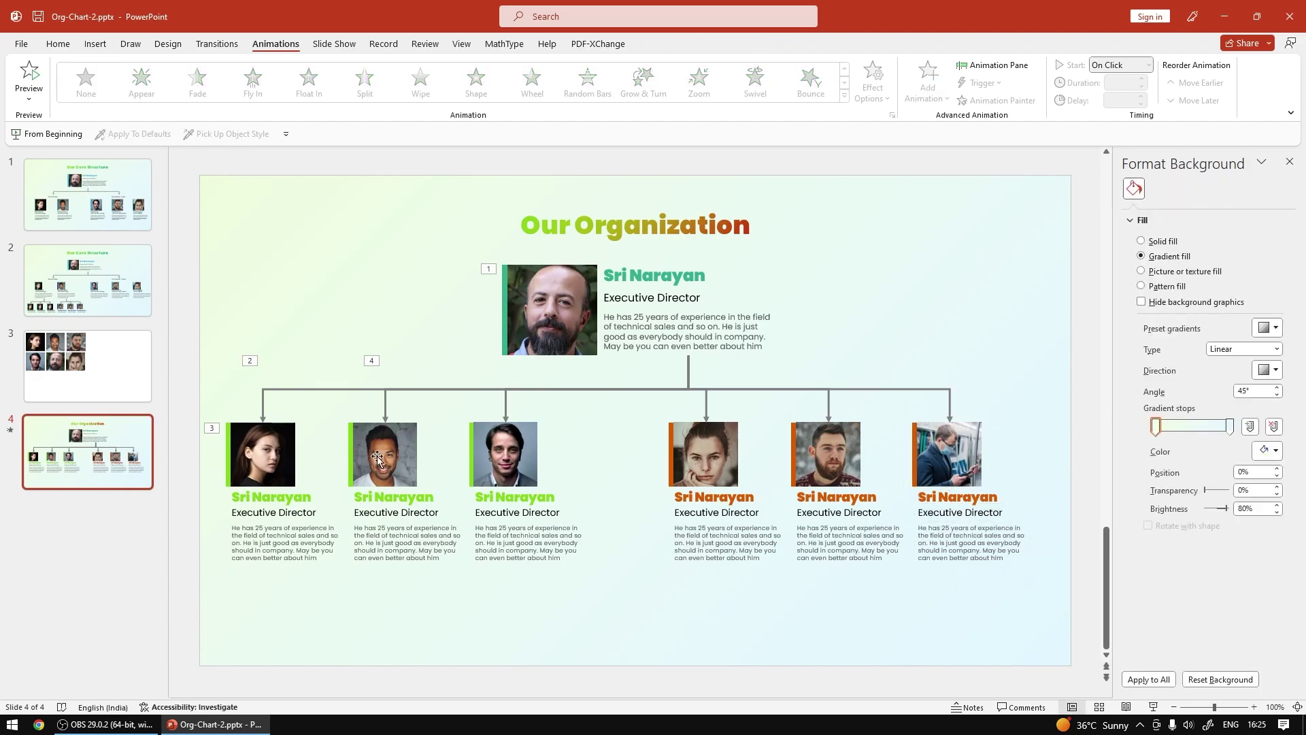
Fade in the second card, wipe the third card's connector from the top, then fade in the third card
click(391, 407)
click(396, 452)
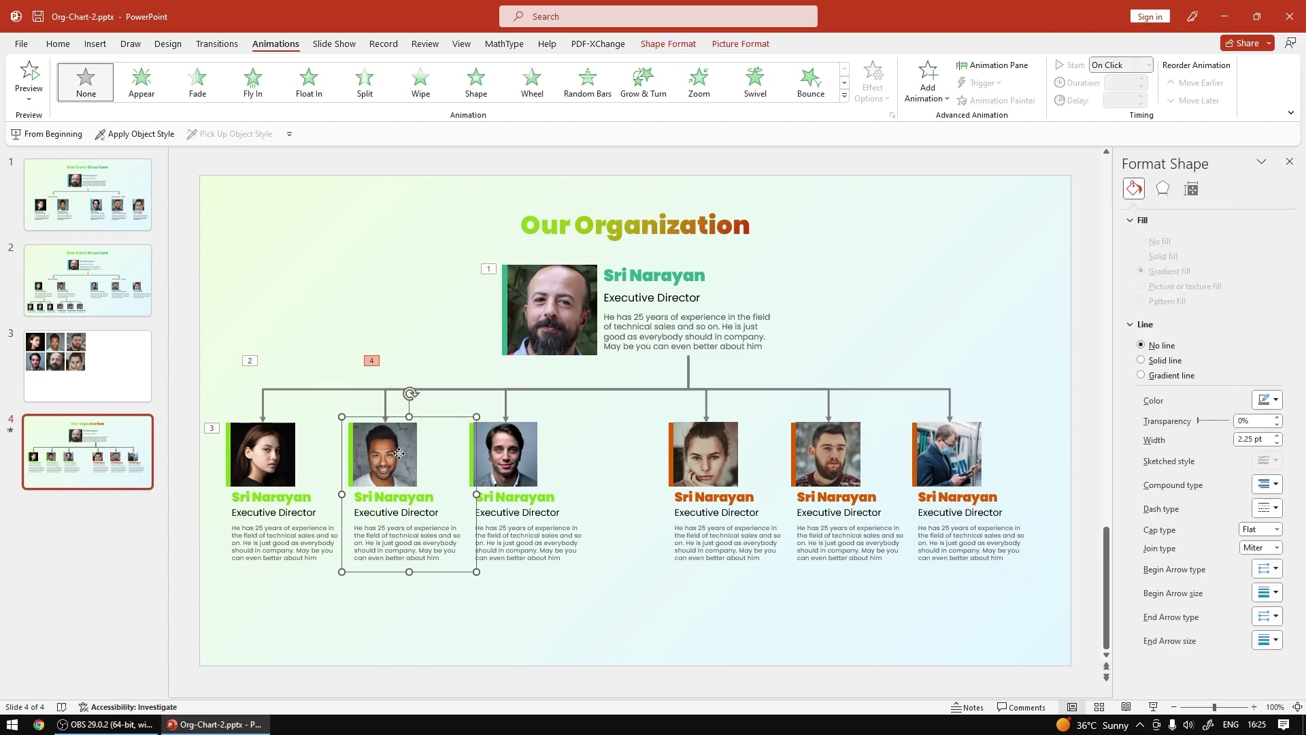
click(197, 83)
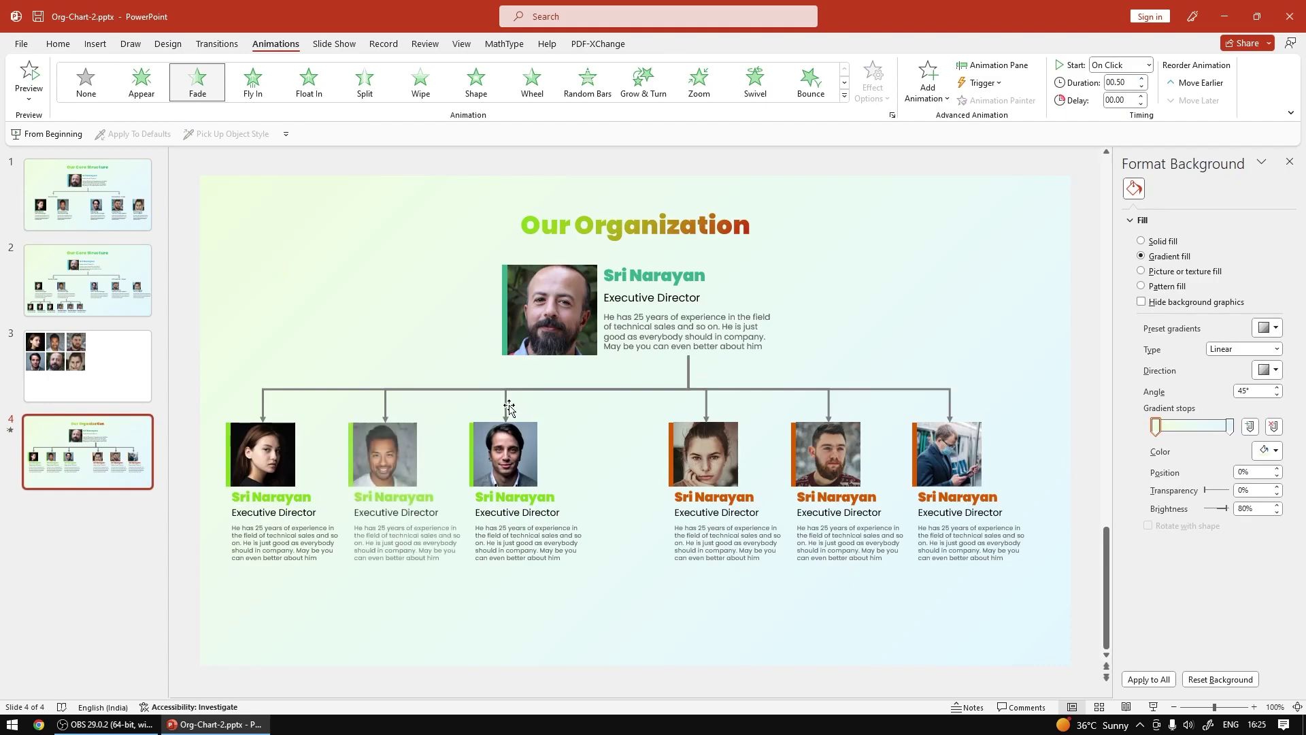
click(504, 411)
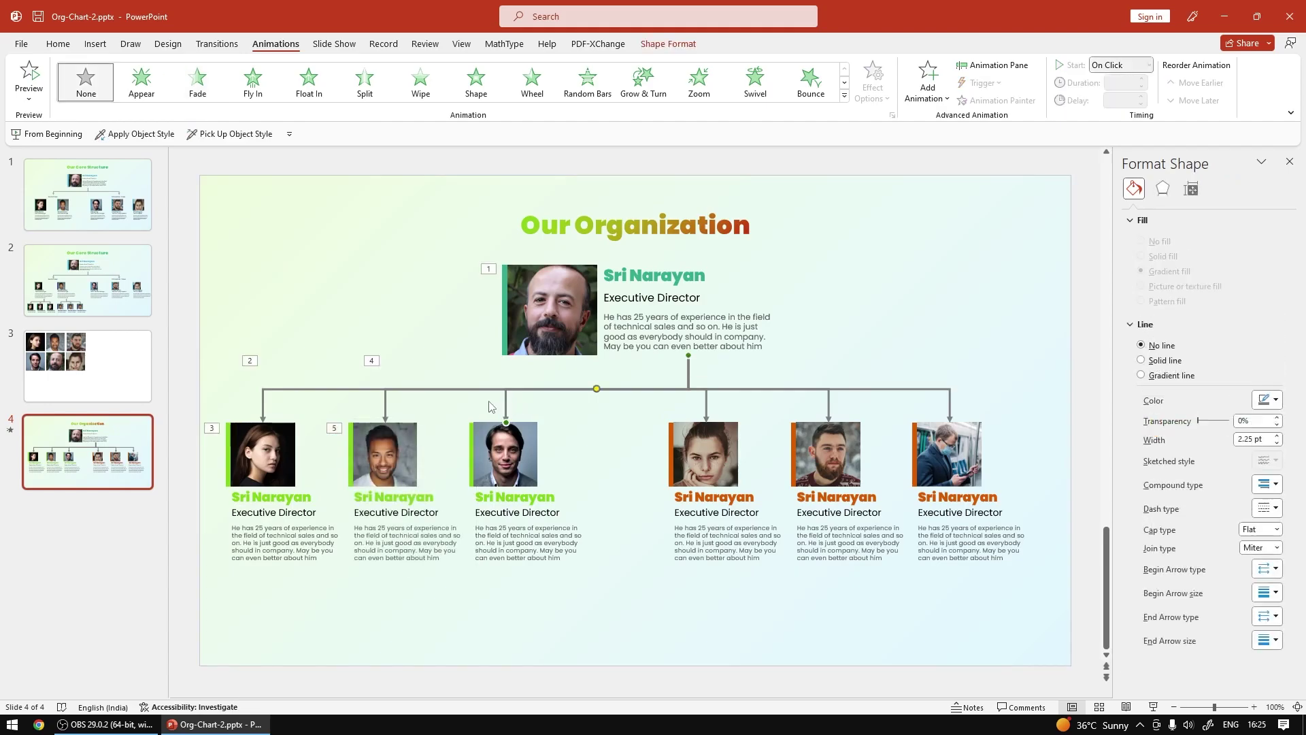
click(421, 82)
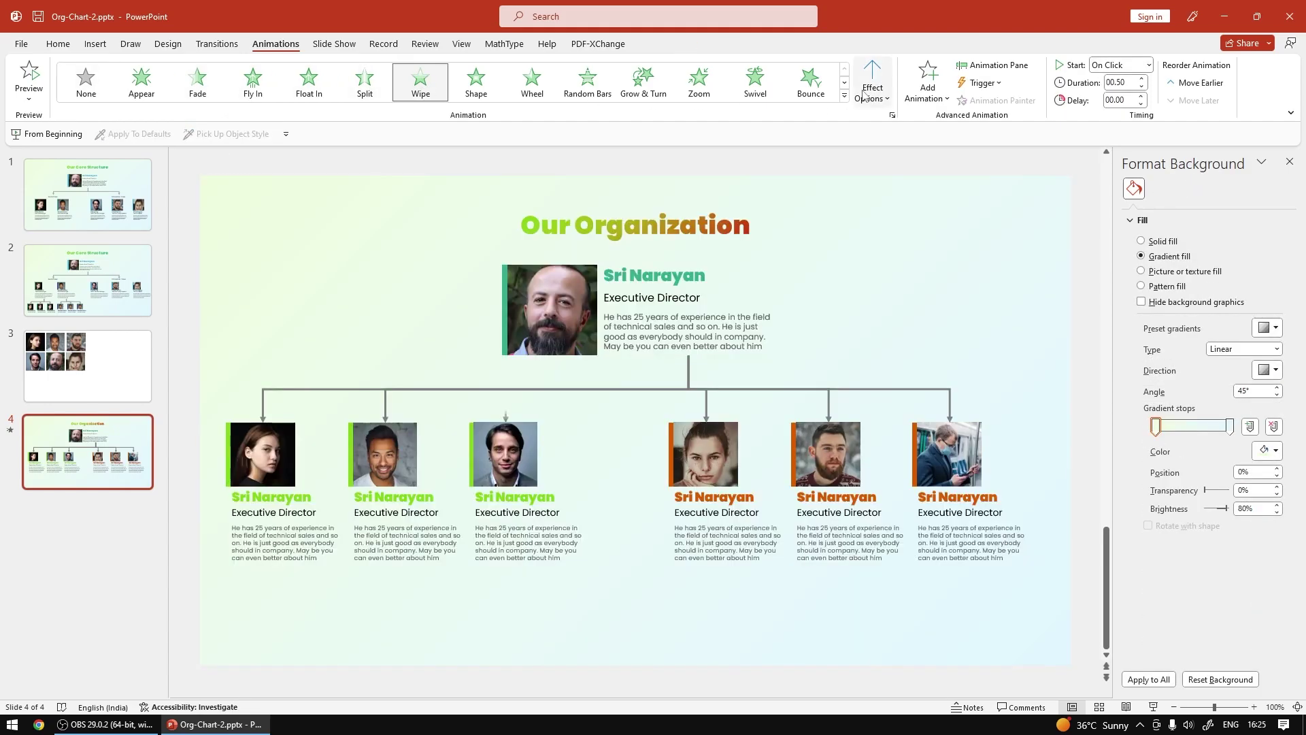
click(873, 82)
click(912, 243)
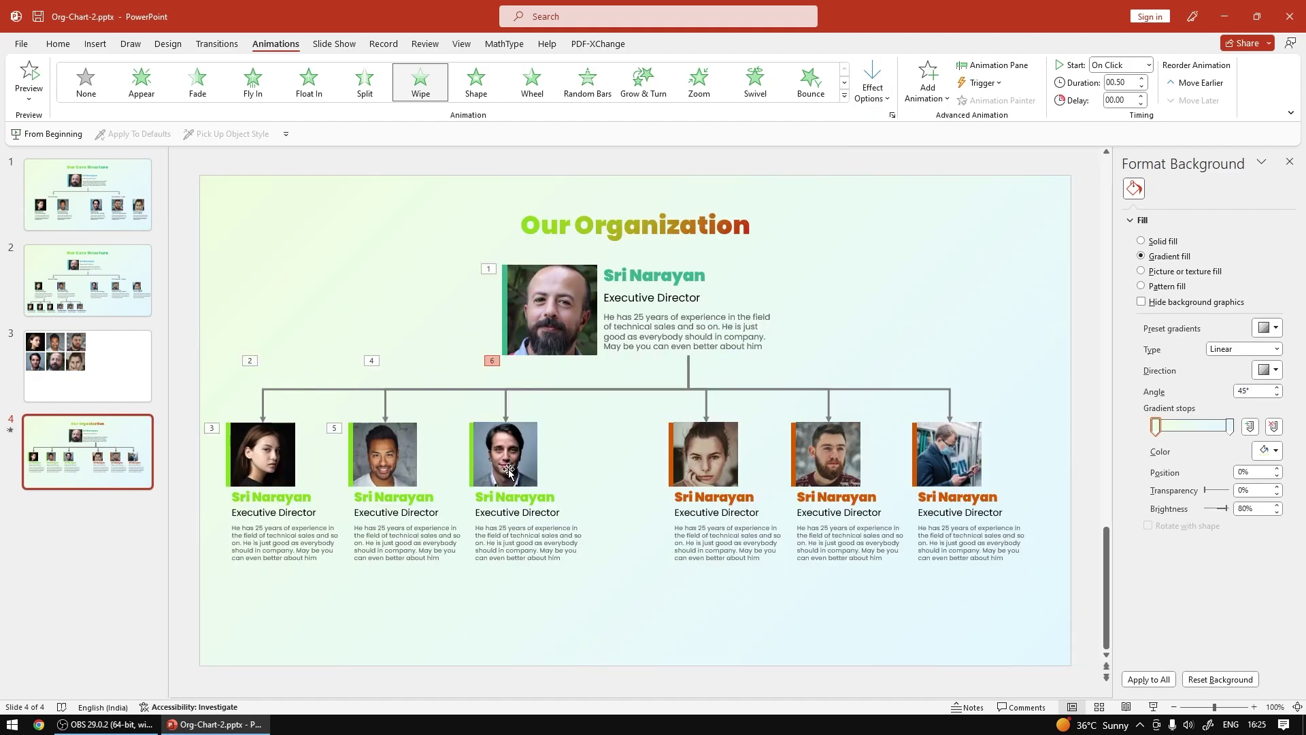
click(465, 436)
click(198, 81)
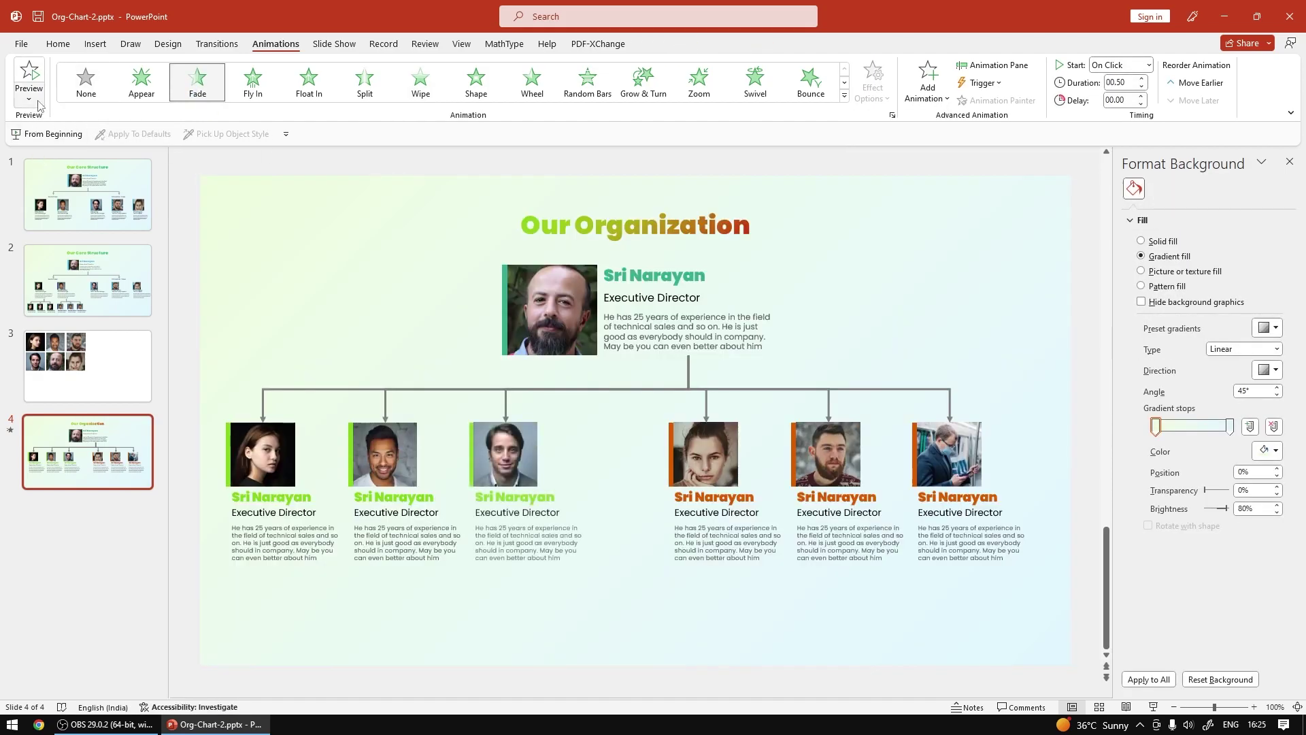
Turn off AutoPreview in the Preview options
click(16, 101)
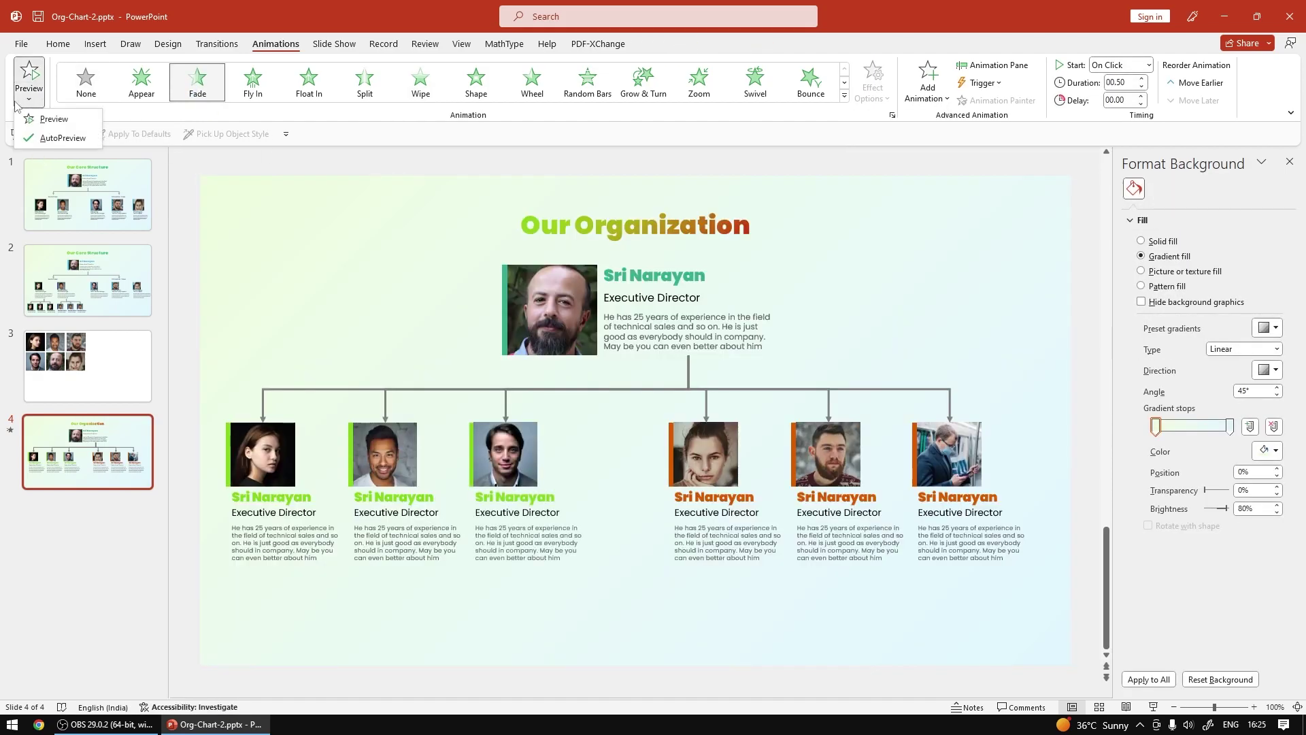
click(50, 138)
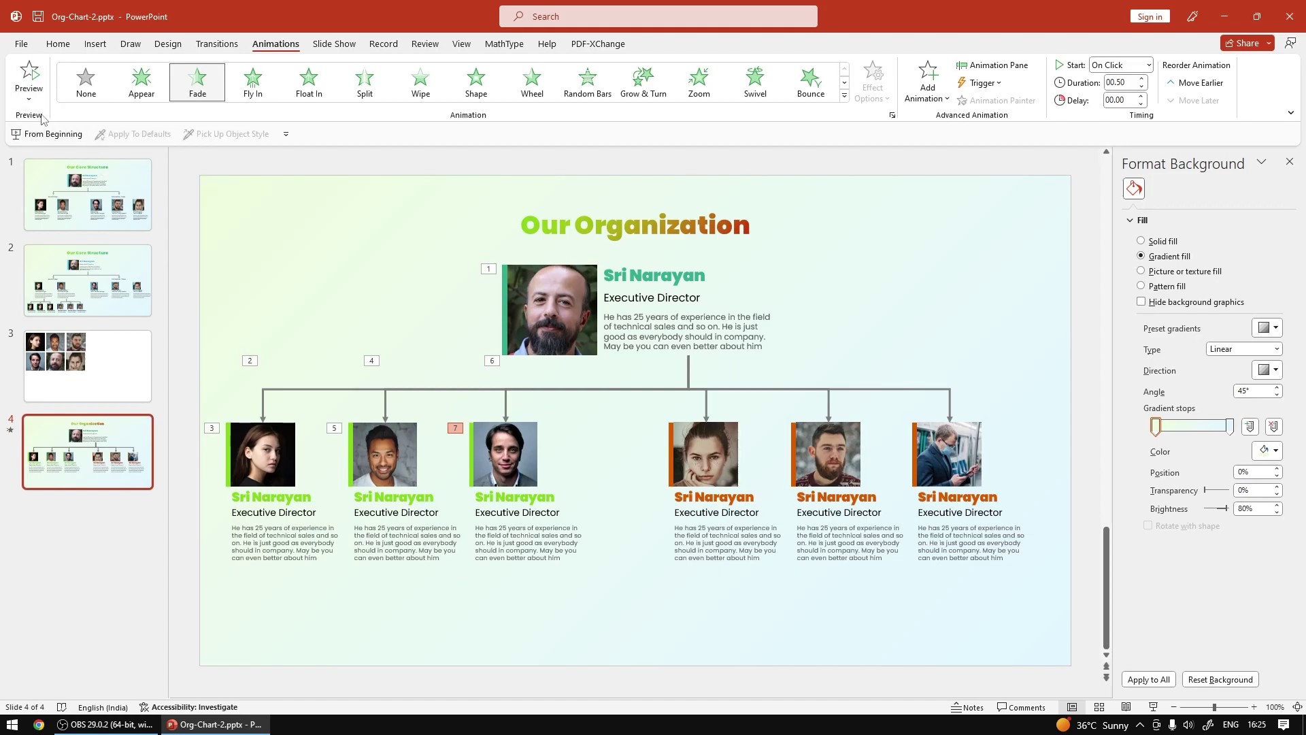
click(28, 99)
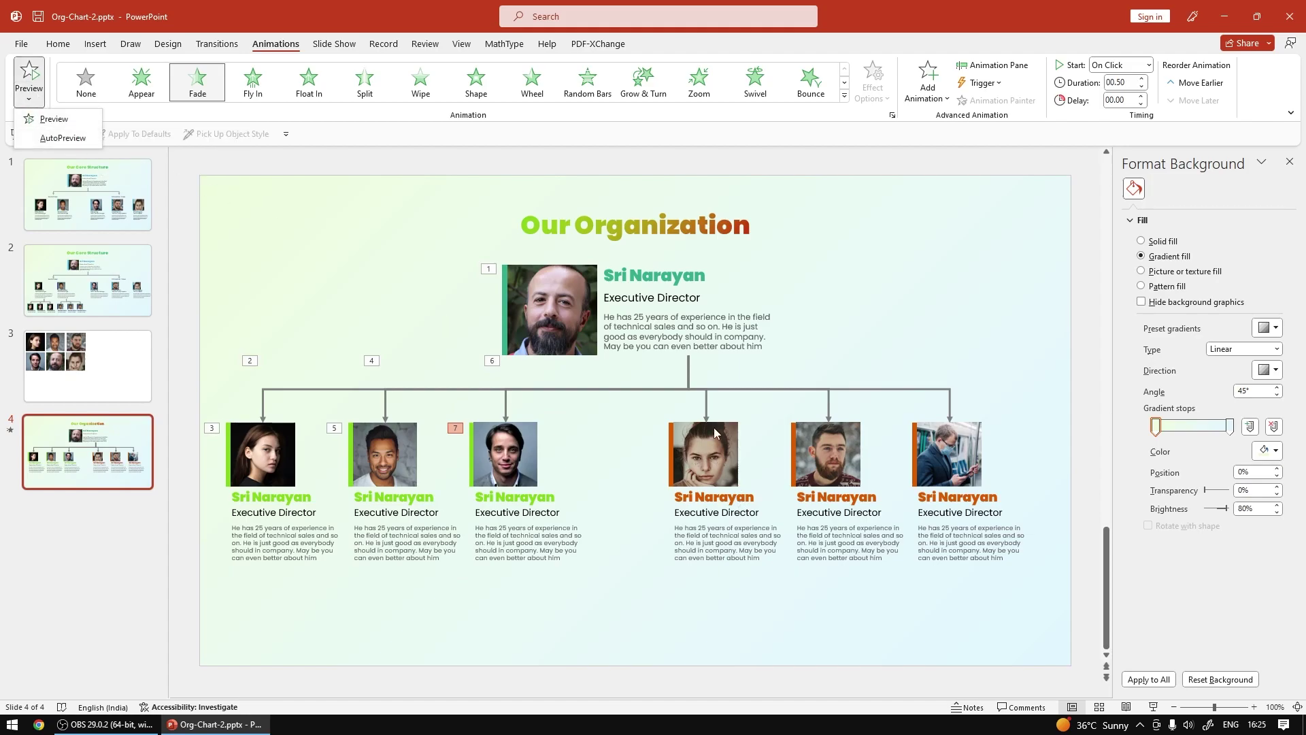
click(699, 404)
Give the fourth card's connector a Wipe From Top entrance and the fourth card a Fade
click(706, 404)
click(420, 82)
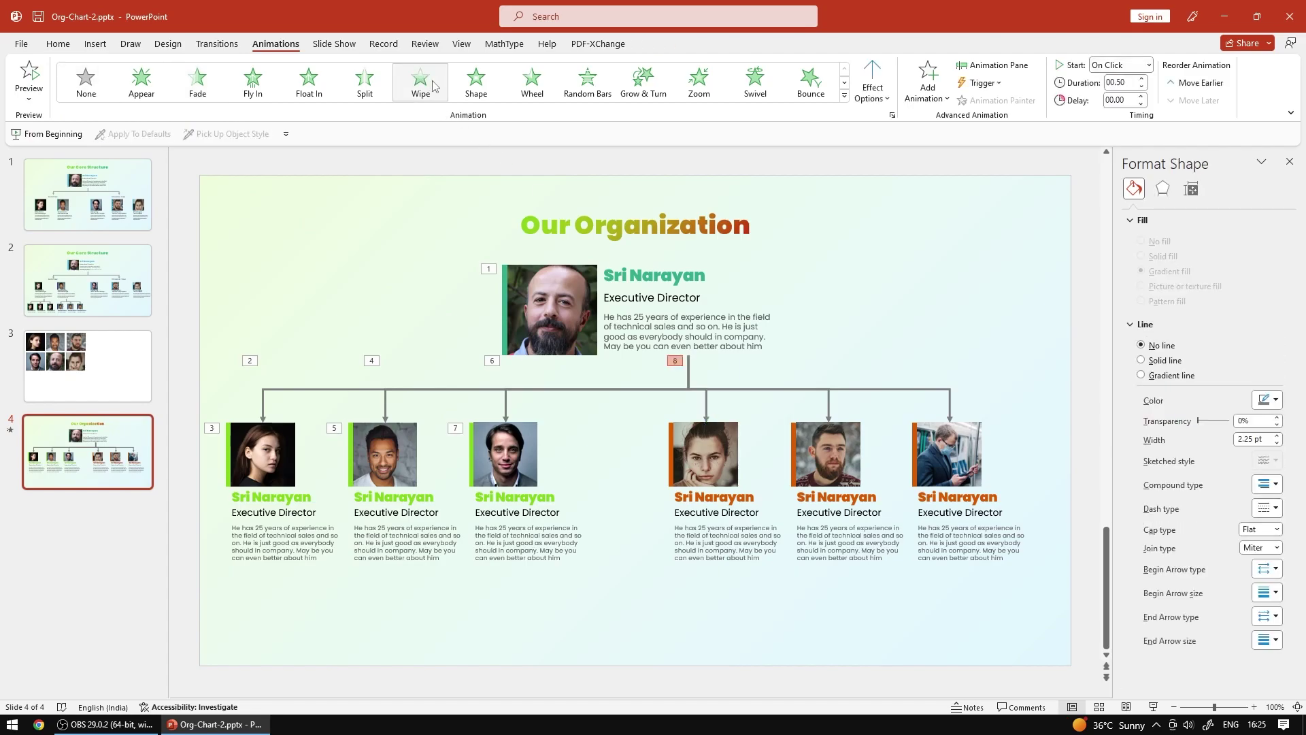
click(874, 95)
click(901, 243)
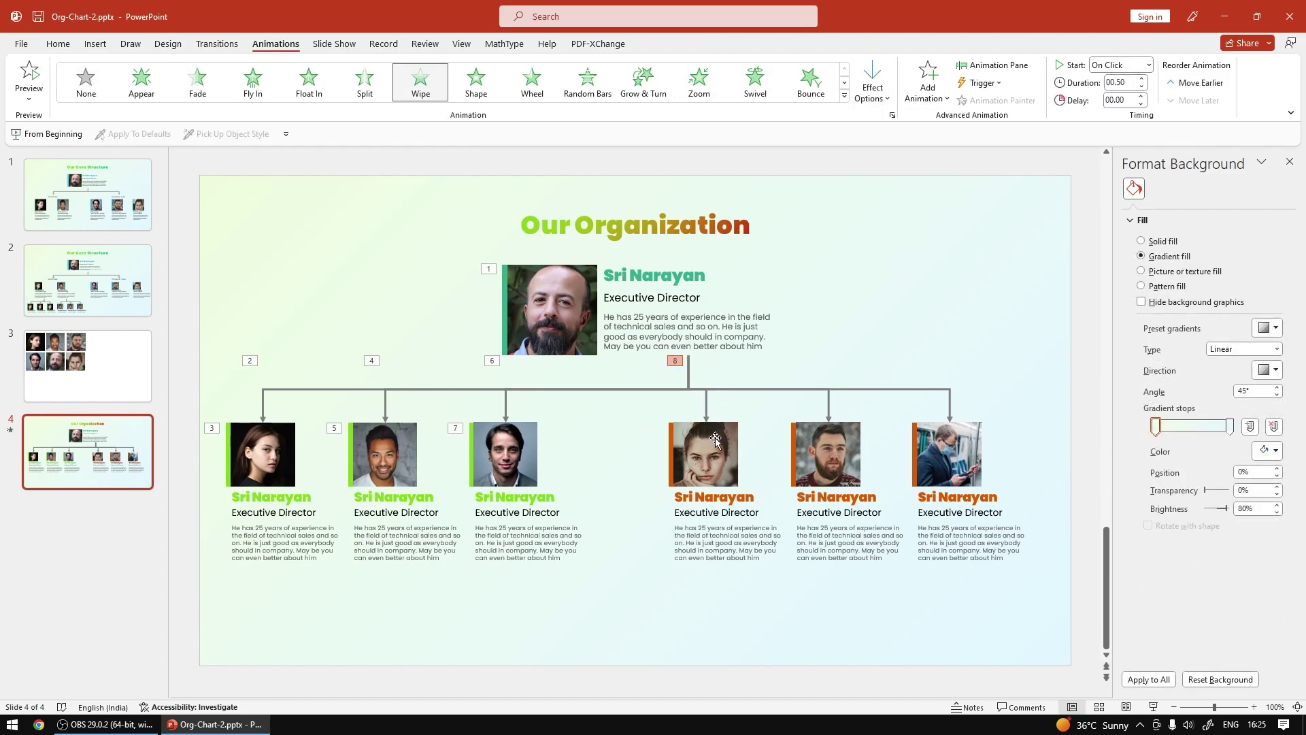
click(711, 445)
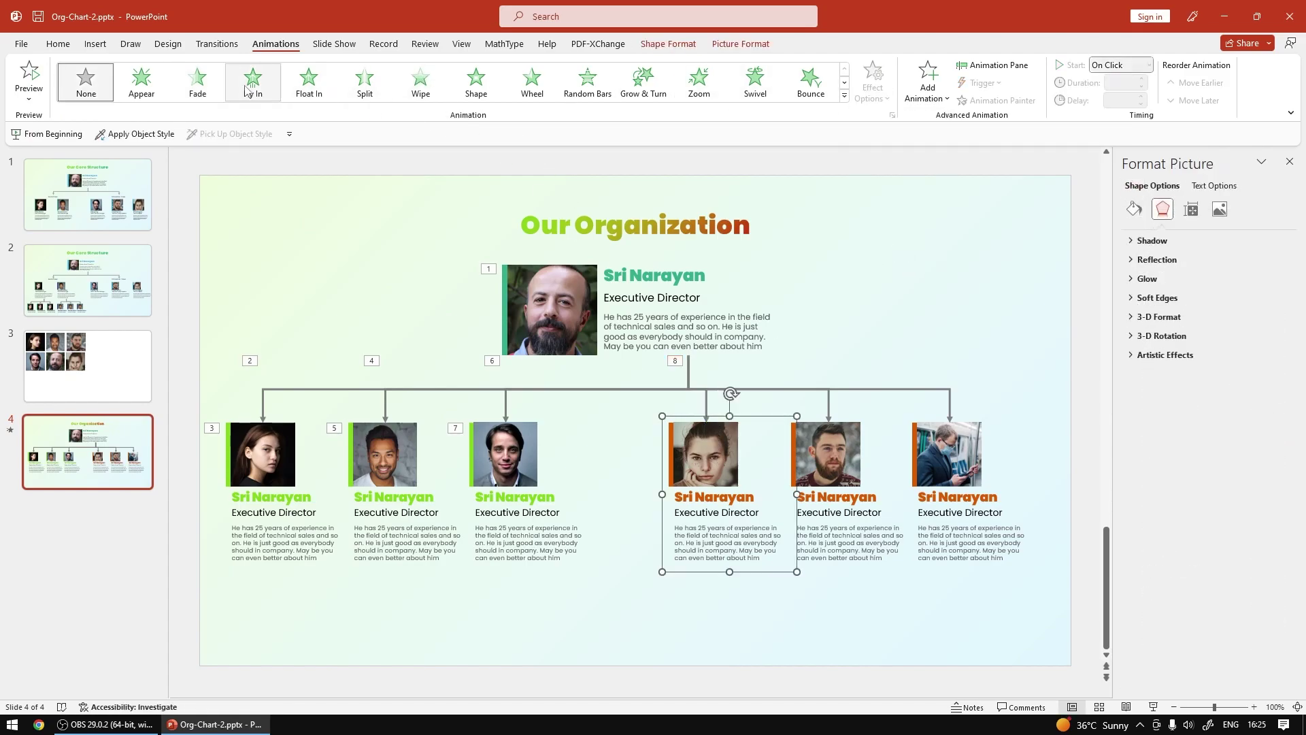
click(197, 82)
click(851, 395)
Animate the fifth card's connector with Wipe From Top and the fifth card with Fade
click(829, 406)
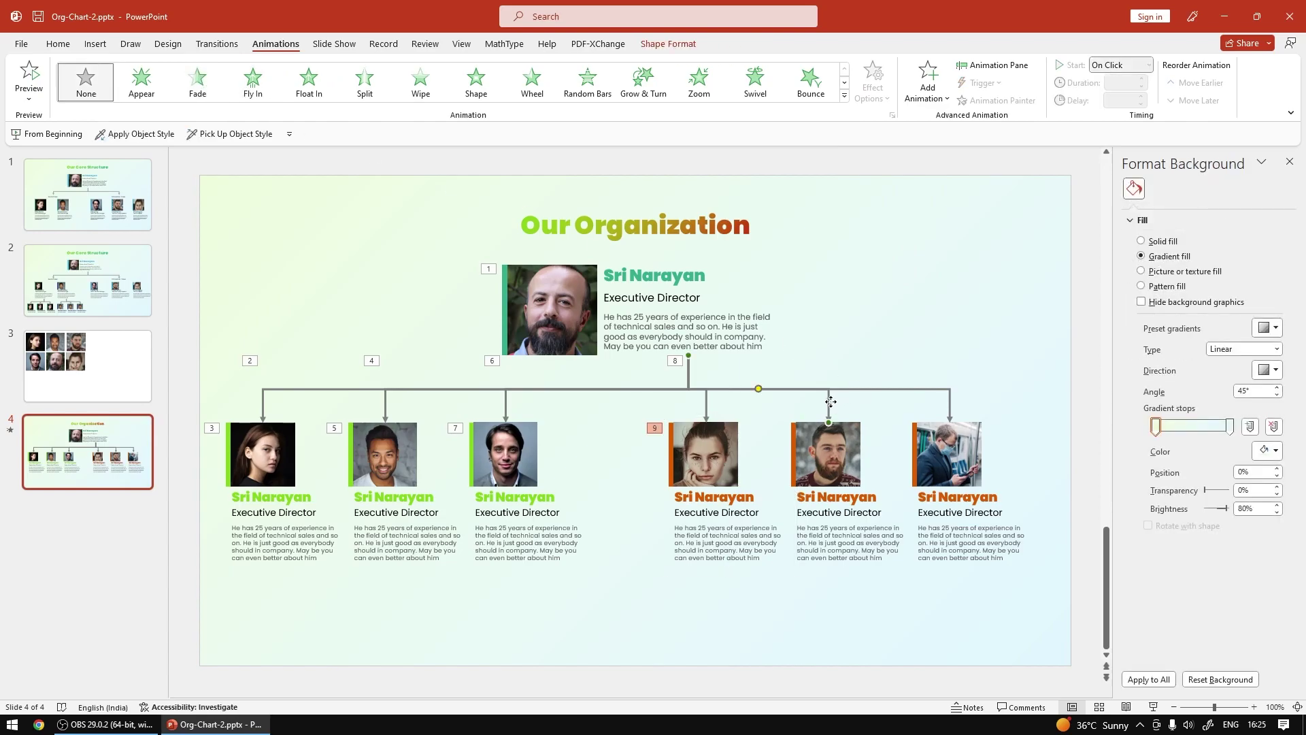
click(421, 82)
click(873, 85)
click(887, 179)
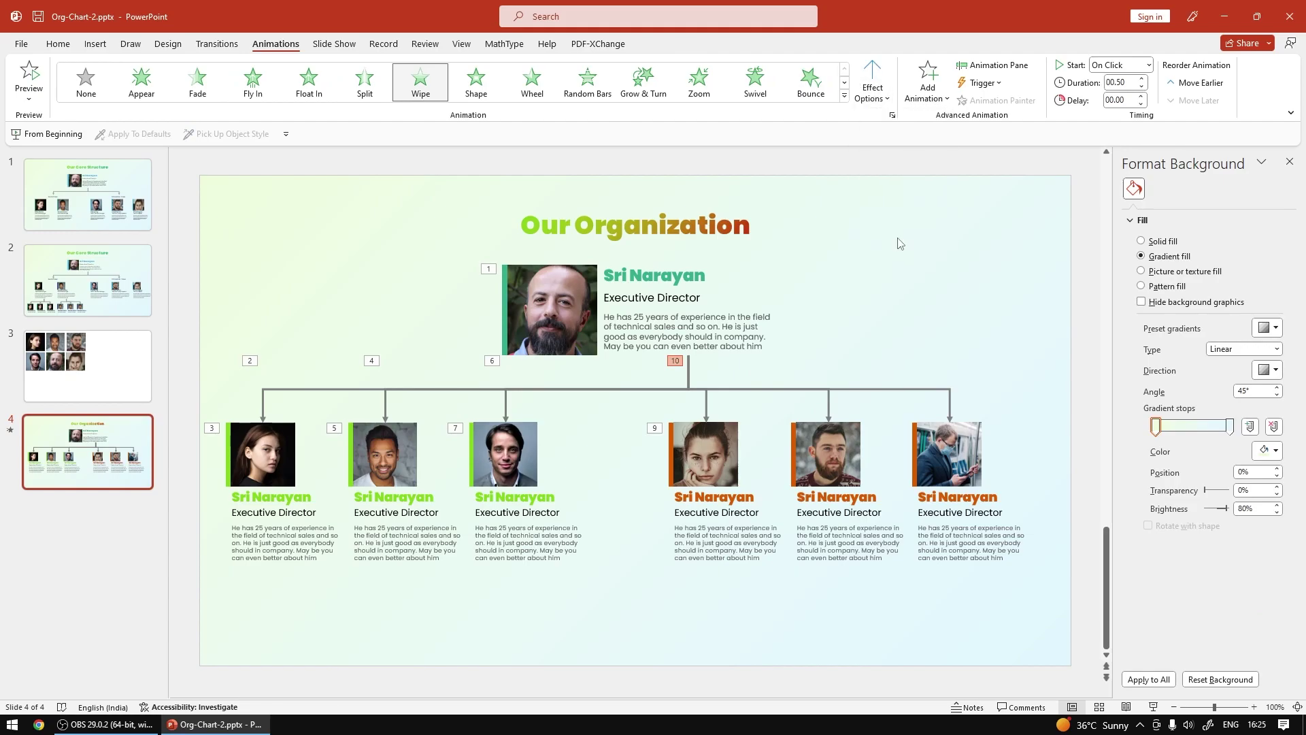
click(859, 436)
click(197, 81)
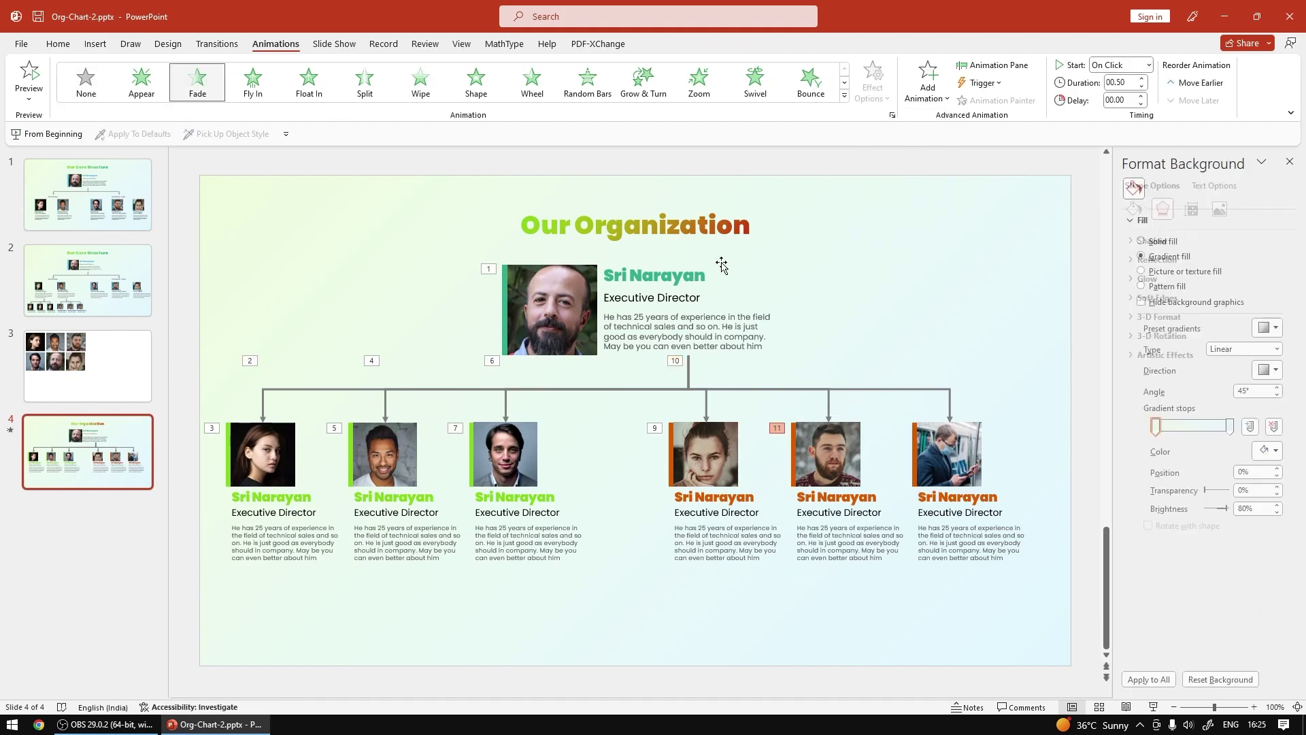
Animate the sixth card's connector with Wipe From Top and the sixth card with Fade
click(951, 402)
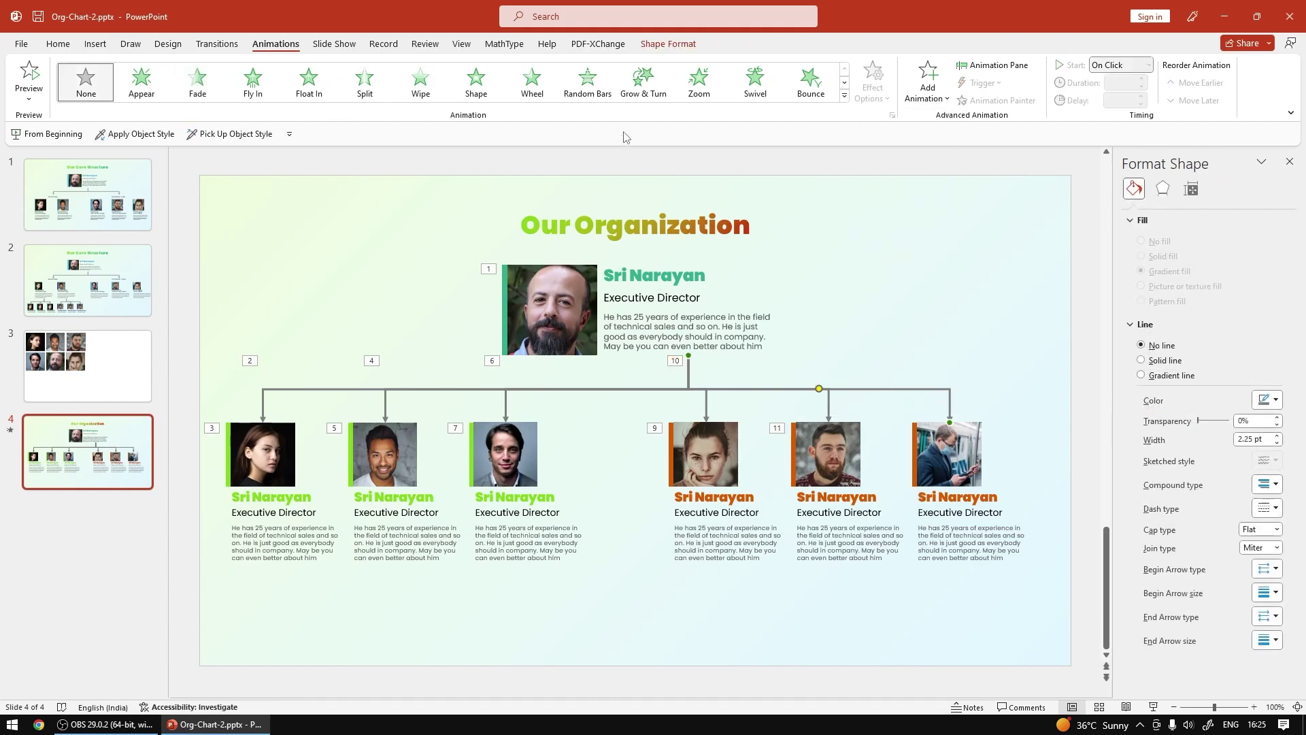
click(421, 80)
click(873, 80)
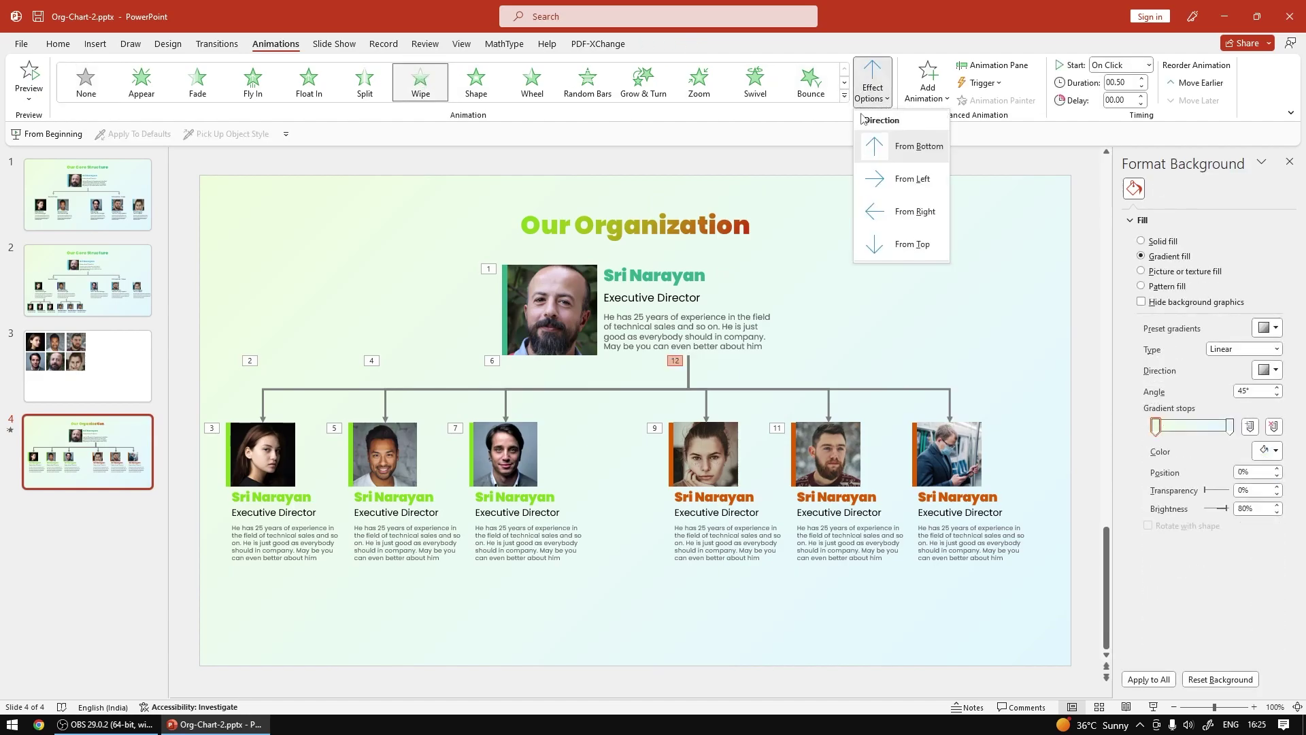
click(883, 246)
click(949, 455)
click(197, 82)
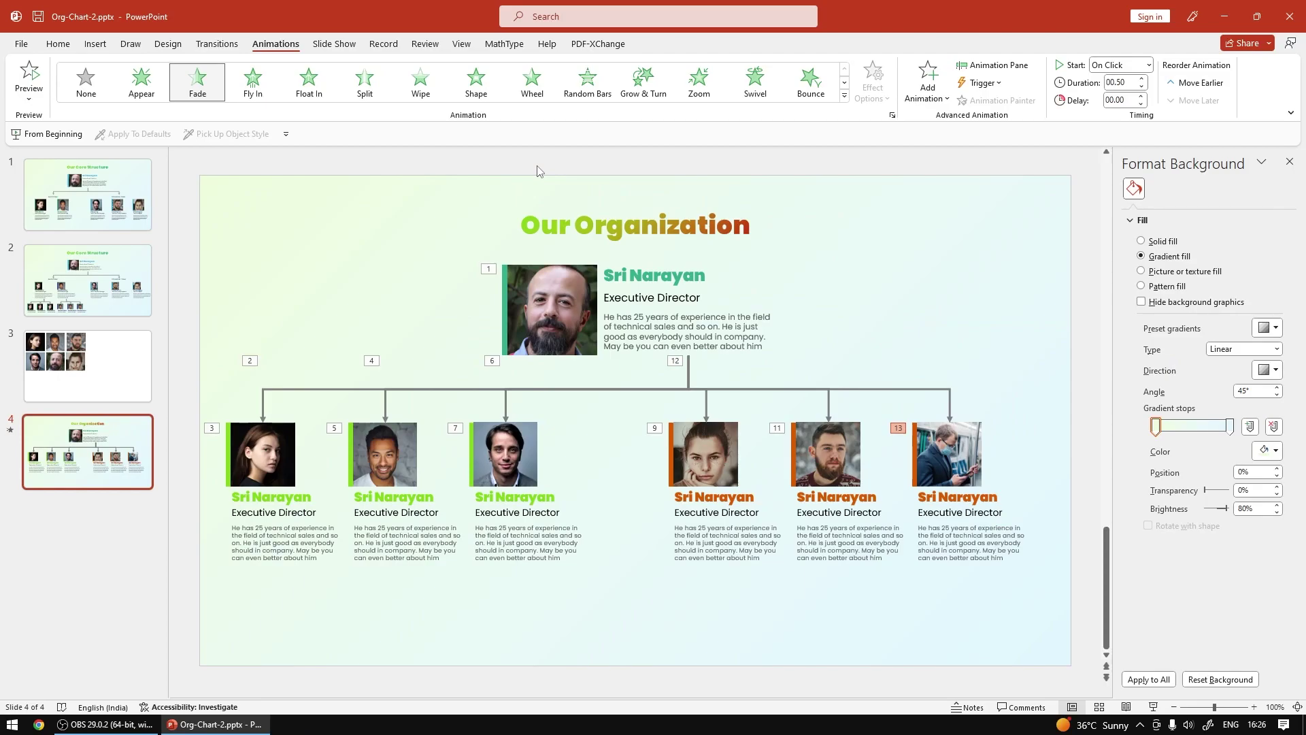
In the Animation Pane, set all 13 animations to start After Previous
click(993, 65)
click(1187, 221)
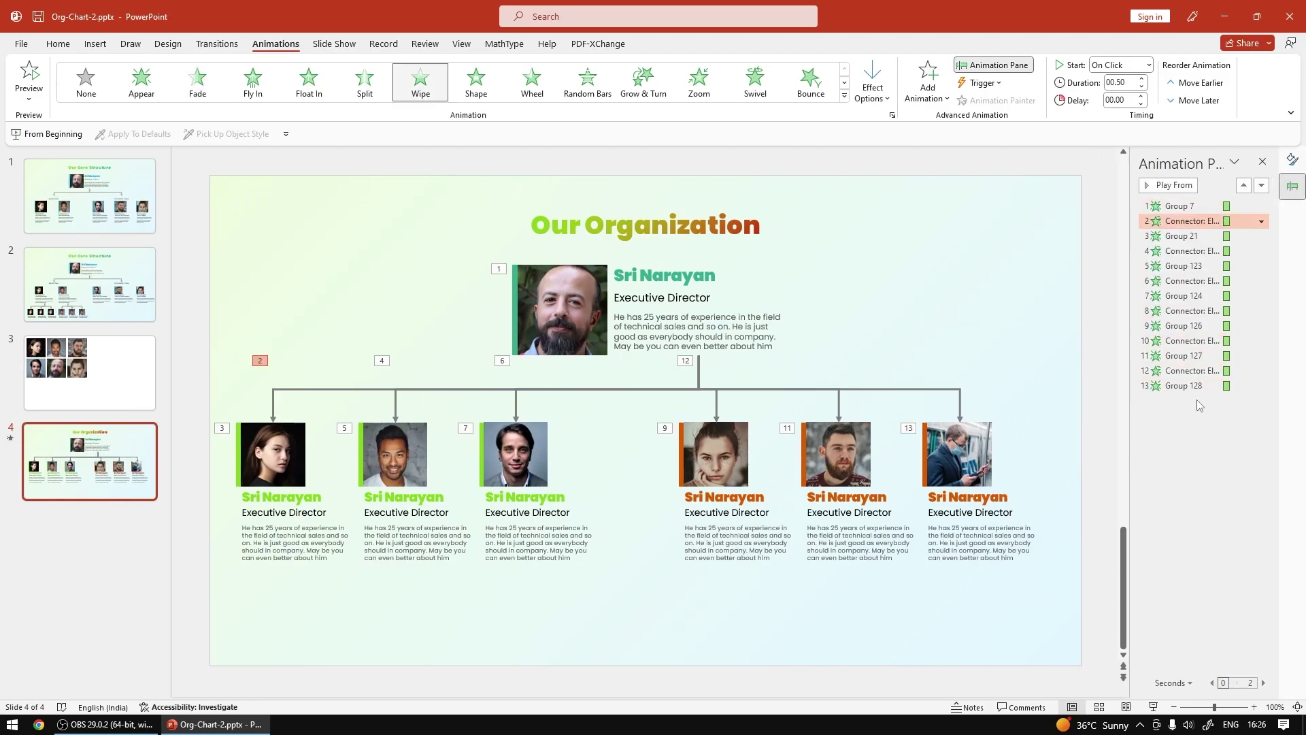
key(ctrl+a)
click(1125, 65)
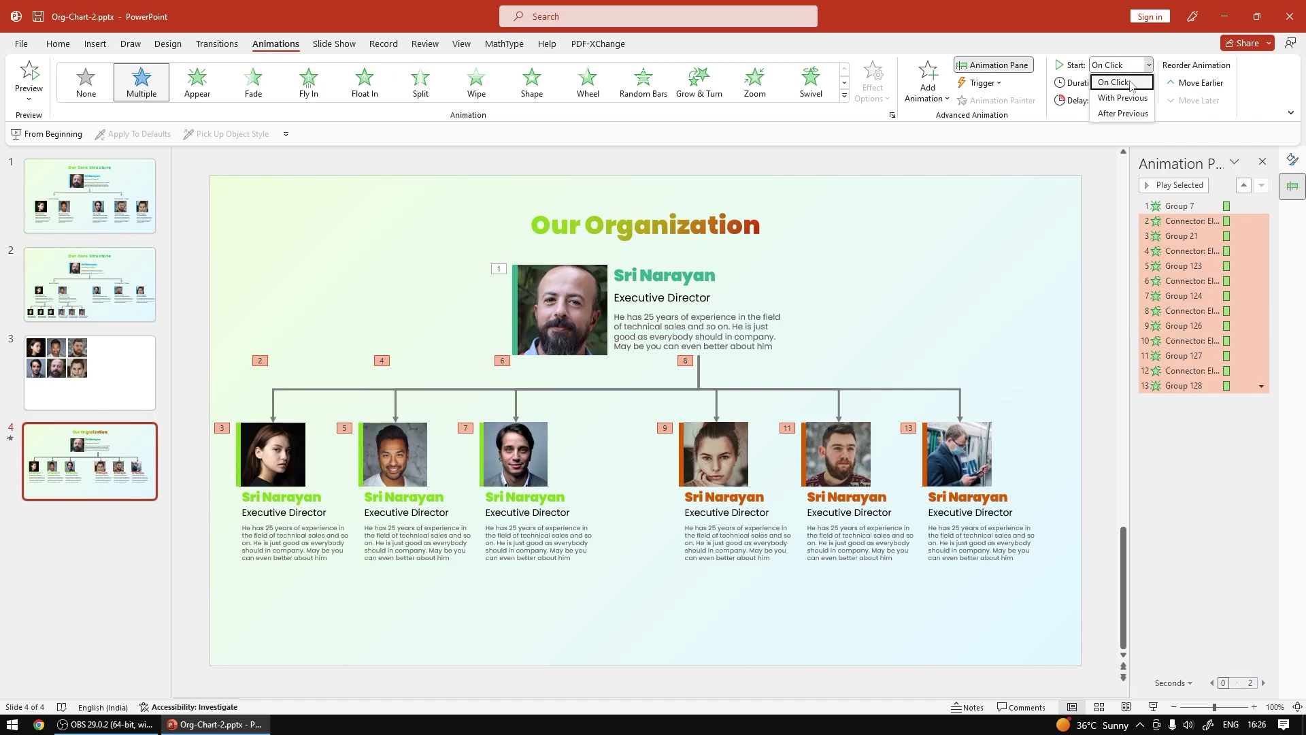
click(1126, 114)
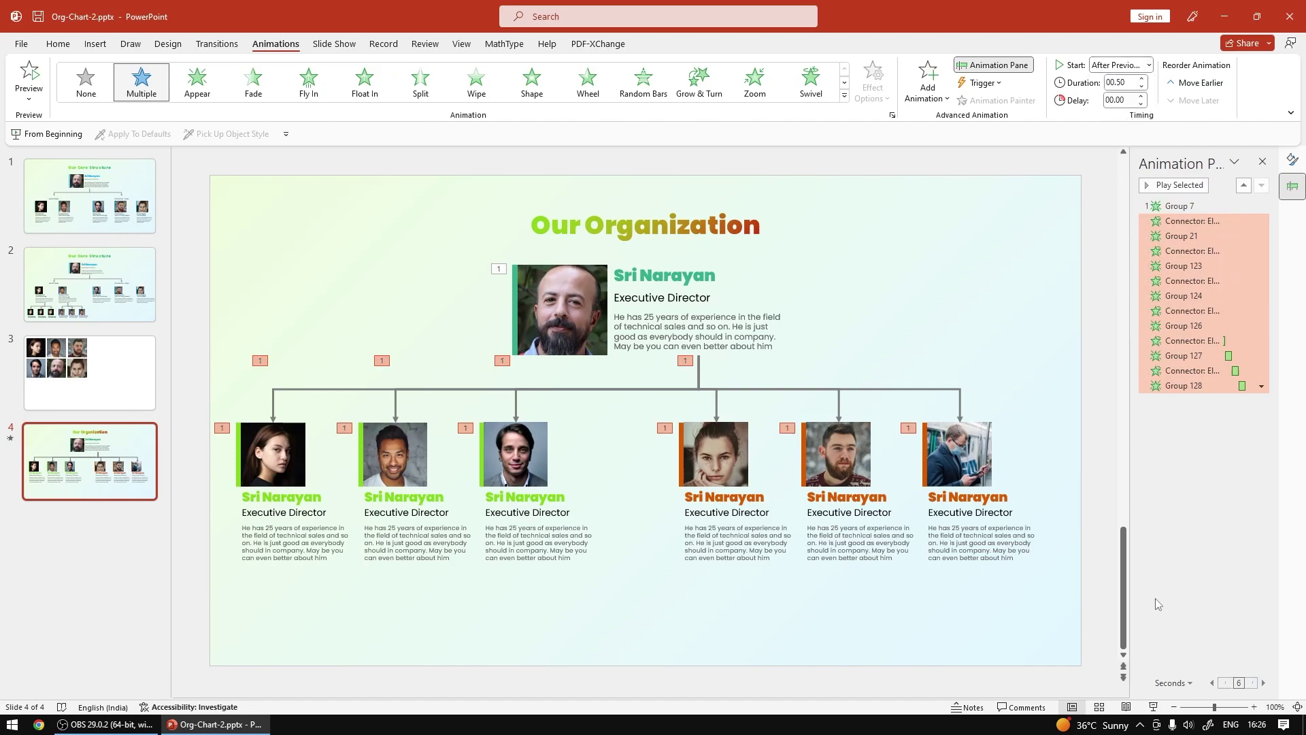